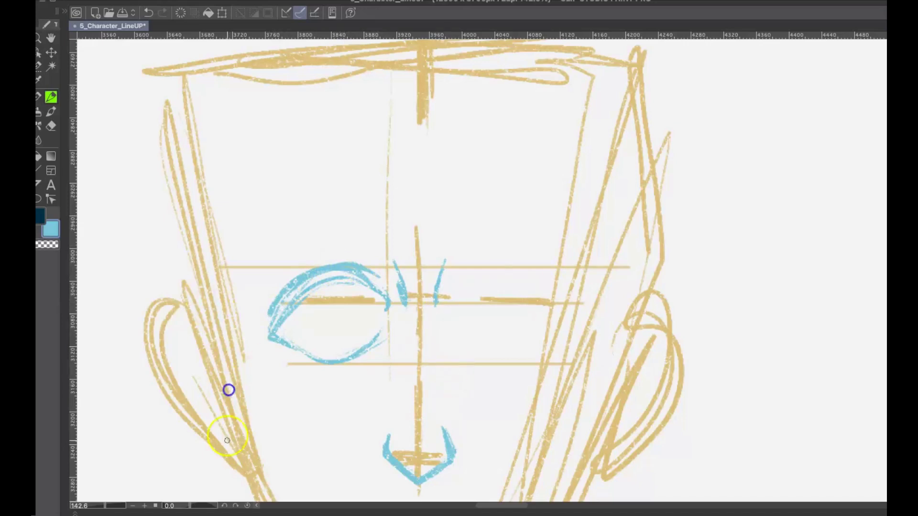
Sketch the mouth in light blue below the nose, with the upper lip line and a short lower lip
left_click_drag(227, 441, 216, 243)
mouse_move(397, 319)
left_mouse_down()
mouse_move(420, 311)
mouse_move(479, 330)
left_mouse_up()
mouse_move(385, 311)
left_mouse_down()
mouse_move(335, 335)
mouse_move(433, 336)
left_mouse_up()
scroll(328, 303, "down", 2)
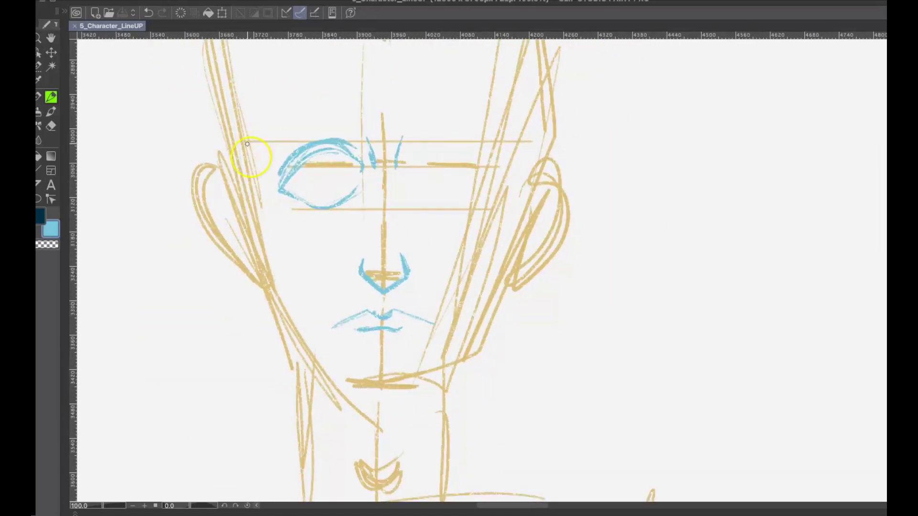
Sketch the second eye in light blue, with a thick upper lid and a curved lower lid matching the first eye
left_click_drag(408, 168, 427, 146)
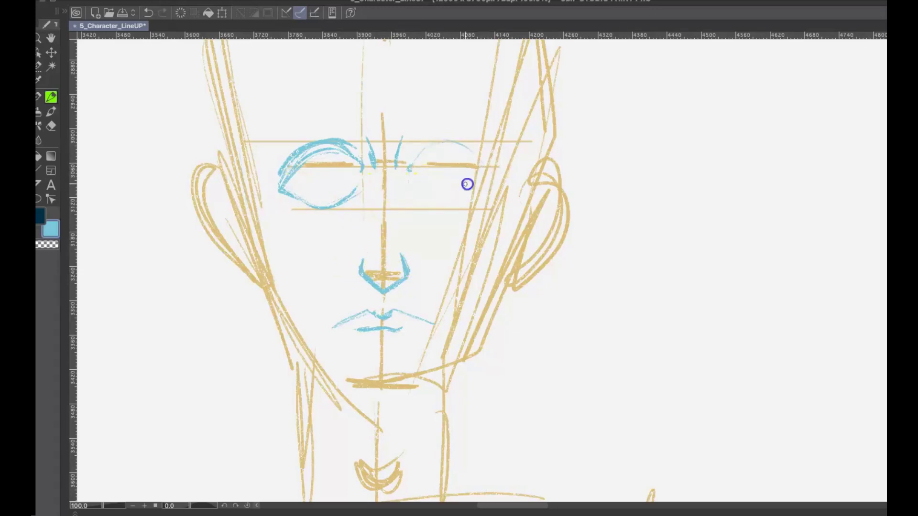
left_click_drag(491, 179, 463, 141)
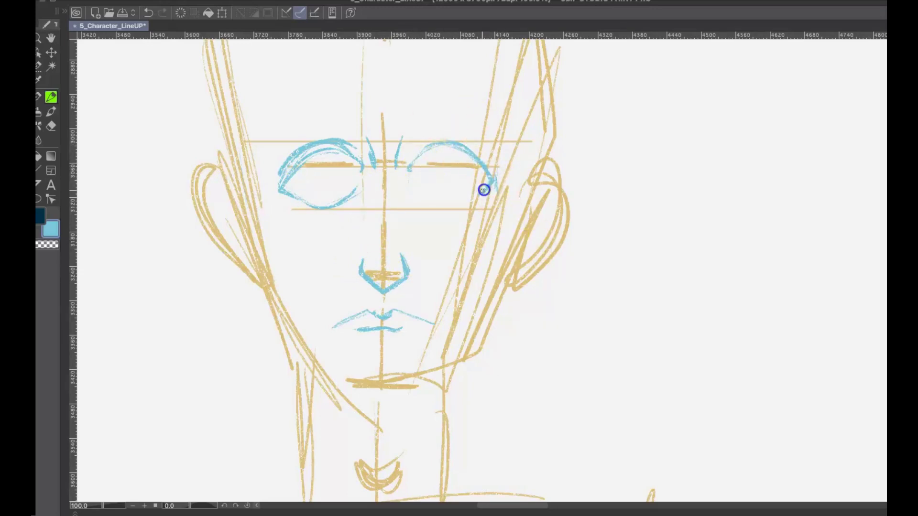
mouse_move(482, 190)
left_mouse_down()
mouse_move(448, 142)
mouse_move(408, 160)
mouse_move(432, 142)
mouse_move(418, 158)
left_mouse_up()
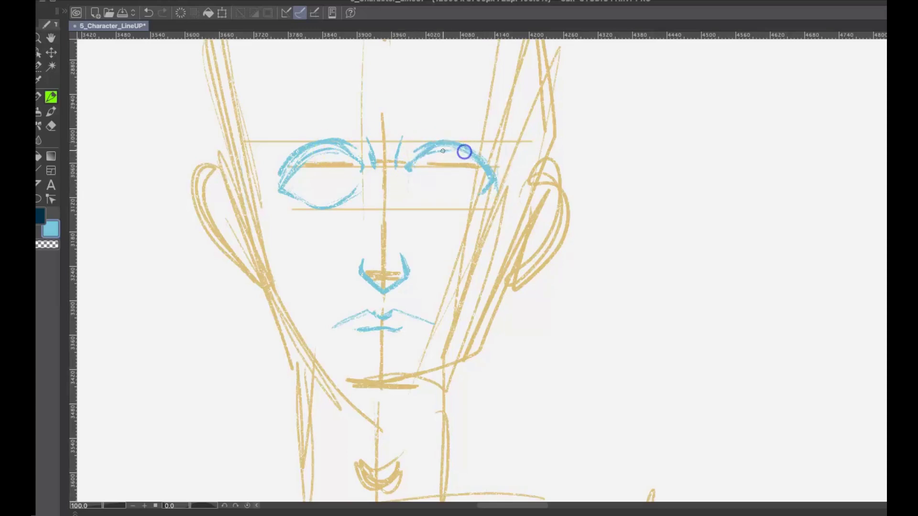
left_click_drag(415, 195, 460, 204)
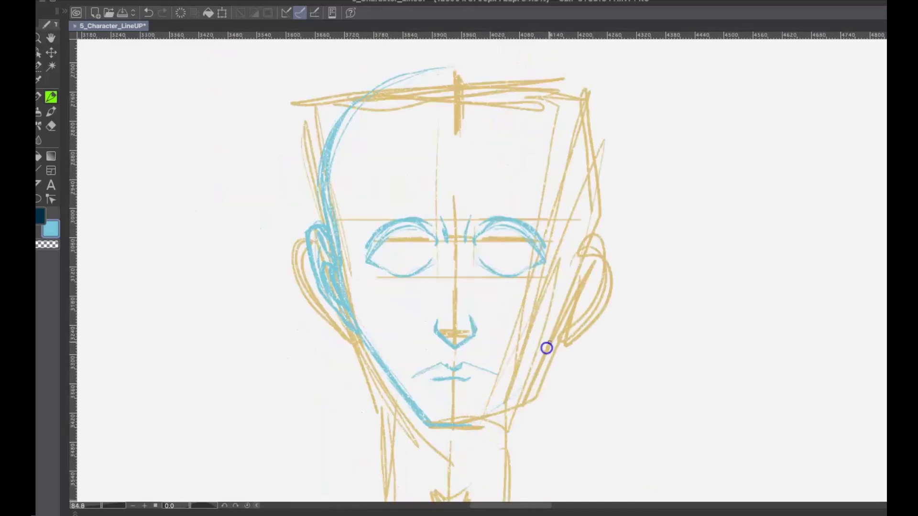
Outline the right jaw, right ear and rounded top of the skull in light blue, closing the head contour
left_click_drag(545, 346, 473, 423)
mouse_move(597, 255)
left_mouse_down()
mouse_move(588, 311)
mouse_move(611, 277)
mouse_move(598, 250)
mouse_move(596, 310)
mouse_move(603, 177)
left_mouse_up()
left_click_drag(330, 139, 416, 50)
mouse_move(481, 50)
left_mouse_down()
mouse_move(537, 55)
mouse_move(600, 215)
left_mouse_up()
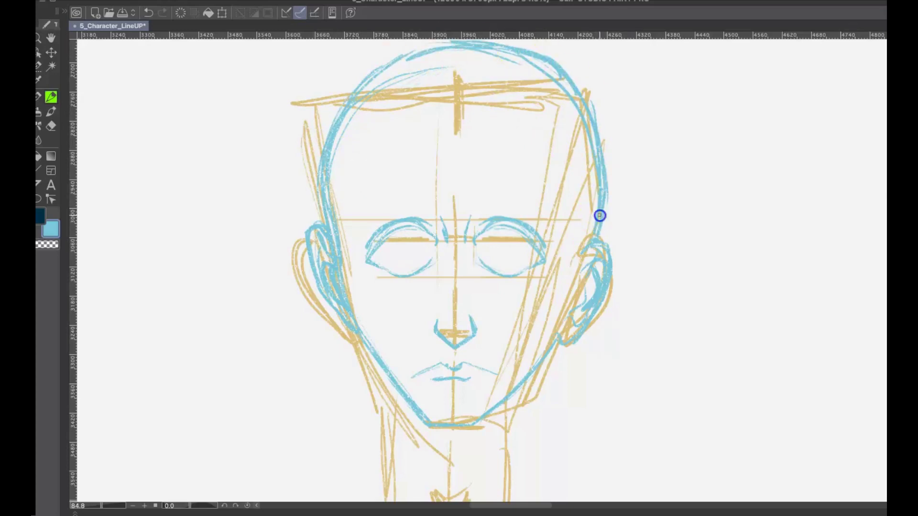
Sketch both sides of the neck, the collarbones and the Adam's apple in light blue over the construction lines
left_click_drag(389, 430, 365, 342)
left_click_drag(513, 401, 506, 477)
left_click_drag(458, 344, 422, 168)
left_click_drag(473, 261, 533, 350)
left_click_drag(343, 249, 290, 376)
left_click_drag(399, 328, 430, 330)
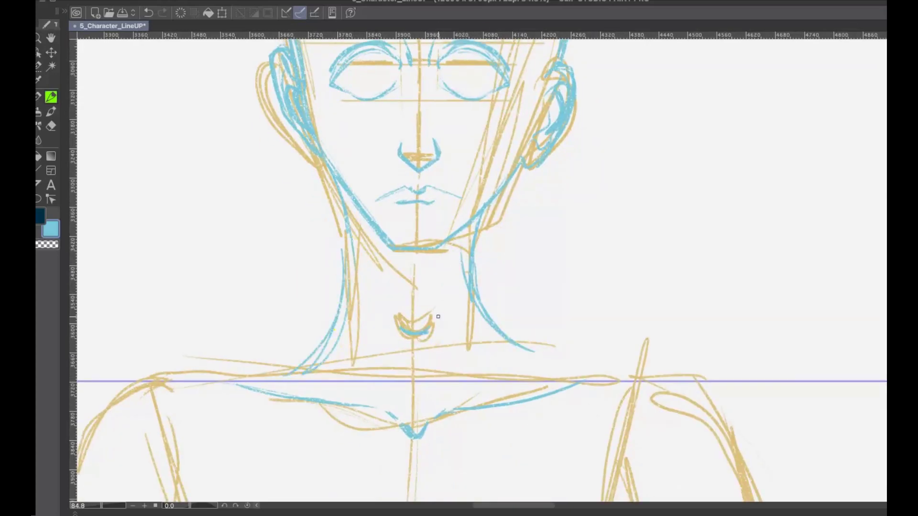
Sketch the slopes from the neck to both shoulders and round off the shoulder tops in light blue
left_click_drag(656, 373, 714, 416)
mouse_move(532, 351)
left_mouse_down()
mouse_move(600, 375)
mouse_move(650, 374)
left_mouse_up()
left_click_drag(642, 370, 726, 423)
left_click_drag(473, 301, 600, 375)
left_click_drag(234, 387, 97, 414)
left_click_drag(157, 367, 291, 372)
mouse_move(206, 369)
left_mouse_down()
mouse_move(341, 312)
mouse_move(290, 353)
mouse_move(345, 292)
left_mouse_up()
mouse_move(327, 182)
left_mouse_down()
mouse_move(340, 308)
mouse_move(306, 370)
left_mouse_up()
left_click_drag(474, 298, 721, 405)
scroll(708, 447, "down", 5)
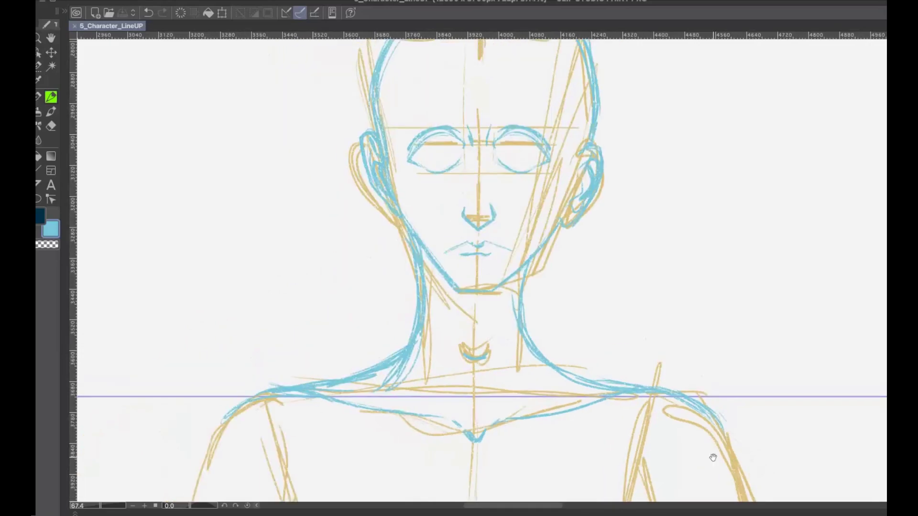
Draw the chest's centre line and the lower curves of both pectorals along the chest construction line
left_click_drag(712, 454, 716, 309)
scroll(717, 311, "up", 4)
left_click_drag(455, 106, 451, 178)
left_click_drag(433, 223, 366, 241)
mouse_move(457, 218)
left_mouse_down()
mouse_move(588, 216)
mouse_move(579, 228)
left_mouse_up()
left_click_drag(319, 219, 387, 240)
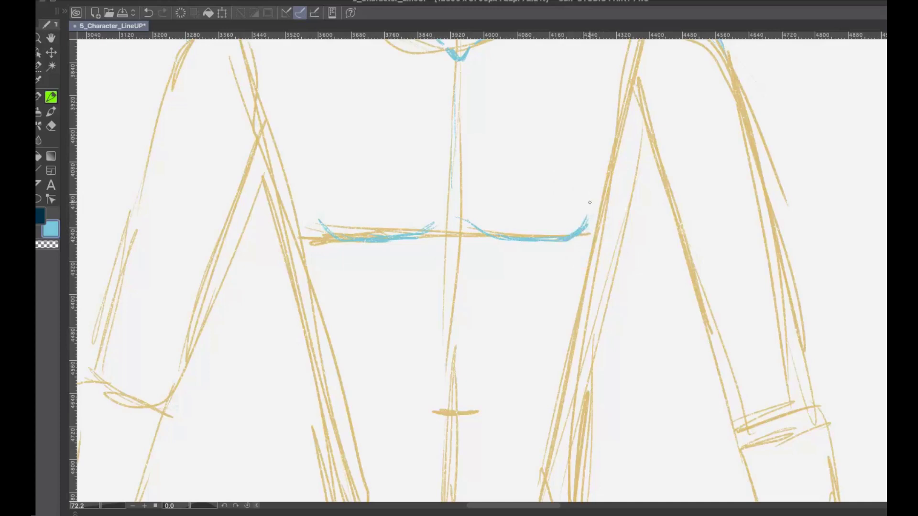
Outline both sides of the torso from the armpits through the waist to the upper hips in light blue
scroll(592, 201, "down", 3)
left_click_drag(411, 274, 437, 377)
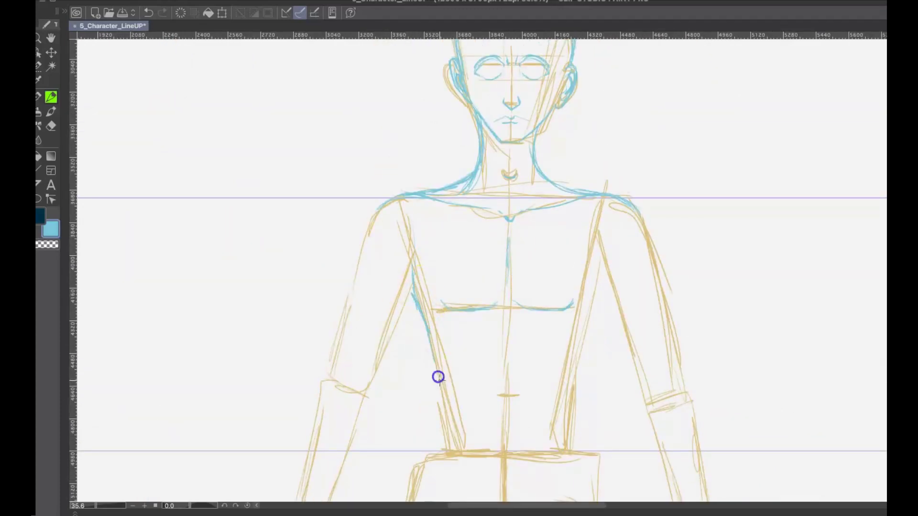
mouse_move(414, 483)
left_mouse_down()
mouse_move(441, 437)
mouse_move(420, 308)
left_mouse_up()
mouse_move(594, 495)
left_mouse_down()
mouse_move(569, 391)
mouse_move(583, 332)
left_mouse_up()
left_click_drag(573, 378, 595, 275)
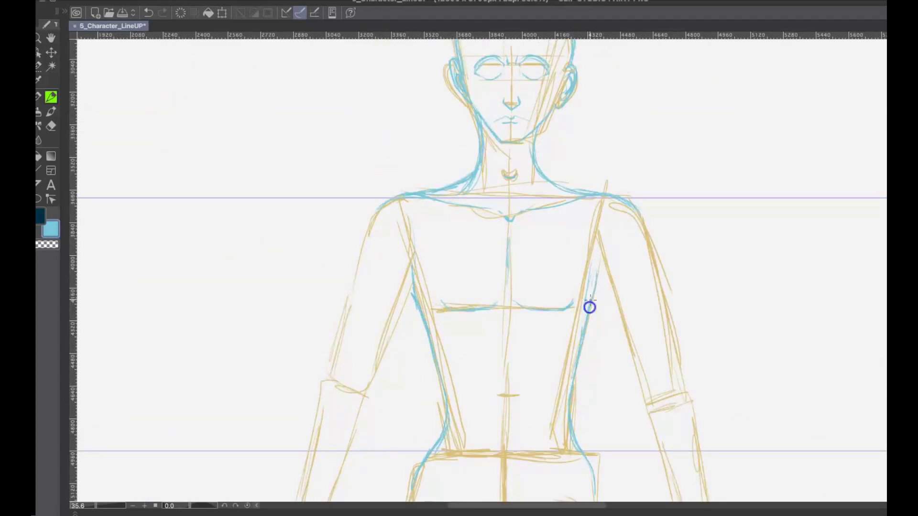
mouse_move(590, 308)
left_mouse_down()
mouse_move(594, 263)
mouse_move(591, 487)
left_mouse_up()
Outline the right upper arm in light blue, drawing its inner and outer contours from the shoulder to the elbow
left_click_drag(594, 252, 648, 411)
left_click_drag(638, 216, 652, 279)
left_click_drag(695, 421, 654, 240)
left_click_drag(646, 220, 678, 366)
left_click_drag(632, 202, 652, 277)
Outline the left upper arm in light blue from the shoulder past the elbow, on both inner and outer sides
mouse_move(386, 203)
left_mouse_down()
mouse_move(364, 224)
mouse_move(359, 271)
left_mouse_up()
left_click_drag(359, 270, 315, 420)
left_click_drag(332, 367, 368, 213)
left_click_drag(378, 208, 362, 293)
left_click_drag(367, 388, 347, 450)
left_click_drag(348, 450, 381, 340)
left_click_drag(412, 276, 368, 379)
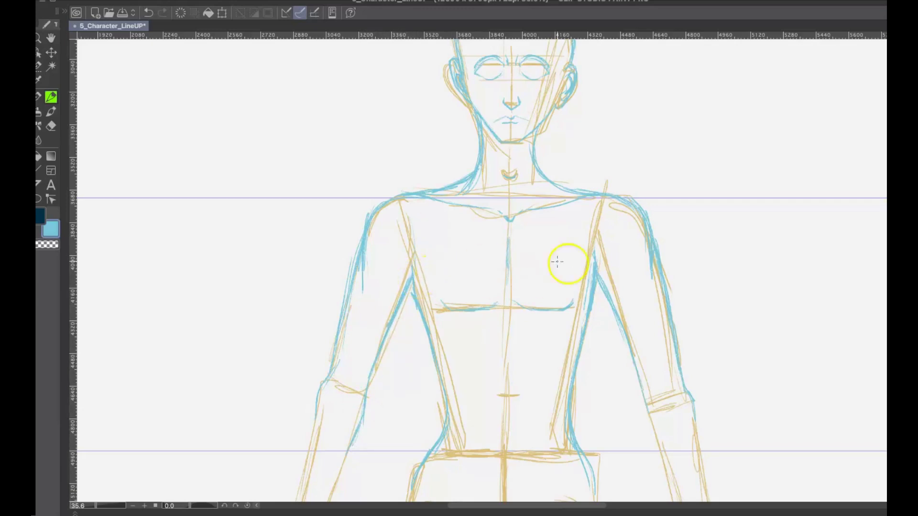
Rework the right armpit, joining the torso and arm lines and erasing the excess strokes above it
left_click_drag(592, 285, 606, 277)
key("e")
left_click_drag(592, 241, 601, 284)
key("p")
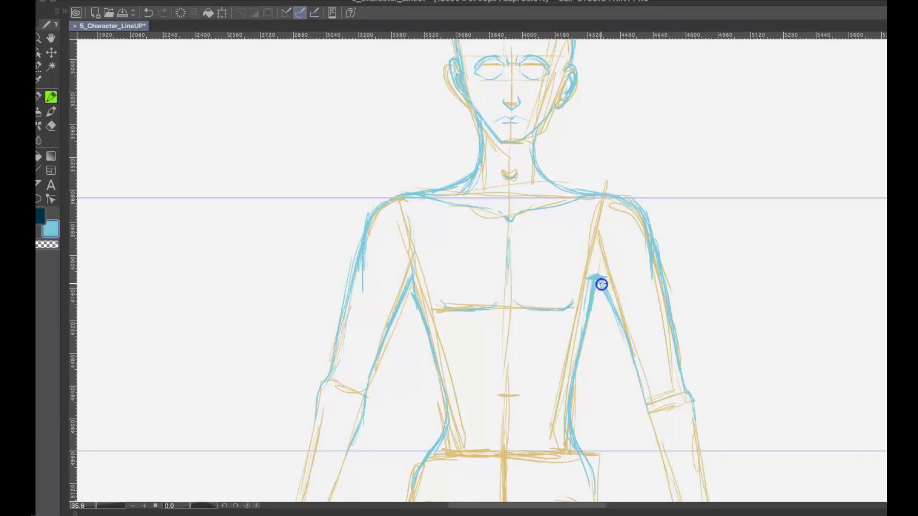
Draw the right elbow and forearm contours in light blue, extending both sides down to the wrist
left_click_drag(621, 333, 647, 407)
left_click_drag(644, 417, 653, 449)
left_click_drag(693, 402, 699, 463)
left_click_drag(691, 363, 635, 89)
left_click_drag(643, 179, 675, 312)
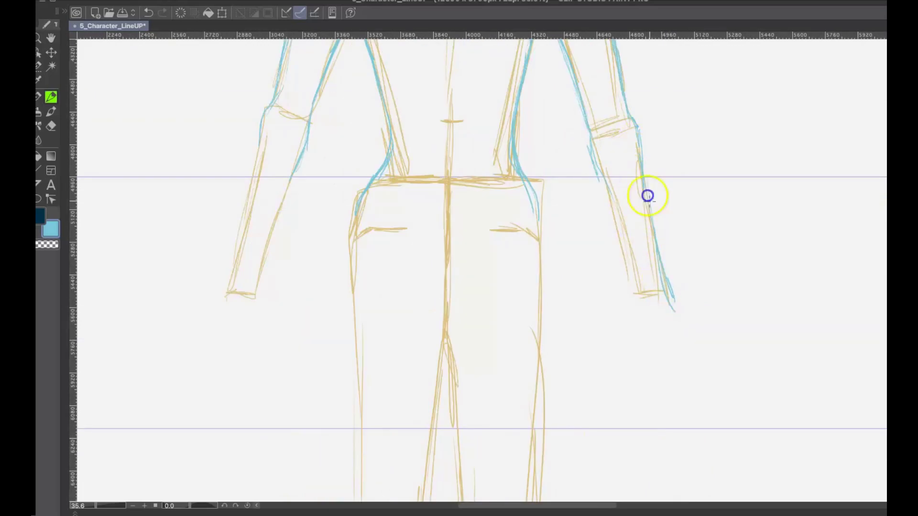
left_click_drag(596, 168, 629, 284)
left_click_drag(610, 210, 639, 331)
Outline the left forearm down to the wrist and strengthen the contours of the right forearm
left_click_drag(294, 152, 256, 313)
mouse_move(252, 187)
left_mouse_down()
mouse_move(231, 285)
mouse_move(217, 308)
left_mouse_up()
left_click_drag(260, 124, 223, 297)
left_click_drag(308, 125, 269, 249)
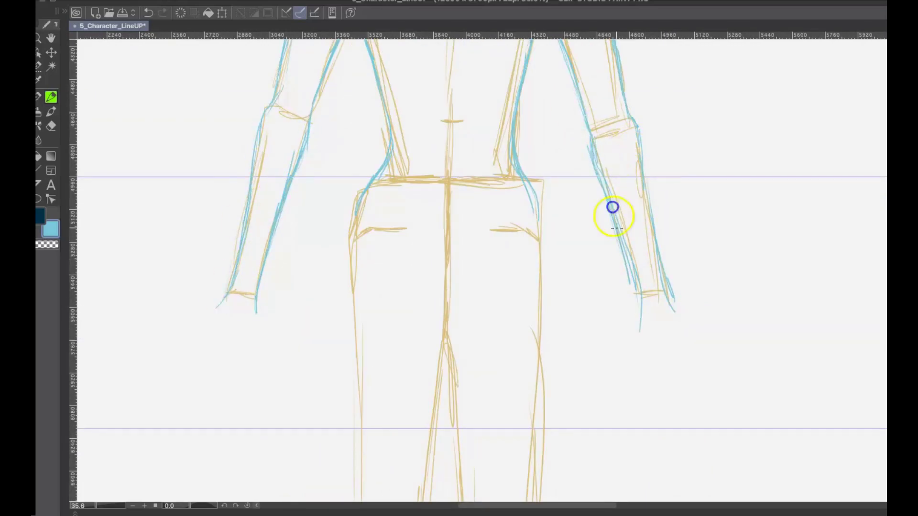
left_click_drag(612, 207, 639, 301)
left_click_drag(593, 139, 621, 229)
left_click_drag(637, 124, 664, 287)
Mark the crotch with a short line and outline both outer hips, cleaning up the right hip contour
left_click_drag(431, 298, 456, 301)
left_click_drag(356, 211, 351, 272)
left_click_drag(368, 192, 356, 212)
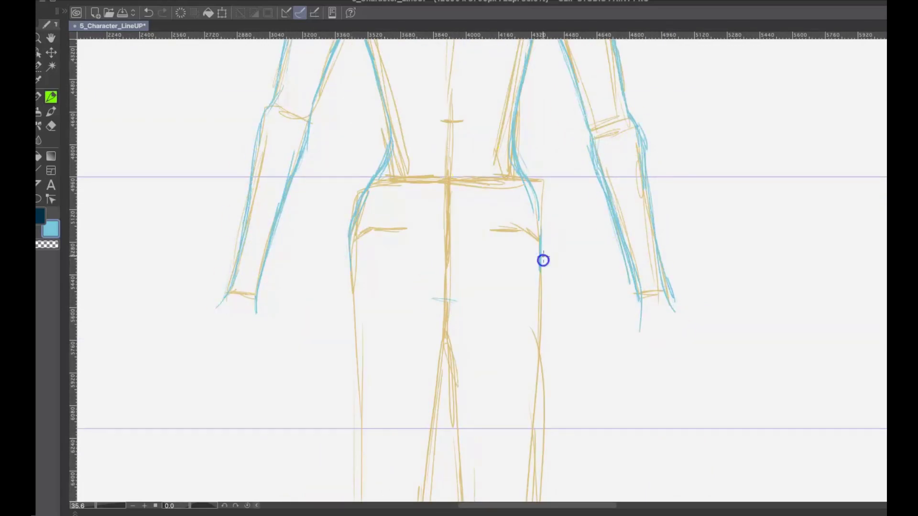
left_click_drag(539, 205, 542, 331)
left_click_drag(541, 248, 536, 305)
mouse_move(516, 155)
left_mouse_down()
mouse_move(538, 194)
mouse_move(535, 225)
left_mouse_up()
key("e")
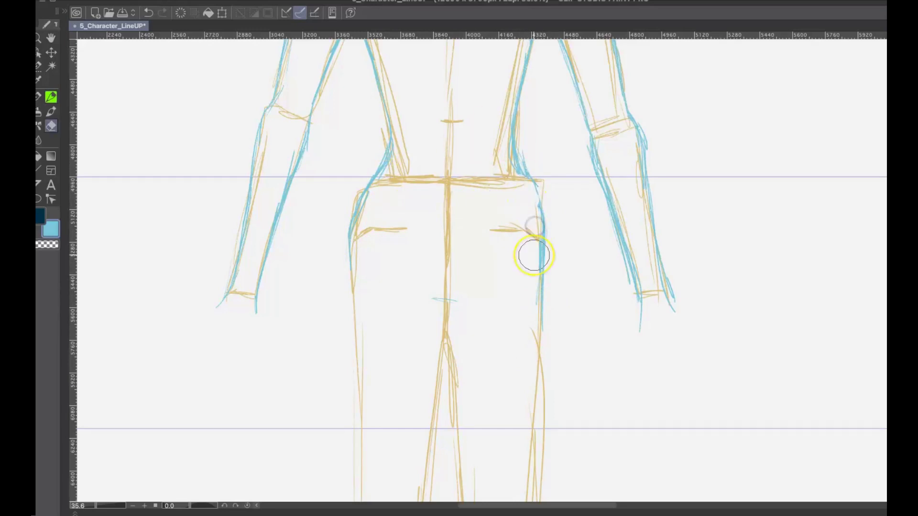
key("p")
key("ctrl+z")
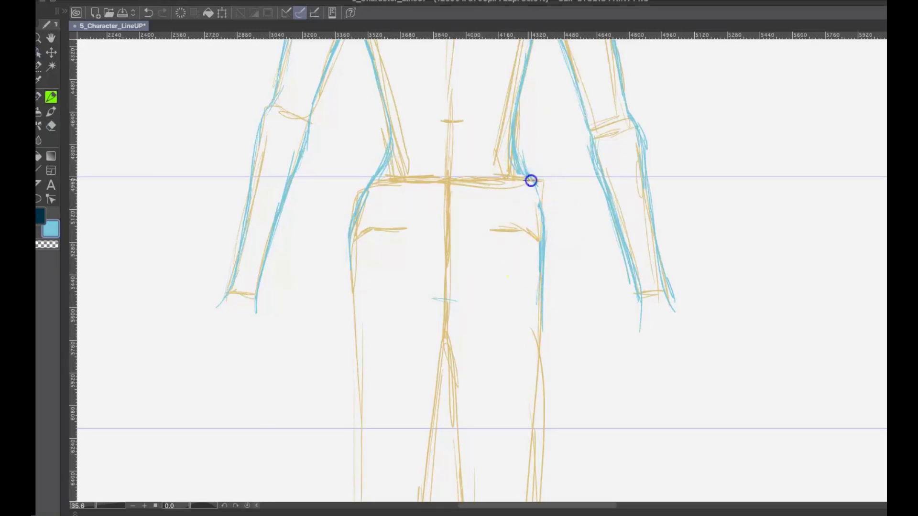
Sketch both inner thighs from the crotch to the knees and the outer contour of the left thigh
left_click_drag(350, 373, 335, 160)
key("super+minus")
key("super+minus")
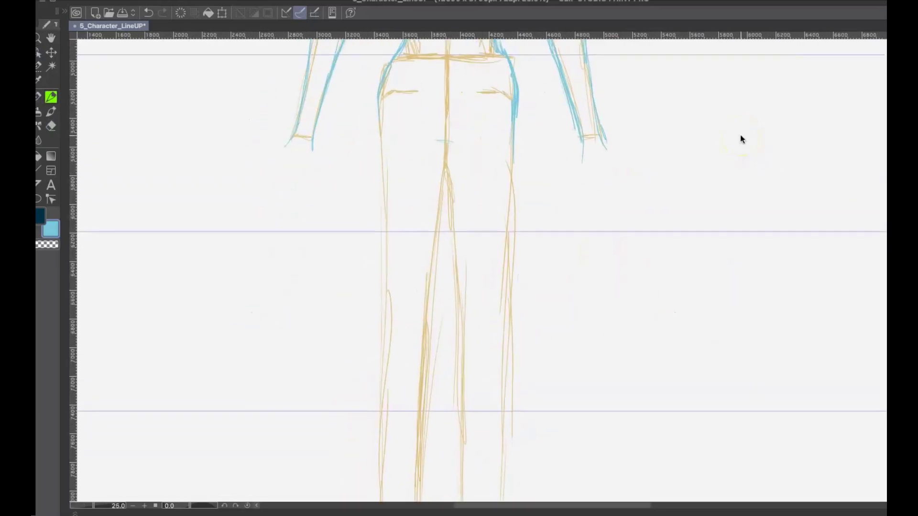
left_click_drag(428, 277, 423, 327)
left_click_drag(446, 150, 421, 320)
left_click_drag(446, 152, 464, 333)
left_click_drag(377, 120, 388, 330)
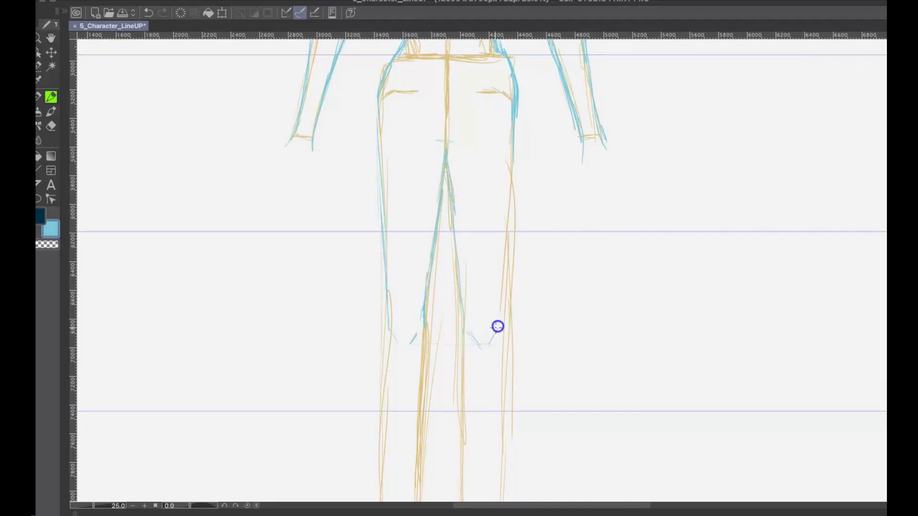
Outline the right outer thigh and strengthen the right leg's contours around the knee
left_click_drag(497, 321, 503, 214)
mouse_move(514, 121)
left_mouse_down()
mouse_move(499, 319)
mouse_move(450, 191)
left_mouse_up()
mouse_move(450, 221)
left_mouse_down()
mouse_move(457, 314)
mouse_move(496, 386)
left_mouse_up()
mouse_move(498, 323)
left_mouse_down()
mouse_move(486, 352)
mouse_move(454, 111)
left_mouse_up()
Outline both lower legs from the knees to the ankles in light blue and save the drawing
left_click_drag(335, 165, 348, 320)
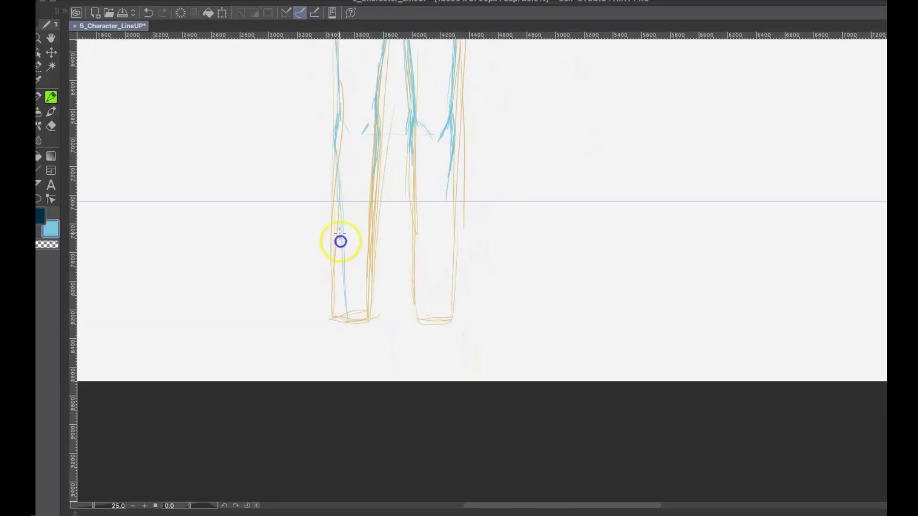
left_click_drag(374, 181, 357, 324)
mouse_move(411, 144)
left_mouse_down()
mouse_move(419, 332)
mouse_move(420, 319)
left_mouse_up()
left_click_drag(452, 148, 429, 328)
left_click_drag(444, 189, 436, 320)
key("super+0")
key("super+s")
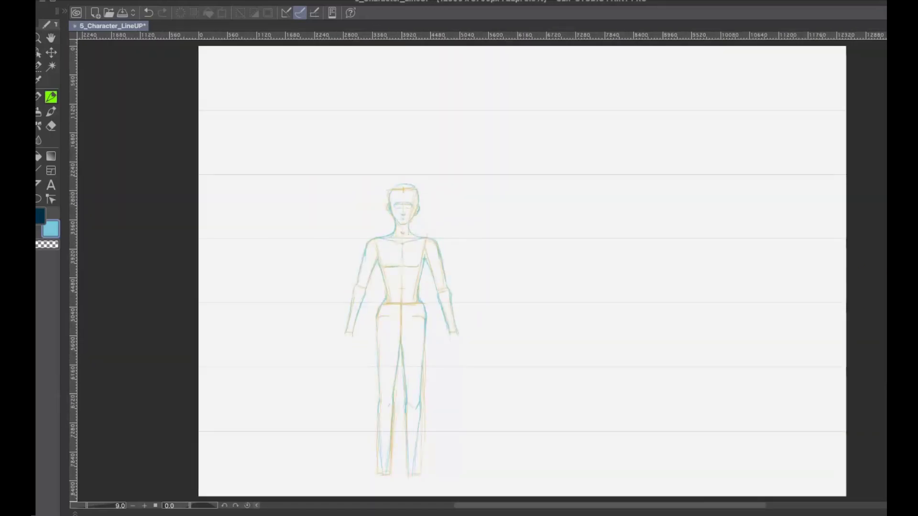
Set the secondary drawing colour to a salmon tone
double_click(50, 229)
left_click(430, 280)
left_click(545, 113)
Set the secondary drawing colour to a saturated red
double_click(50, 229)
left_click(389, 196)
left_click_drag(429, 280, 422, 291)
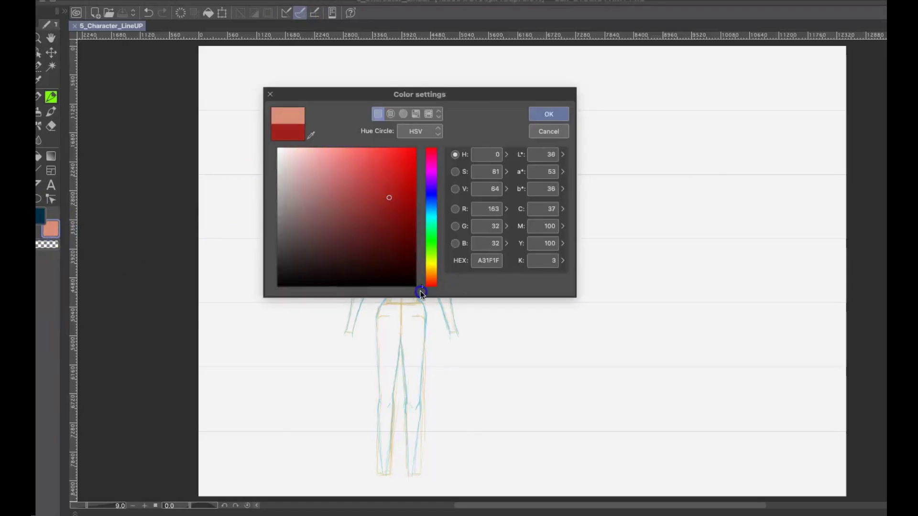
left_click(390, 178)
left_click(538, 111)
Sample the sketch's light blue as the main colour, draw eyebrows above both eyes and save the drawing
scroll(382, 317, "up", 2)
scroll(530, 333, "up", 3)
key("x")
left_click(434, 257, "alt")
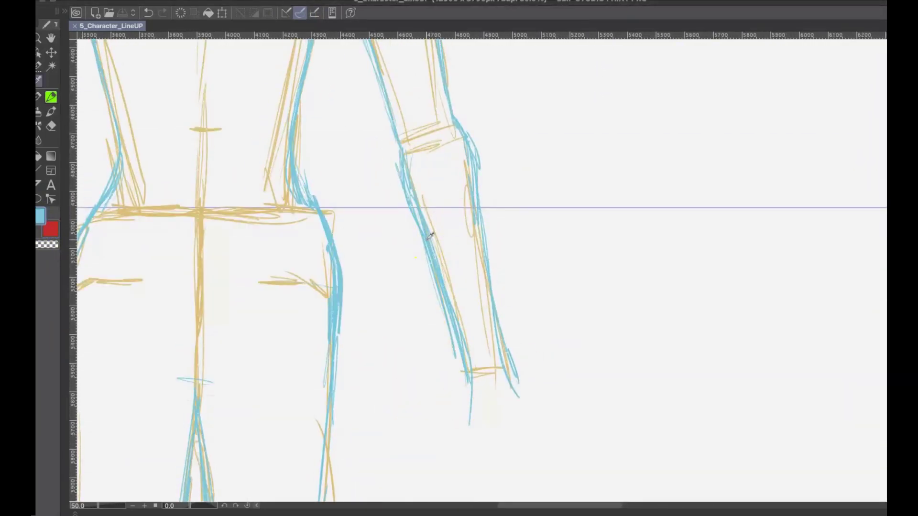
scroll(573, 406, "down", 3)
scroll(526, 323, "up", 3)
left_click_drag(482, 148, 492, 225)
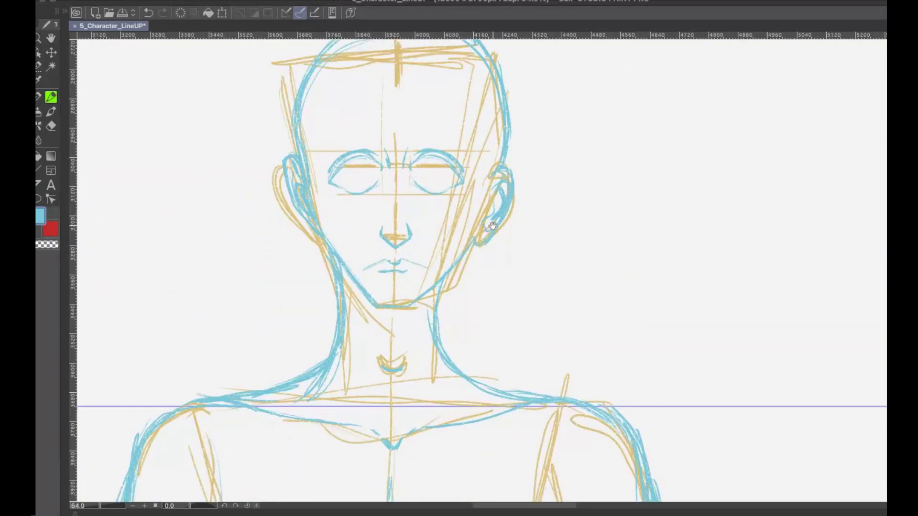
left_click_drag(460, 148, 466, 213)
left_click_drag(366, 191, 385, 197)
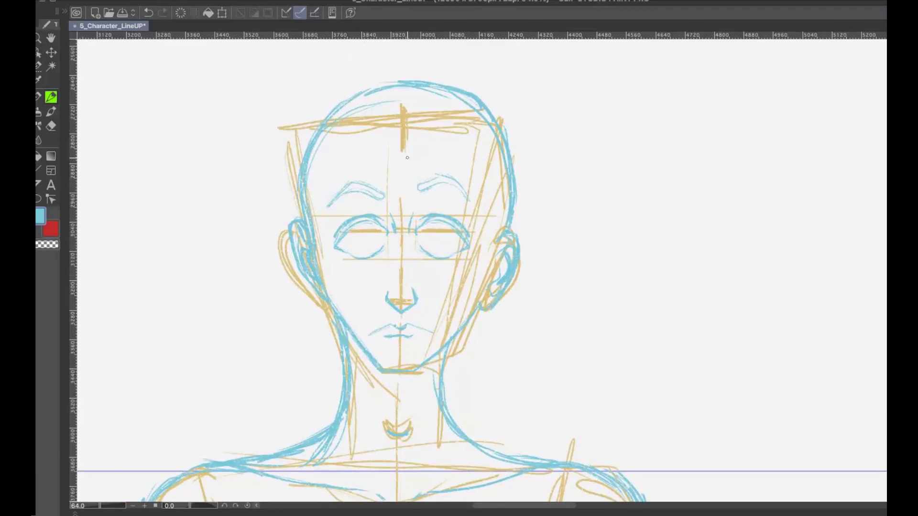
key("ctrl+s")
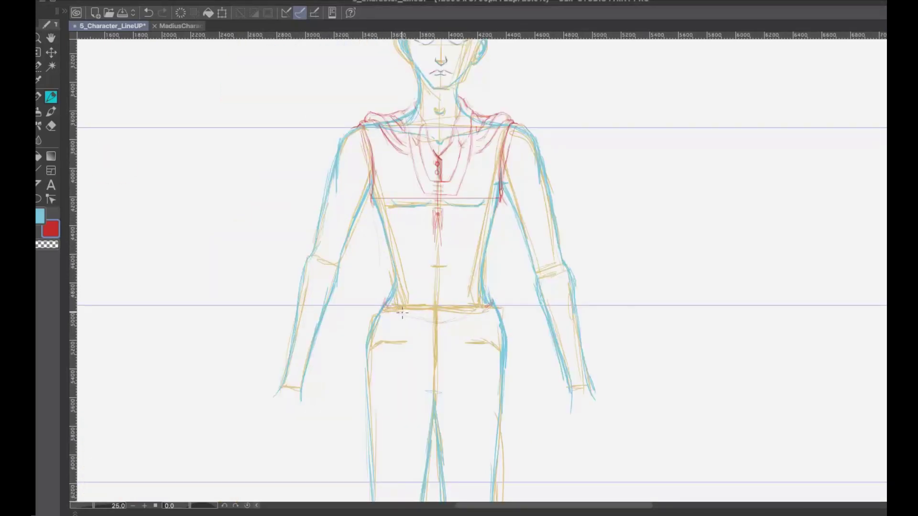
Sketch the vest's curved bottom hem and both side edges in red around the waist
left_click_drag(452, 321, 469, 318)
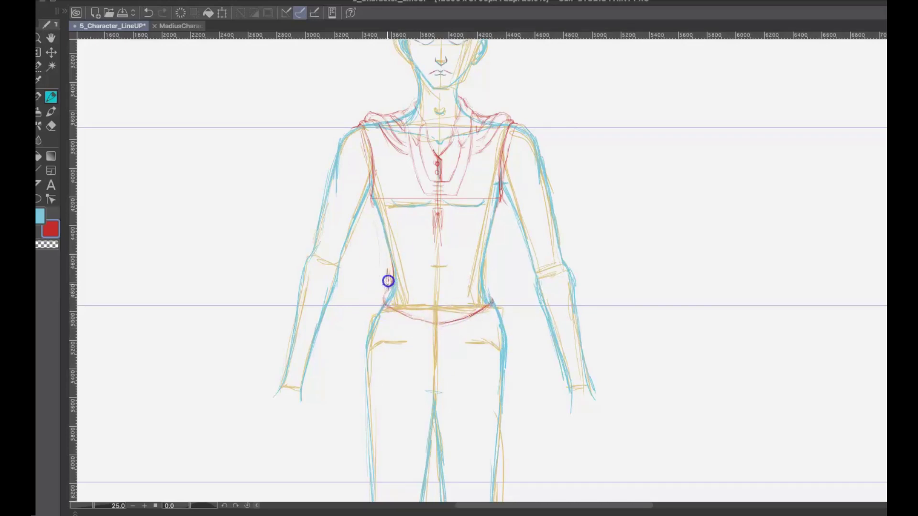
left_click_drag(385, 262, 388, 291)
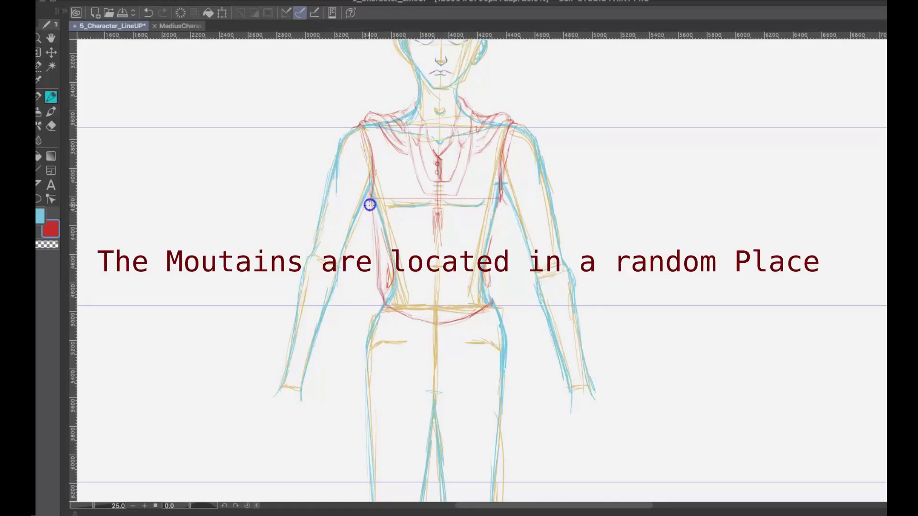
left_click_drag(377, 277, 384, 304)
left_click_drag(501, 205, 496, 299)
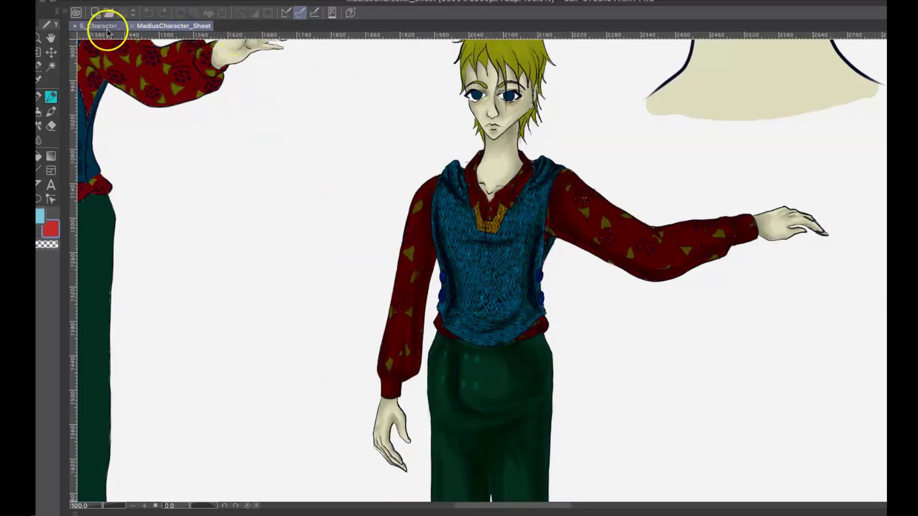
Check the vest in the MadiusCharacter_Sheet reference and erase the excess red strokes along the vest's sides in 5_Character_LineUP
left_click(171, 26)
left_click(98, 26)
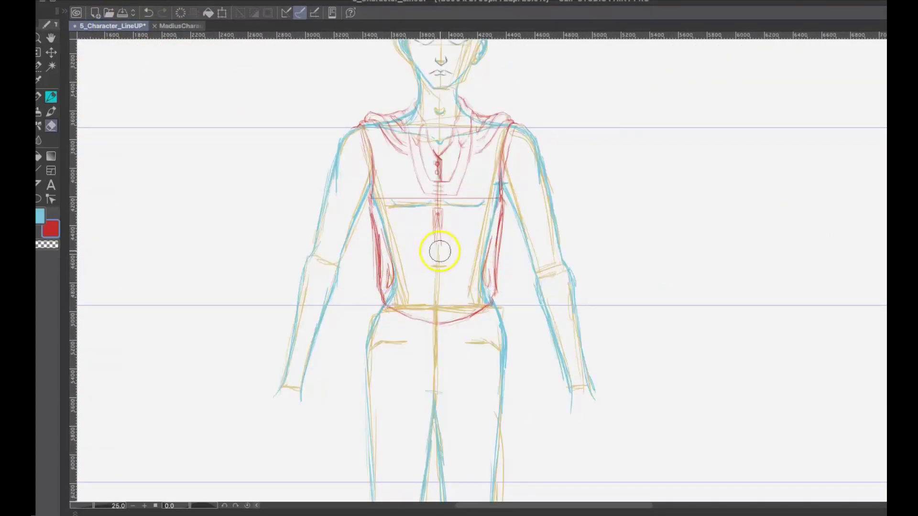
key("e")
left_click_drag(508, 272, 508, 220)
key("p")
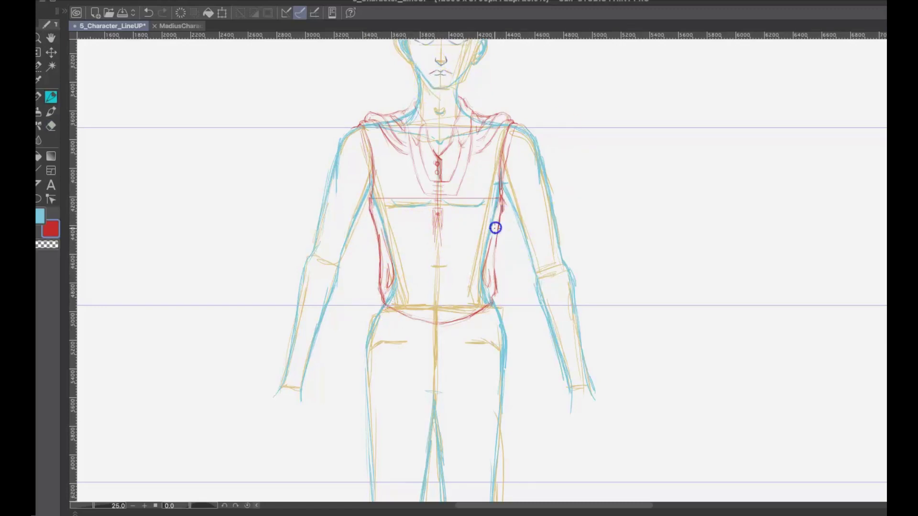
Try small oval buttons along the vest's left side edge and compare them with the MadiusCharacter_Sheet reference
left_click_drag(383, 255, 381, 252)
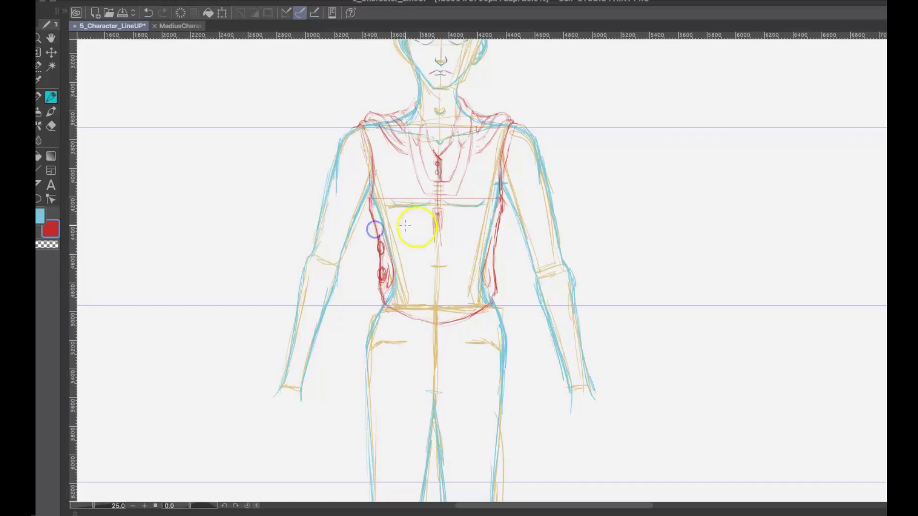
left_click(183, 27)
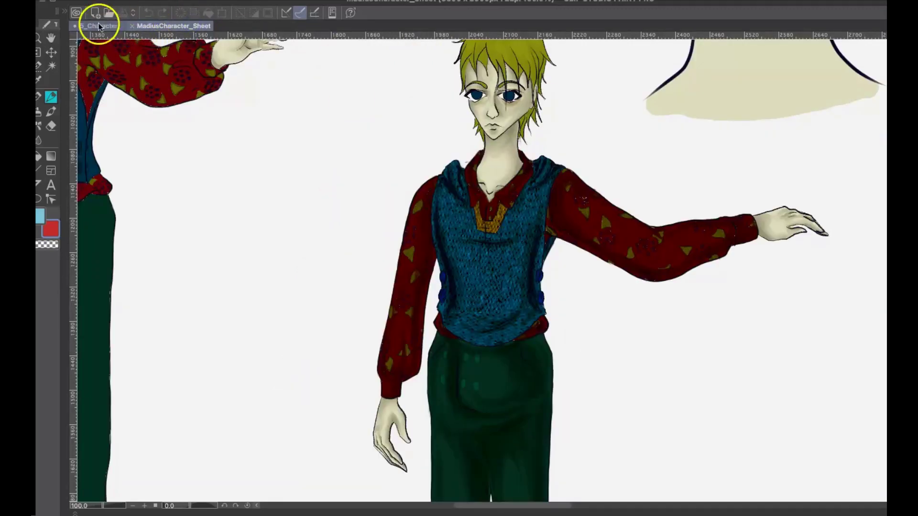
left_click(108, 14)
left_click(725, 321)
left_click(112, 27)
scroll(461, 282, "up", 2)
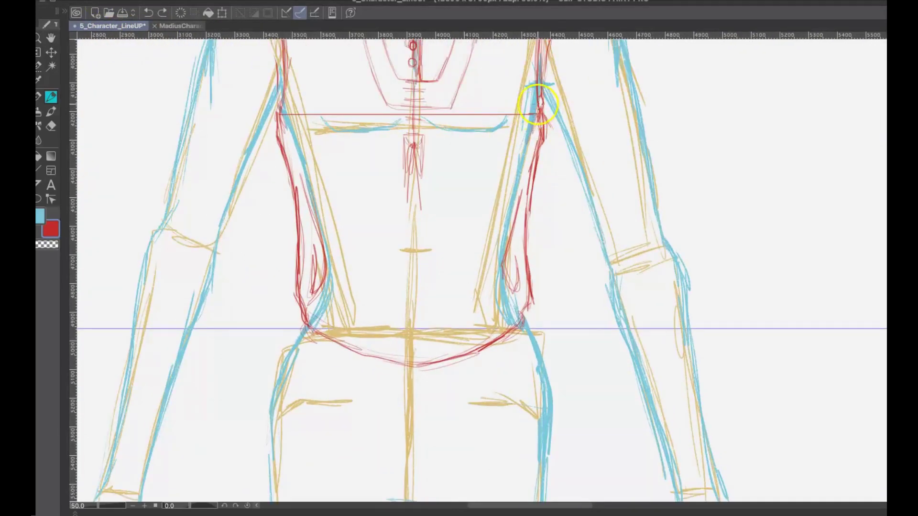
Darken the vest's left side edge in red and erase the loose red strokes outside both sides just below the armpits
left_click_drag(282, 124, 299, 235)
left_click_drag(284, 58, 297, 221)
left_click_drag(272, 124, 300, 229)
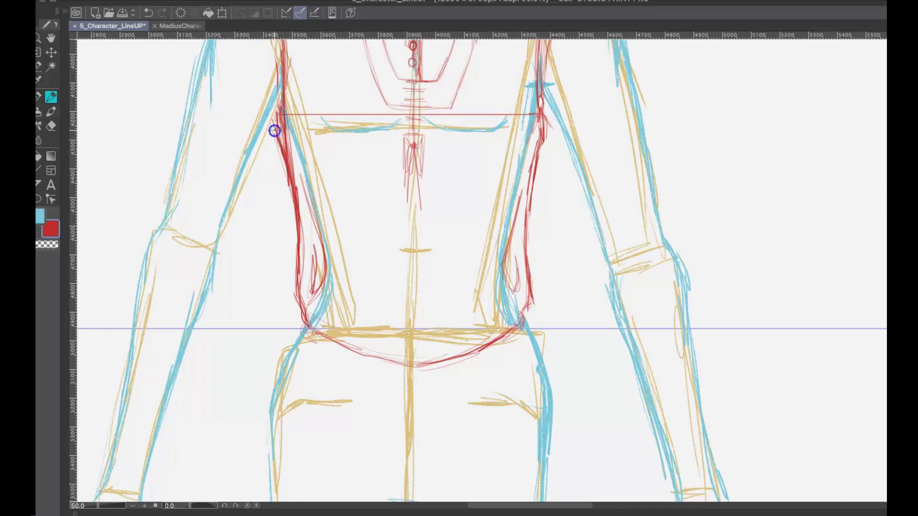
key("w")
key("e")
left_click_drag(272, 114, 277, 150)
left_click_drag(553, 144, 555, 108)
key("p")
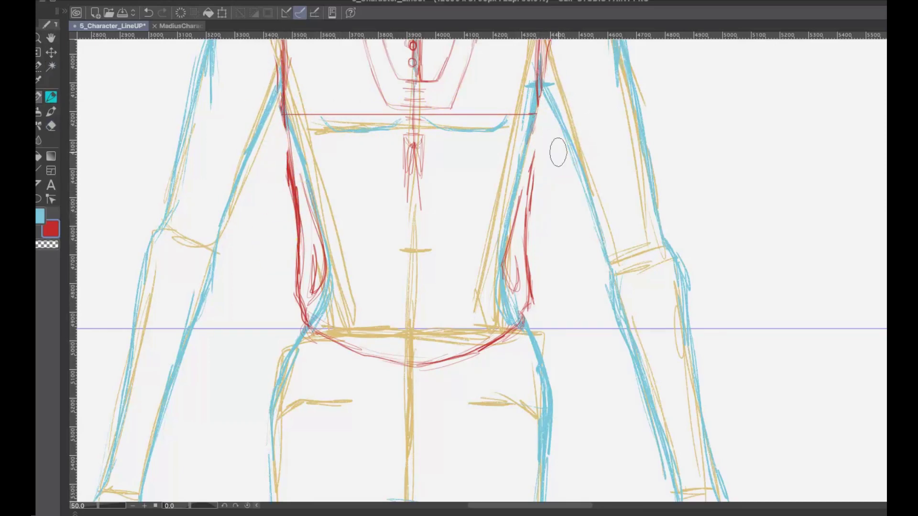
Redraw both side edges of the vest in red, running from the armpits down toward the waist
left_click_drag(285, 107, 292, 204)
left_click_drag(270, 116, 310, 303)
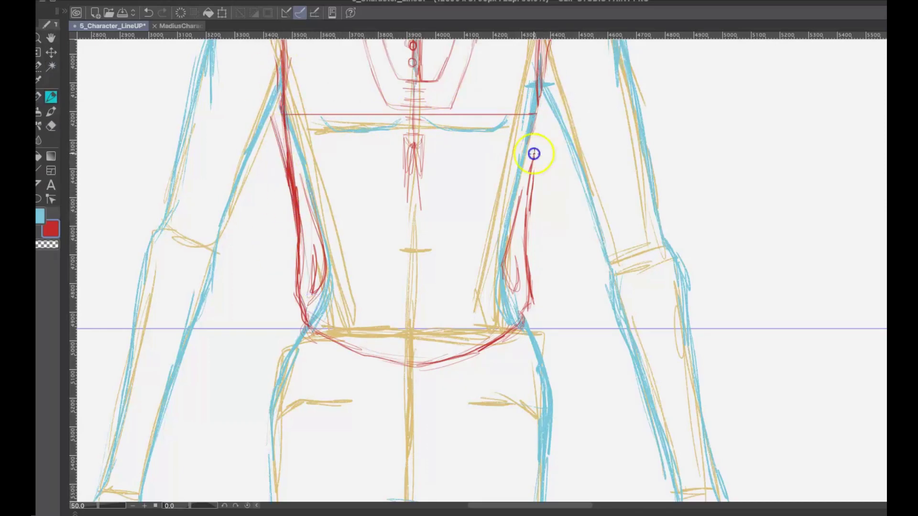
left_click_drag(533, 154, 542, 93)
left_click_drag(531, 235, 543, 102)
left_click_drag(521, 272, 542, 96)
Sketch two oval buttons along each side edge of the vest and add short red fold strokes beneath the armpits
left_click_drag(284, 172, 297, 204)
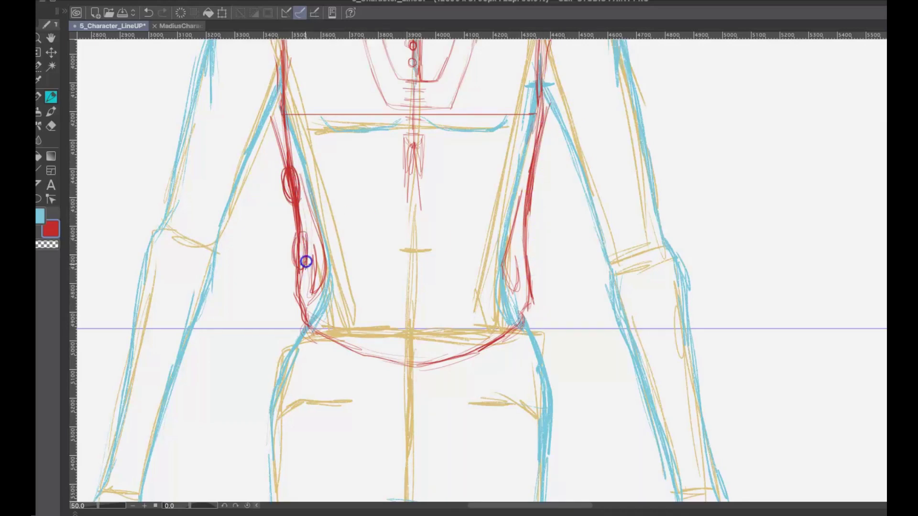
left_click_drag(516, 164, 524, 168)
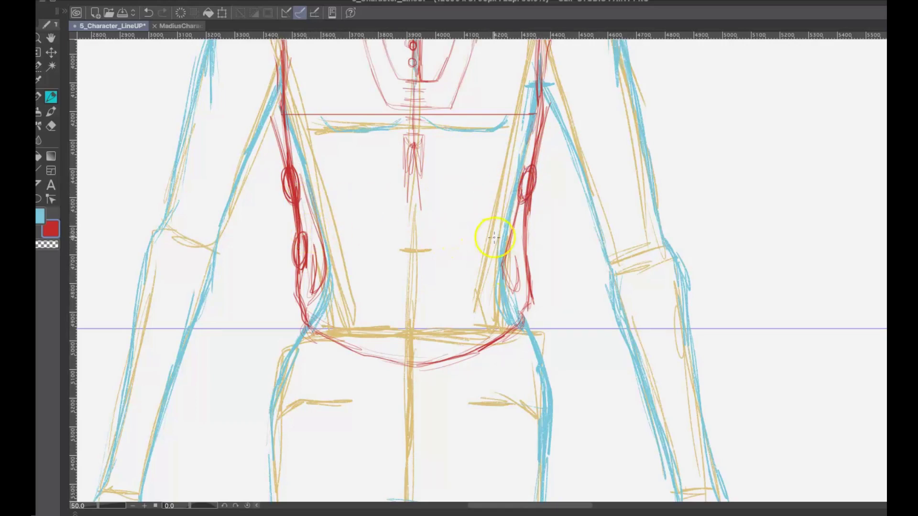
left_click_drag(517, 252, 516, 234)
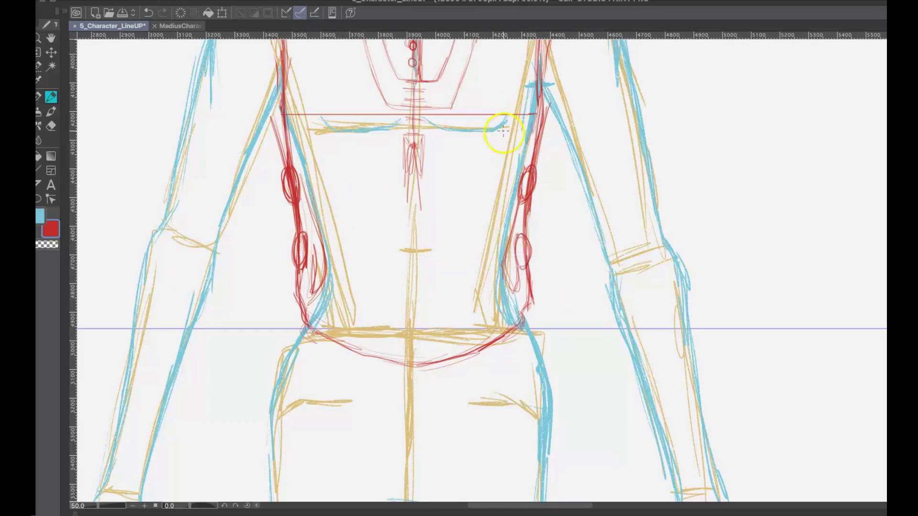
mouse_move(534, 115)
left_mouse_down()
mouse_move(539, 76)
mouse_move(532, 162)
left_mouse_up()
mouse_move(545, 103)
left_mouse_down()
mouse_move(532, 127)
mouse_move(540, 86)
mouse_move(546, 115)
left_mouse_up()
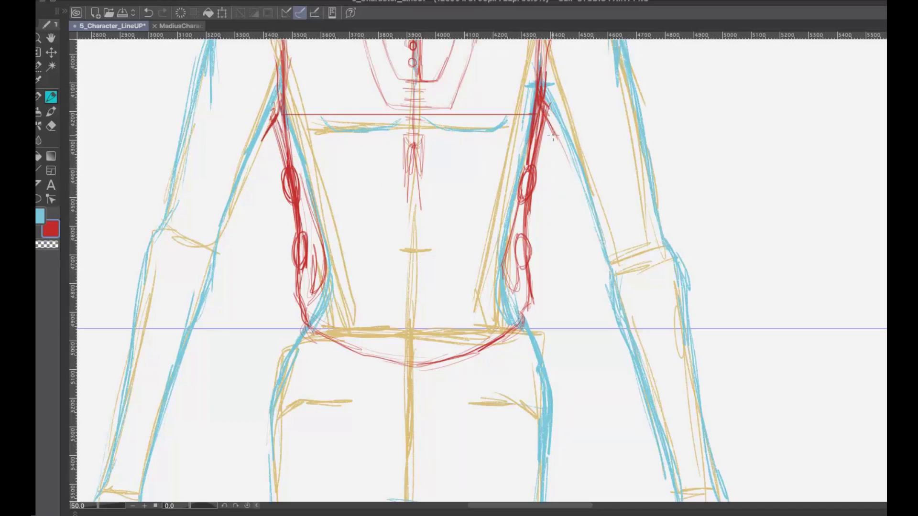
Strengthen the vest's armholes, sketch the shirt's shoulder lines over both shoulders in red and save the drawing
left_click_drag(587, 71, 659, 269)
left_click_drag(327, 173, 349, 280)
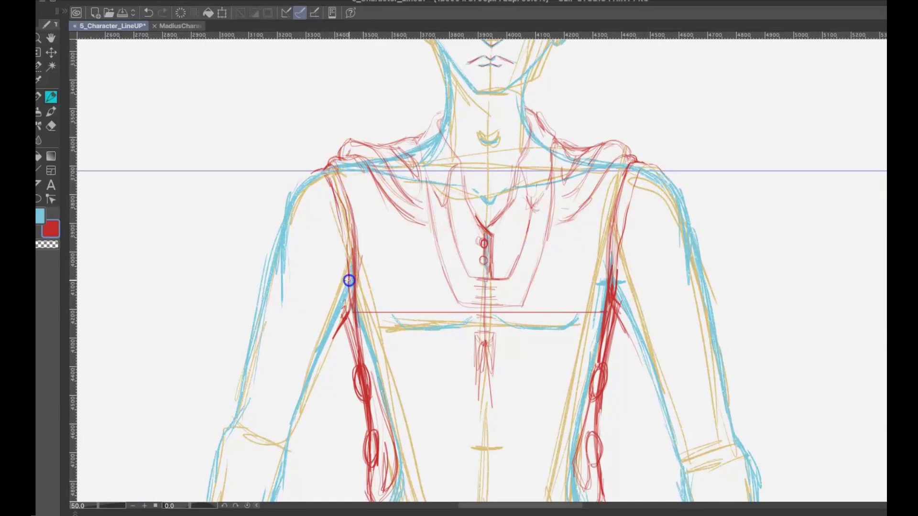
left_click_drag(620, 274, 617, 288)
mouse_move(637, 163)
left_mouse_down()
mouse_move(660, 165)
mouse_move(696, 251)
left_mouse_up()
left_click_drag(327, 166, 267, 265)
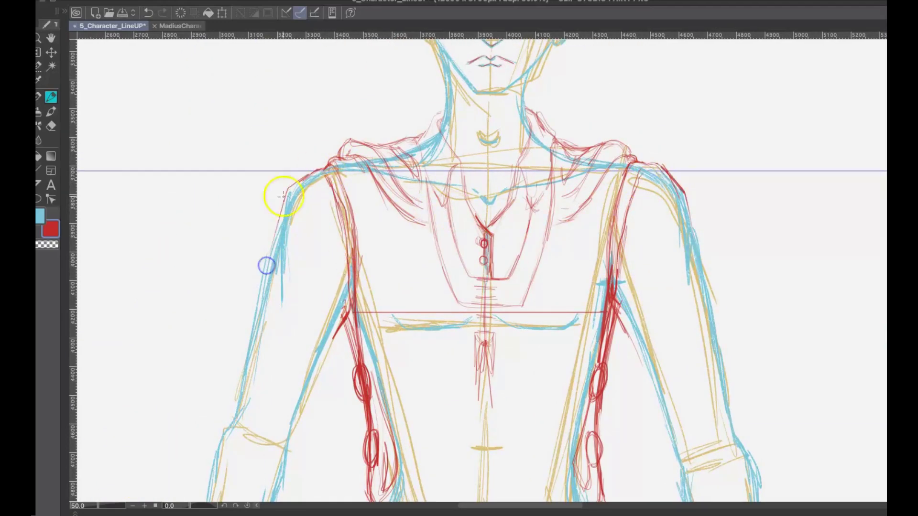
key("super+s")
Check the sleeves in the MadiusCharacter_Sheet reference and sketch the shirt cuff around the right-hand wrist in 5_Character_LineUP
left_click_drag(767, 494, 769, 346)
left_click_drag(785, 364, 775, 329)
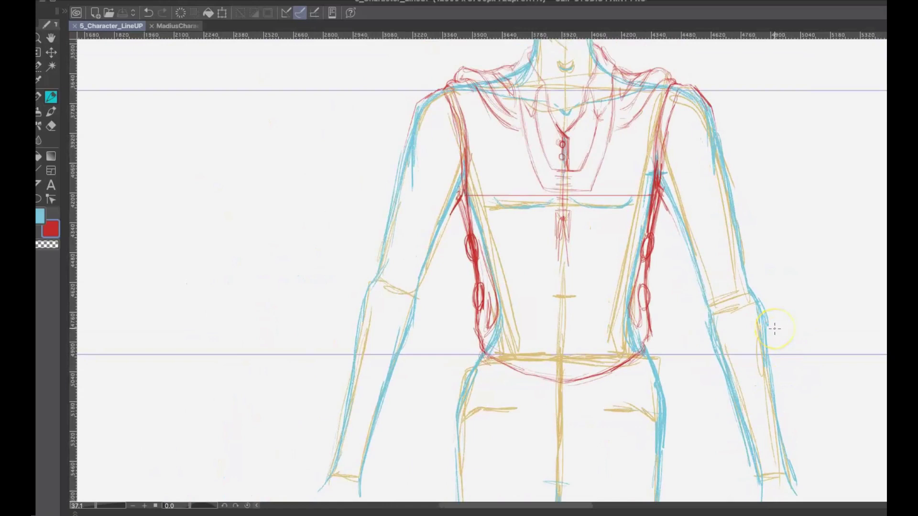
left_click(169, 25)
left_click(113, 26)
left_click_drag(731, 407, 709, 358)
left_click_drag(737, 434, 773, 428)
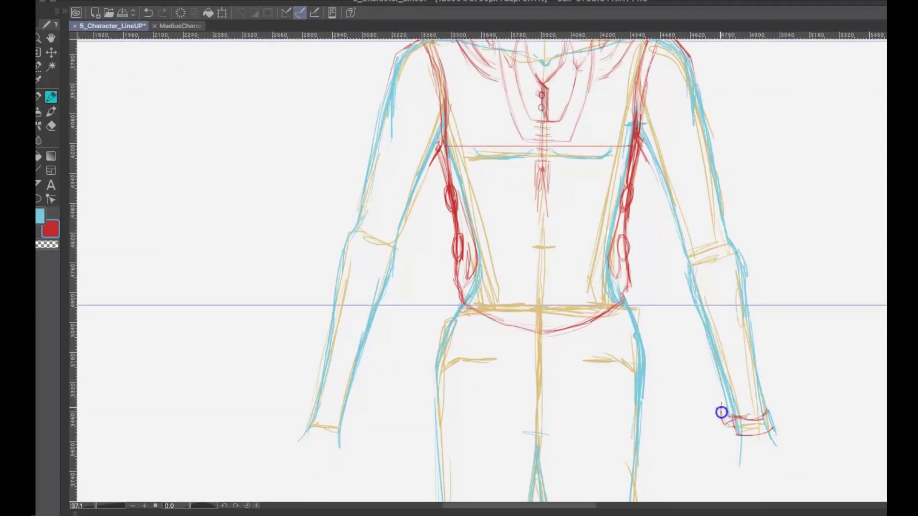
left_click_drag(762, 435, 771, 428)
left_click_drag(772, 421, 766, 377)
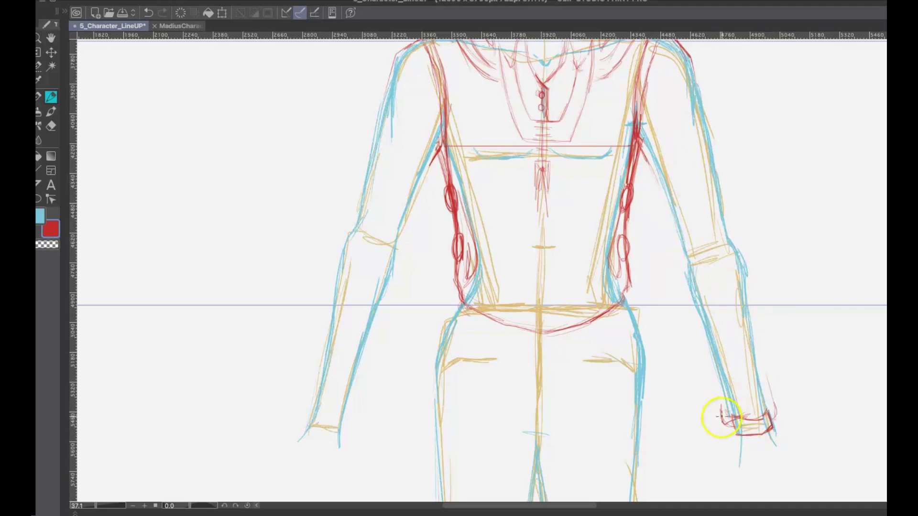
Draw the inner and outer edges of the right-hand sleeve in red, ballooning above the cuff, and save the drawing
left_click_drag(647, 161, 711, 393)
left_click_drag(668, 224, 730, 424)
mouse_move(709, 412)
left_mouse_down()
mouse_move(663, 211)
mouse_move(703, 378)
left_mouse_up()
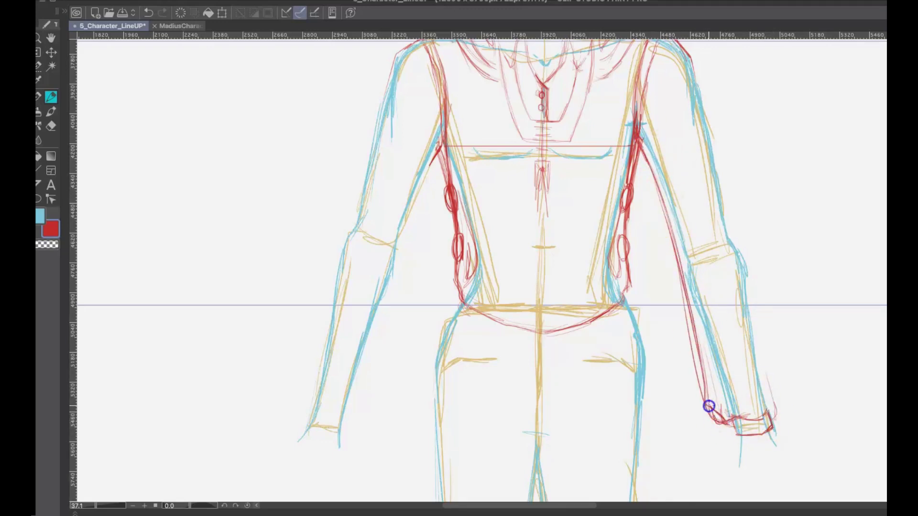
mouse_move(681, 38)
left_mouse_down()
mouse_move(777, 379)
mouse_move(775, 403)
mouse_move(752, 409)
left_mouse_up()
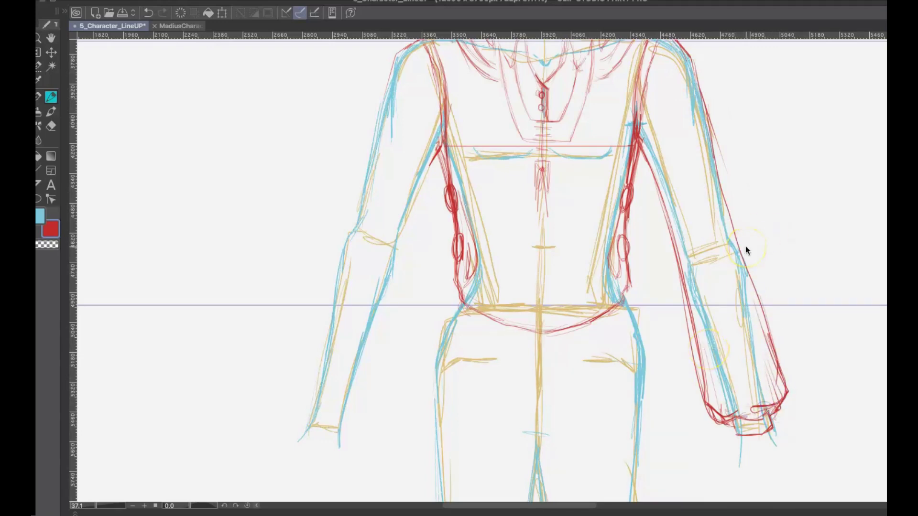
key("ctrl+s")
Sketch the left-hand cuff and the loose sleeve above it in red to match the opposite arm
mouse_move(308, 430)
left_mouse_down()
mouse_move(334, 435)
mouse_move(307, 412)
mouse_move(340, 425)
left_mouse_up()
left_click_drag(344, 428, 362, 394)
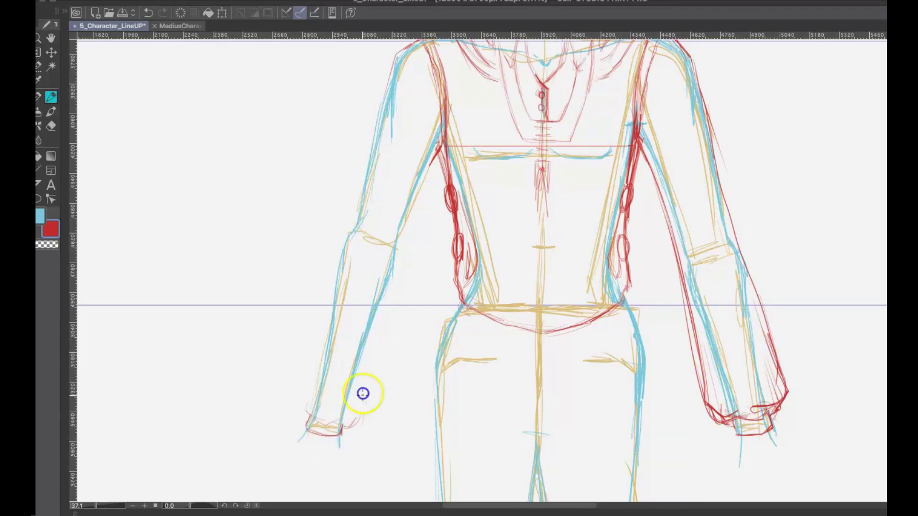
left_click_drag(439, 149, 344, 427)
mouse_move(329, 417)
left_mouse_down()
mouse_move(349, 425)
mouse_move(307, 418)
mouse_move(345, 221)
mouse_move(293, 393)
left_mouse_up()
left_click_drag(331, 435, 308, 426)
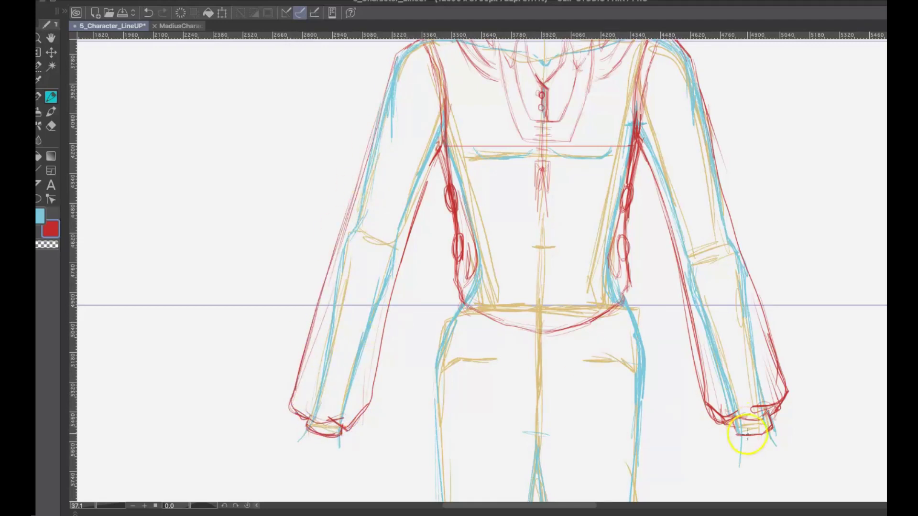
Add angled red lines at both hips below the vest hem and compare them with the MadiusCharacter_Sheet reference
mouse_move(631, 342)
left_mouse_down()
mouse_move(608, 313)
mouse_move(643, 370)
left_mouse_up()
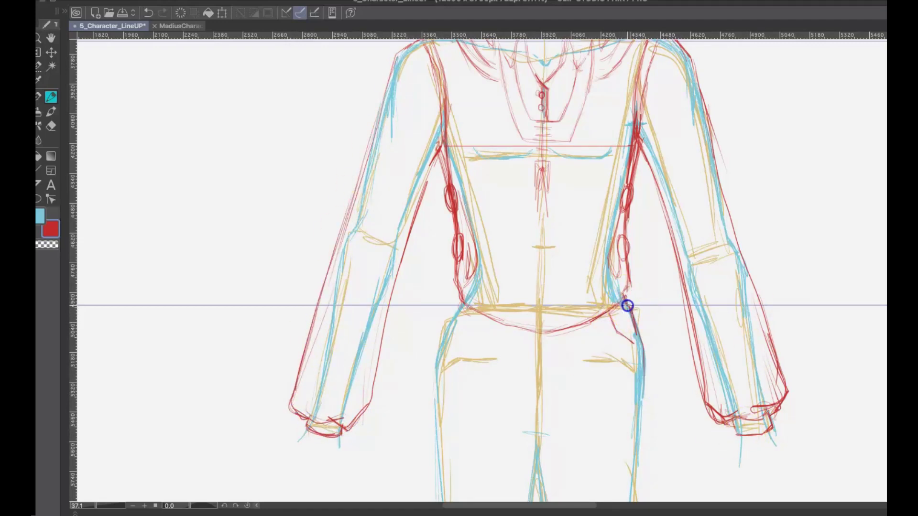
mouse_move(447, 354)
left_mouse_down()
mouse_move(474, 311)
mouse_move(498, 182)
mouse_move(494, 157)
left_mouse_up()
left_click(174, 27)
scroll(483, 228, "down", 1)
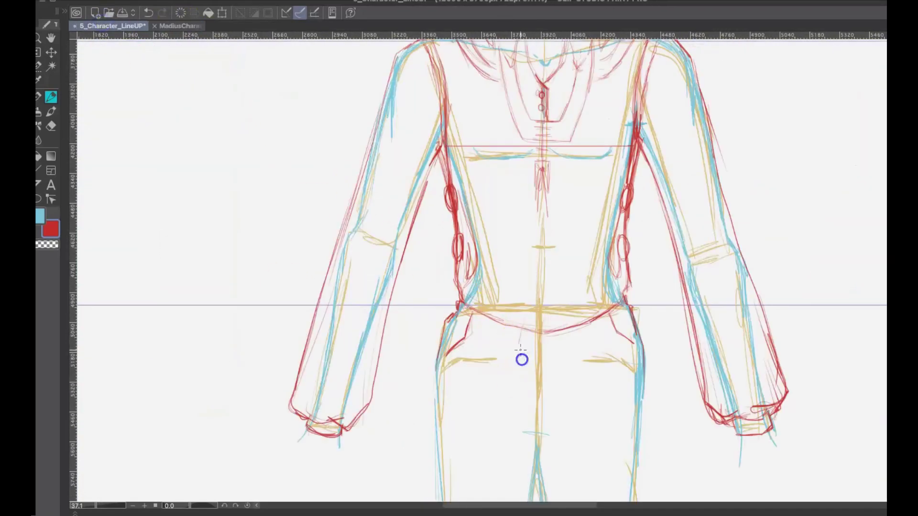
left_click(98, 26)
Sketch the trousers' front flap in red with its vertical edge, crotch folds and light guide lines across top and bottom
left_click_drag(528, 448, 568, 471)
mouse_move(542, 440)
left_mouse_down()
mouse_move(511, 463)
mouse_move(567, 443)
left_mouse_up()
left_click_drag(516, 360, 524, 434)
left_click_drag(520, 330, 514, 423)
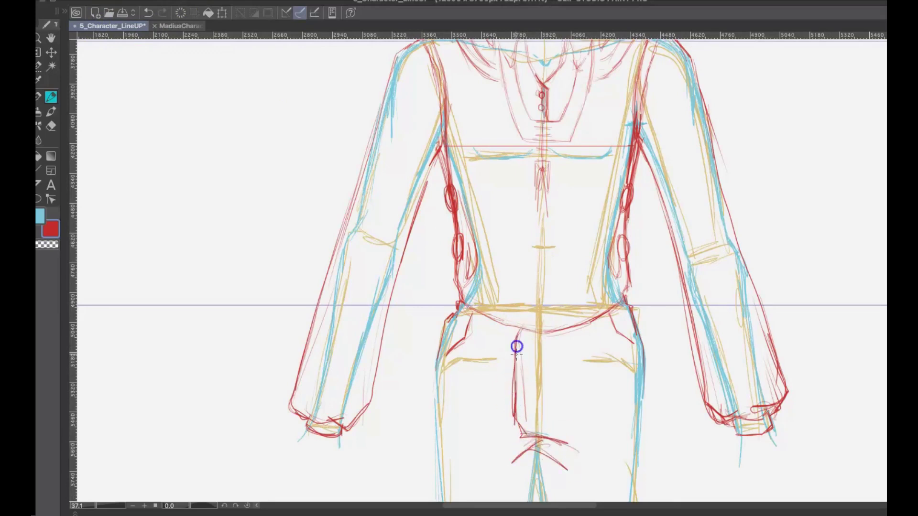
left_click_drag(517, 346, 525, 433)
left_click_drag(499, 421, 573, 427)
left_click_drag(503, 344, 558, 349)
mouse_move(488, 329)
left_mouse_down()
mouse_move(564, 339)
mouse_move(527, 354)
left_mouse_up()
Draw two rows of three round buttons on the trouser front, checking the MadiusCharacter_Sheet reference, and save the drawing
left_click_drag(526, 390, 527, 389)
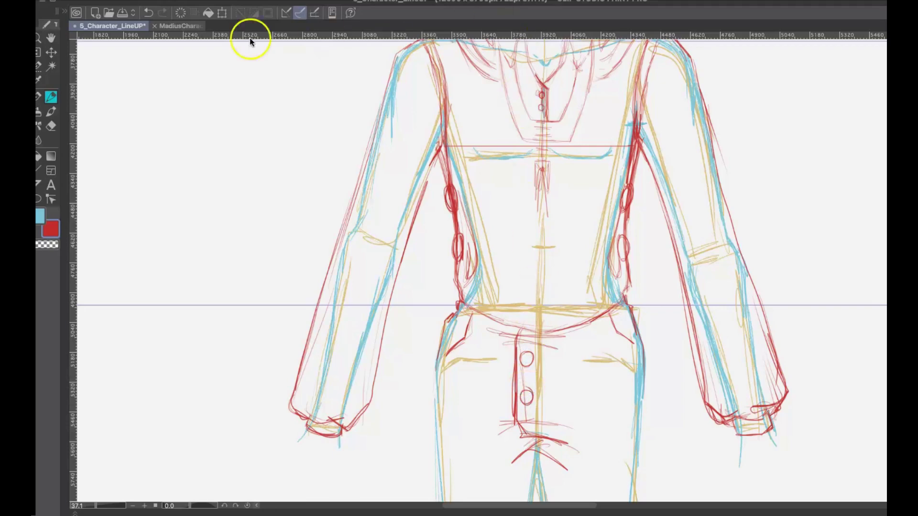
left_click(177, 26)
left_click(126, 28)
left_click_drag(497, 353, 496, 353)
left_click_drag(499, 392, 499, 392)
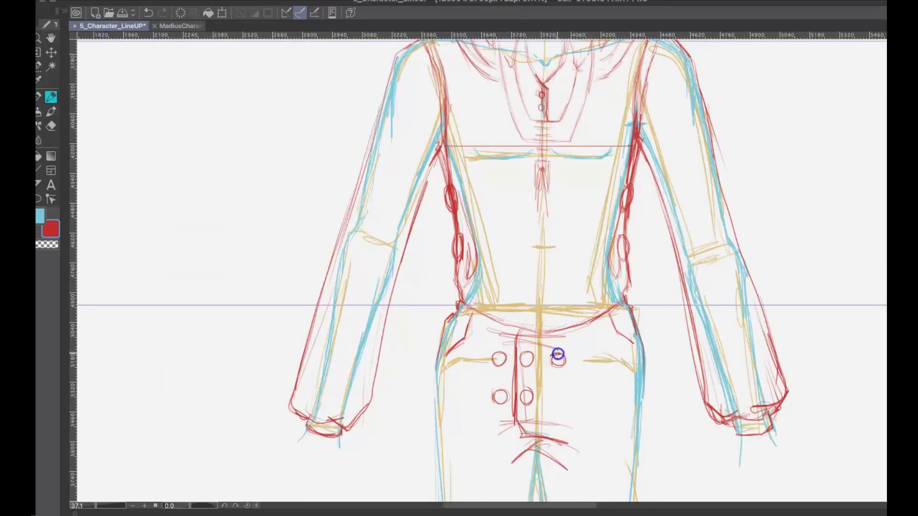
key("super+s")
Check the trousers in the MadiusCharacter_Sheet reference and draw the left-hand leg's outer edge and hem in red
mouse_move(706, 117)
left_mouse_down()
mouse_move(773, 381)
mouse_move(733, 159)
left_mouse_up()
left_click_drag(738, 464, 742, 209)
scroll(742, 209, "down", 3)
left_click(184, 27)
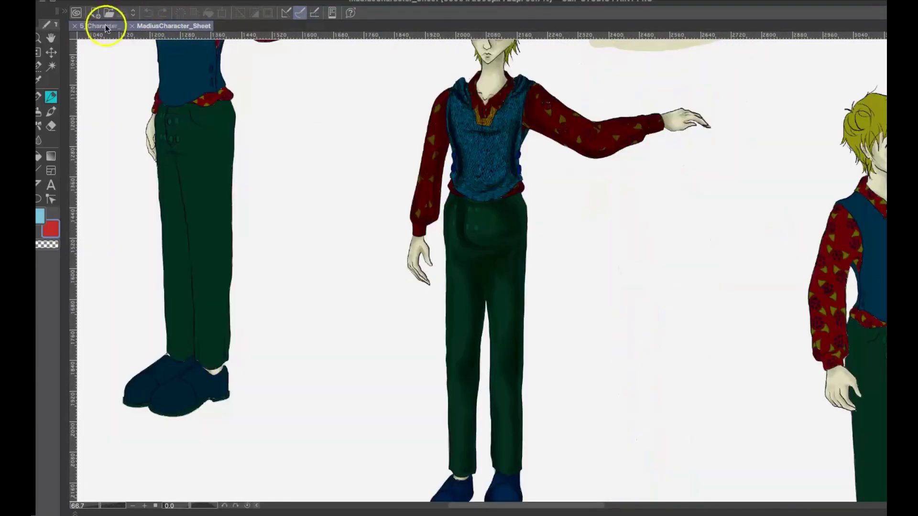
left_click(107, 27)
left_click_drag(640, 265, 643, 192)
scroll(678, 177, "up", 1)
left_click_drag(593, 98, 597, 239)
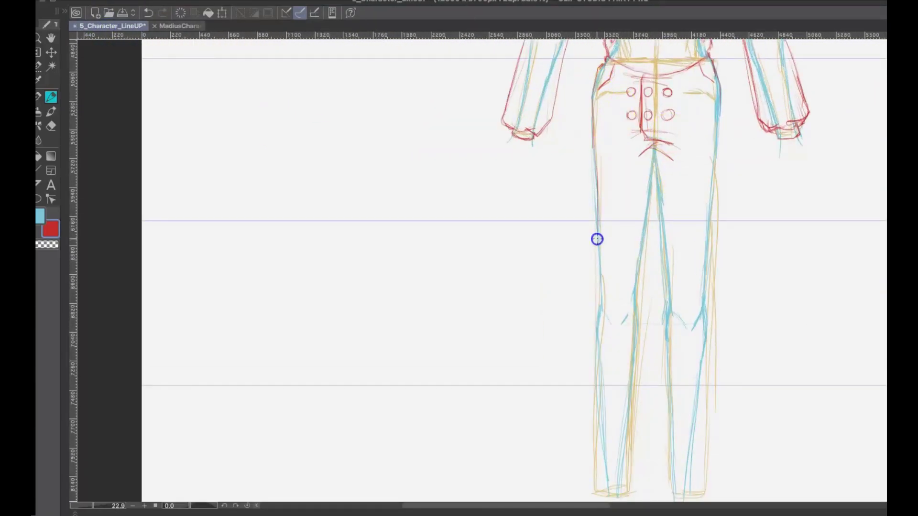
mouse_move(601, 273)
left_mouse_down()
mouse_move(594, 445)
mouse_move(598, 482)
mouse_move(618, 499)
left_mouse_up()
Sketch light vertical crease lines down the middle of both trouser legs in red
left_click_drag(618, 490, 616, 442)
left_click_drag(617, 404, 618, 302)
left_click_drag(618, 302, 615, 379)
left_click_drag(618, 120, 617, 305)
left_click_drag(690, 302, 691, 122)
left_click_drag(689, 315, 689, 408)
Draw the inner edges of both trouser legs and the right-hand leg's hem, outer edge and lower crease in red
left_click_drag(631, 475, 644, 269)
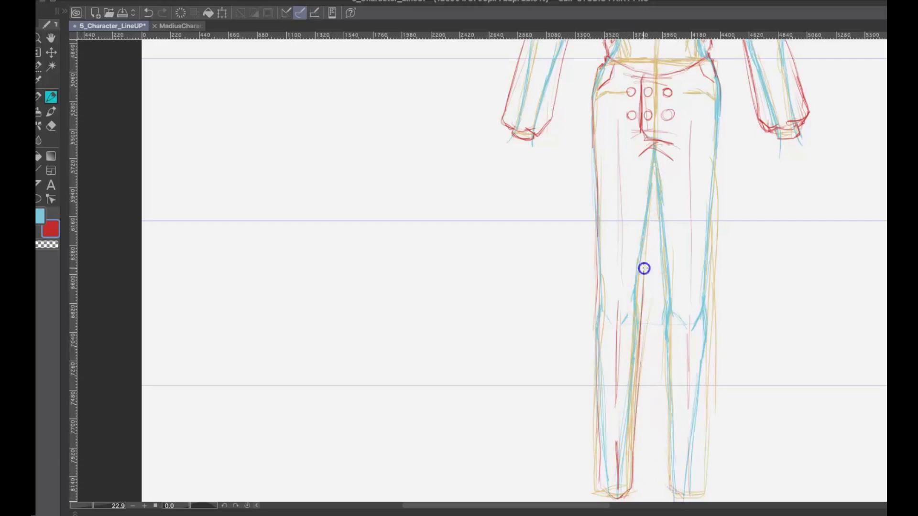
left_click_drag(653, 153, 670, 483)
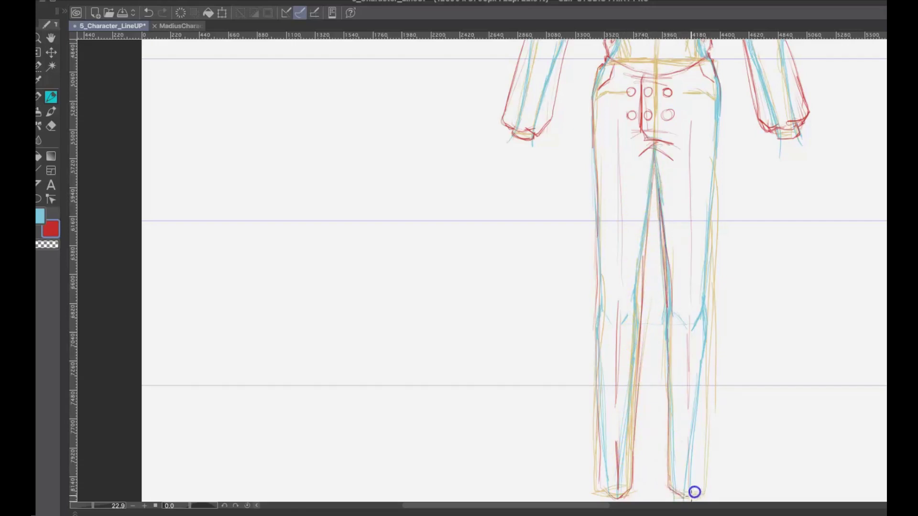
left_click_drag(719, 84, 711, 185)
left_click_drag(720, 95, 710, 306)
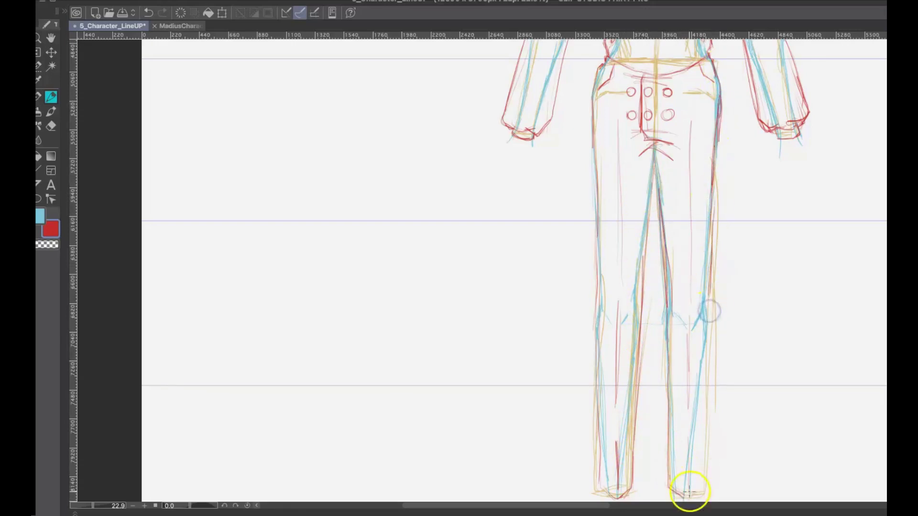
left_click_drag(690, 491, 698, 416)
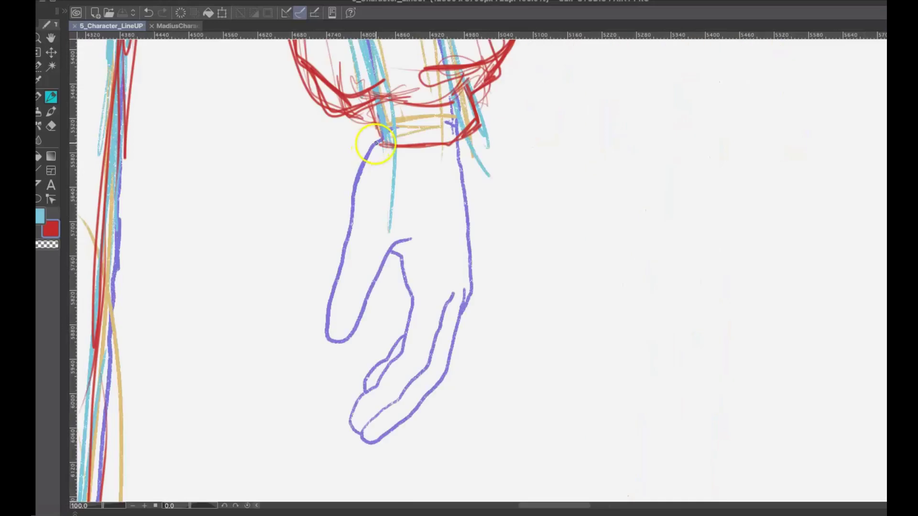
Trace the purple hand below the right-hand cuff in red, outlining the thumb, fingers and palm edge and adding fingernails
left_click_drag(376, 143, 362, 169)
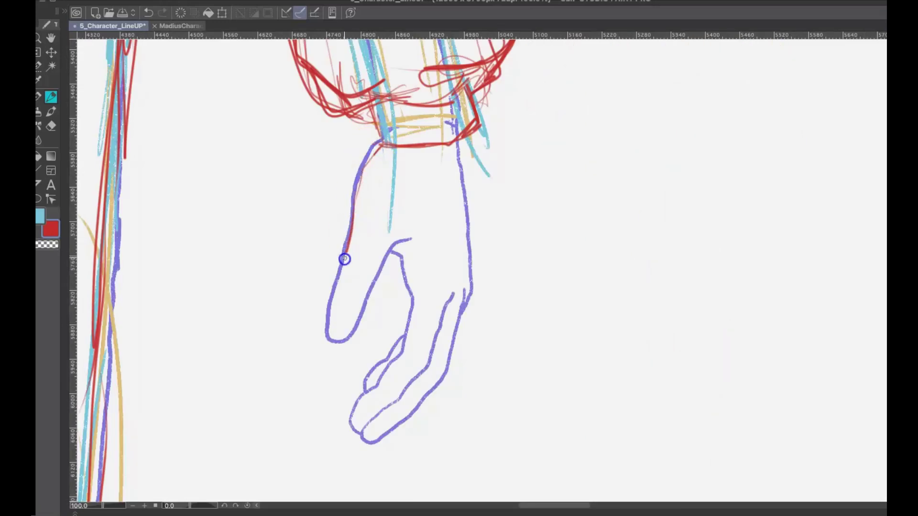
left_click_drag(359, 318, 415, 237)
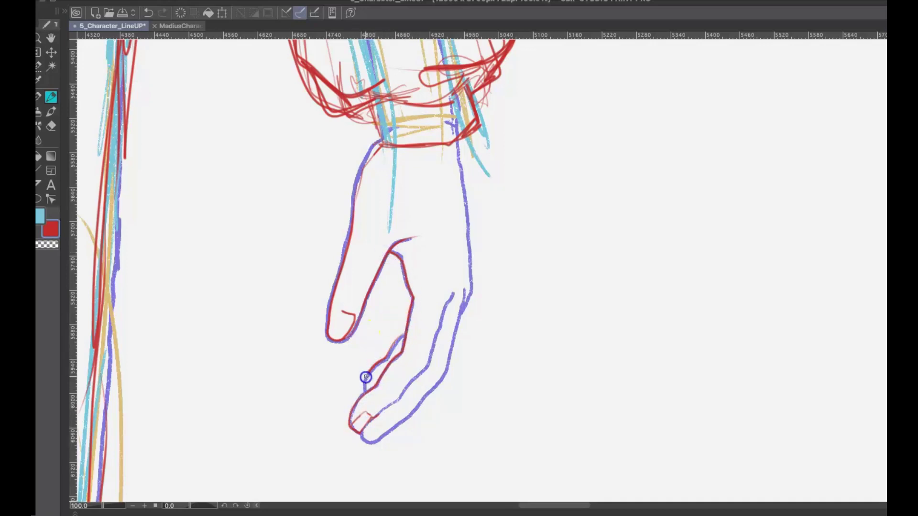
left_click_drag(365, 377, 364, 391)
left_click_drag(432, 354, 467, 292)
left_click_drag(460, 180, 471, 268)
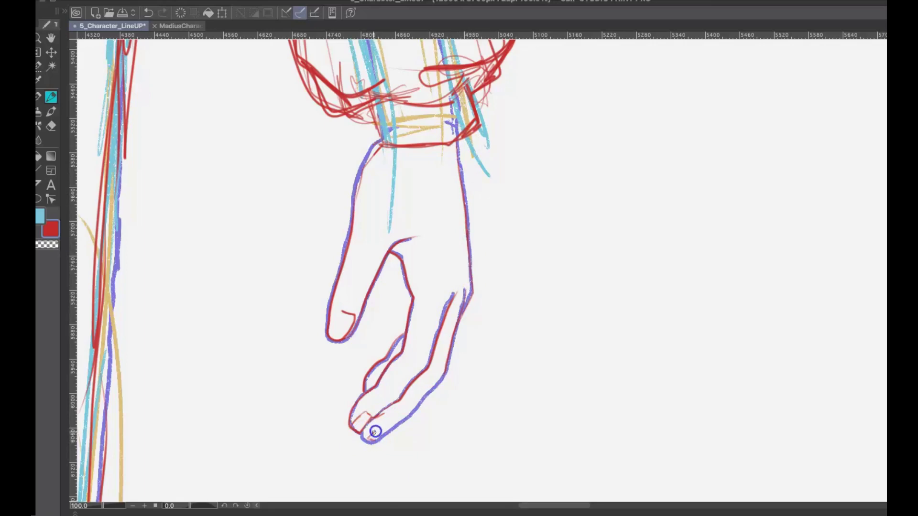
left_click_drag(406, 420, 445, 365)
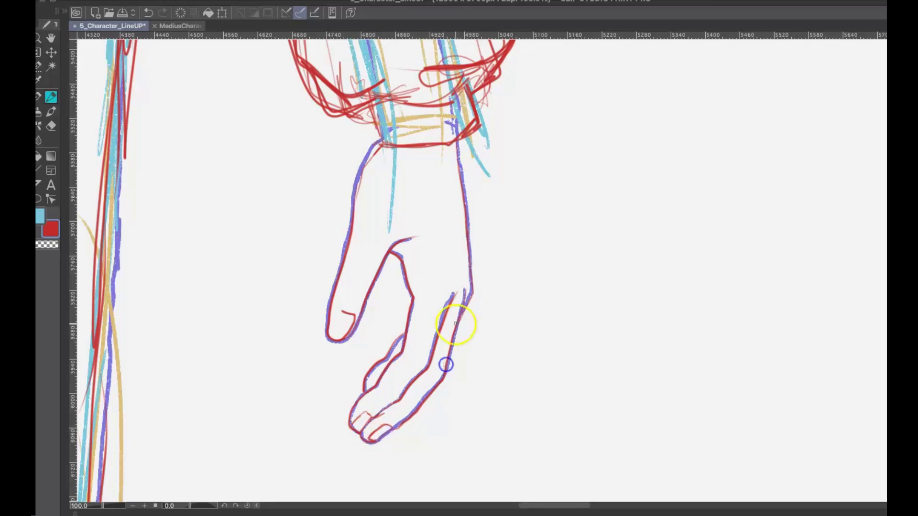
Trace the purple hand below the left-hand cuff in red, including its thumb, fingers and fingernails
left_click_drag(483, 316, 795, 330)
left_click_drag(205, 296, 709, 295)
left_click_drag(469, 145, 461, 233)
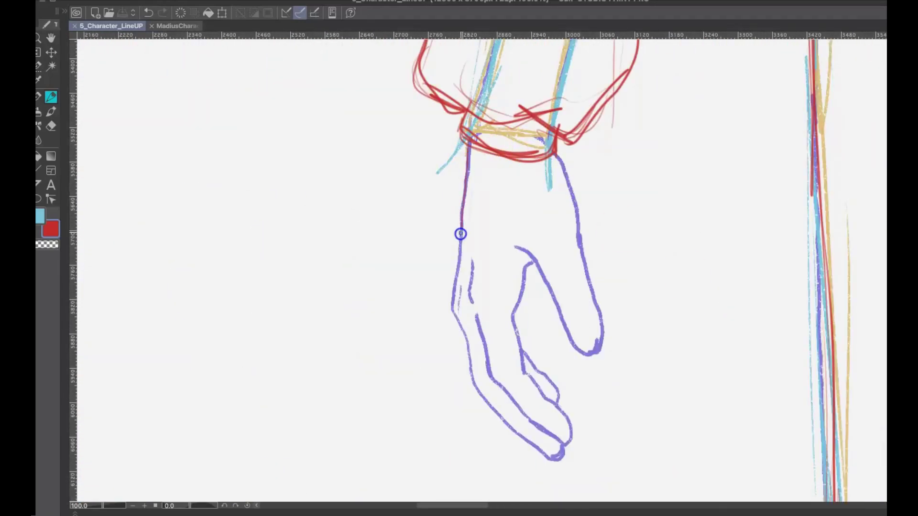
mouse_move(510, 426)
left_mouse_down()
mouse_move(557, 455)
mouse_move(552, 460)
mouse_move(563, 457)
mouse_move(563, 434)
mouse_move(538, 430)
mouse_move(566, 419)
left_mouse_up()
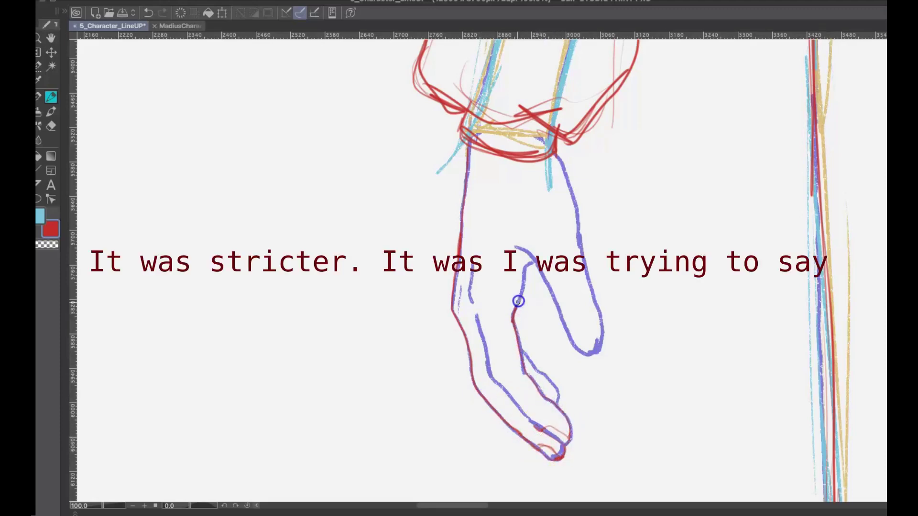
left_click_drag(594, 317, 570, 329)
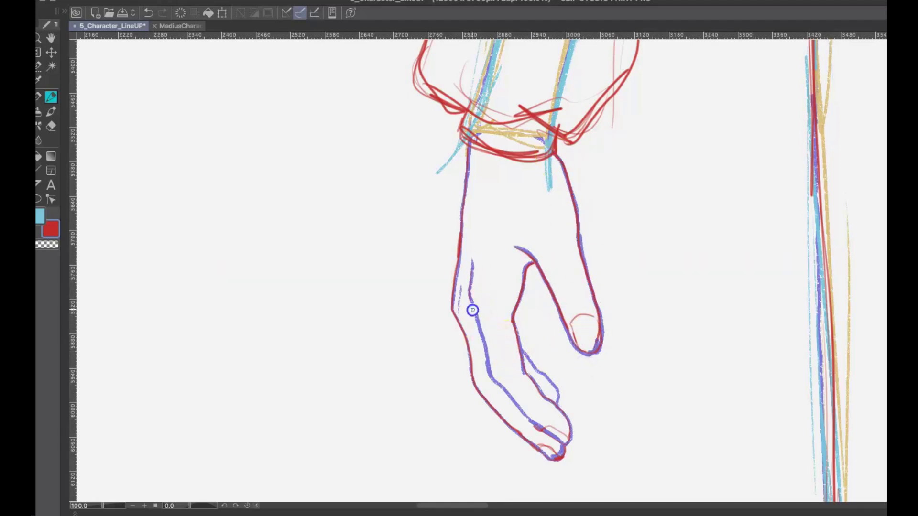
scroll(513, 349, "up", 5)
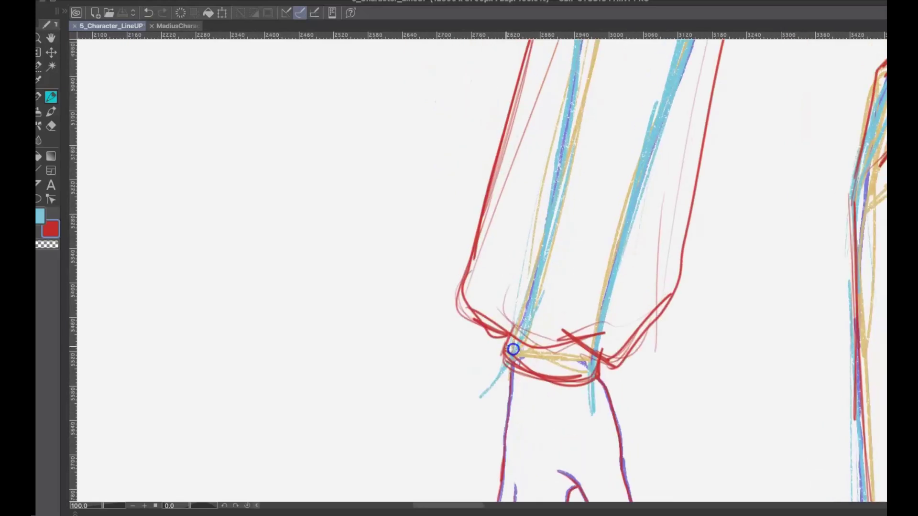
Strengthen the left-hand cuff, the gathered sleeve bottom above it and the sleeve's side edges with red strokes
mouse_move(518, 369)
left_mouse_down()
mouse_move(578, 379)
mouse_move(596, 371)
left_mouse_up()
mouse_move(537, 336)
left_mouse_down()
mouse_move(590, 346)
mouse_move(684, 291)
left_mouse_up()
mouse_move(572, 342)
left_mouse_down()
mouse_move(479, 321)
mouse_move(473, 222)
left_mouse_up()
mouse_move(503, 327)
left_mouse_down()
mouse_move(464, 308)
mouse_move(500, 326)
left_mouse_up()
left_click_drag(458, 288, 480, 207)
left_click_drag(682, 244, 703, 158)
left_click_drag(854, 172, 853, 252)
left_click_drag(794, 192, 790, 497)
left_click_drag(799, 247, 692, 397)
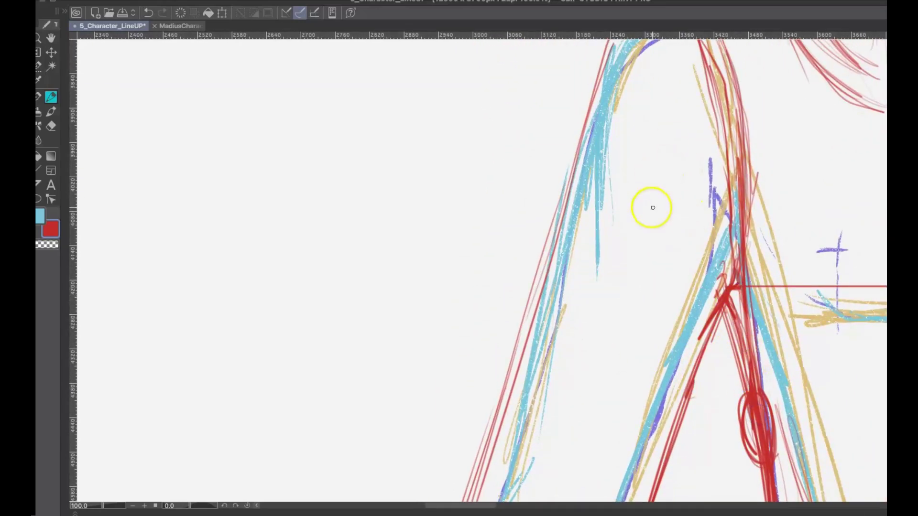
Redraw the left-hand shirt collar flap and the adjoining edge of the V-neckline in darker red
scroll(650, 222, "up", 4)
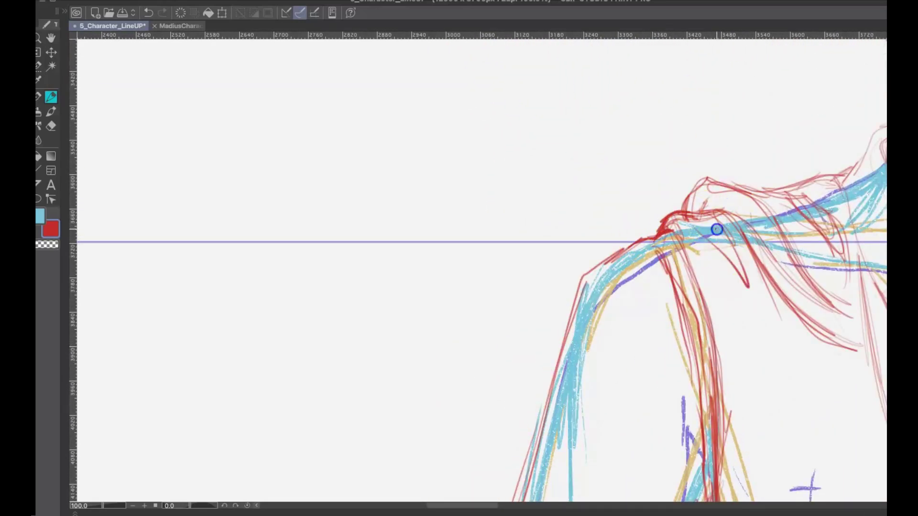
scroll(716, 229, "right", 7)
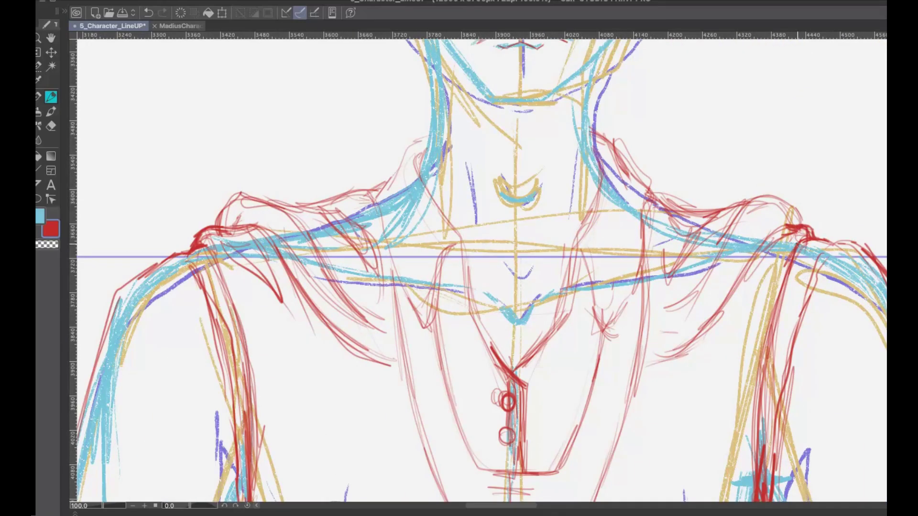
mouse_move(459, 238)
left_mouse_down()
mouse_move(408, 317)
mouse_move(456, 239)
left_mouse_up()
left_click_drag(377, 196, 400, 293)
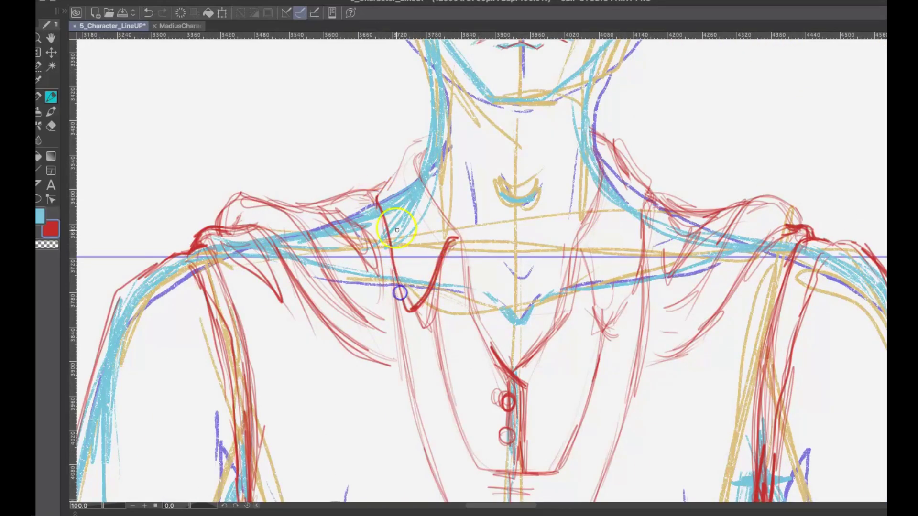
left_click_drag(389, 193, 425, 140)
left_click_drag(457, 239, 499, 363)
Redraw the right-hand edge of the V-neckline and the right-hand collar flap in darker red
left_click_drag(581, 223, 552, 331)
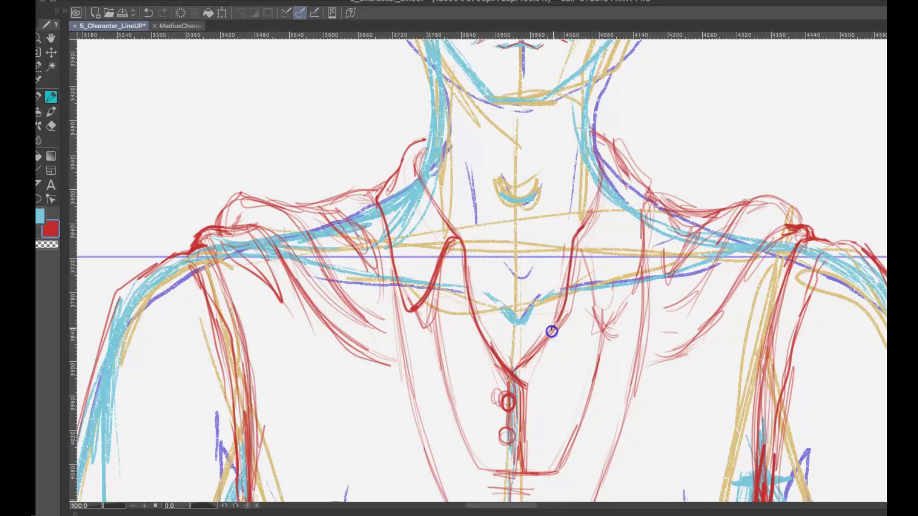
left_click_drag(595, 209, 573, 247)
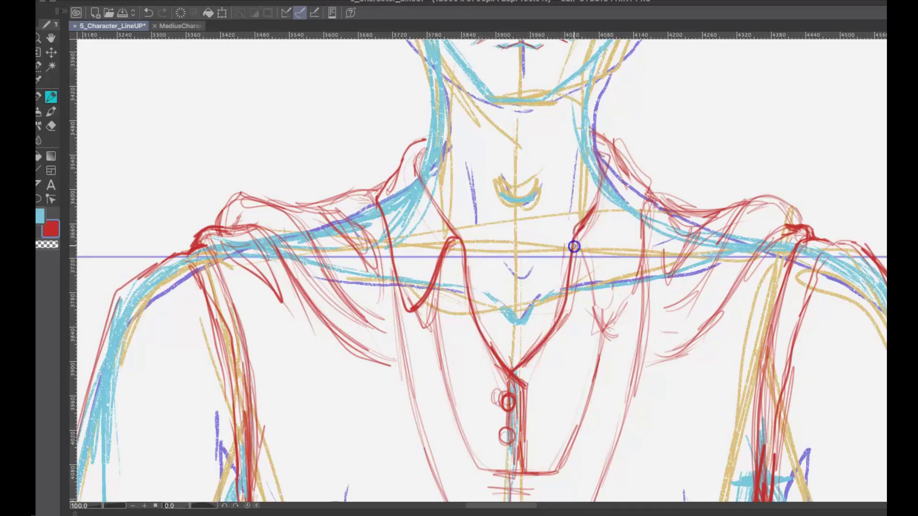
mouse_move(595, 134)
left_mouse_down()
mouse_move(614, 144)
mouse_move(655, 193)
mouse_move(621, 320)
left_mouse_up()
left_click_drag(573, 238, 595, 294)
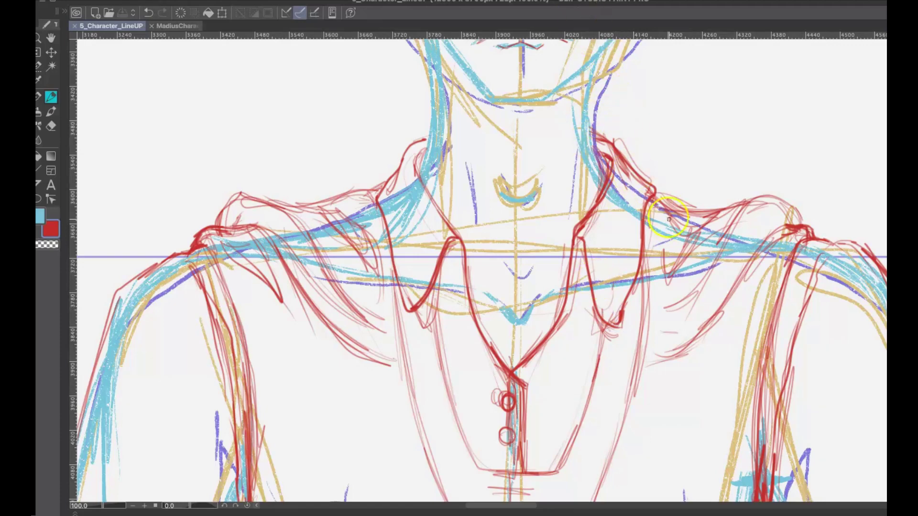
Trace the collarbone notch and both sides of the neck in red down into the collar, and save the file
scroll(669, 220, "up", 3)
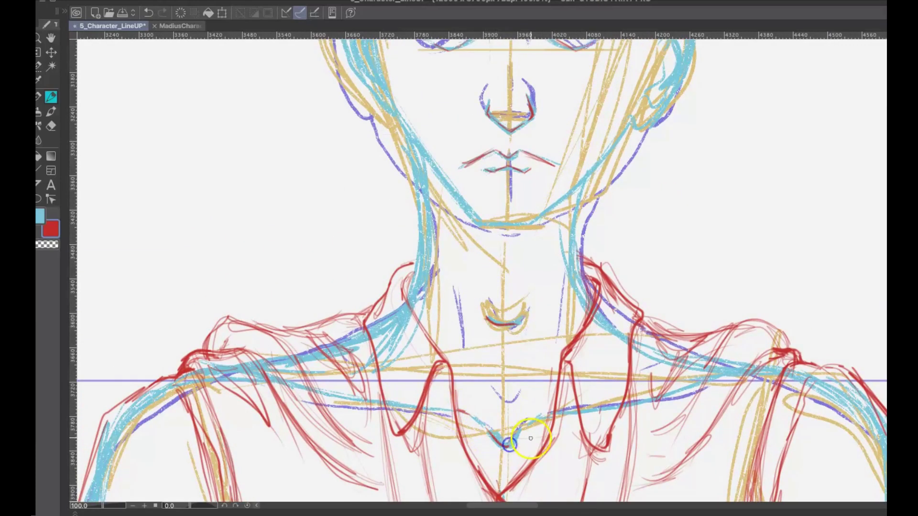
left_click_drag(508, 445, 528, 416)
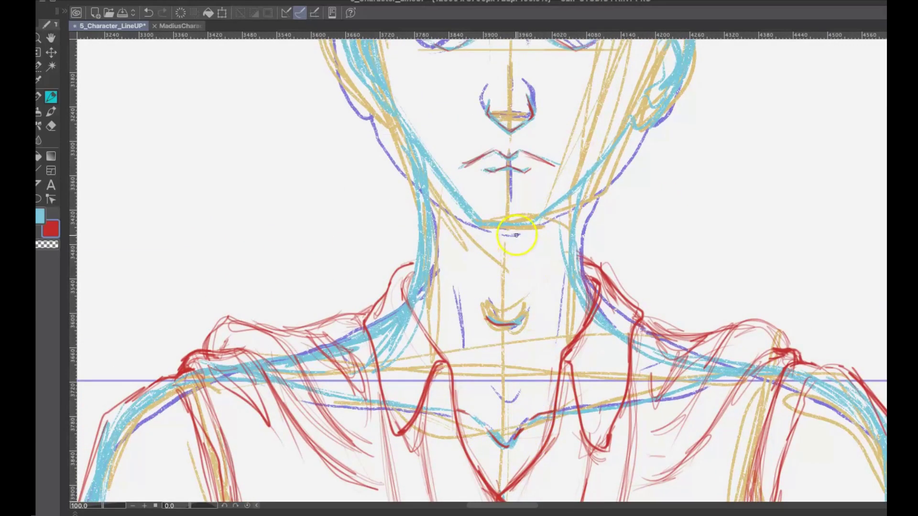
mouse_move(406, 299)
left_mouse_down()
mouse_move(424, 222)
mouse_move(420, 151)
left_mouse_up()
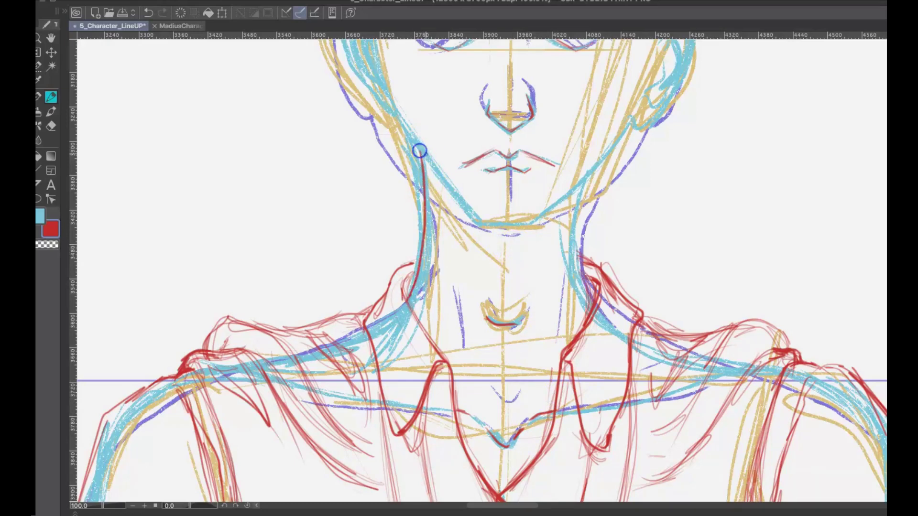
mouse_move(579, 181)
left_mouse_down()
mouse_move(583, 258)
mouse_move(600, 272)
left_mouse_up()
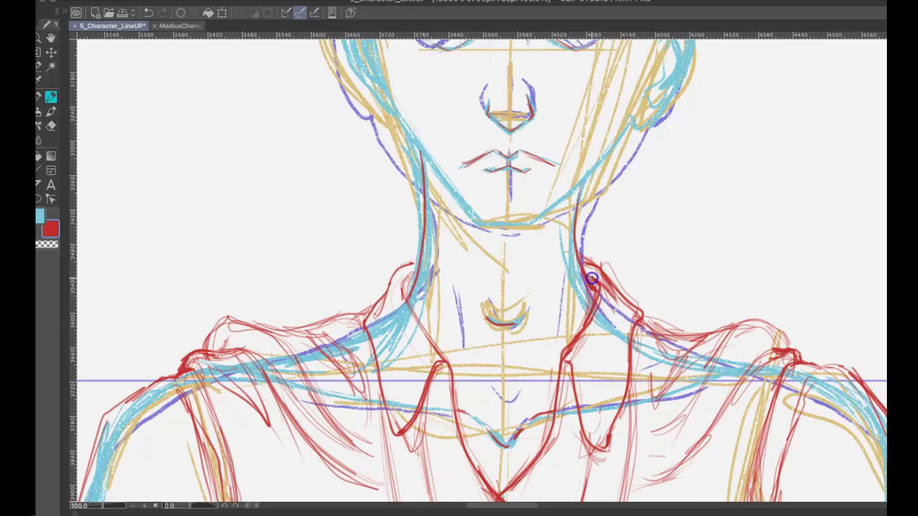
left_click_drag(394, 292, 412, 274)
key("super+s")
Trace the left-hand iris, the inner end of the left-hand eyebrow and the left-hand jawline in red
left_click_drag(613, 125, 575, 350)
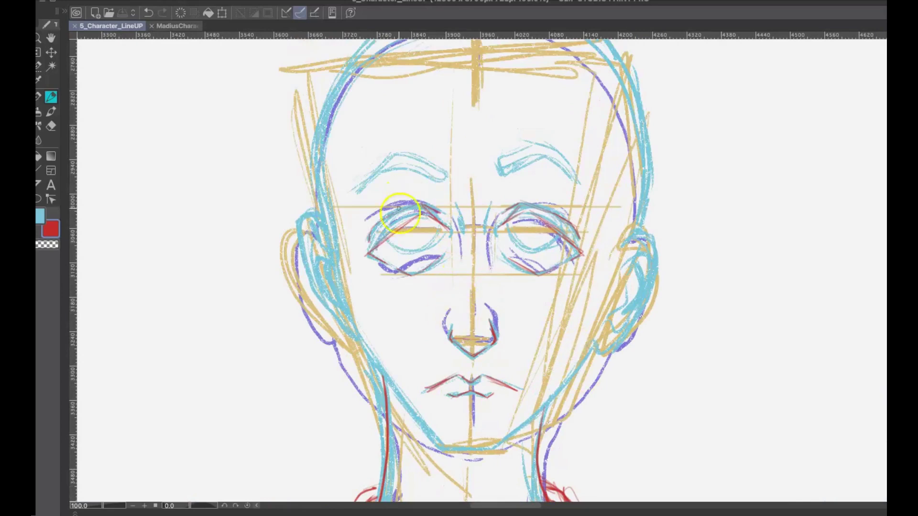
left_click_drag(437, 236, 443, 224)
left_click_drag(446, 172, 432, 178)
mouse_move(348, 323)
left_mouse_down()
mouse_move(394, 389)
mouse_move(470, 453)
left_mouse_up()
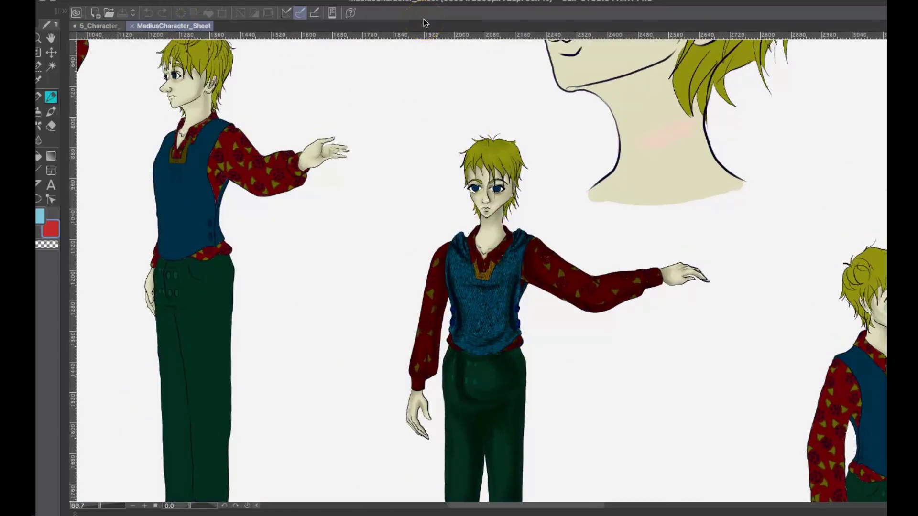
Sketch red fringe strands over the forehead and right-hand eye, following the front-view hairstyle on MadiusCharacter_Sheet
scroll(394, 164, "up", 5)
left_click_drag(383, 171, 220, 181)
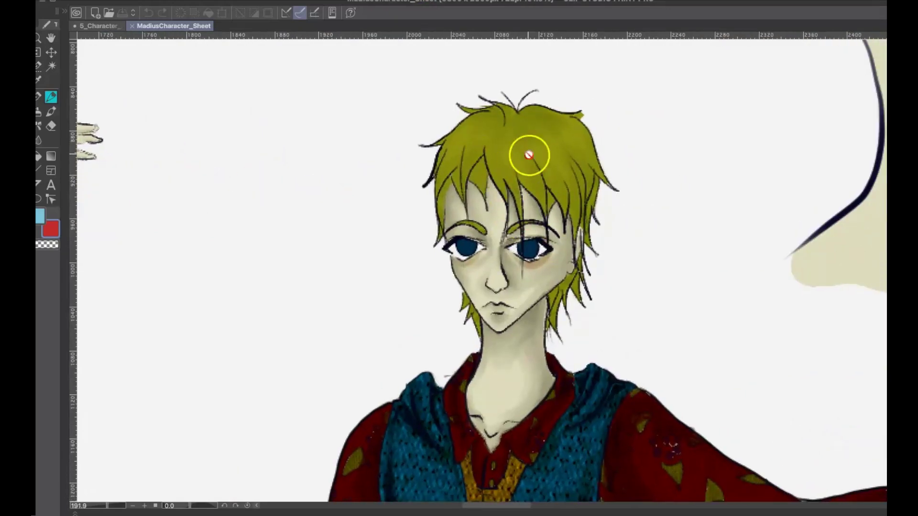
left_click(105, 28)
mouse_move(442, 94)
left_mouse_down()
mouse_move(448, 130)
mouse_move(544, 317)
mouse_move(554, 291)
mouse_move(548, 238)
mouse_move(561, 405)
mouse_move(539, 144)
left_mouse_up()
left_click(191, 27)
left_click(112, 28)
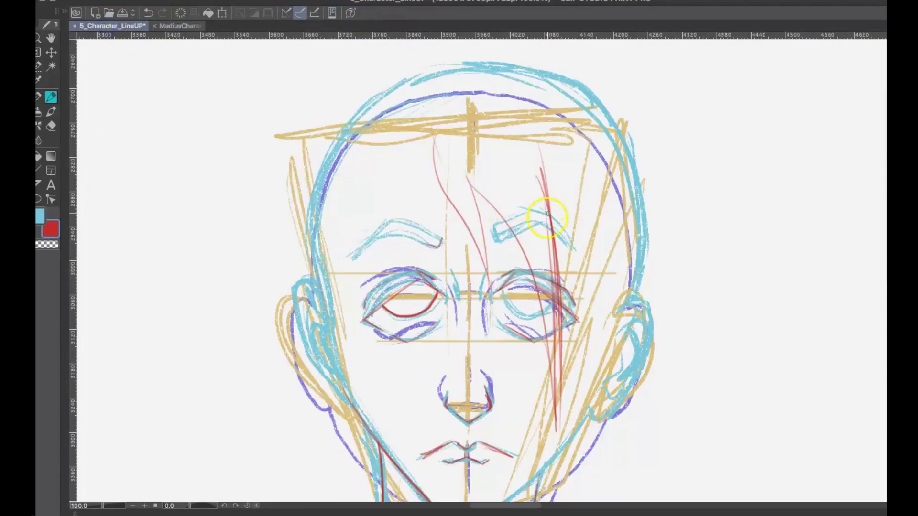
left_click_drag(549, 204, 590, 303)
mouse_move(575, 106)
left_mouse_down()
mouse_move(603, 197)
mouse_move(590, 366)
left_mouse_up()
Sketch red hair strands around the right-hand temple, ear and crown plus extra fringe strands, checking them against the reference sheet
left_click(168, 26)
left_click(106, 26)
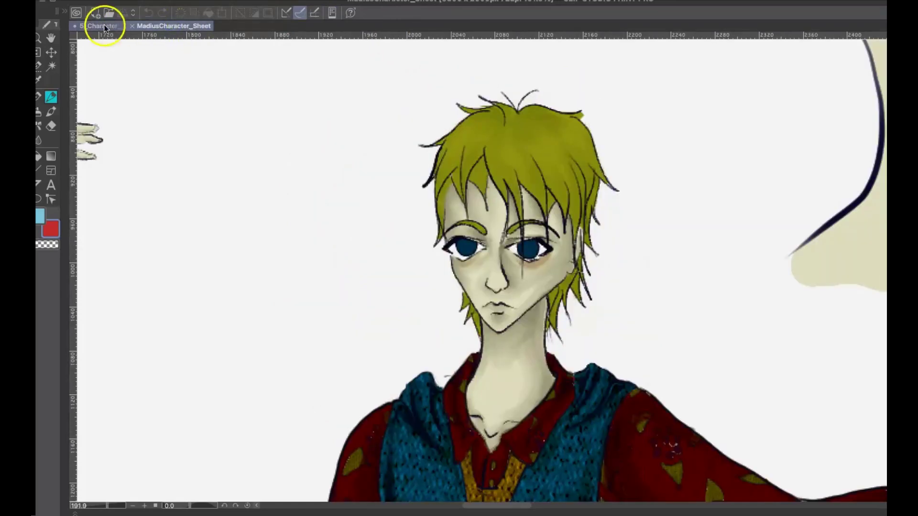
left_click_drag(610, 262, 610, 356)
left_click(168, 26)
left_click(110, 25)
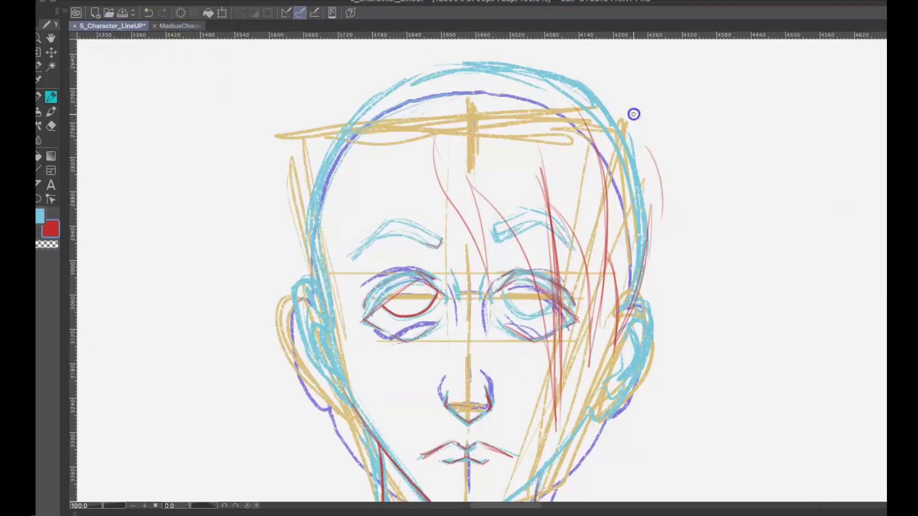
left_click_drag(633, 115, 658, 239)
left_click_drag(655, 277, 647, 352)
left_click_drag(606, 66, 659, 176)
left_click_drag(466, 158, 500, 272)
left_click_drag(478, 196, 533, 281)
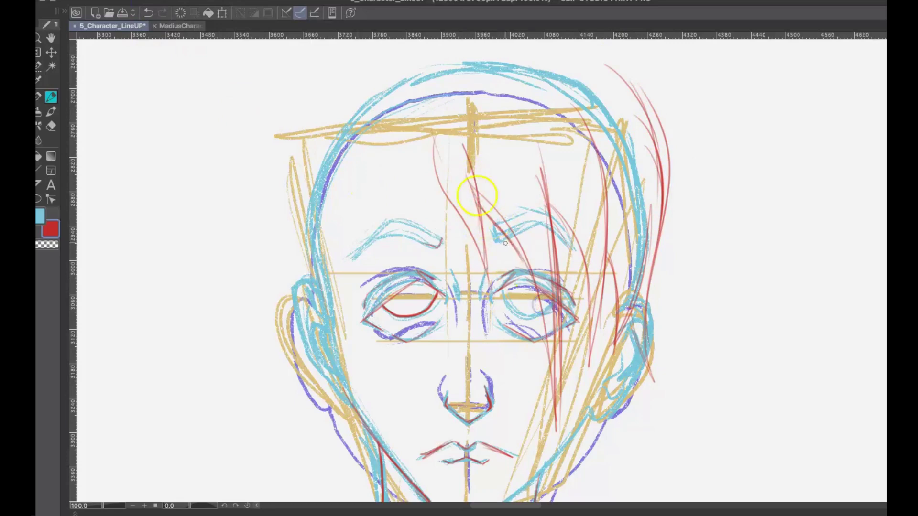
left_click(180, 26)
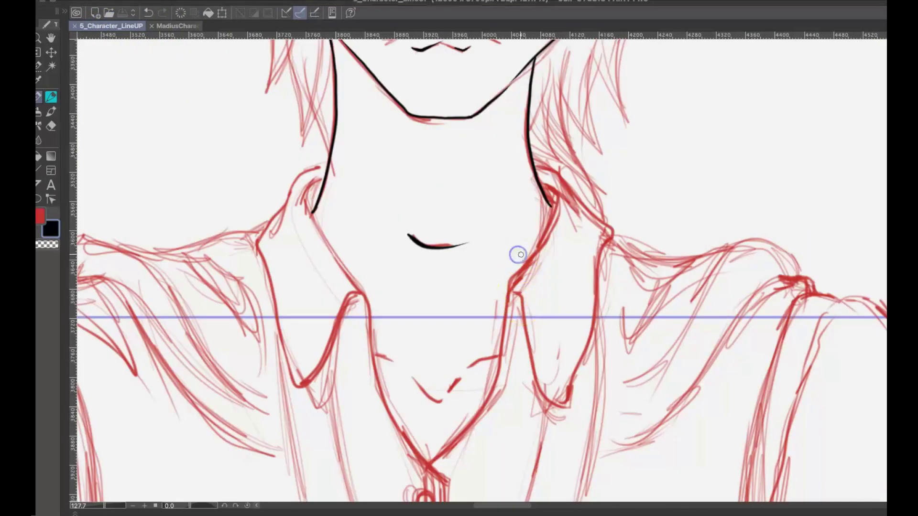
Ink the collarbone notch and the short collarbone lines inside the open neckline in black
mouse_move(374, 354)
left_mouse_down()
mouse_move(396, 361)
mouse_move(427, 400)
left_mouse_up()
left_click_drag(466, 368, 501, 356)
scroll(603, 233, "down", 20)
scroll(603, 233, "right", 10)
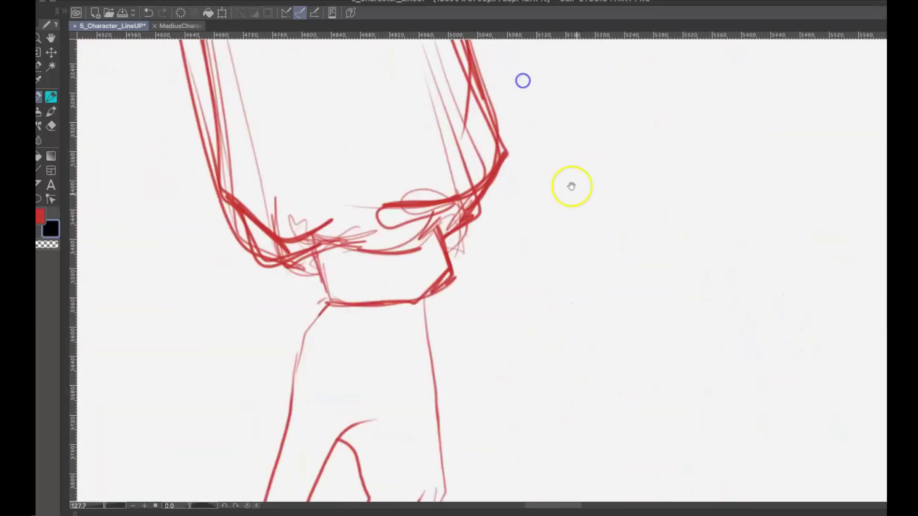
Ink the thumb of the hand below the right-hand cuff in black, including its nail and inner edge
left_click_drag(342, 125, 325, 215)
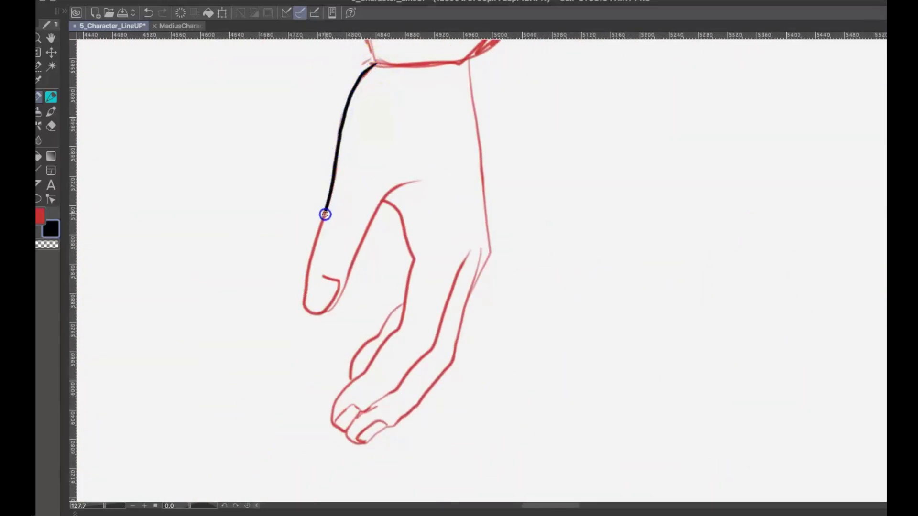
left_click_drag(327, 276, 323, 311)
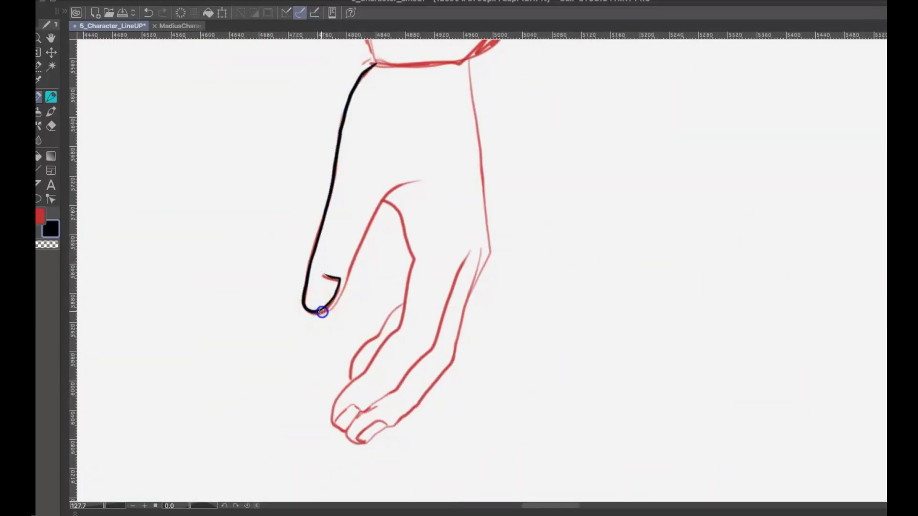
left_click_drag(356, 258, 418, 177)
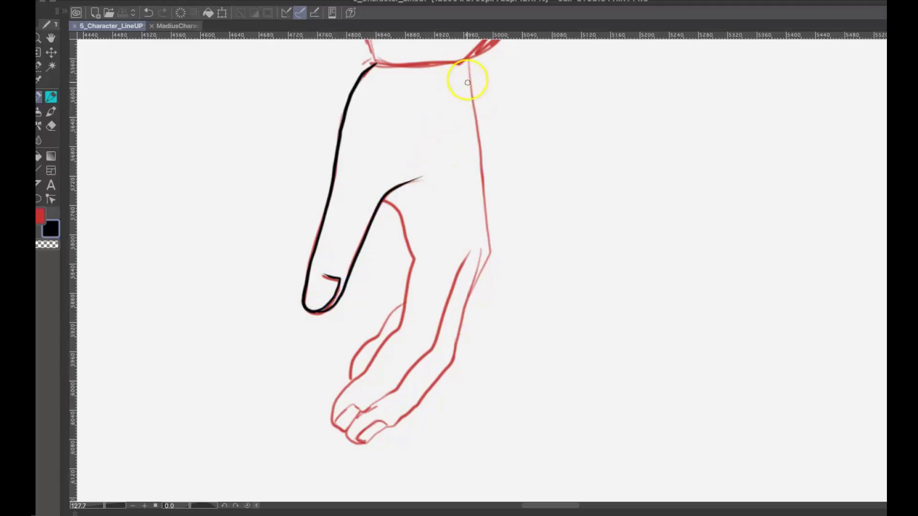
Ink that hand's outer edge from wrist to little finger in black, along with the fingertips and fingernails
left_click_drag(470, 57, 480, 173)
mouse_move(488, 256)
left_mouse_down()
mouse_move(466, 306)
mouse_move(481, 261)
left_mouse_up()
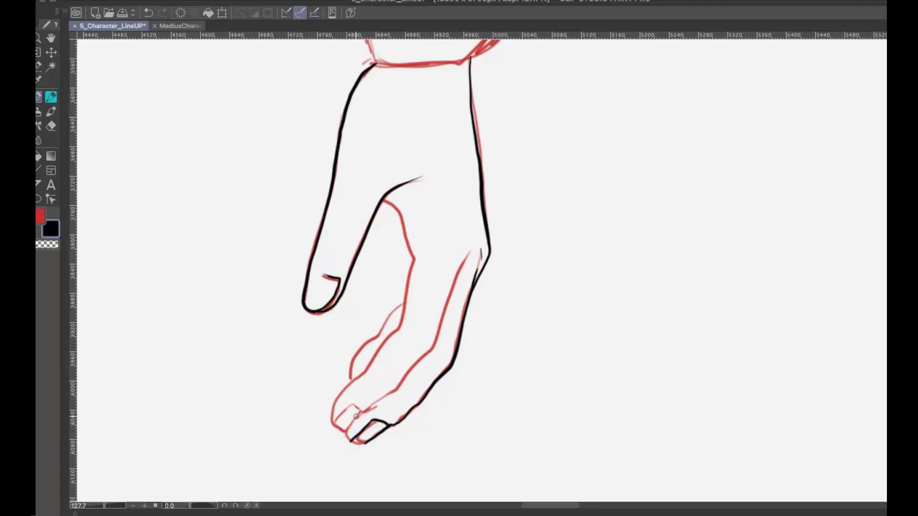
left_click_drag(358, 442, 365, 444)
mouse_move(355, 438)
left_mouse_down()
mouse_move(343, 431)
mouse_move(349, 437)
left_mouse_up()
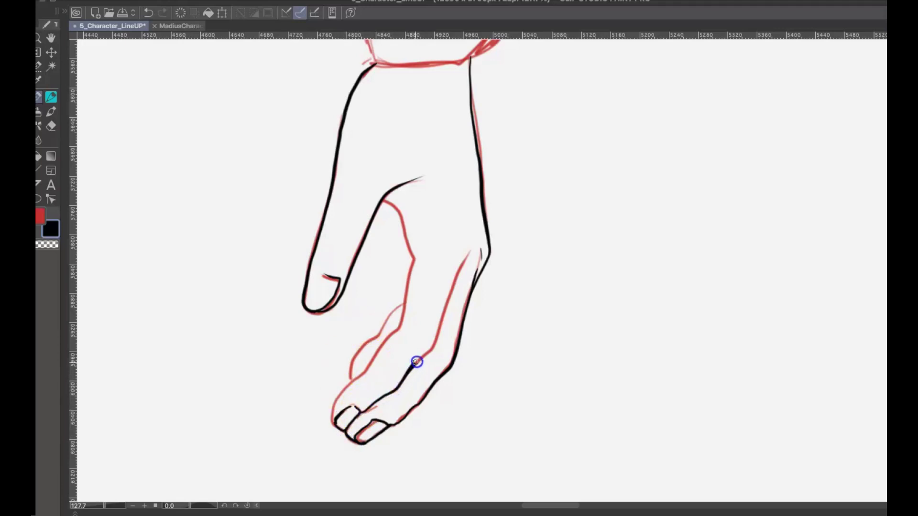
Ink the line between the fingers, the inner palm edge and the partly hidden finger of the same hand in black
left_click_drag(468, 252, 449, 298)
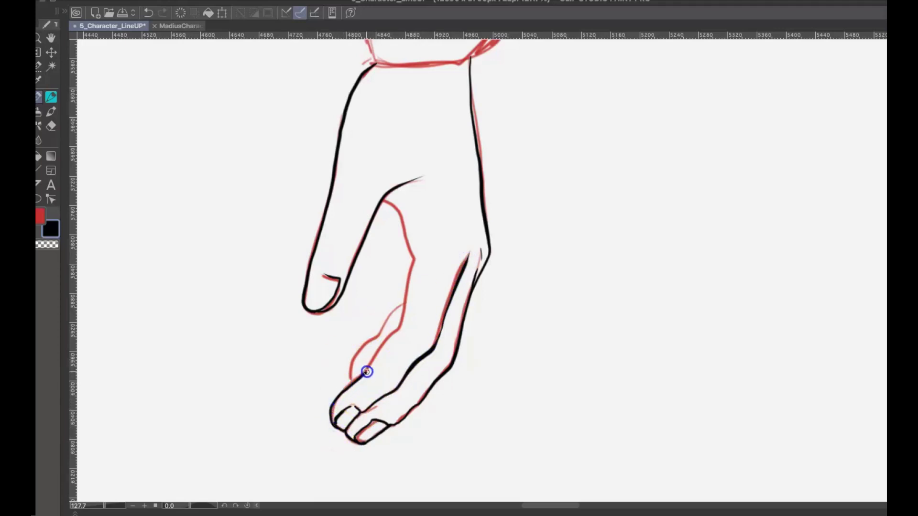
left_click_drag(384, 201, 414, 261)
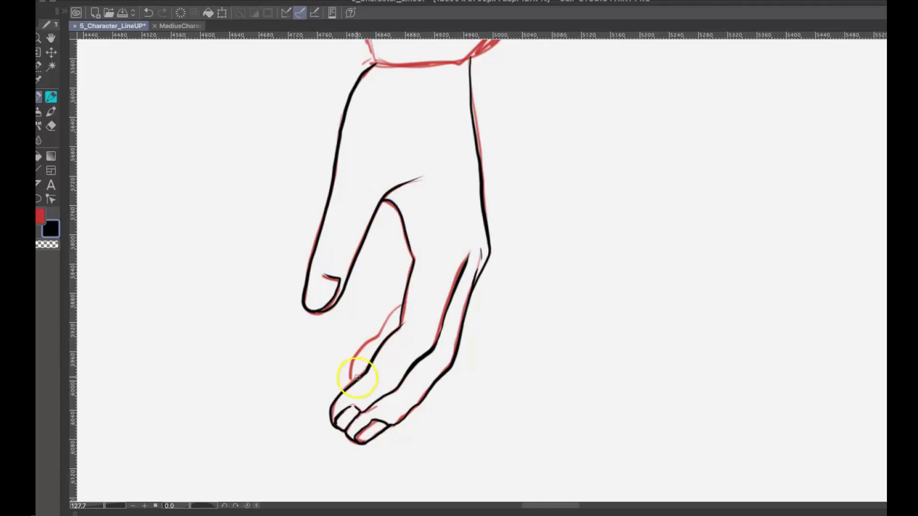
left_click_drag(351, 382, 368, 342)
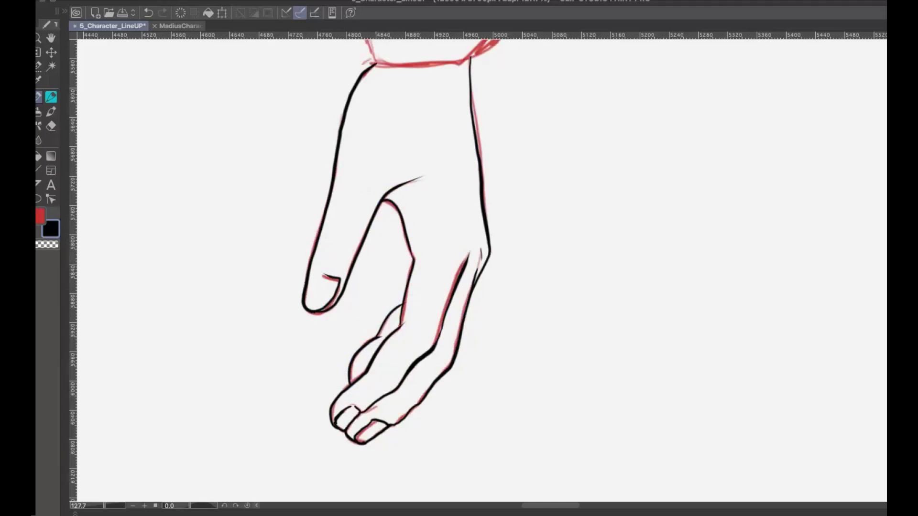
Ink the inner palm edge, upper fingertip with its nail and the partly hidden finger of the left-hand hand, and save
mouse_move(158, 249)
left_mouse_down()
mouse_move(699, 313)
mouse_move(841, 342)
left_mouse_up()
mouse_move(91, 273)
left_mouse_down()
mouse_move(682, 238)
mouse_move(689, 184)
left_mouse_up()
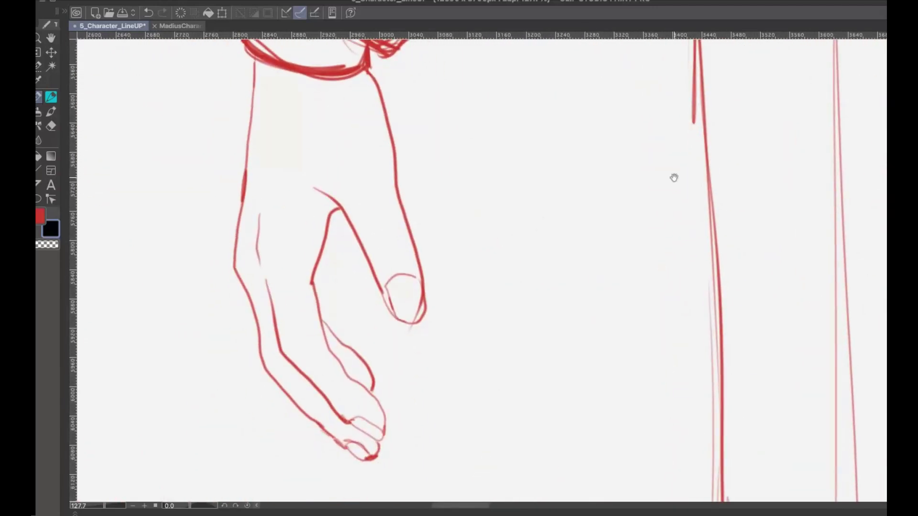
left_click_drag(349, 419, 352, 417)
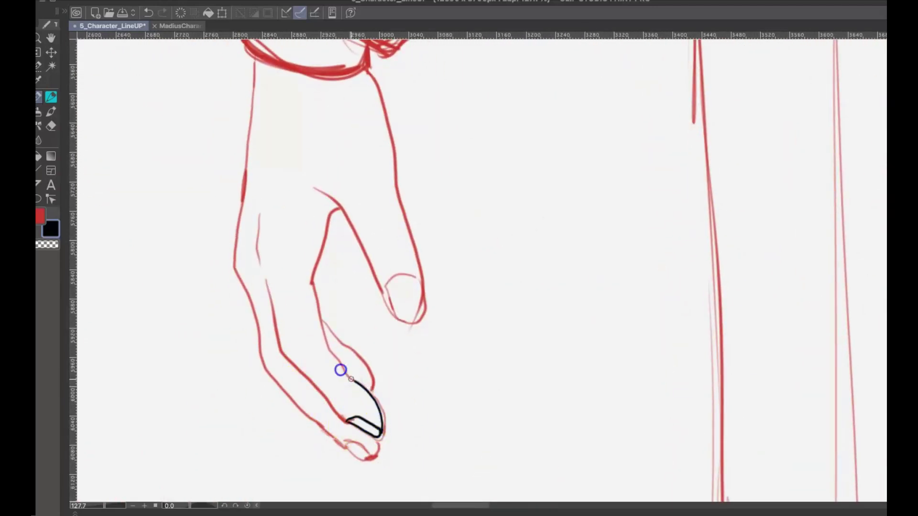
mouse_move(318, 263)
left_mouse_down()
mouse_move(312, 286)
mouse_move(351, 379)
left_mouse_up()
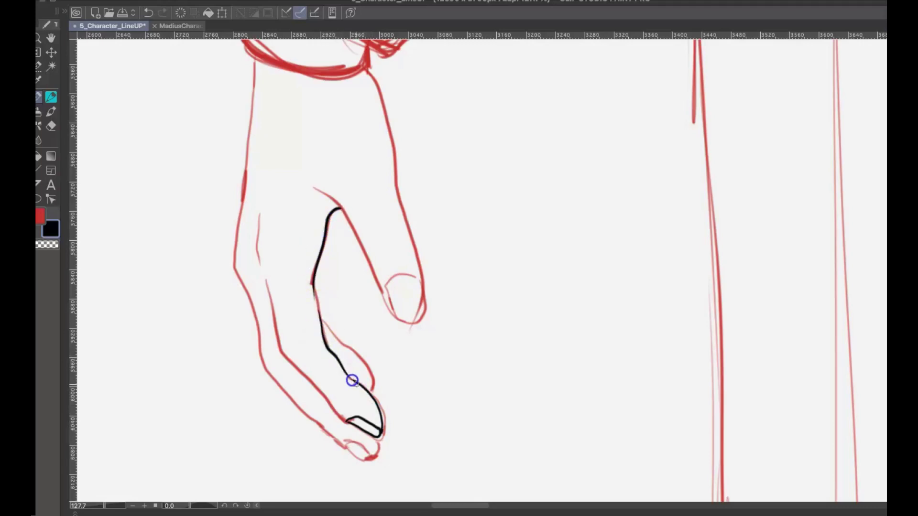
left_click_drag(313, 282, 320, 318)
key("super+s")
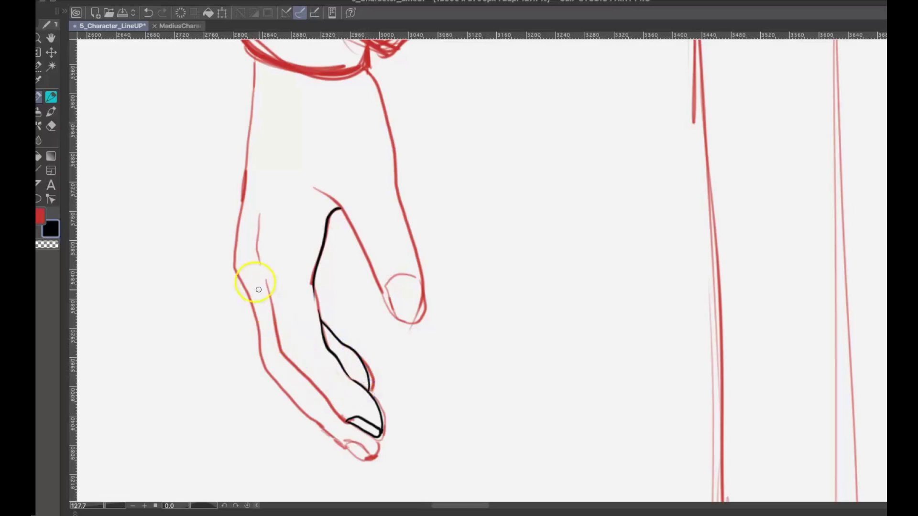
Ink the left-hand hand's line between the fingers, the lowest fingernail and the outer edge from wrist to fingertip in black
mouse_move(258, 214)
left_mouse_down()
mouse_move(260, 264)
mouse_move(286, 360)
left_mouse_up()
mouse_move(333, 409)
left_mouse_down()
mouse_move(347, 422)
mouse_move(353, 457)
mouse_move(370, 452)
mouse_move(360, 444)
left_mouse_up()
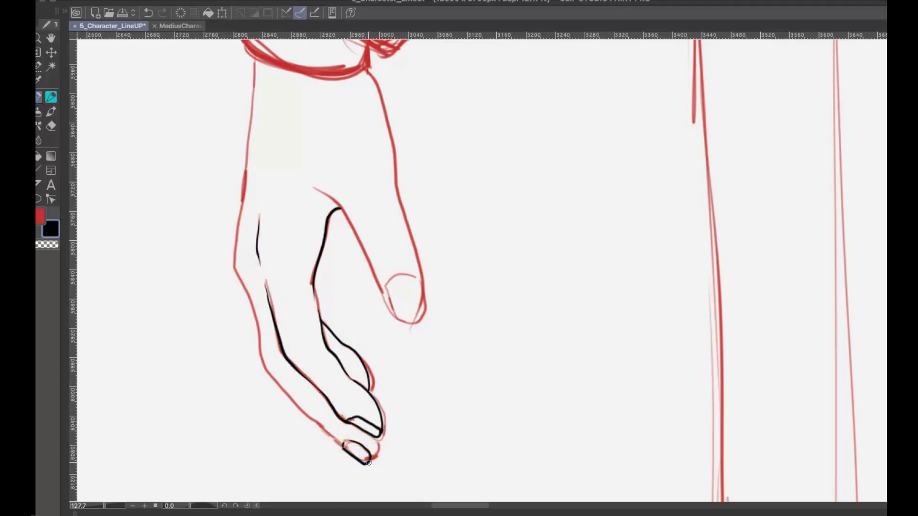
mouse_move(257, 62)
left_mouse_down()
mouse_move(236, 258)
mouse_move(259, 330)
left_mouse_up()
left_click_drag(292, 390, 318, 420)
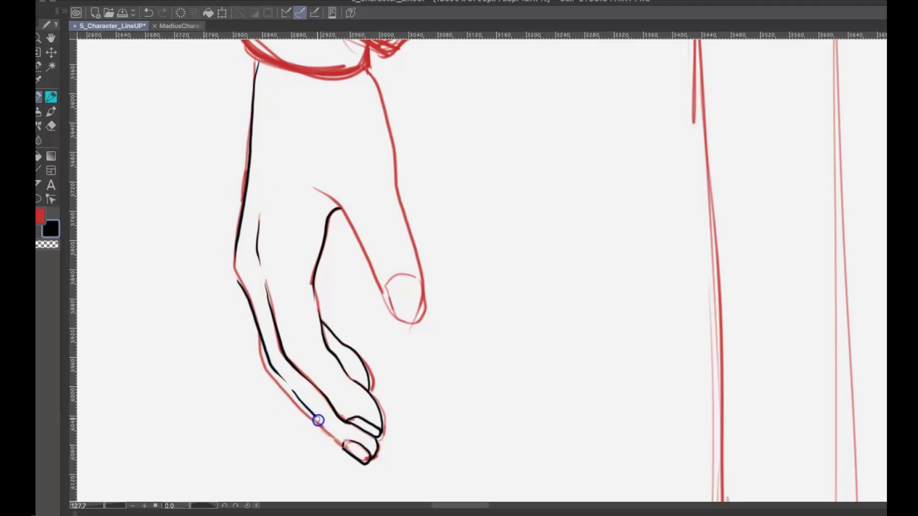
Ink the same hand's thumb in black, including its nail and the outer edge up to the cuff, and save
left_click_drag(314, 188, 404, 317)
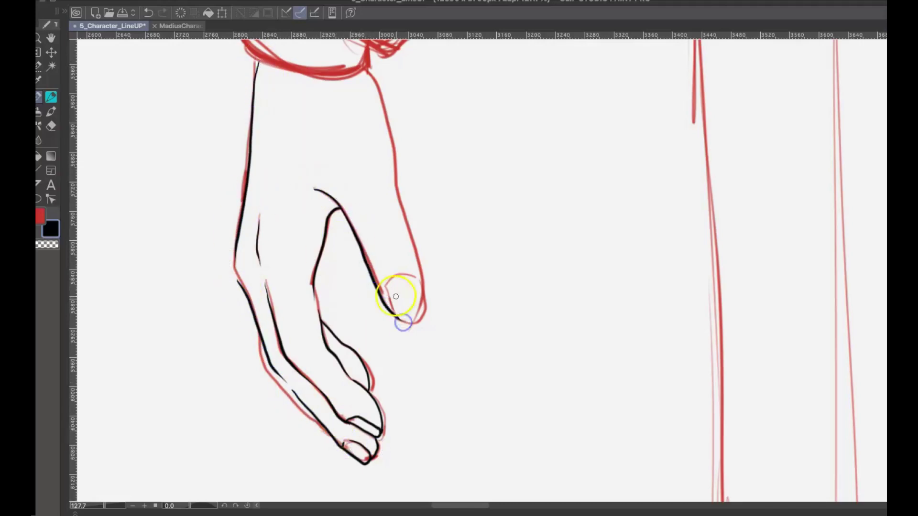
left_click_drag(387, 286, 410, 324)
mouse_move(387, 285)
left_mouse_down()
mouse_move(400, 276)
mouse_move(407, 225)
left_mouse_up()
left_click_drag(367, 73, 410, 223)
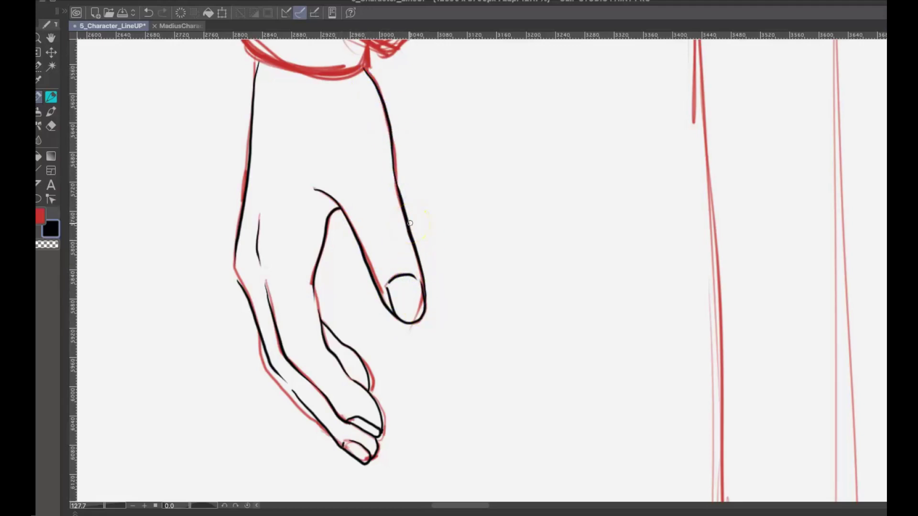
key("super+s")
Ink the left-hand eye's upper lash line as a thick black stroke, with its inner corner hook and outer corner flick
scroll(410, 223, "down", 5)
scroll(410, 223, "up", 4)
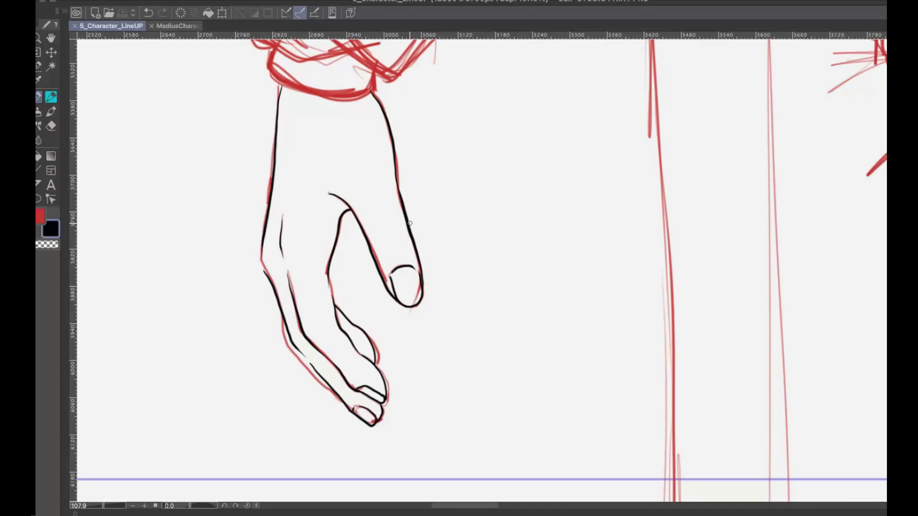
left_click_drag(764, 411, 731, 404)
left_click_drag(716, 119, 747, 266)
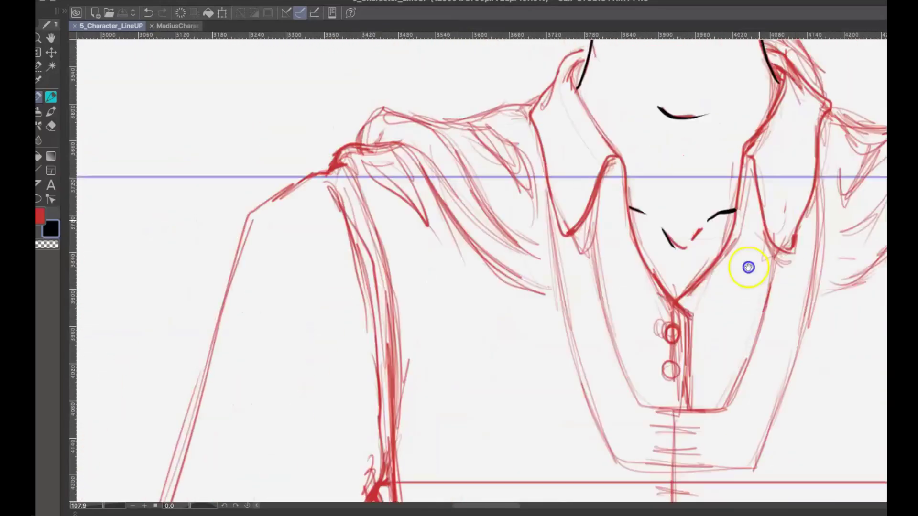
left_click_drag(755, 134, 773, 359)
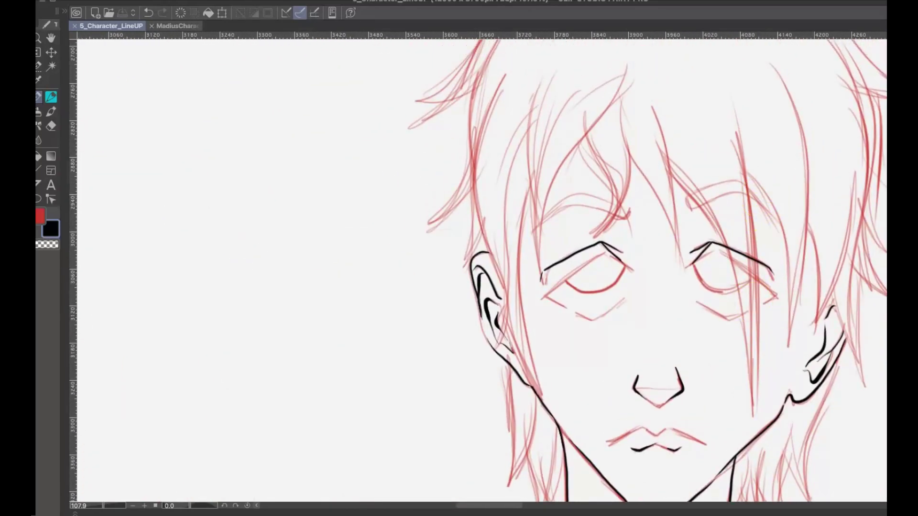
left_click(633, 275, "super")
left_click_drag(594, 259, 559, 306)
key("ctrl+z")
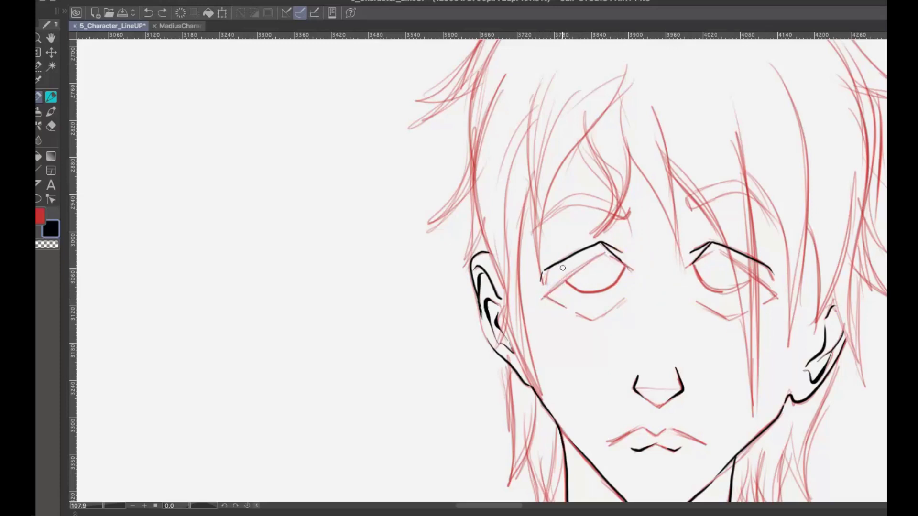
scroll(561, 265, "up", 4)
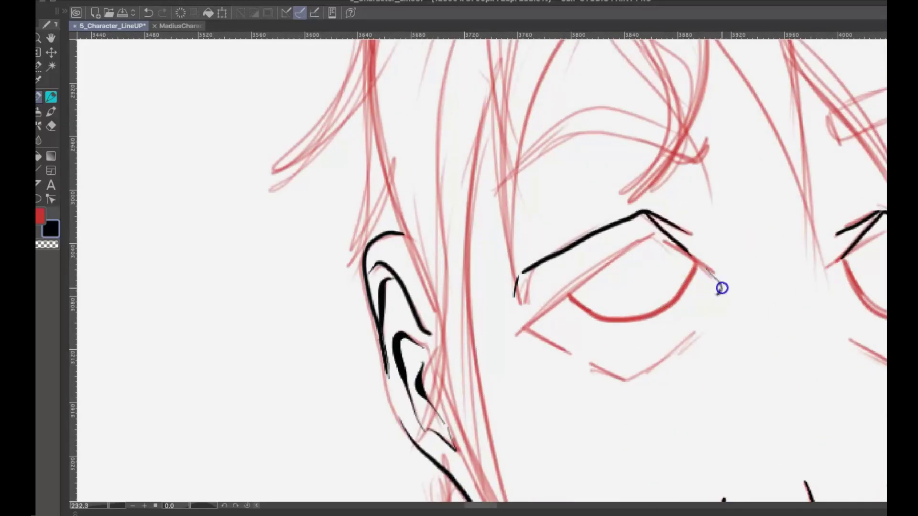
mouse_move(684, 254)
left_mouse_down()
mouse_move(583, 280)
mouse_move(538, 340)
left_mouse_up()
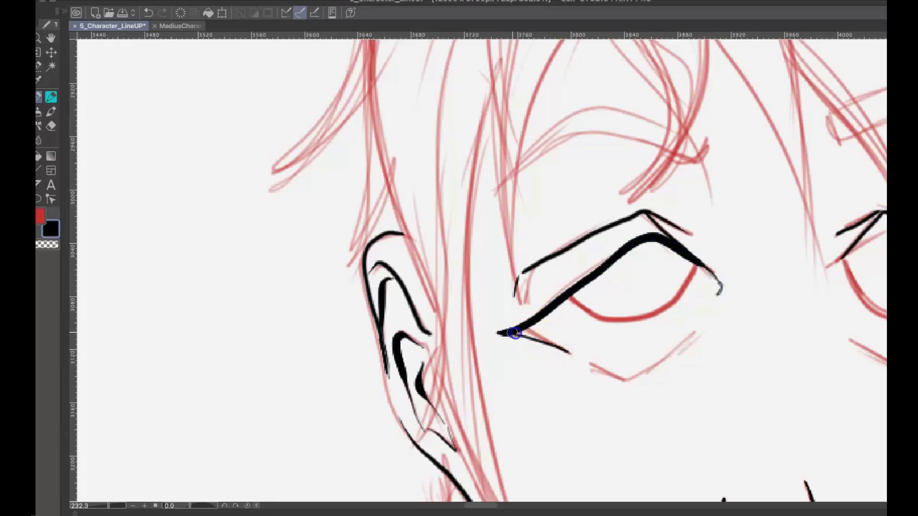
Ink the angled lower lid line under the left-hand eye in black, thickest at its lowest point
mouse_move(591, 367)
left_mouse_down()
mouse_move(635, 375)
mouse_move(681, 343)
left_mouse_up()
key("ctrl+z")
mouse_move(584, 362)
left_mouse_down()
mouse_move(598, 371)
mouse_move(692, 334)
left_mouse_up()
left_click_drag(861, 334, 659, 336)
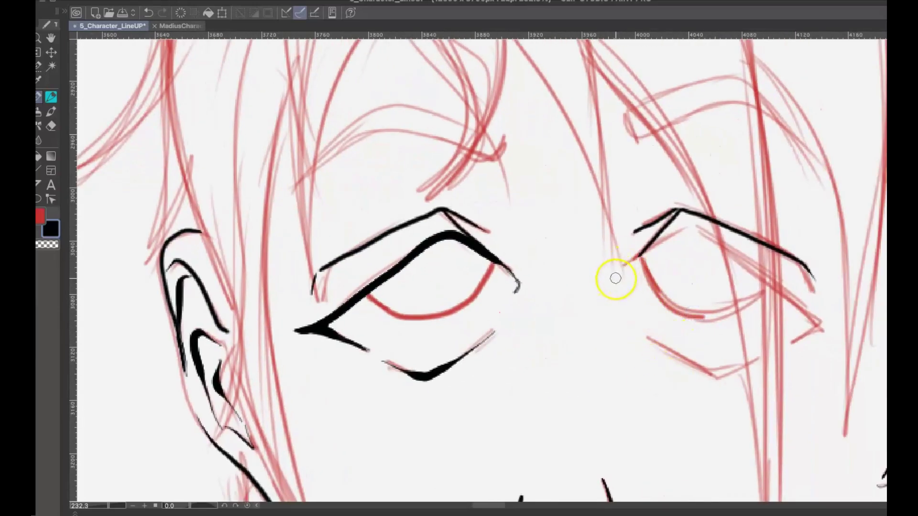
mouse_move(617, 284)
left_mouse_down()
mouse_move(627, 263)
mouse_move(690, 227)
mouse_move(832, 315)
left_mouse_up()
left_click_drag(783, 343, 819, 327)
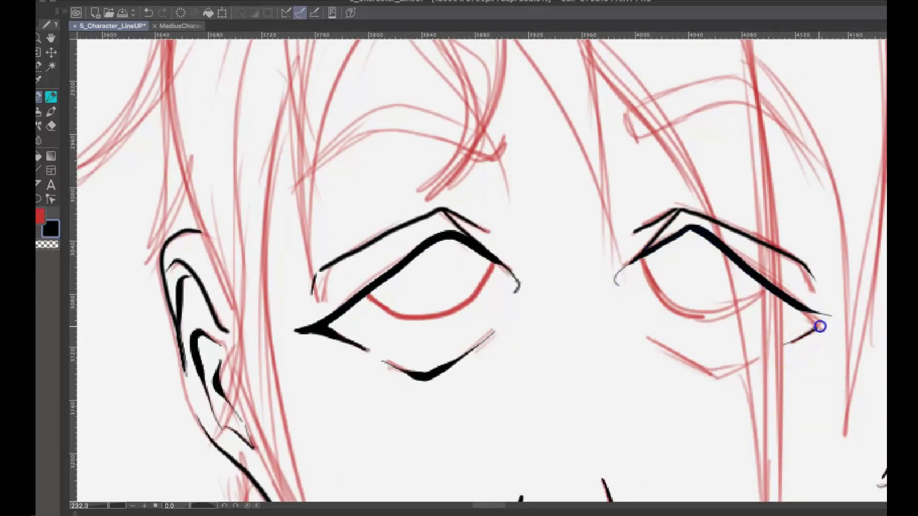
key("ctrl+z")
key("ctrl+z")
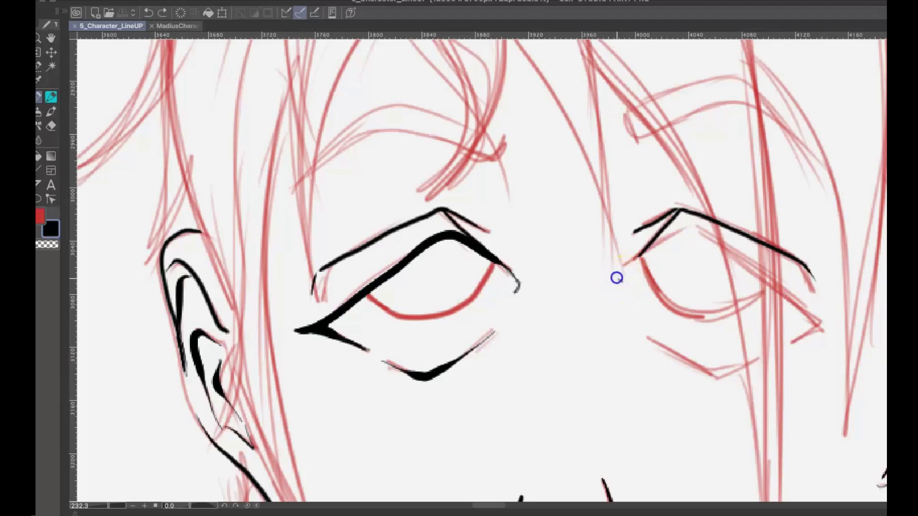
mouse_move(625, 265)
left_mouse_down()
mouse_move(640, 255)
mouse_move(617, 271)
mouse_move(721, 246)
mouse_move(838, 319)
left_mouse_up()
key("ctrl+z")
key("ctrl+z")
Ink the right-hand eye's upper lash line in black, from the inner corner hook to the pointed outer corner and its flick
scroll(753, 334, "up", 2)
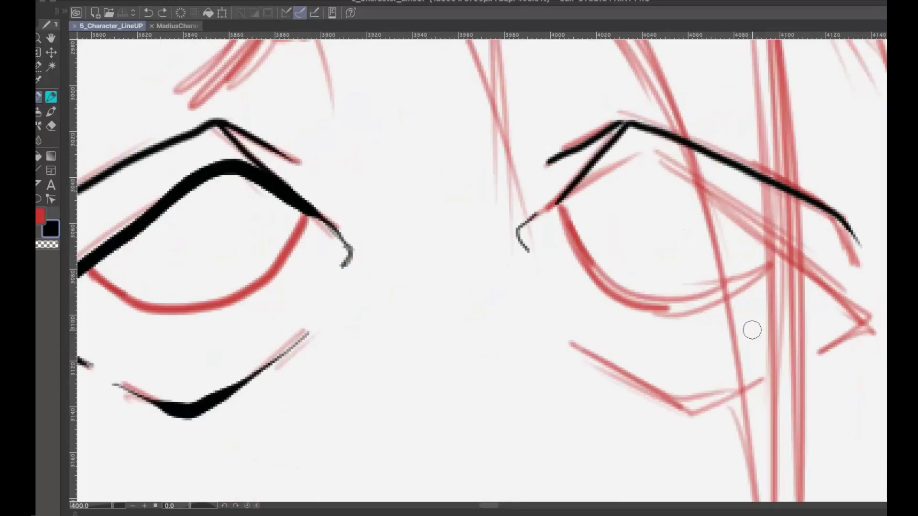
mouse_move(529, 246)
left_mouse_down()
mouse_move(551, 205)
mouse_move(618, 162)
mouse_move(743, 225)
mouse_move(826, 348)
mouse_move(717, 318)
left_mouse_up()
key("ctrl+z")
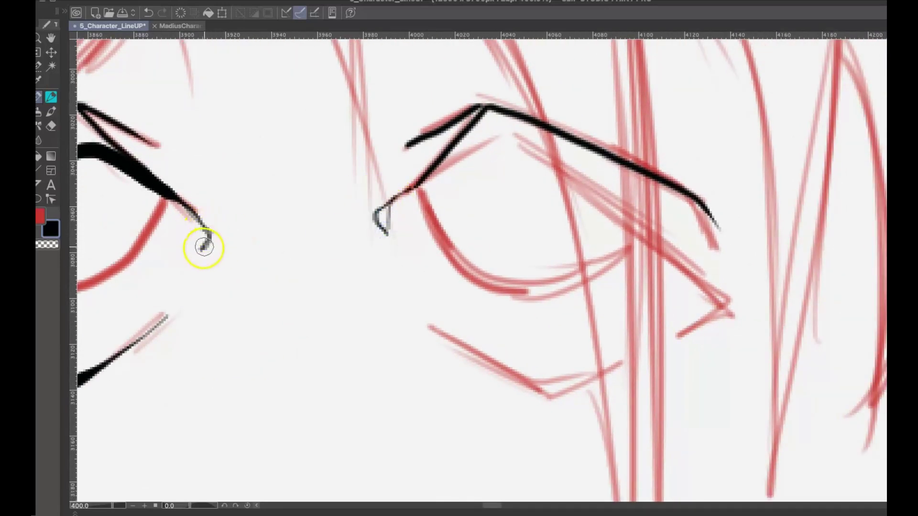
left_click_drag(391, 244, 381, 230)
key("ctrl+z")
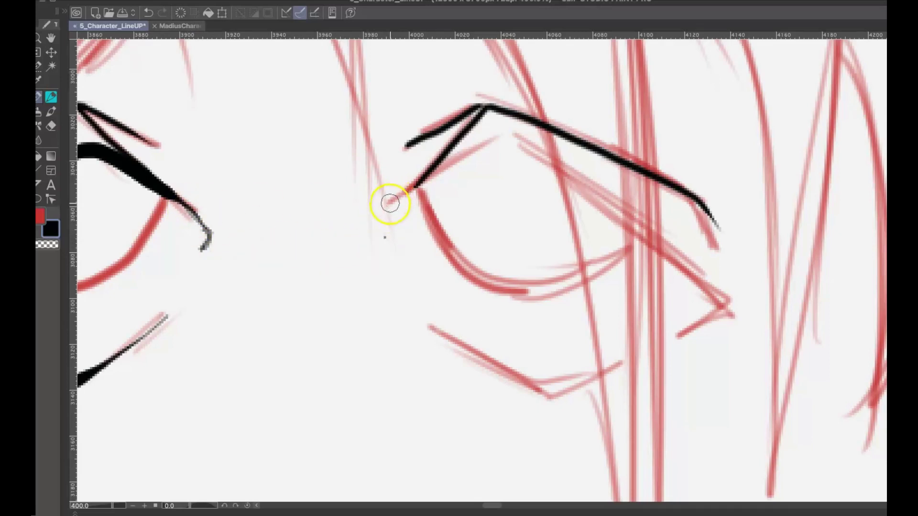
mouse_move(387, 239)
left_mouse_down()
mouse_move(377, 213)
mouse_move(487, 138)
mouse_move(704, 258)
mouse_move(684, 322)
left_mouse_up()
key("ctrl+z")
mouse_move(389, 200)
left_mouse_down()
mouse_move(485, 142)
mouse_move(608, 207)
mouse_move(733, 299)
mouse_move(669, 337)
mouse_move(701, 271)
mouse_move(680, 323)
mouse_move(712, 291)
mouse_move(688, 284)
mouse_move(723, 286)
left_mouse_up()
key("ctrl+z")
key("ctrl+z")
scroll(485, 109, "down", 2)
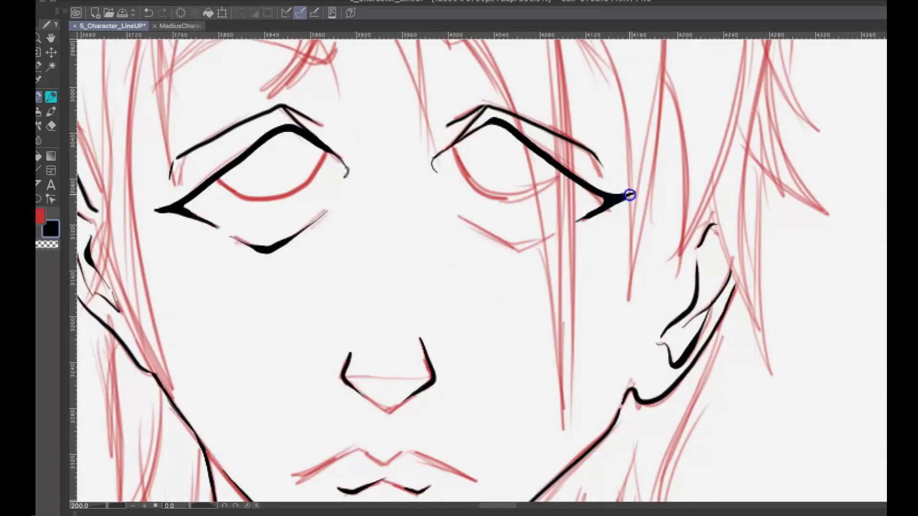
left_click_drag(460, 210, 521, 248)
key("ctrl+z")
scroll(567, 215, "up", 2)
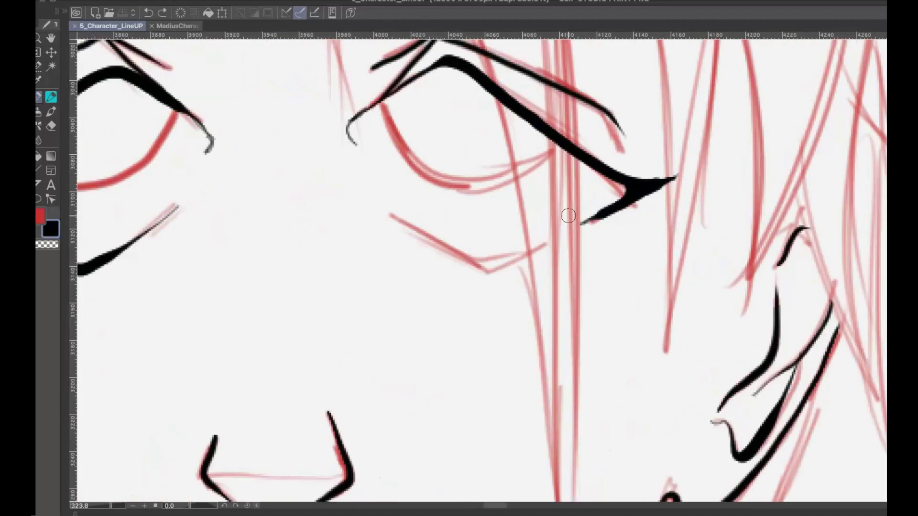
mouse_move(377, 196)
left_mouse_down()
mouse_move(496, 254)
mouse_move(558, 234)
mouse_move(492, 261)
left_mouse_up()
key("ctrl+z")
key("ctrl+z")
Ink the angled lower lid line under the right-hand eye in black, tapering it towards both ends
mouse_move(377, 197)
left_mouse_down()
mouse_move(481, 258)
mouse_move(524, 252)
left_mouse_up()
key("ctrl+z")
left_click_drag(401, 213, 461, 249)
left_click_drag(469, 257, 539, 241)
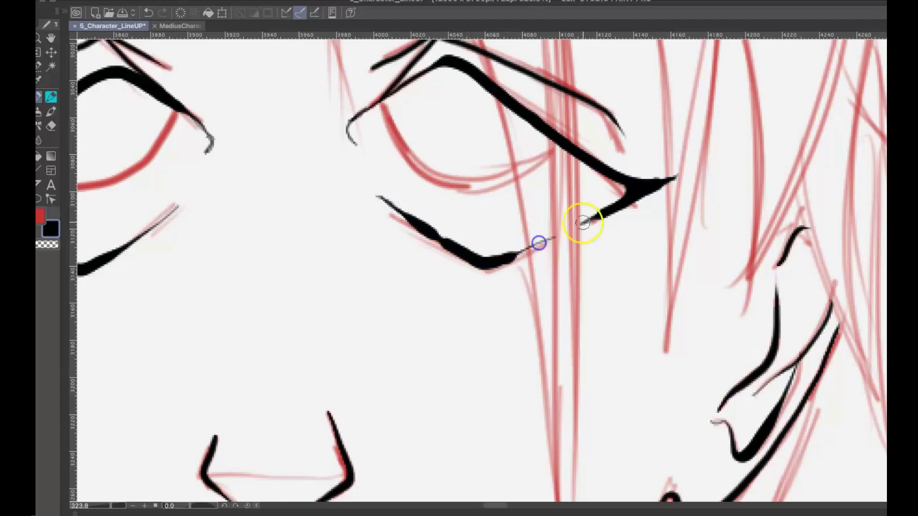
key("ctrl+z")
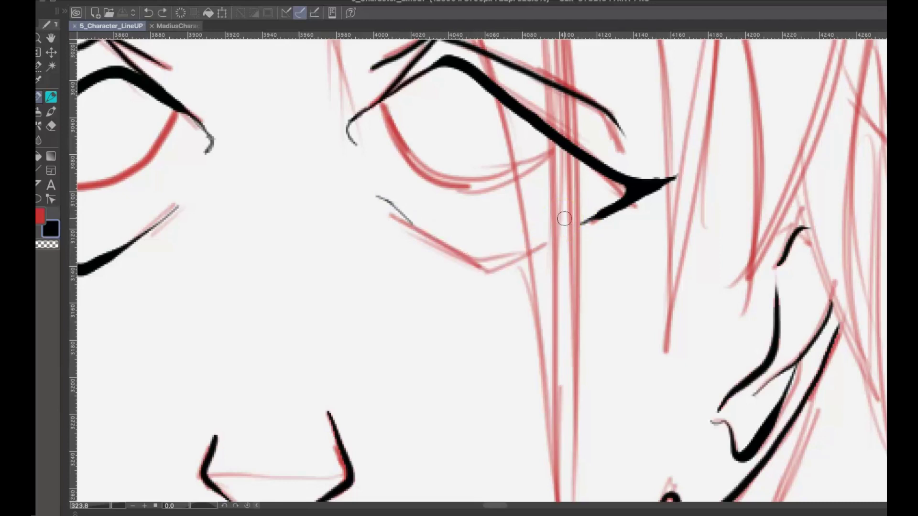
mouse_move(378, 195)
left_mouse_down()
mouse_move(400, 211)
mouse_move(529, 252)
mouse_move(551, 245)
mouse_move(486, 263)
mouse_move(466, 249)
left_mouse_up()
key("ctrl+z")
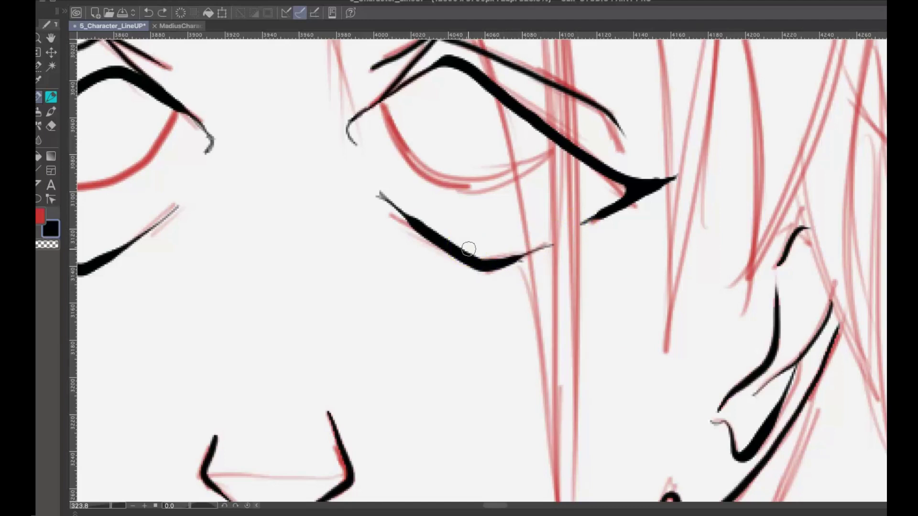
Erase the rough edges at both ends of the right-hand eye's lower lid line and save the drawing
key("e")
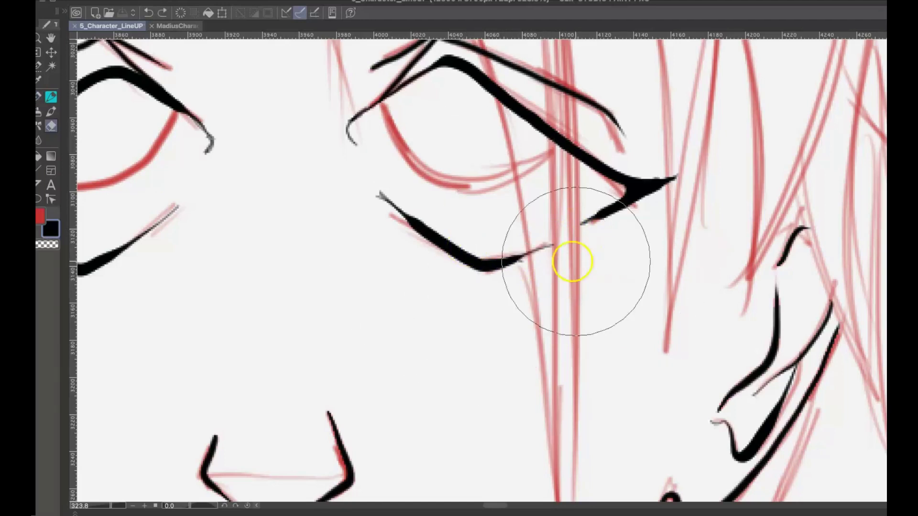
left_click_drag(534, 270, 515, 272)
left_click_drag(371, 182, 432, 207)
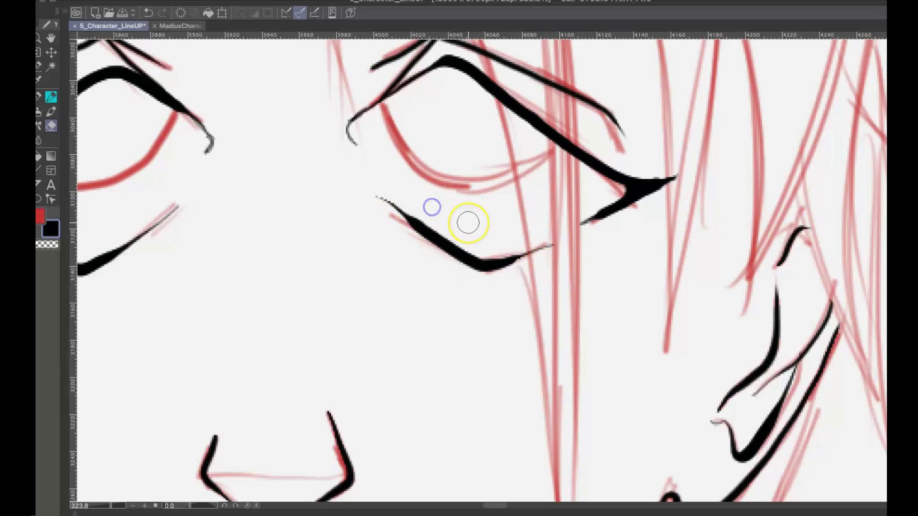
key("ctrl+s")
Ink the lower curve of the eyeball outline in black on the right-hand eye and on the left-hand eye
key("p")
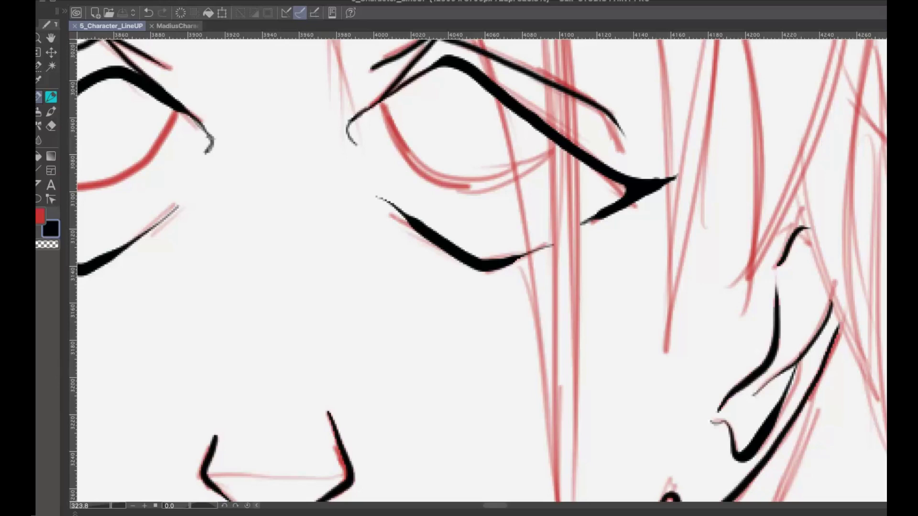
mouse_move(381, 103)
left_mouse_down()
mouse_move(451, 187)
mouse_move(555, 145)
left_mouse_up()
mouse_move(523, 219)
left_mouse_down()
mouse_move(674, 288)
mouse_move(774, 350)
left_mouse_up()
mouse_move(242, 308)
left_mouse_down()
mouse_move(245, 285)
mouse_move(354, 320)
mouse_move(413, 231)
mouse_move(430, 242)
left_mouse_up()
key("ctrl+z")
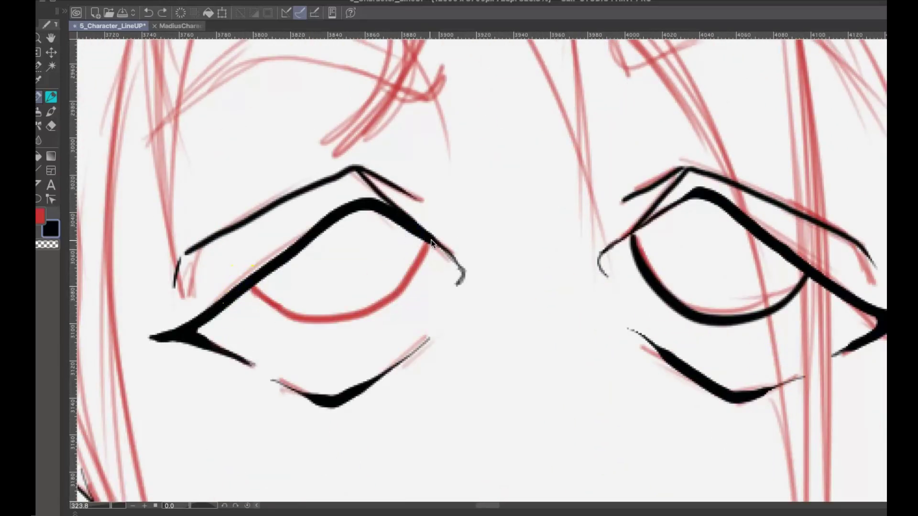
mouse_move(241, 289)
left_mouse_down()
mouse_move(274, 309)
mouse_move(425, 268)
mouse_move(430, 239)
left_mouse_up()
key("ctrl+z")
mouse_move(254, 273)
left_mouse_down()
mouse_move(310, 316)
mouse_move(425, 237)
left_mouse_up()
Ink the right-hand eyebrow's lower edge, rounded inner end and upper edge in black
scroll(427, 236, "down", 5)
scroll(252, 254, "up", 3)
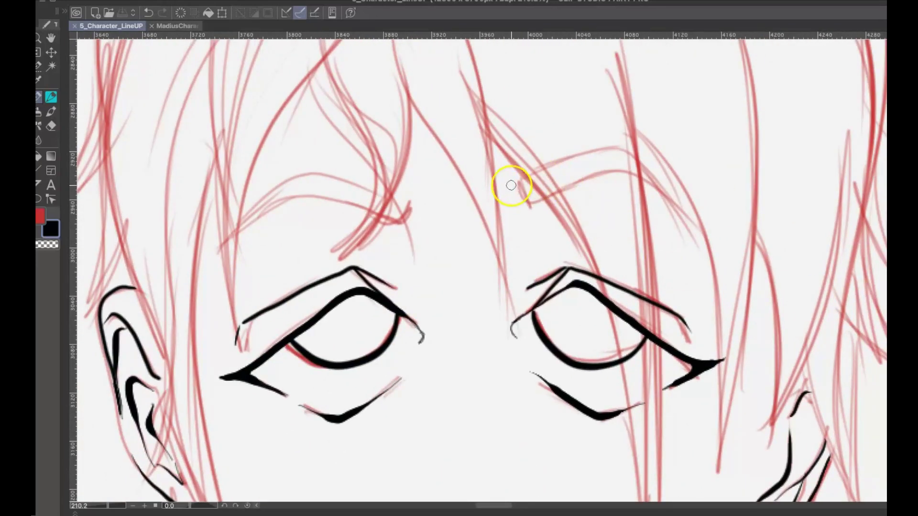
mouse_move(526, 202)
left_mouse_down()
mouse_move(629, 174)
mouse_move(714, 246)
left_mouse_up()
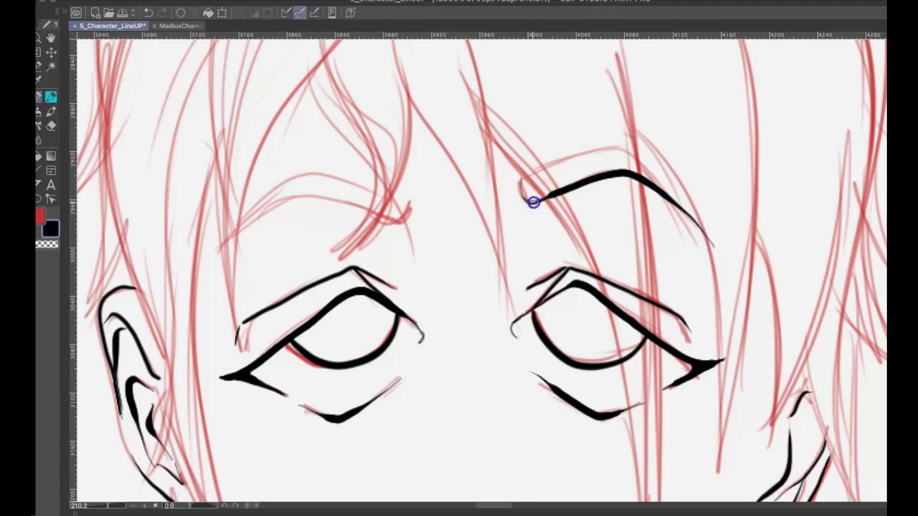
left_click_drag(529, 175, 626, 154)
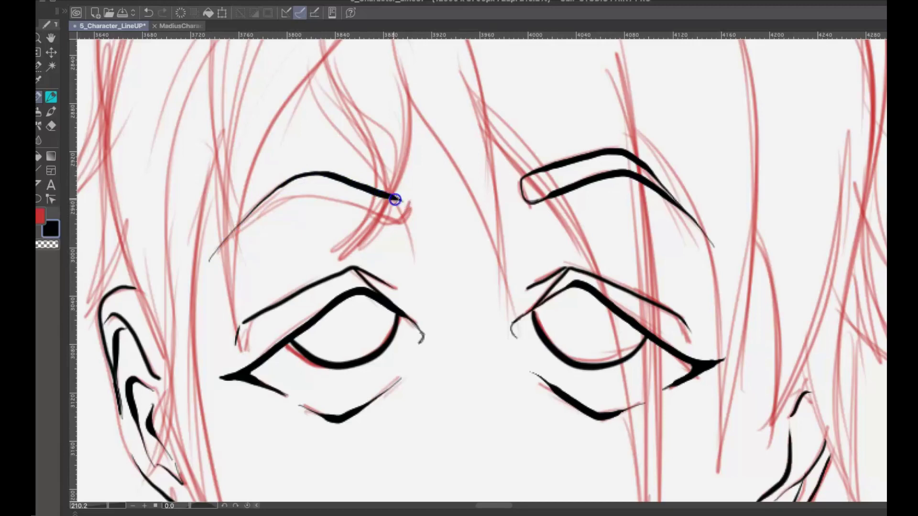
Complete the left-hand eyebrow's black outline with its inner end and lower edge, and tidy its outer tip with the eraser
left_click_drag(210, 256, 228, 233)
scroll(220, 223, "up", 2)
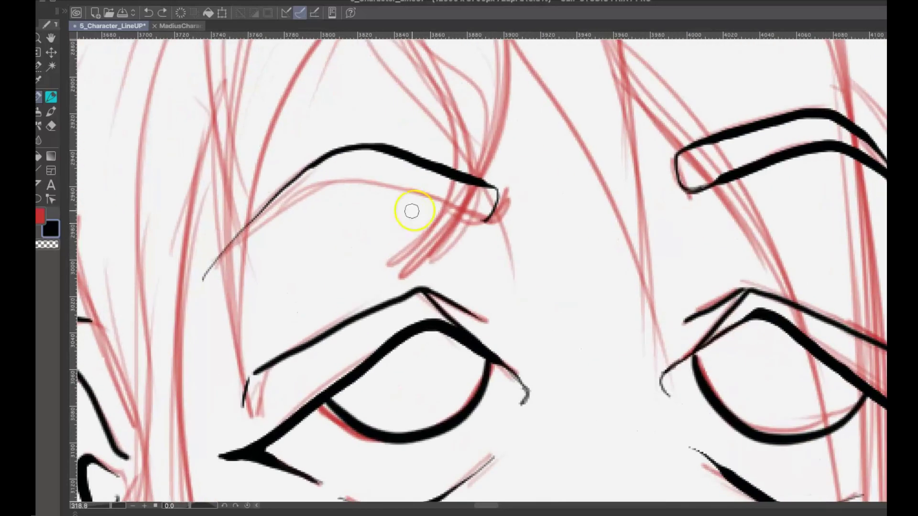
mouse_move(488, 220)
left_mouse_down()
mouse_move(381, 184)
mouse_move(306, 191)
left_mouse_up()
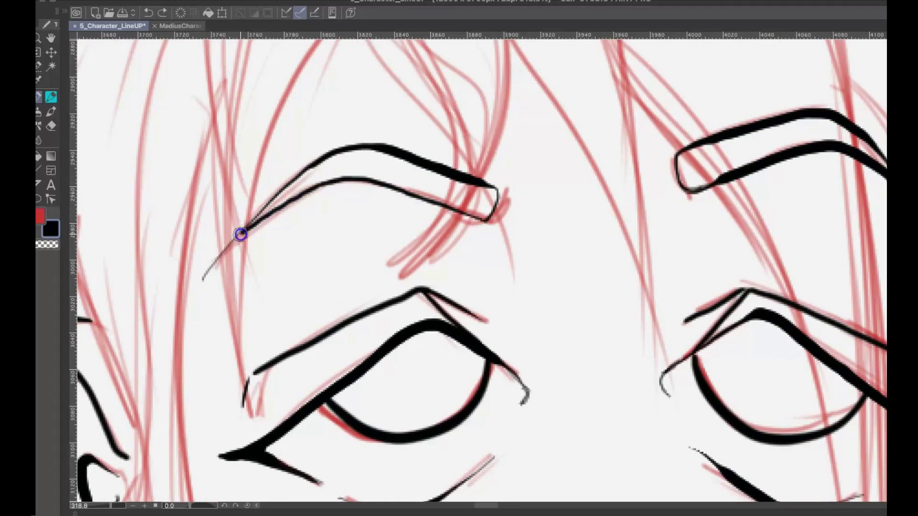
left_click_drag(241, 234, 223, 244)
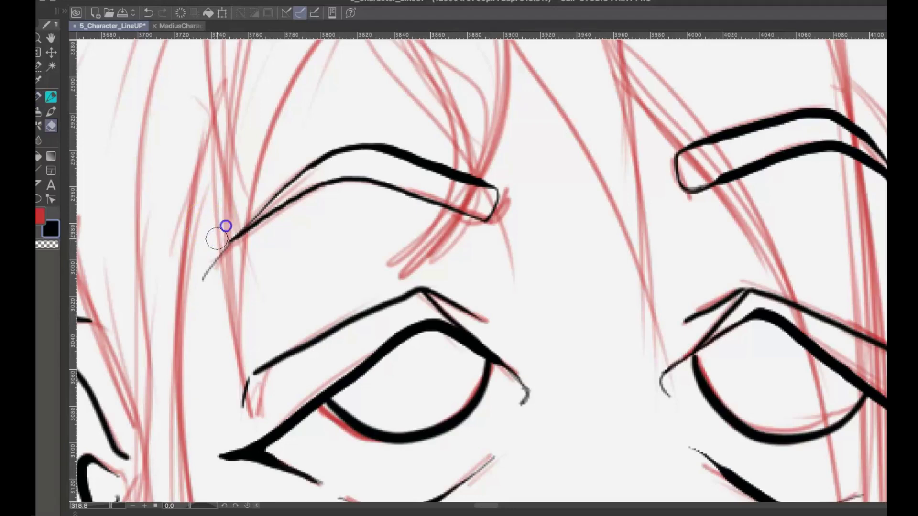
Ink the mouth's upper line in black, with a dip in the middle and a dot at each corner, and save the drawing
scroll(248, 162, "down", 4)
scroll(248, 162, "up", 2)
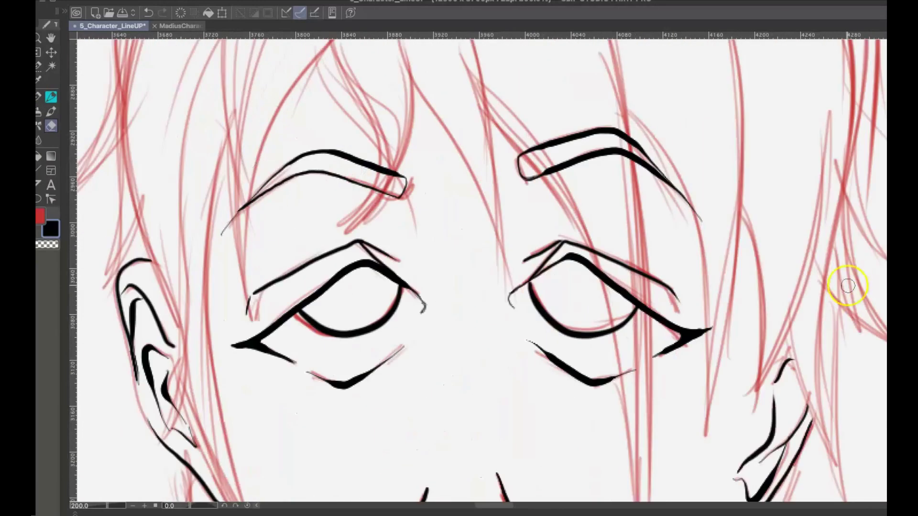
scroll(847, 286, "down", 5)
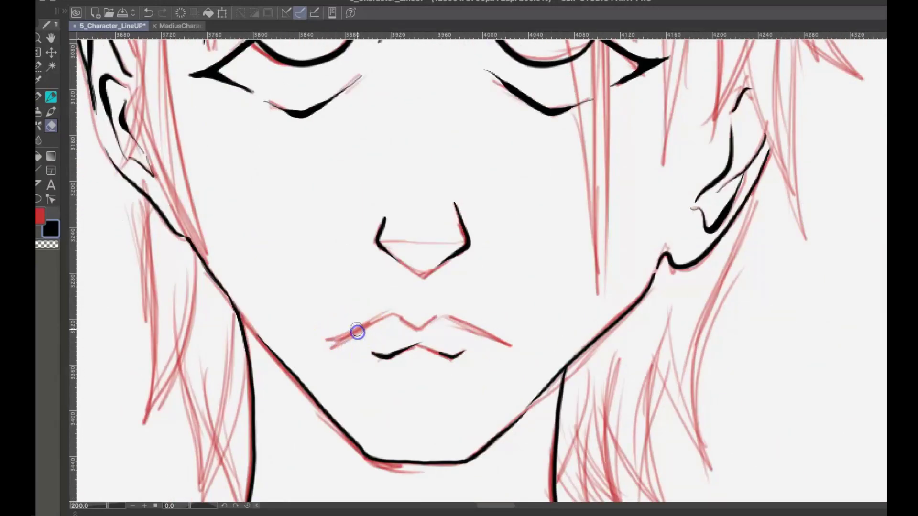
key("p")
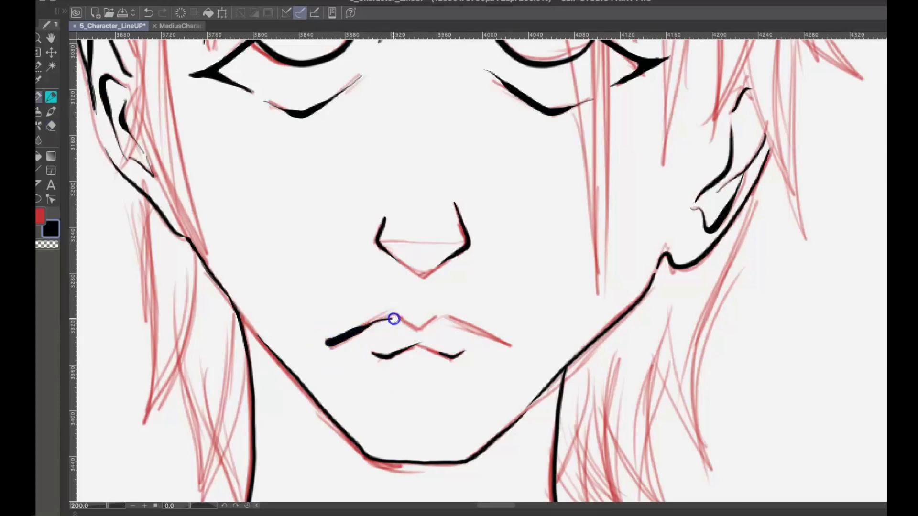
key("ctrl+z")
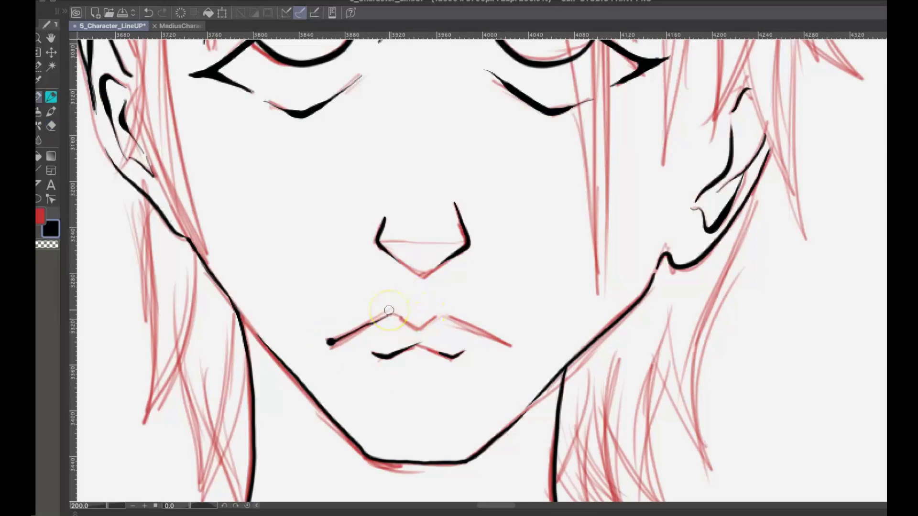
scroll(389, 316, "up", 3)
mouse_move(296, 366)
left_mouse_down()
mouse_move(375, 323)
mouse_move(425, 335)
mouse_move(490, 309)
mouse_move(498, 325)
mouse_move(580, 365)
left_mouse_up()
key("ctrl+z")
left_click_drag(497, 326, 574, 360)
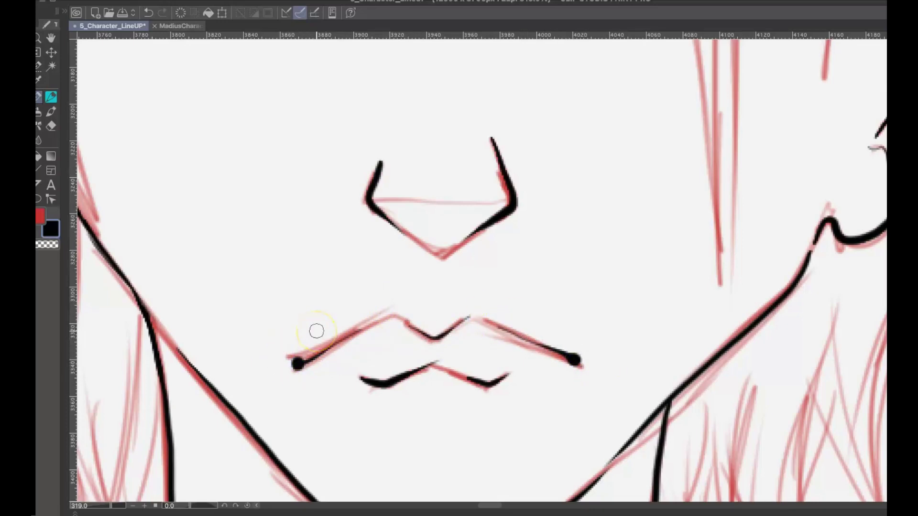
scroll(317, 331, "down", 10)
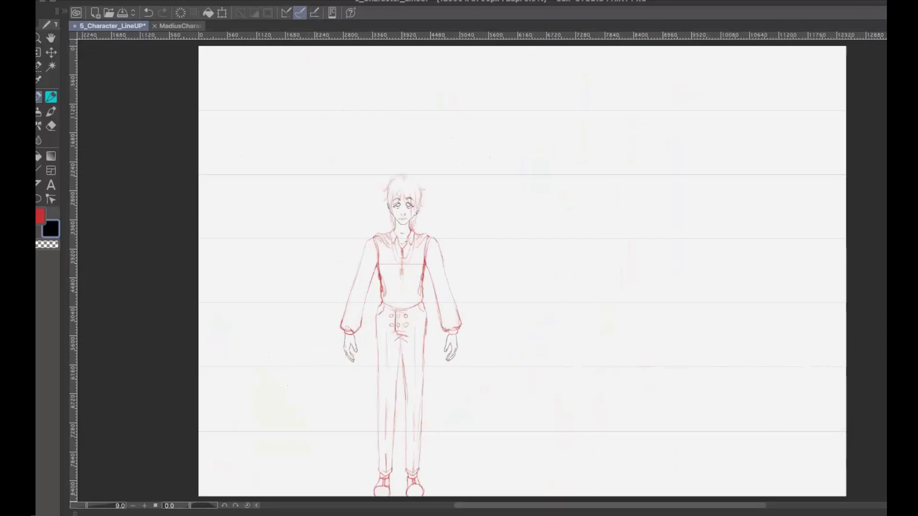
left_click(903, 454)
left_click(903, 454)
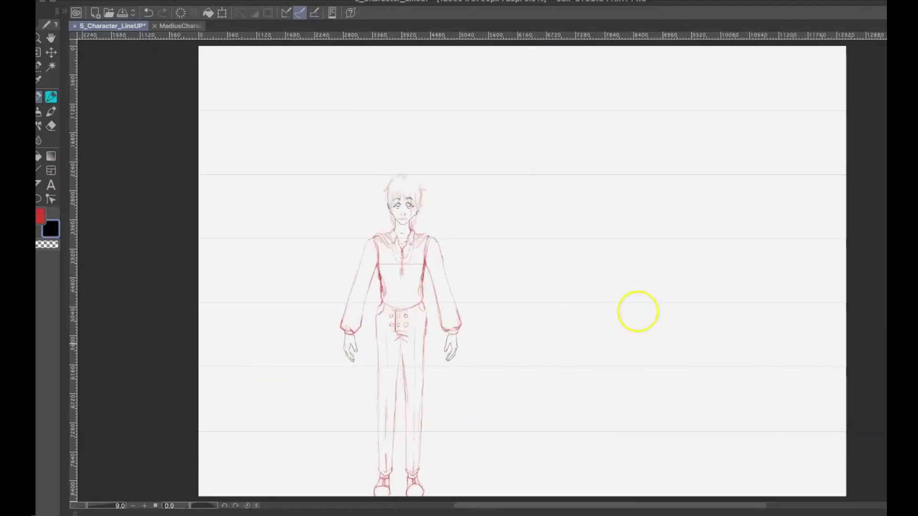
Ink the pointed hair locks hanging below the left-hand ear, beside the jaw and neck, in black
scroll(410, 290, "up", 5)
left_click_drag(311, 120, 286, 477)
left_click_drag(356, 255, 350, 349)
scroll(350, 350, "up", 1)
scroll(351, 350, "up", 5)
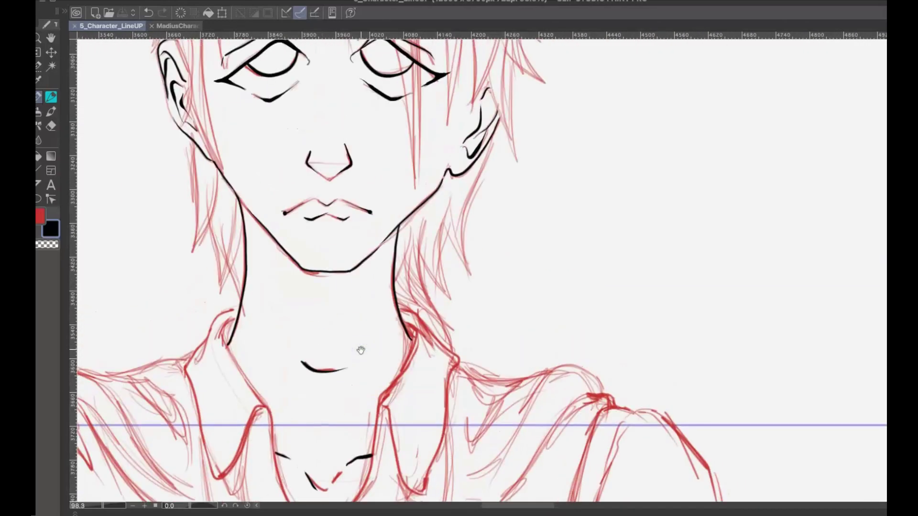
left_click_drag(186, 182, 194, 212)
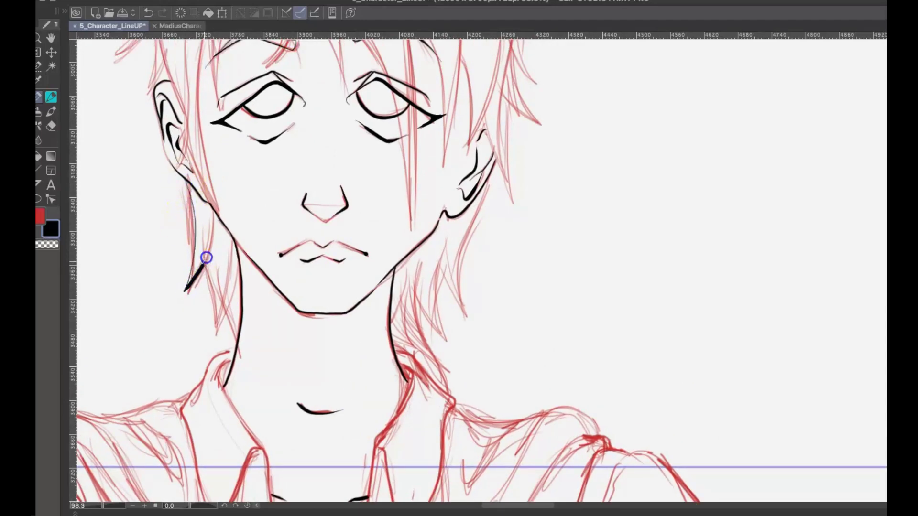
left_click_drag(205, 264, 212, 306)
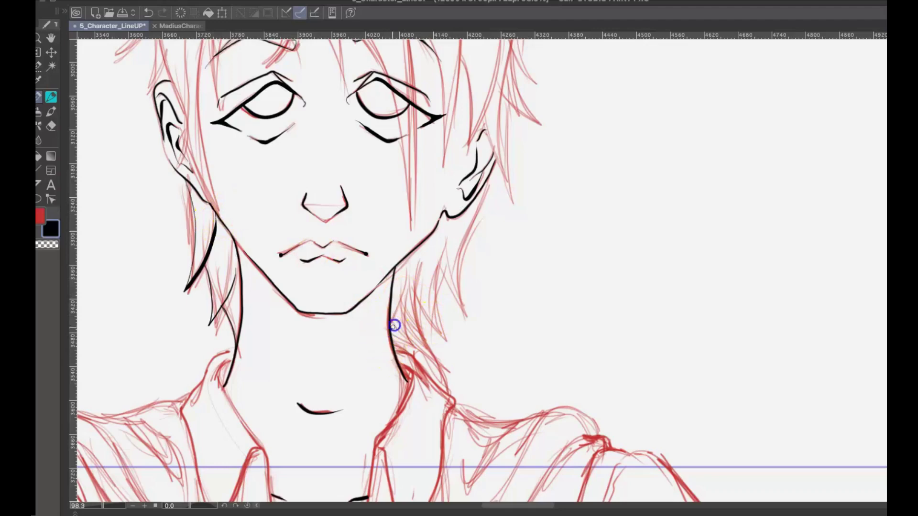
Ink the pointed hair locks behind the right-hand side of the neck and below the right-hand ear in black
key("ctrl+z")
scroll(412, 304, "up", 2)
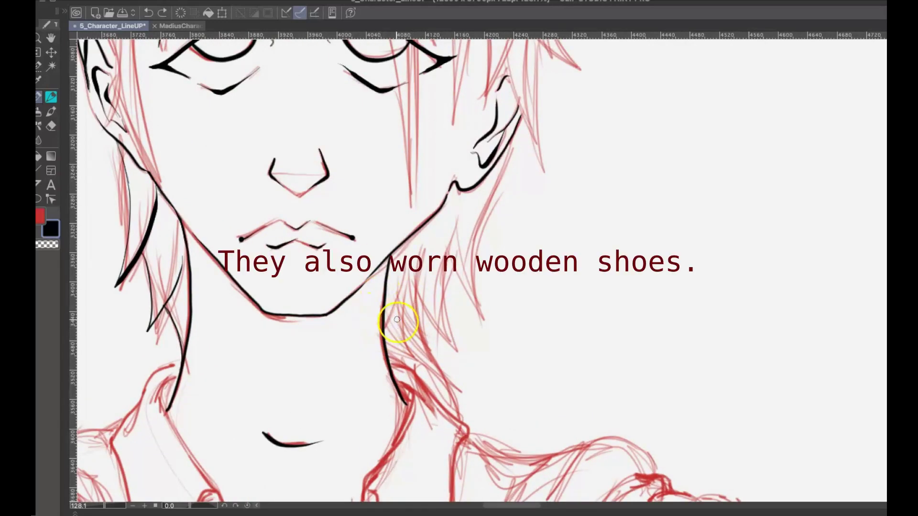
left_click_drag(425, 363, 441, 373)
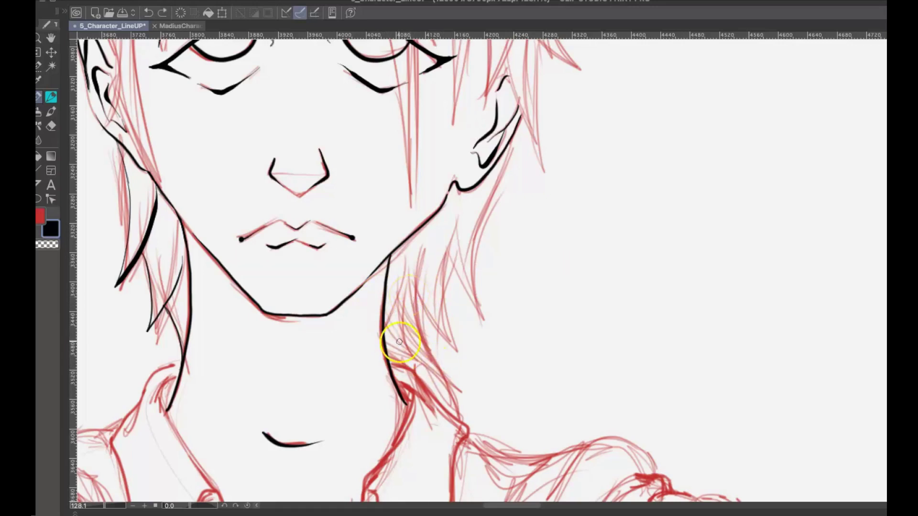
left_click_drag(417, 302, 436, 389)
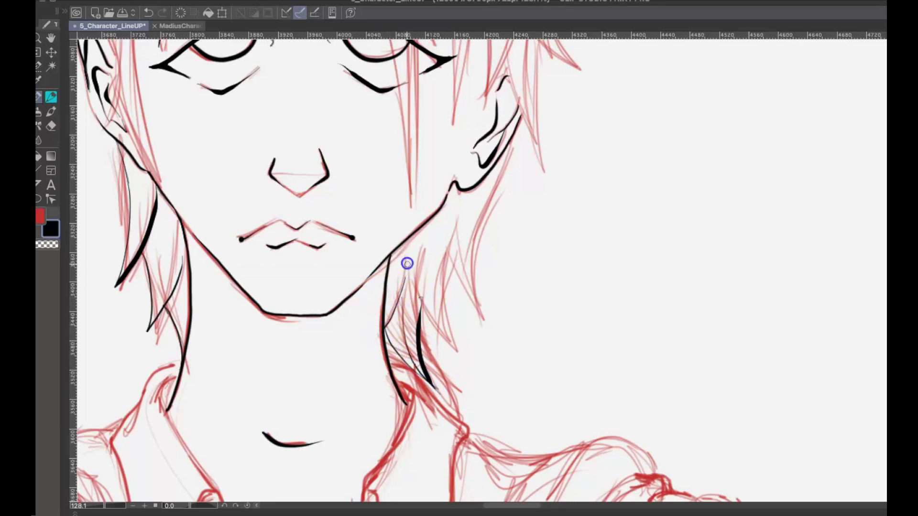
left_click_drag(421, 308, 451, 240)
mouse_move(512, 134)
left_mouse_down()
mouse_move(472, 250)
mouse_move(444, 270)
mouse_move(478, 330)
left_mouse_up()
scroll(485, 195, "up", 10)
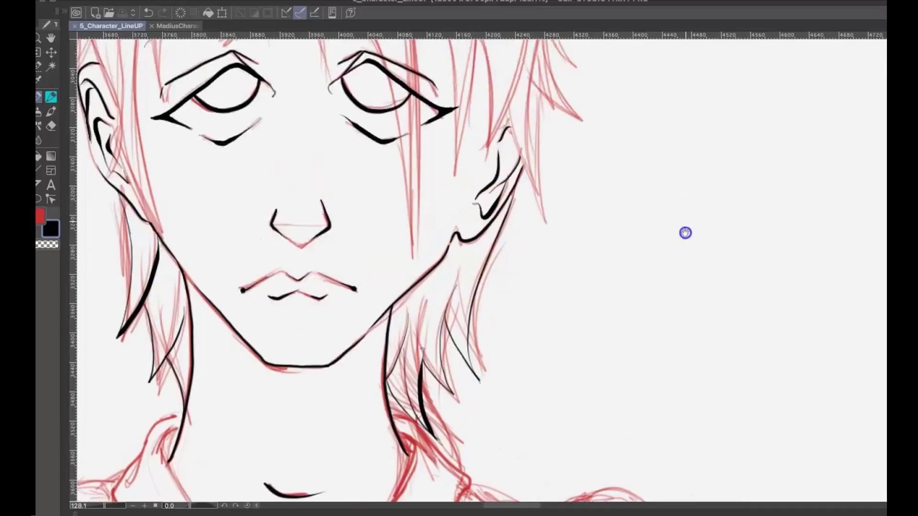
left_click_drag(477, 282, 514, 383)
left_click_drag(476, 282, 511, 377)
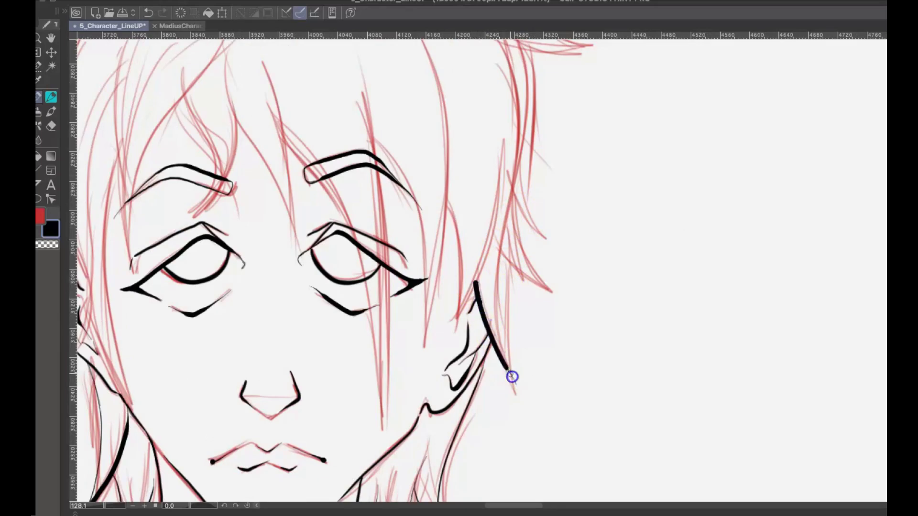
key("ctrl+z")
key("ctrl+z")
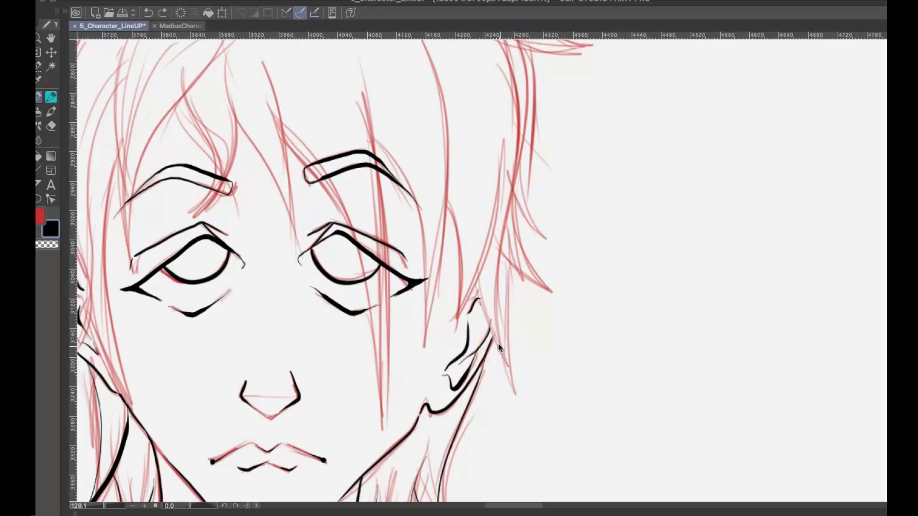
Ink the pointed hair locks over and beside the right-hand ear in black
mouse_move(478, 278)
left_mouse_down()
mouse_move(515, 387)
mouse_move(506, 224)
left_mouse_up()
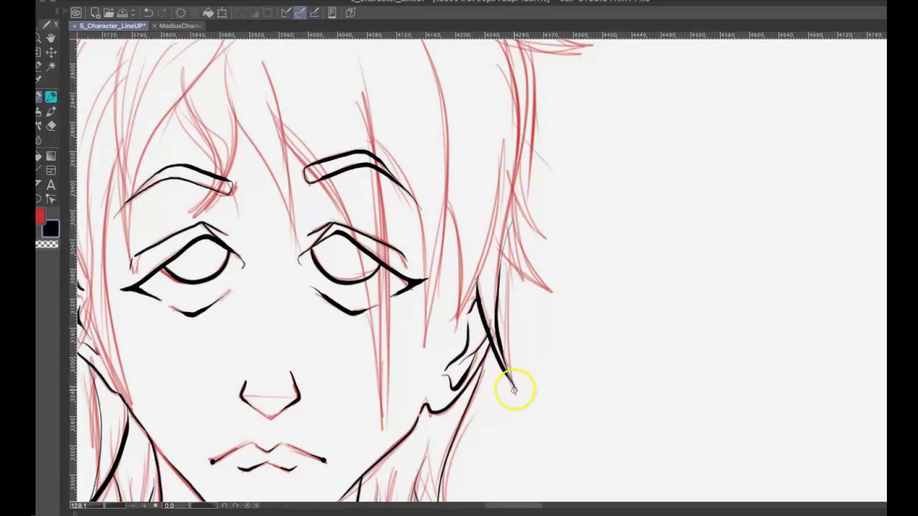
left_click_drag(512, 385, 511, 278)
mouse_move(446, 199)
left_mouse_down()
mouse_move(465, 310)
mouse_move(518, 108)
left_mouse_up()
left_click_drag(548, 292, 513, 190)
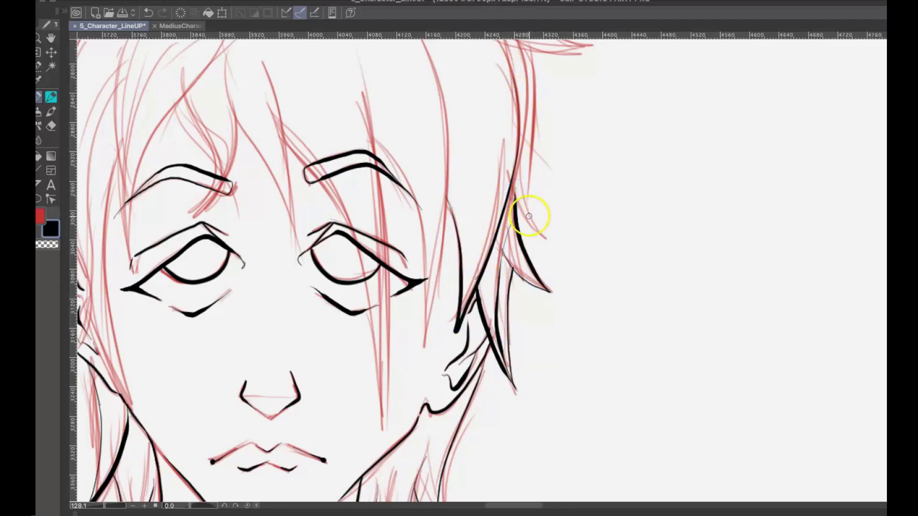
Ink the slender outer strands of the right-hand hair side in black, running down to the locks above the ear
scroll(621, 258, "up", 5)
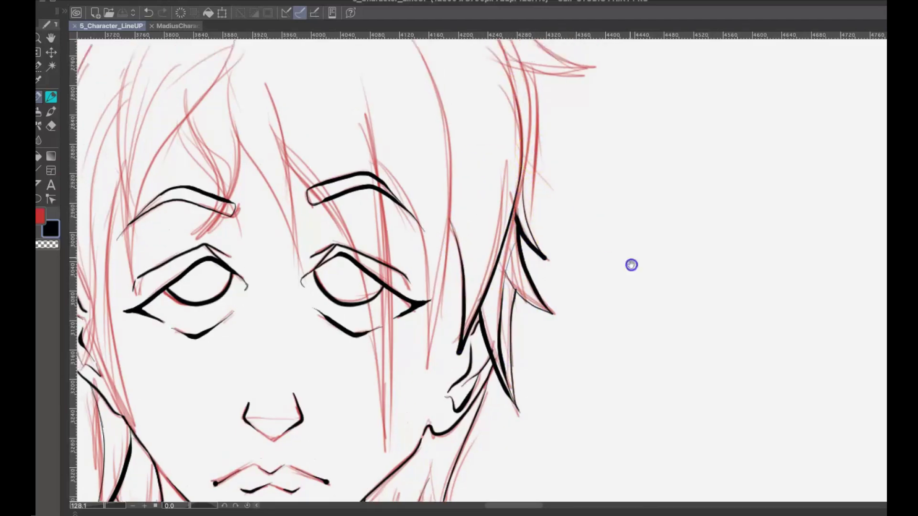
left_click_drag(539, 222, 536, 360)
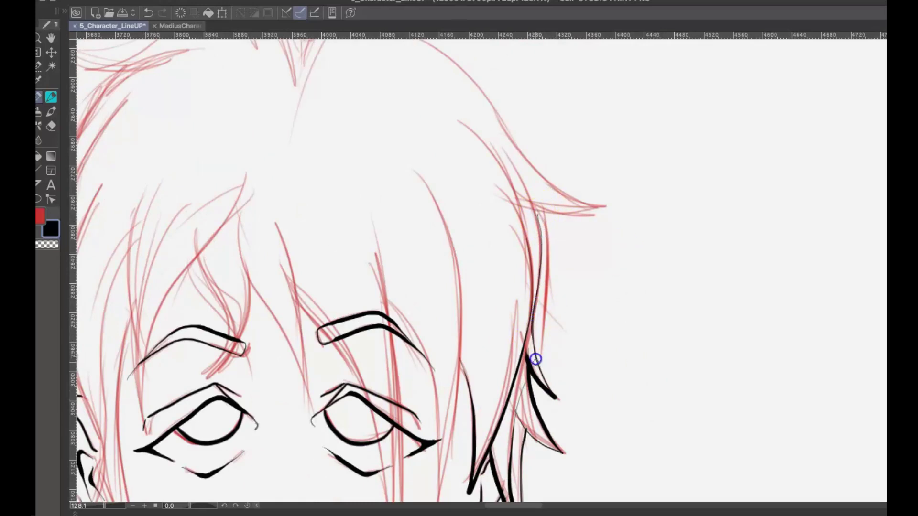
left_click_drag(542, 221, 542, 313)
left_click_drag(540, 281, 539, 356)
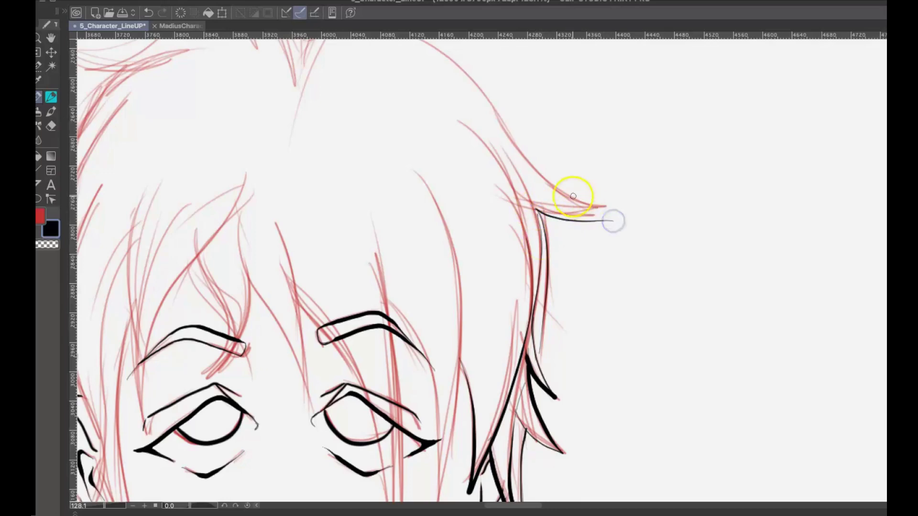
Ink the hair's right-hand outer contour in black from the crown down to the flicked-out tip, including the tip's lower edge
scroll(549, 195, "down", 1)
left_click_drag(553, 192, 542, 266)
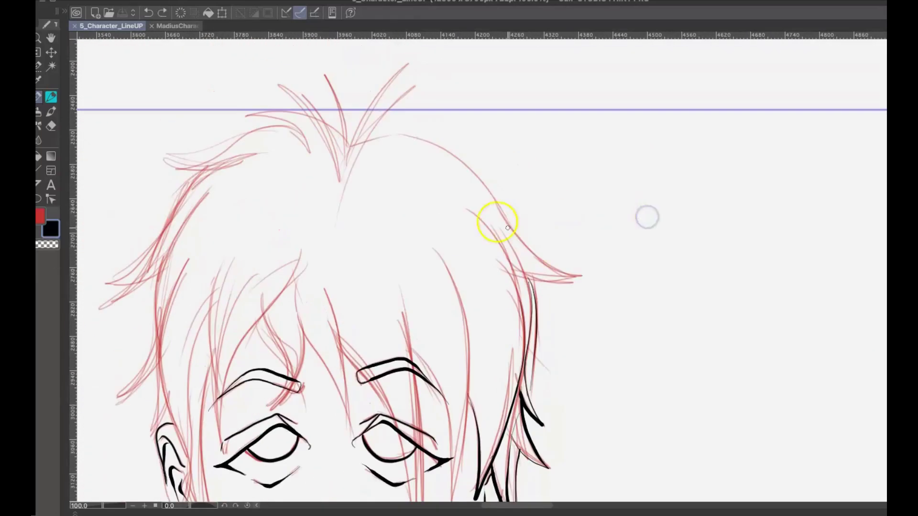
mouse_move(354, 142)
left_mouse_down()
mouse_move(395, 133)
mouse_move(472, 167)
mouse_move(511, 225)
mouse_move(572, 281)
left_mouse_up()
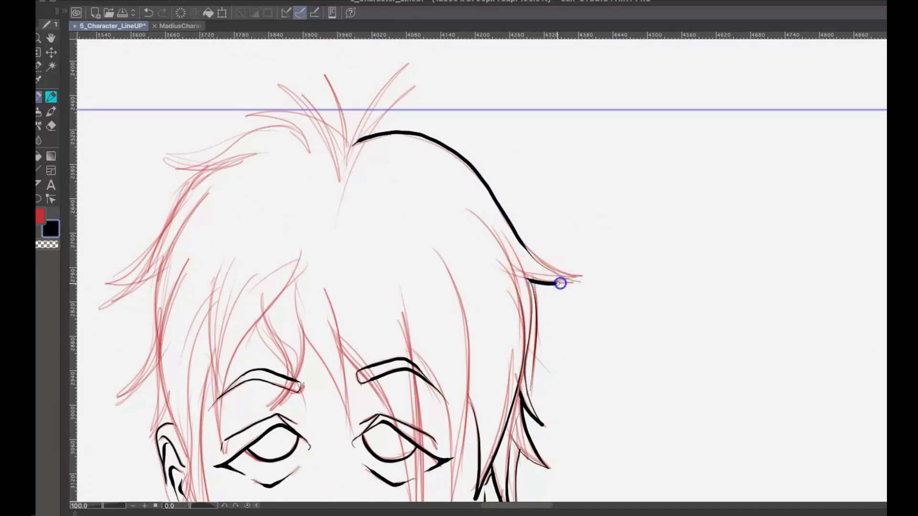
key("ctrl+z")
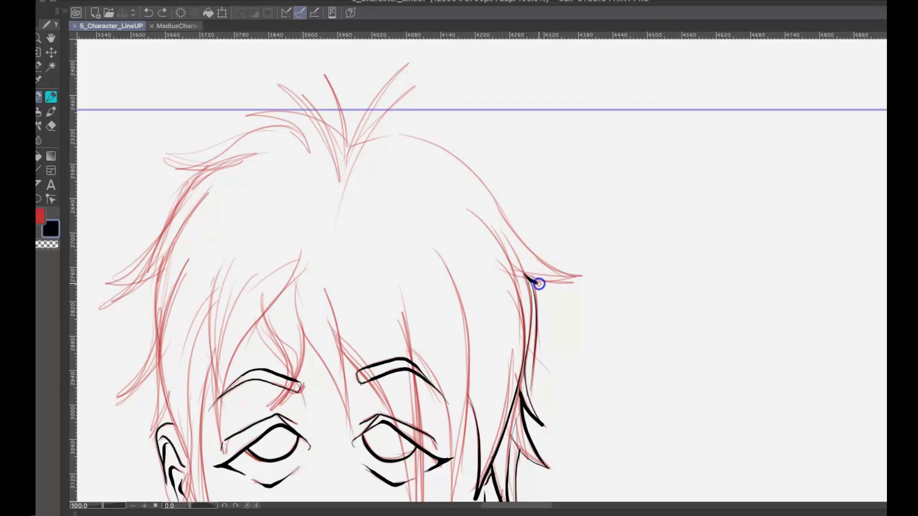
left_click_drag(539, 284, 576, 285)
mouse_move(418, 138)
left_mouse_down()
mouse_move(482, 184)
mouse_move(528, 253)
left_mouse_up()
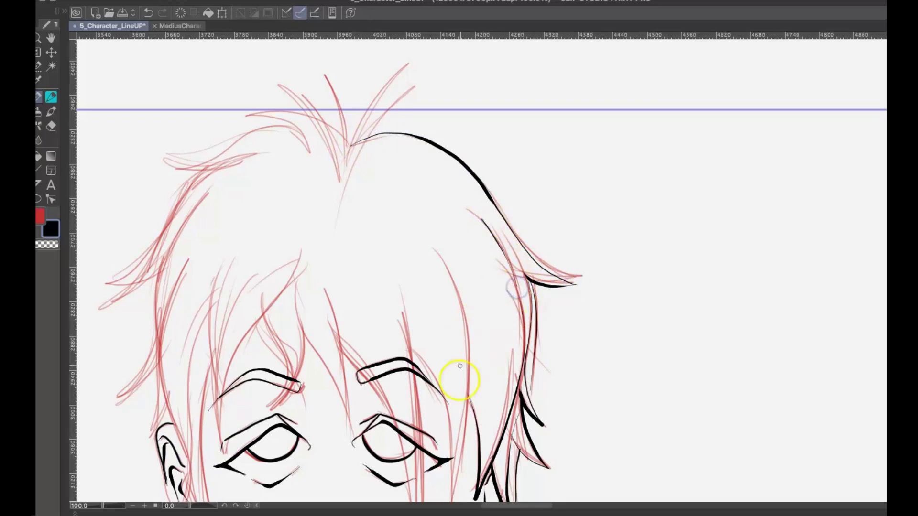
Ink the outer curve of the long fringe lock between the right-hand eye and ear in black, undoing the unwanted strokes
scroll(437, 254, "down", 3)
mouse_move(411, 253)
left_mouse_down()
mouse_move(449, 408)
mouse_move(454, 183)
left_mouse_up()
key("ctrl+z")
key("ctrl+z")
key("ctrl+z")
left_click_drag(447, 394, 460, 181)
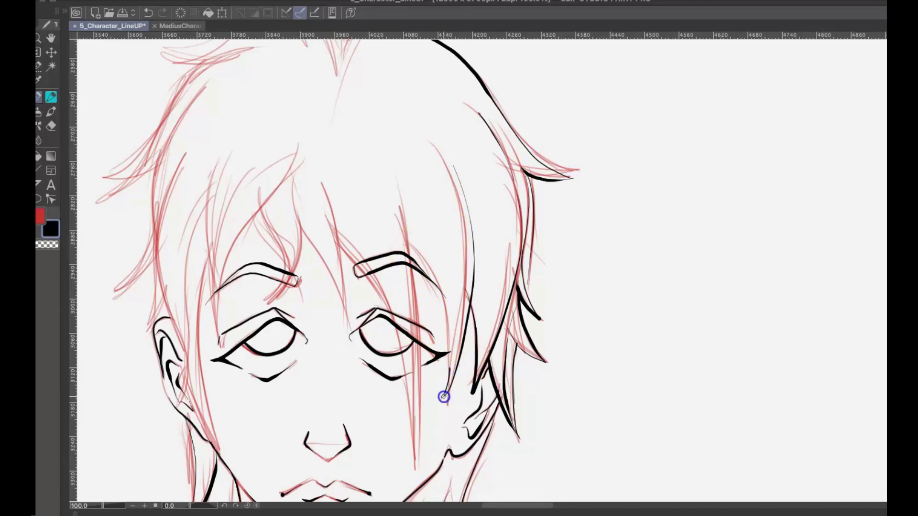
key("ctrl+z")
Complete the long lock beside the right-hand eye with its pointed tip and an inner edge starting above the eyebrow
scroll(389, 227, "up", 4)
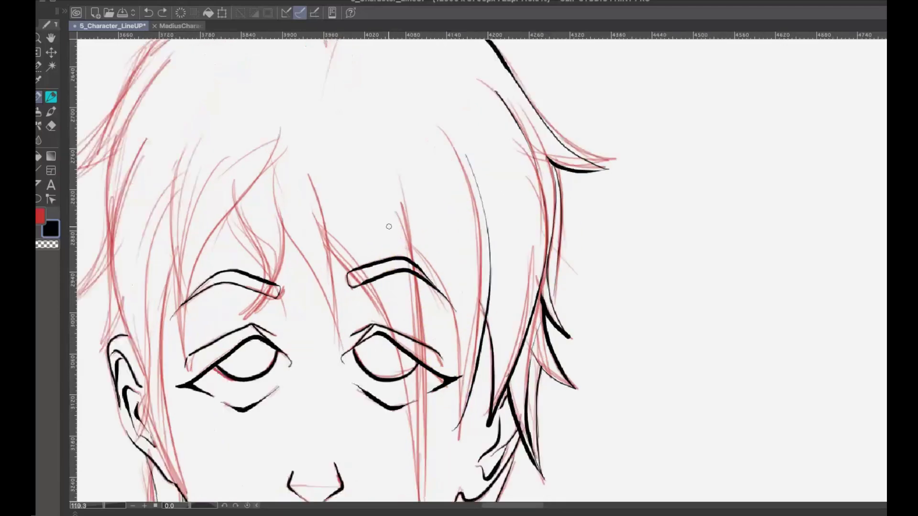
mouse_move(653, 341)
left_mouse_down()
mouse_move(643, 189)
mouse_move(655, 190)
left_mouse_up()
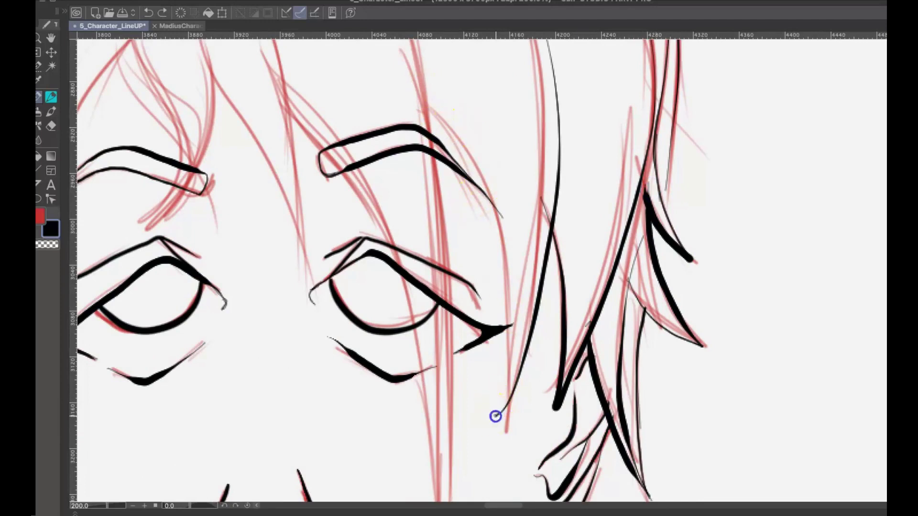
mouse_move(495, 415)
left_mouse_down()
mouse_move(507, 390)
mouse_move(422, 124)
mouse_move(498, 196)
mouse_move(516, 351)
mouse_move(503, 406)
mouse_move(512, 353)
mouse_move(404, 93)
left_mouse_up()
key("ctrl+z")
key("ctrl+z")
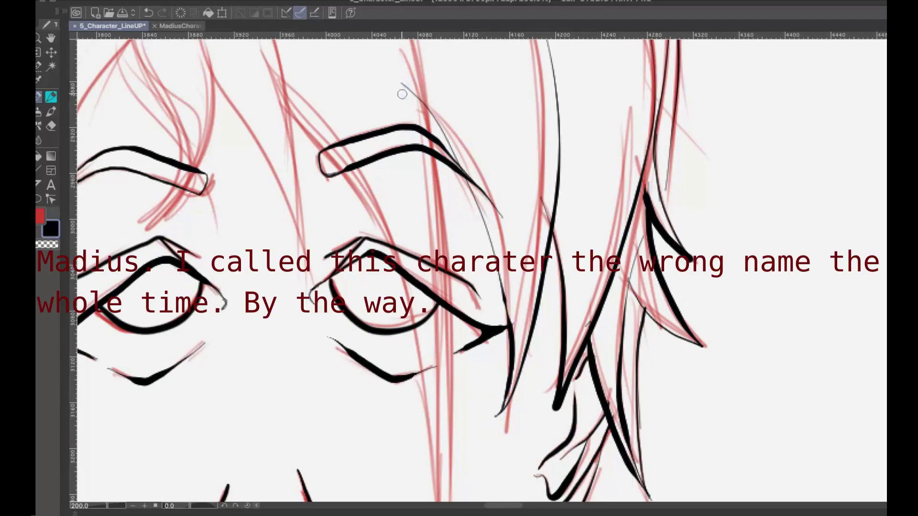
Ink the long narrow fringe lock that falls across the right-hand eyebrow and eye in black
scroll(401, 94, "down", 5)
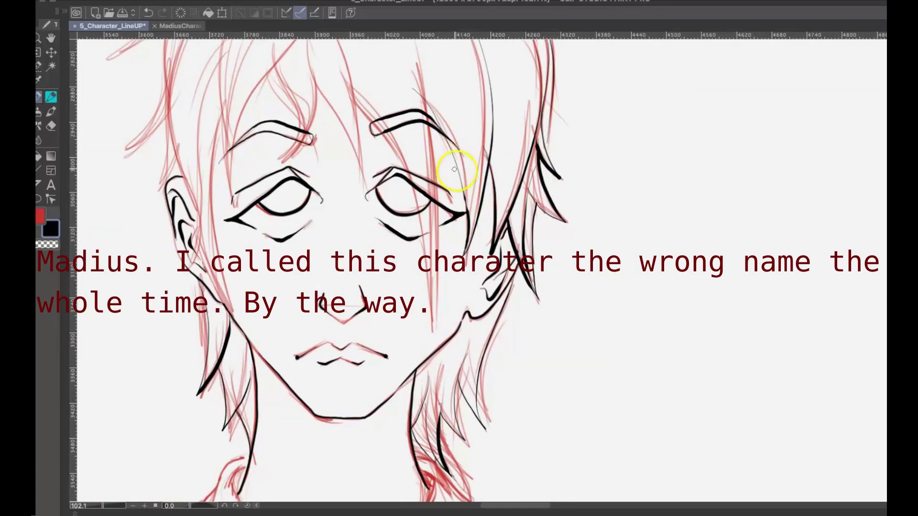
left_click_drag(478, 121, 523, 250)
mouse_move(397, 229)
left_mouse_down()
mouse_move(425, 256)
mouse_move(469, 343)
mouse_move(471, 455)
mouse_move(484, 352)
mouse_move(467, 228)
left_mouse_up()
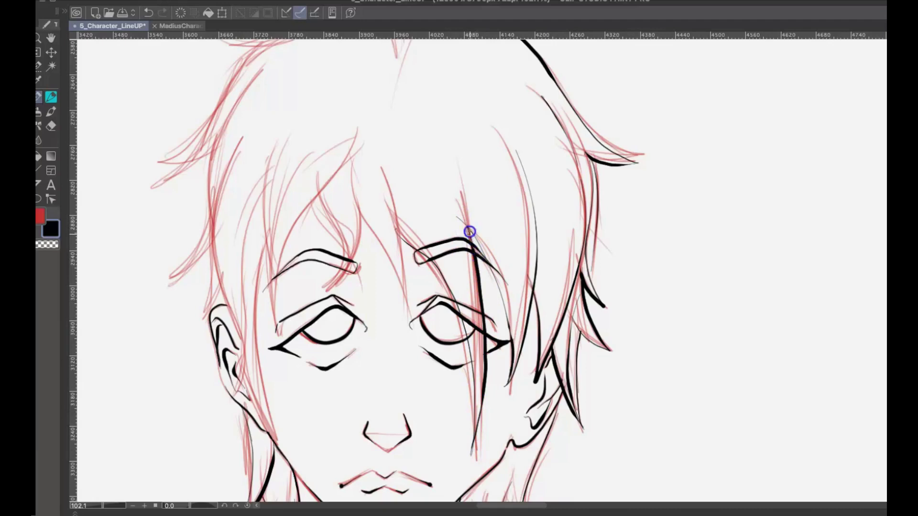
Ink the central forehead locks and the small curled lock over the left-hand eyebrow's inner end in black, and save the drawing
left_click_drag(351, 176, 404, 310)
mouse_move(406, 306)
left_mouse_down()
mouse_move(384, 172)
mouse_move(350, 174)
mouse_move(401, 317)
mouse_move(375, 158)
left_mouse_up()
key("super+z")
key("super+z")
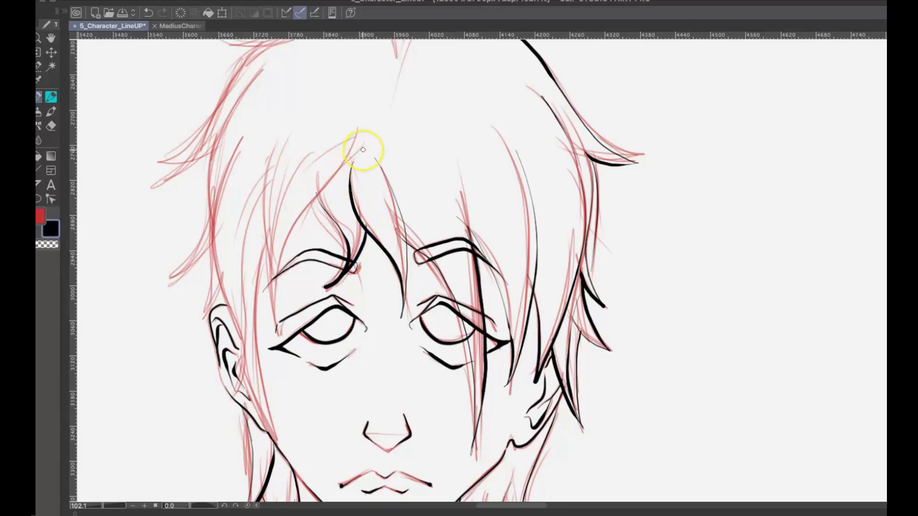
key("ctrl+s")
Ink the left-hand fringe locks in black, from the forehead parting down past the left-hand eye toward the ear and jaw
mouse_move(355, 133)
left_mouse_down()
mouse_move(278, 334)
mouse_move(291, 135)
left_mouse_up()
left_click_drag(263, 292, 309, 157)
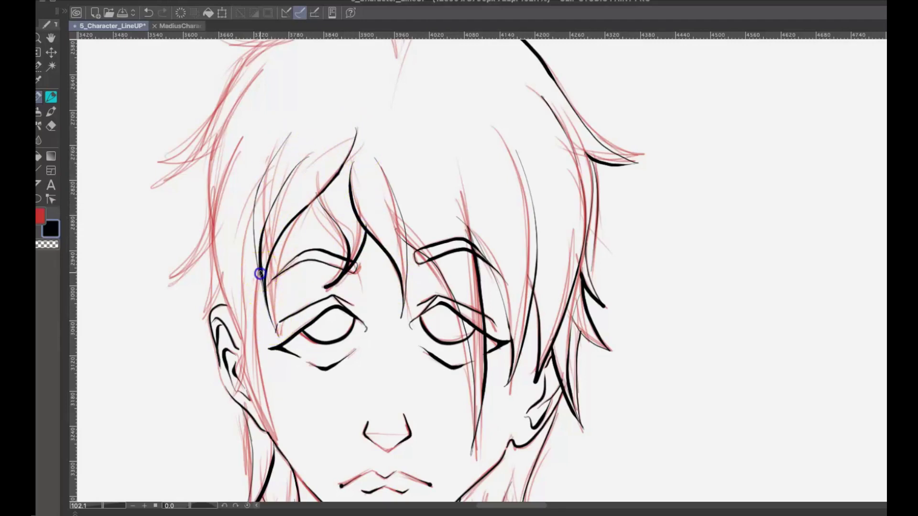
left_click_drag(250, 321, 275, 444)
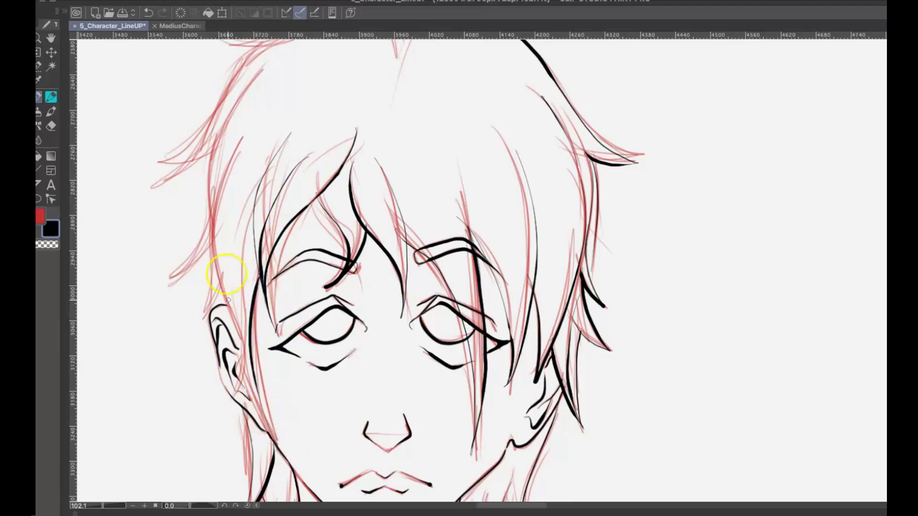
mouse_move(214, 231)
left_mouse_down()
mouse_move(235, 374)
mouse_move(247, 387)
left_mouse_up()
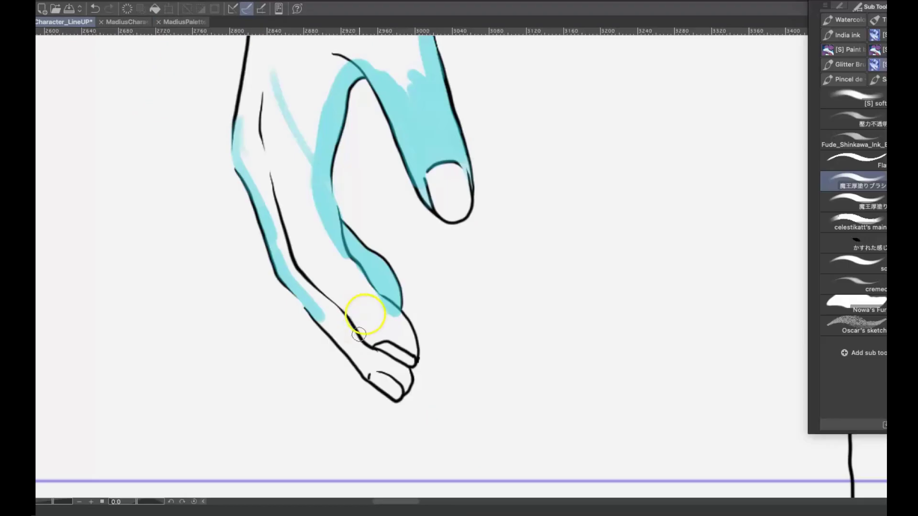
Fill the fingers, back and wrist of the hand on the left-hand arm with cyan, up to the cuff
mouse_move(362, 317)
left_mouse_down()
mouse_move(347, 347)
mouse_move(363, 372)
left_mouse_up()
mouse_move(373, 339)
left_mouse_down()
mouse_move(411, 350)
mouse_move(334, 321)
left_mouse_up()
left_click_drag(282, 100, 345, 296)
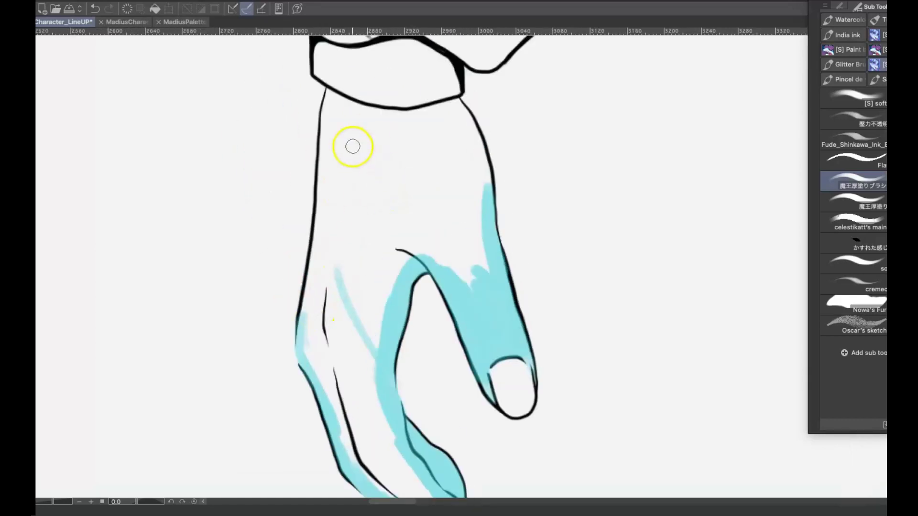
left_click_drag(306, 354, 319, 201)
left_click_drag(330, 91, 317, 387)
mouse_move(337, 110)
left_mouse_down()
mouse_move(331, 92)
mouse_move(373, 113)
mouse_move(431, 111)
mouse_move(487, 196)
mouse_move(336, 123)
mouse_move(318, 306)
left_mouse_up()
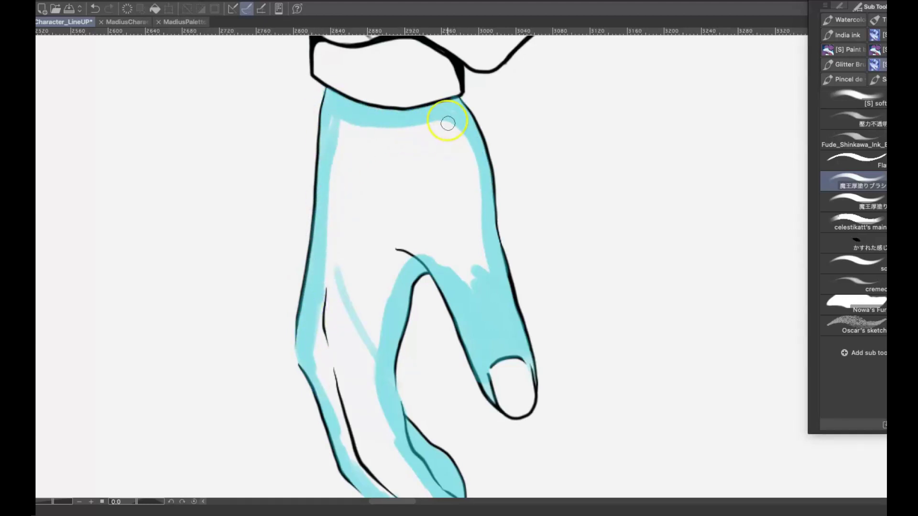
mouse_move(447, 123)
left_mouse_down()
mouse_move(475, 233)
mouse_move(442, 172)
mouse_move(342, 143)
mouse_move(340, 400)
mouse_move(406, 230)
mouse_move(354, 438)
mouse_move(401, 133)
left_mouse_up()
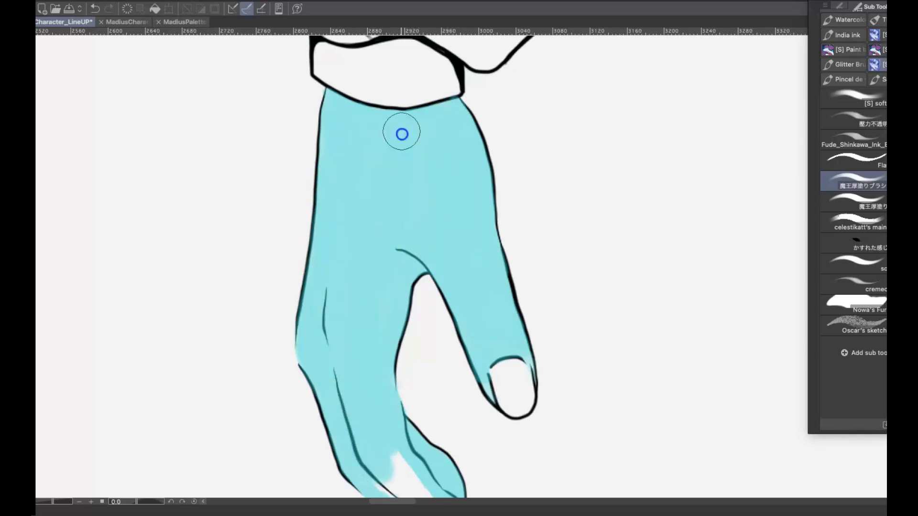
left_click_drag(450, 364, 366, 237)
left_click_drag(299, 330, 334, 354)
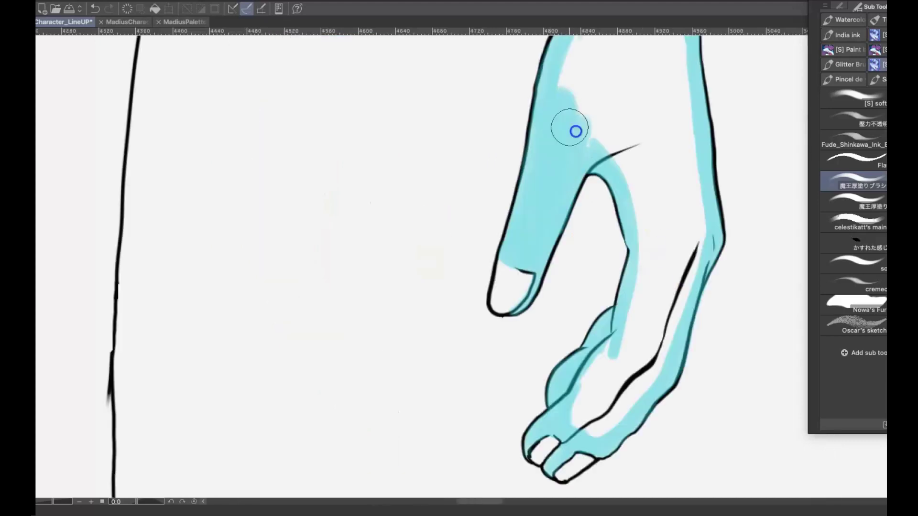
Fill the remaining white areas of the hand on the right-hand arm with cyan
mouse_move(575, 130)
left_mouse_down()
mouse_move(616, 358)
mouse_move(596, 402)
mouse_move(679, 152)
mouse_move(565, 87)
mouse_move(670, 102)
mouse_move(675, 218)
left_mouse_up()
mouse_move(688, 144)
left_mouse_down()
mouse_move(631, 184)
mouse_move(681, 186)
mouse_move(568, 230)
left_mouse_up()
scroll(568, 230, "down", 4)
left_click_drag(564, 107, 640, 306)
left_click_drag(531, 62, 594, 316)
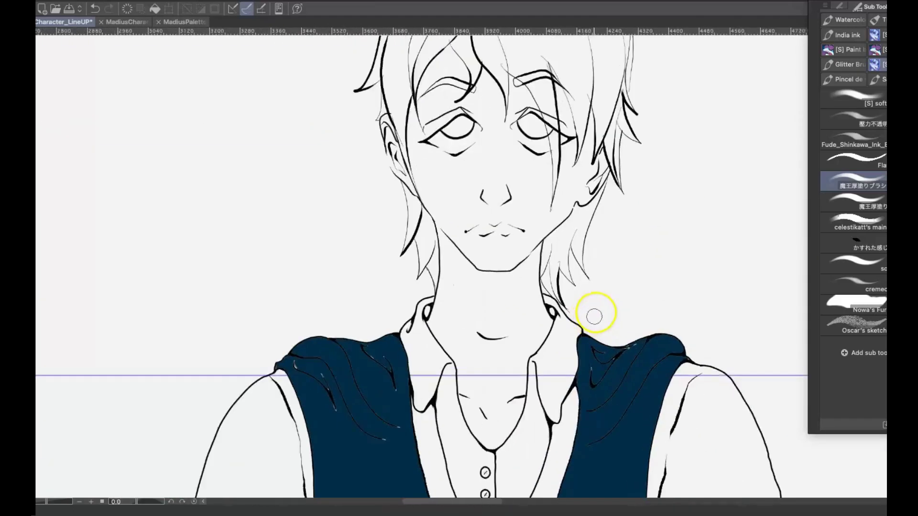
Fill the open chest and neck with cyan between the collar edges, continuing up over the jawline
scroll(594, 316, "up", 3)
mouse_move(381, 287)
left_mouse_down()
mouse_move(414, 401)
mouse_move(449, 400)
mouse_move(480, 324)
mouse_move(485, 268)
mouse_move(429, 366)
mouse_move(383, 285)
mouse_move(435, 321)
left_mouse_up()
mouse_move(345, 157)
left_mouse_down()
mouse_move(322, 196)
mouse_move(365, 253)
mouse_move(363, 246)
mouse_move(451, 297)
left_mouse_up()
mouse_move(469, 106)
left_mouse_down()
mouse_move(512, 56)
mouse_move(508, 147)
mouse_move(537, 197)
mouse_move(501, 249)
mouse_move(492, 139)
left_mouse_up()
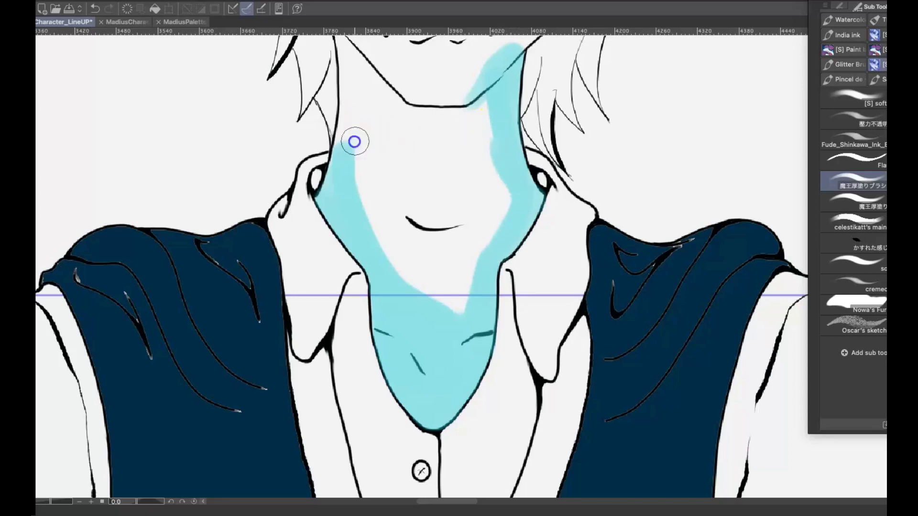
mouse_move(354, 141)
left_mouse_down()
mouse_move(349, 114)
mouse_move(406, 281)
mouse_move(393, 240)
left_mouse_up()
left_click_drag(436, 145, 412, 297)
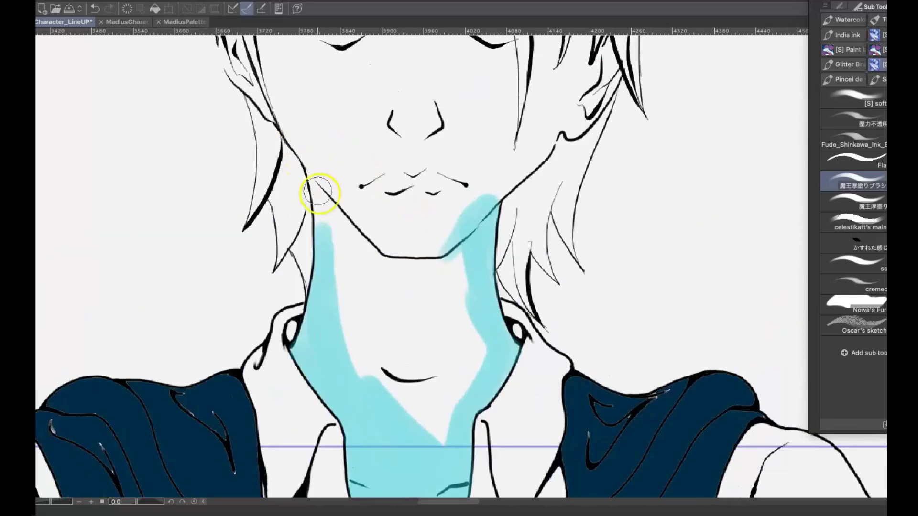
mouse_move(319, 193)
left_mouse_down()
mouse_move(321, 215)
mouse_move(323, 195)
mouse_move(285, 117)
mouse_move(338, 203)
mouse_move(461, 252)
mouse_move(352, 287)
mouse_move(430, 389)
mouse_move(468, 364)
left_mouse_up()
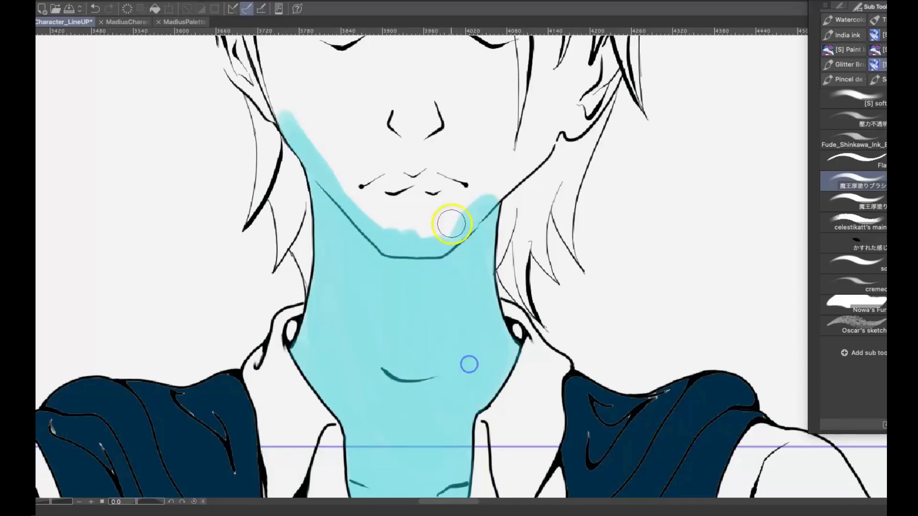
Paint the face and ears cyan inside the hair outline, leaving the eyes unpainted
scroll(431, 287, "up", 4)
mouse_move(378, 181)
left_mouse_down()
mouse_move(363, 172)
mouse_move(277, 189)
mouse_move(259, 205)
mouse_move(260, 305)
mouse_move(189, 174)
mouse_move(238, 288)
mouse_move(278, 144)
mouse_move(321, 130)
mouse_move(322, 157)
mouse_move(352, 158)
mouse_move(360, 88)
mouse_move(260, 117)
mouse_move(275, 102)
mouse_move(340, 90)
mouse_move(306, 43)
left_mouse_up()
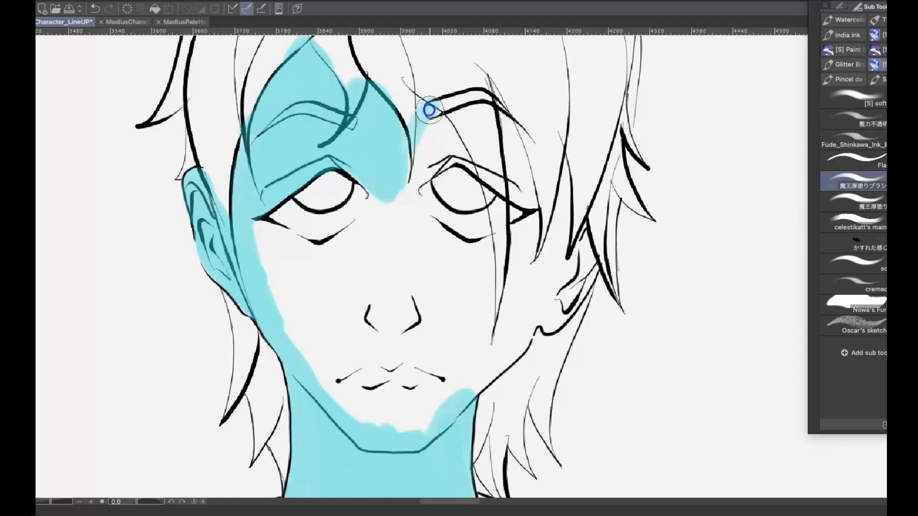
mouse_move(429, 110)
left_mouse_down()
mouse_move(473, 86)
mouse_move(428, 147)
mouse_move(417, 215)
mouse_move(380, 195)
mouse_move(375, 182)
mouse_move(447, 156)
mouse_move(516, 190)
mouse_move(395, 149)
mouse_move(504, 109)
mouse_move(527, 176)
mouse_move(566, 211)
mouse_move(590, 254)
left_mouse_up()
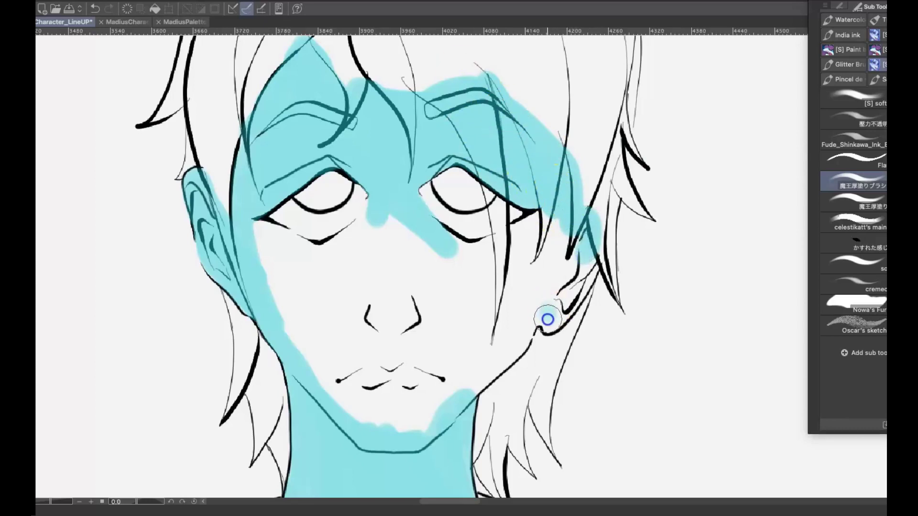
mouse_move(548, 319)
left_mouse_down()
mouse_move(579, 268)
mouse_move(561, 253)
left_mouse_up()
mouse_move(464, 389)
left_mouse_down()
mouse_move(518, 332)
mouse_move(531, 299)
mouse_move(424, 422)
left_mouse_up()
mouse_move(270, 275)
left_mouse_down()
mouse_move(269, 236)
mouse_move(327, 254)
mouse_move(387, 195)
mouse_move(458, 253)
mouse_move(452, 241)
mouse_move(490, 247)
mouse_move(541, 219)
mouse_move(492, 261)
mouse_move(537, 306)
mouse_move(374, 421)
mouse_move(344, 399)
mouse_move(345, 263)
mouse_move(329, 336)
mouse_move(312, 295)
mouse_move(419, 442)
mouse_move(363, 270)
mouse_move(437, 364)
mouse_move(478, 336)
mouse_move(521, 268)
left_mouse_up()
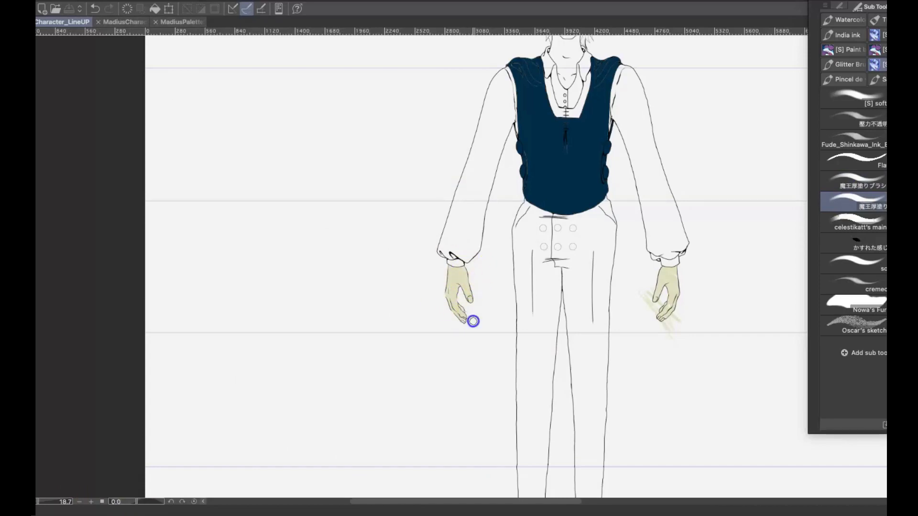
Erase the stray beige strokes around the hand on the right-hand arm and save the drawing
scroll(676, 306, "up", 3)
key("e")
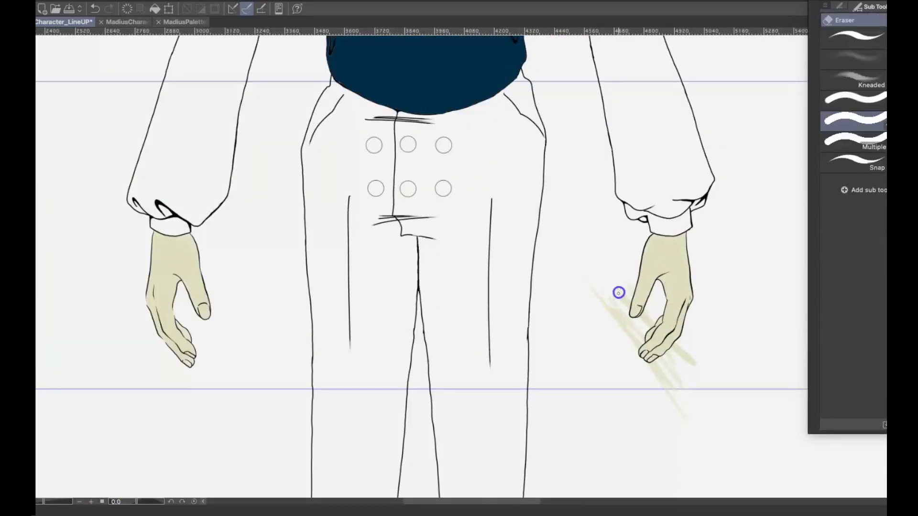
mouse_move(618, 291)
left_mouse_down()
mouse_move(585, 280)
mouse_move(610, 299)
left_mouse_up()
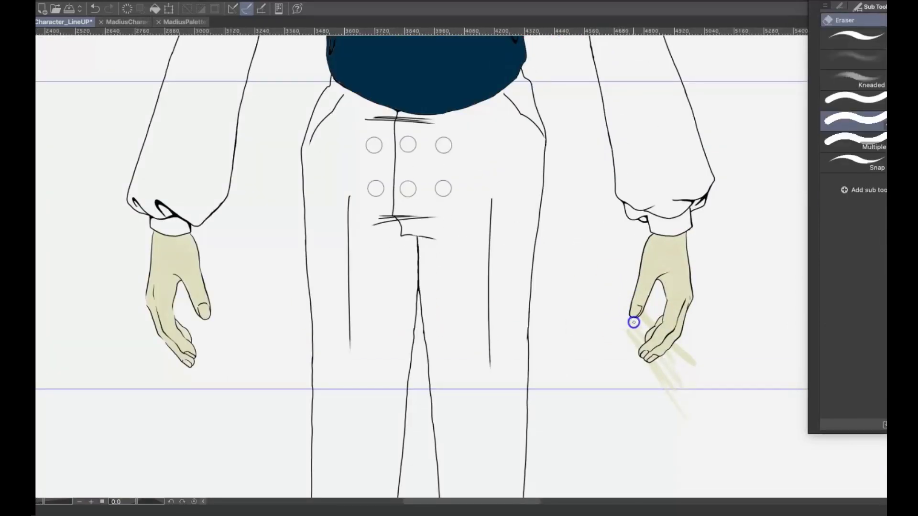
scroll(644, 316, "up", 3)
mouse_move(625, 337)
left_mouse_down()
mouse_move(647, 330)
mouse_move(649, 351)
mouse_move(660, 344)
mouse_move(656, 332)
mouse_move(634, 385)
mouse_move(598, 347)
mouse_move(631, 378)
mouse_move(630, 356)
mouse_move(655, 414)
mouse_move(648, 416)
mouse_move(687, 408)
mouse_move(698, 385)
mouse_move(700, 394)
mouse_move(663, 420)
left_mouse_up()
key("comma")
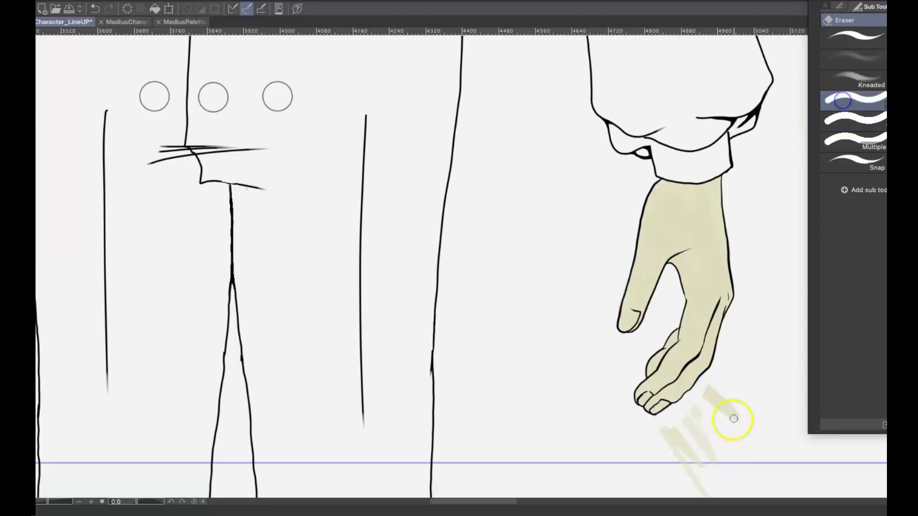
mouse_move(733, 418)
left_mouse_down()
mouse_move(684, 413)
mouse_move(703, 486)
mouse_move(715, 473)
mouse_move(678, 461)
left_mouse_up()
key("super+0")
key("super+s")
Colour the face and neck in the same beige skin tone as the hands and save the drawing
key("b")
left_click_drag(325, 474, 364, 473)
mouse_move(342, 228)
left_mouse_down()
mouse_move(336, 201)
mouse_move(358, 221)
mouse_move(348, 182)
left_mouse_up()
scroll(356, 207, "up", 5)
key("ctrl+s")
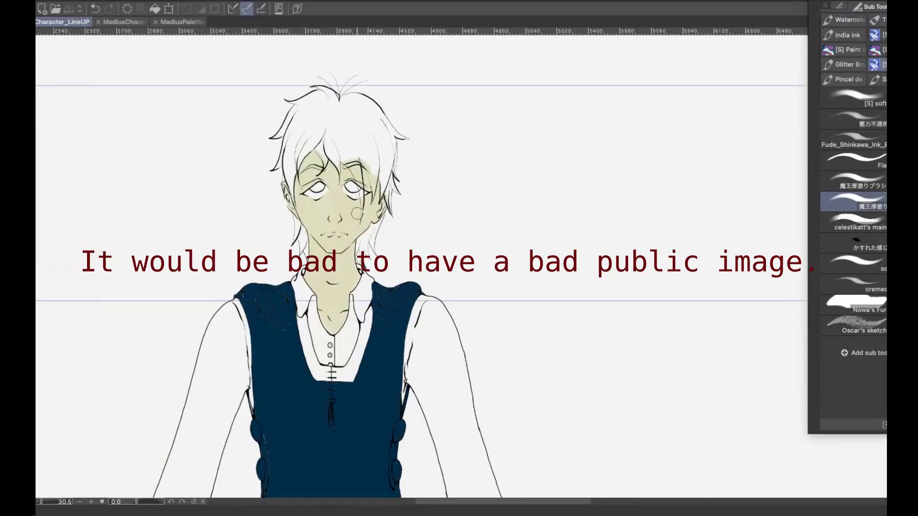
key("ctrl+space")
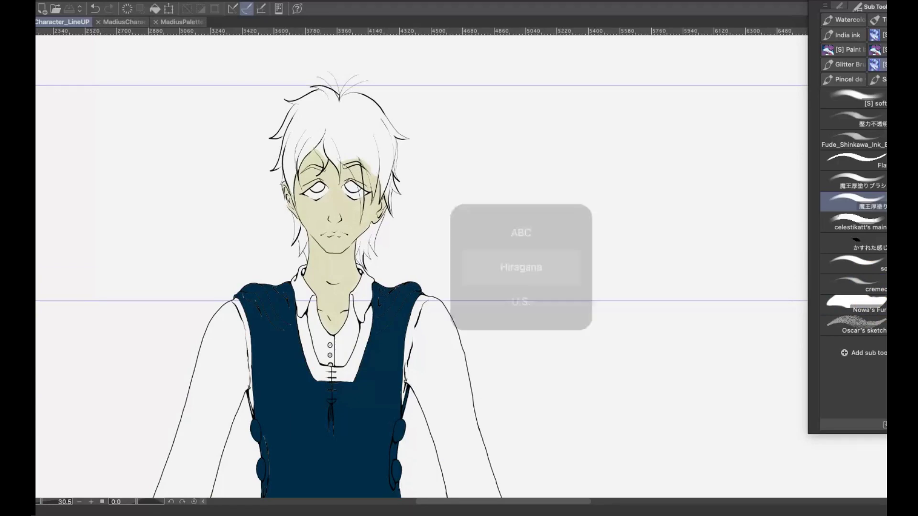
key("ctrl+space")
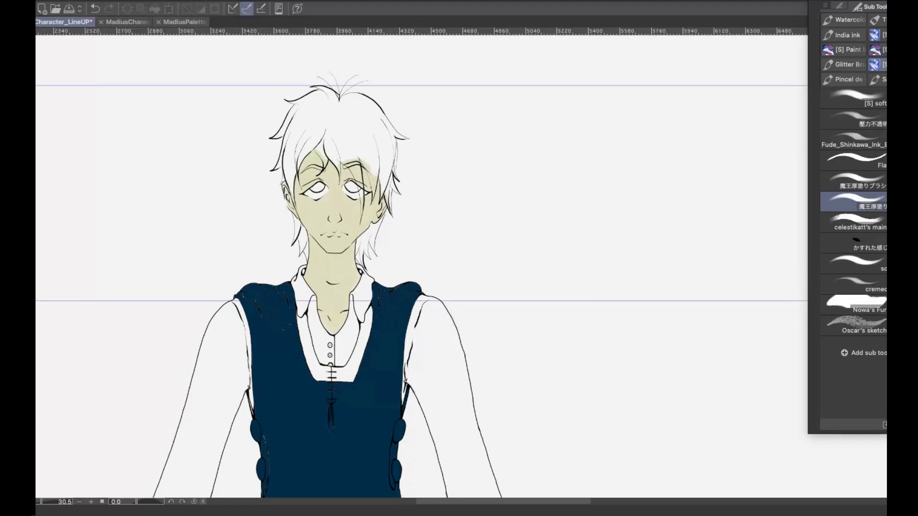
key("ctrl+s")
Select the narrow strip below the left-hand armpit beside the vest with the selection pen and fill it
left_click_drag(413, 289, 492, 123)
scroll(450, 123, "up", 8)
left_click_drag(342, 312, 417, 311)
key("m")
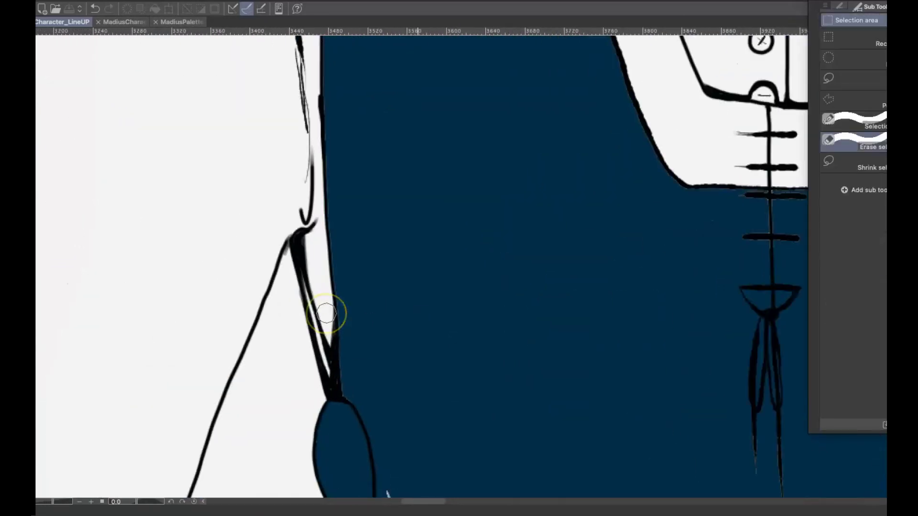
left_click(826, 124)
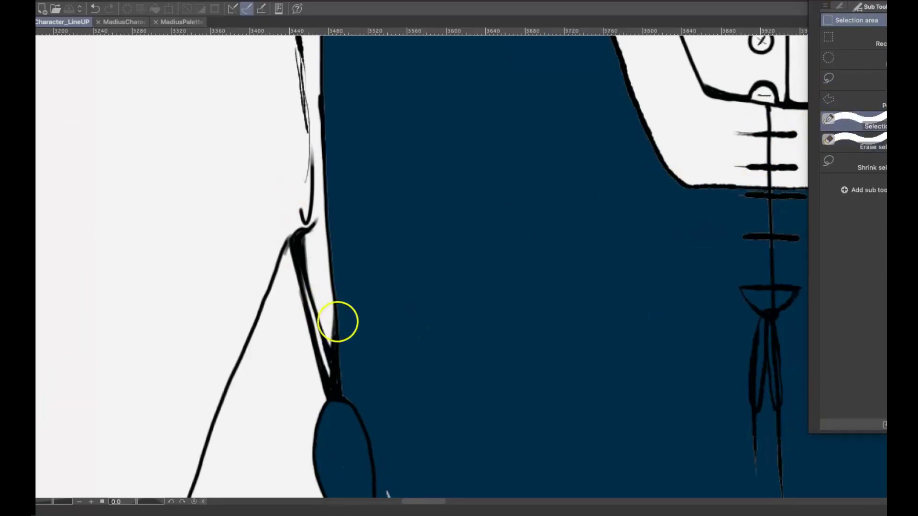
mouse_move(338, 321)
left_mouse_down()
mouse_move(301, 287)
mouse_move(288, 241)
mouse_move(281, 250)
mouse_move(302, 341)
mouse_move(322, 378)
left_mouse_up()
left_click(860, 139)
key("i")
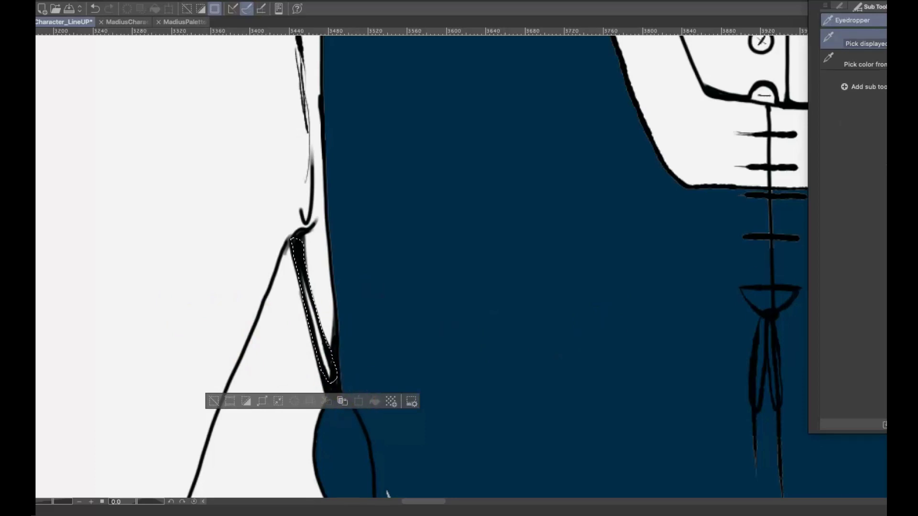
left_click(375, 401)
left_click(391, 401)
key("ctrl+0")
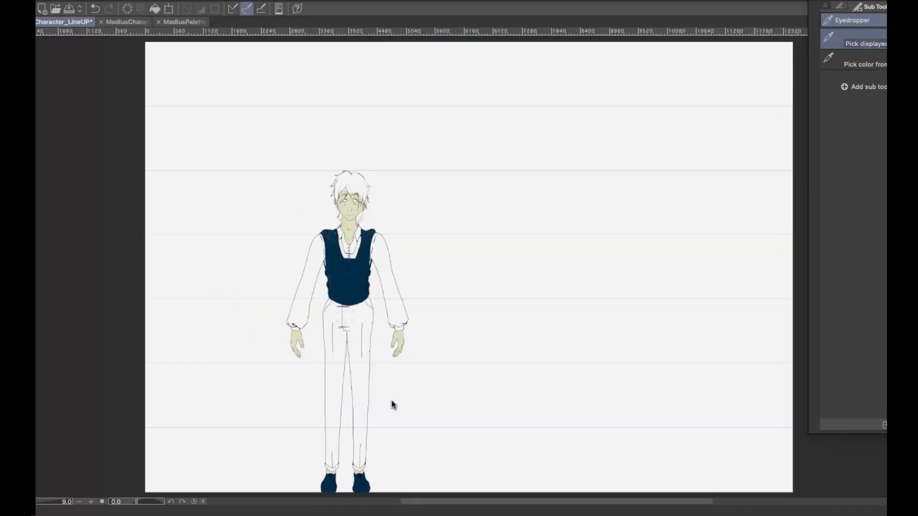
Check the outfit colours in the Madius character sheet and palette images, then return to the line-up drawing
left_click(449, 328)
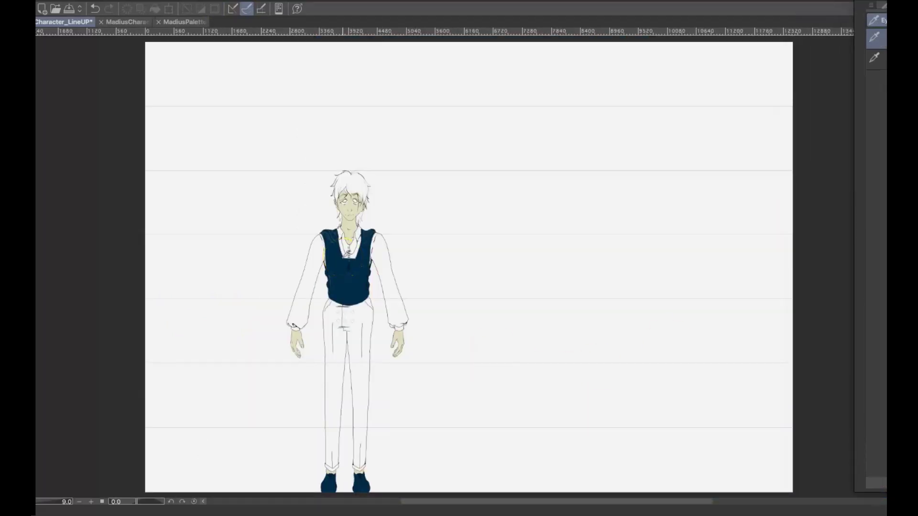
left_click(114, 23)
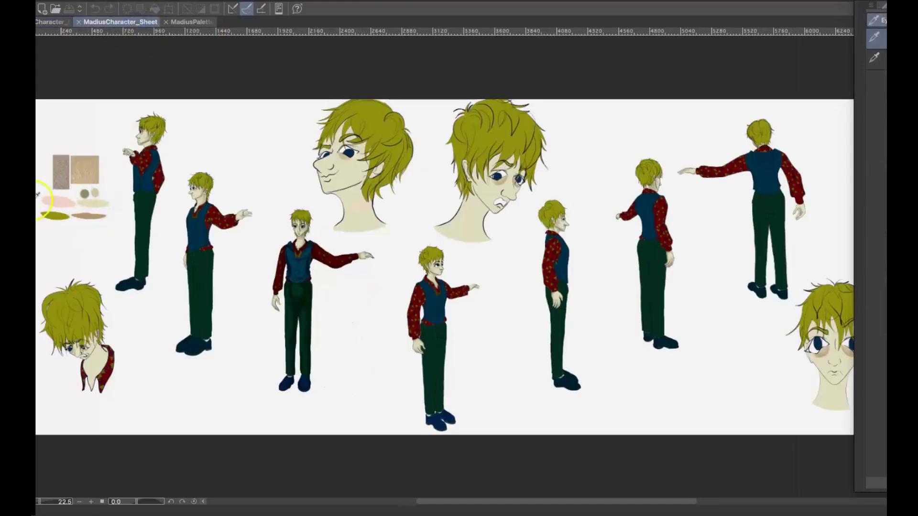
left_click(188, 21)
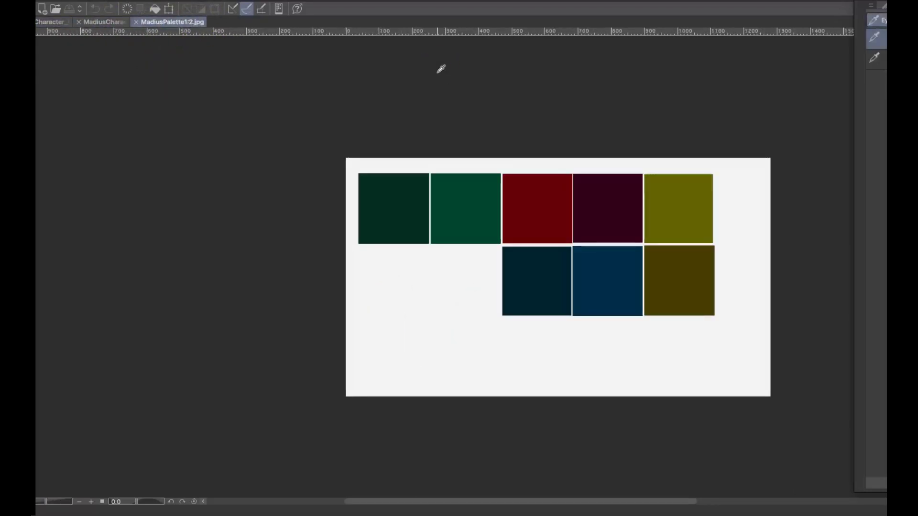
left_click(423, 140)
left_click(102, 22)
left_click(57, 23)
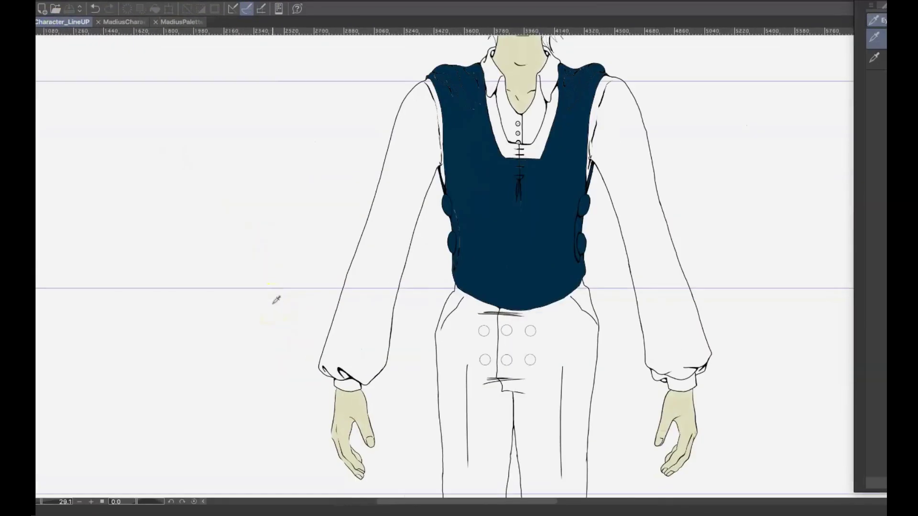
Mark small areas of the uncoloured clothing with the selection pen in the line-up drawing
left_click_drag(477, 268, 268, 352)
scroll(268, 352, "up", 3)
left_click_drag(340, 244, 329, 342)
scroll(335, 279, "up", 3)
key("m")
mouse_move(315, 231)
left_mouse_down()
mouse_move(334, 277)
mouse_move(295, 242)
mouse_move(317, 301)
left_mouse_up()
left_click(875, 119)
left_click_drag(313, 299, 351, 303)
left_click_drag(356, 287, 364, 302)
left_click_drag(322, 282, 300, 220)
mouse_move(269, 146)
left_mouse_down()
mouse_move(292, 253)
mouse_move(271, 148)
mouse_move(286, 134)
mouse_move(293, 184)
mouse_move(280, 150)
mouse_move(300, 227)
mouse_move(291, 253)
left_mouse_up()
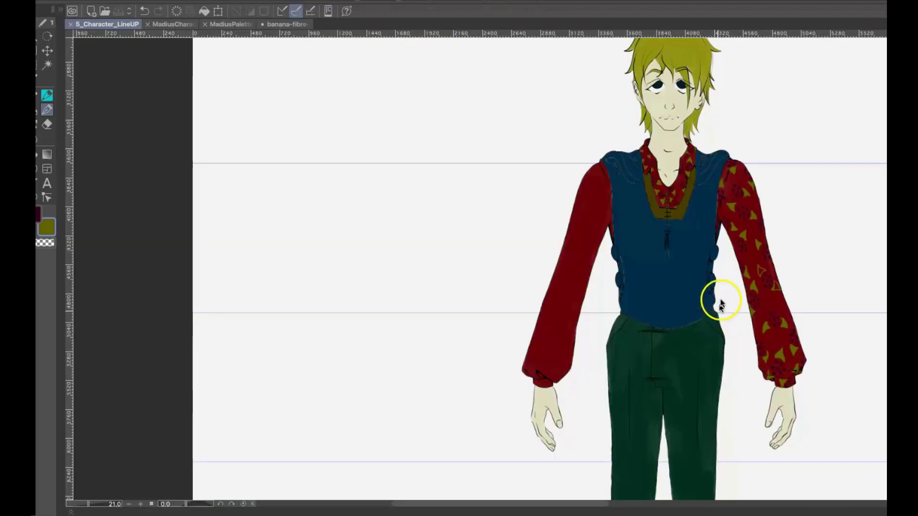
Fill the two outlined triangles on the right-hand sleeve with olive and save the drawing
scroll(731, 258, "up", 4)
mouse_move(814, 304)
left_mouse_down()
mouse_move(686, 264)
mouse_move(687, 254)
left_mouse_up()
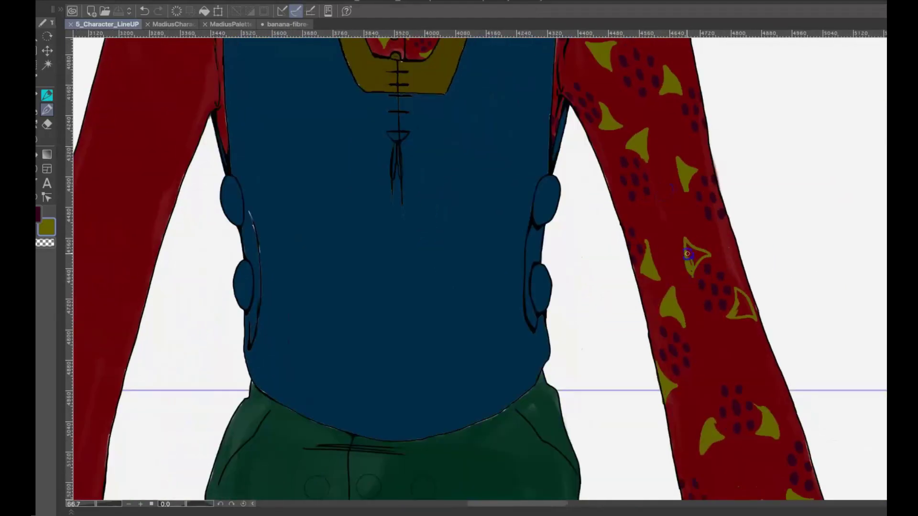
left_click(736, 312)
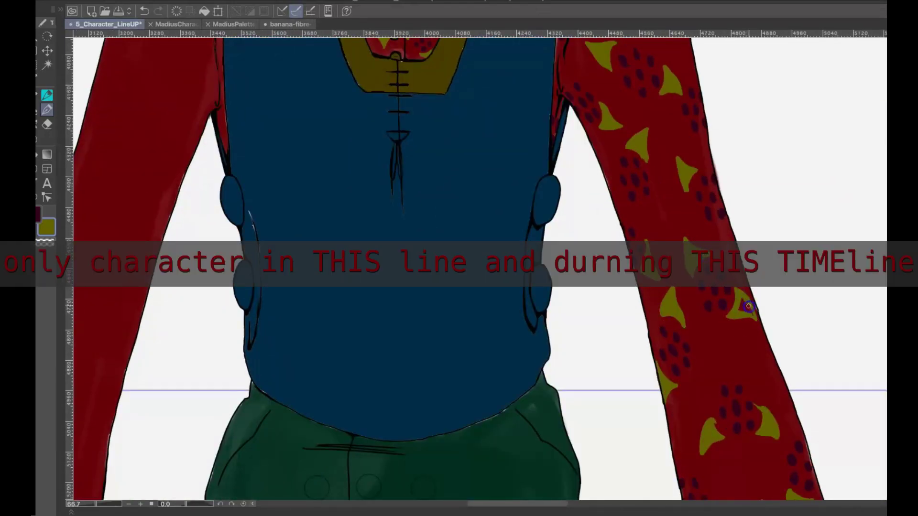
key("super+s")
Paint dark purple dot clusters on the left-hand sleeve's shoulder, just below it and beside the armhole seam
left_click_drag(422, 87, 725, 267)
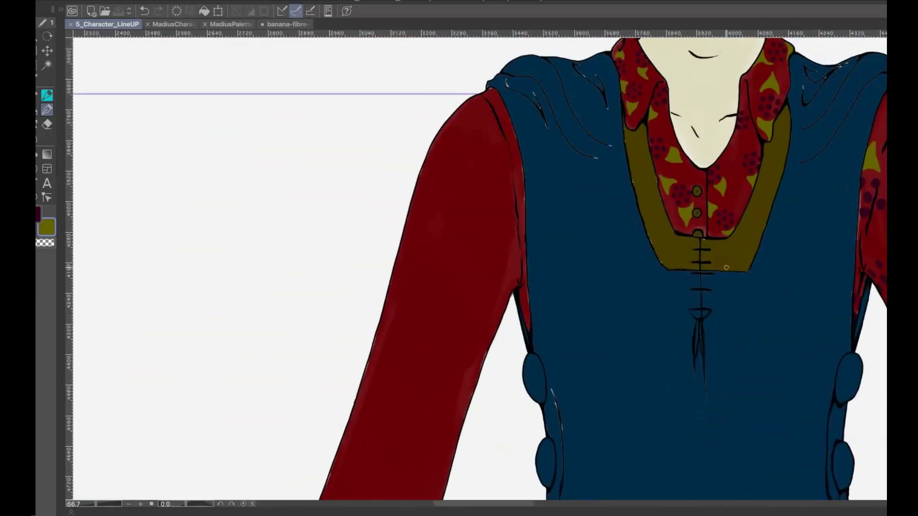
key("x")
left_click(465, 111)
left_click(479, 97)
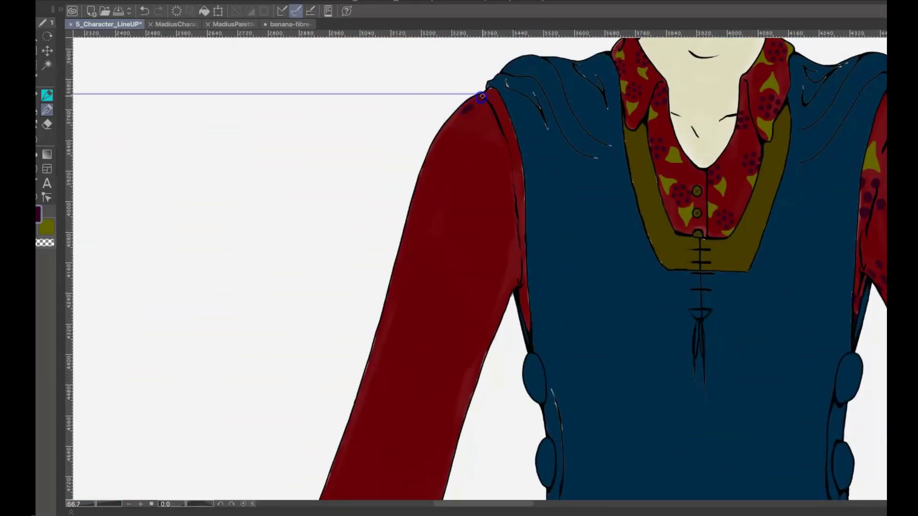
left_click(450, 122)
left_click(472, 155)
left_click(519, 164)
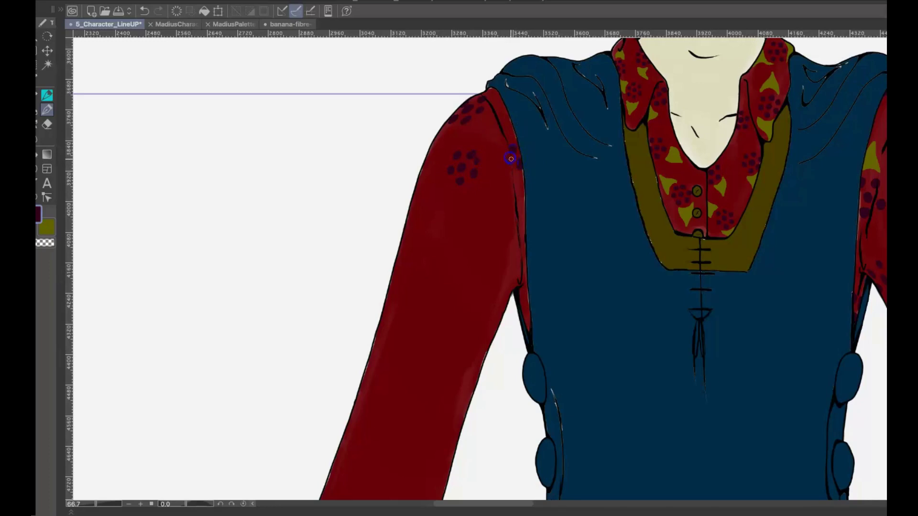
left_click_drag(523, 187, 521, 183)
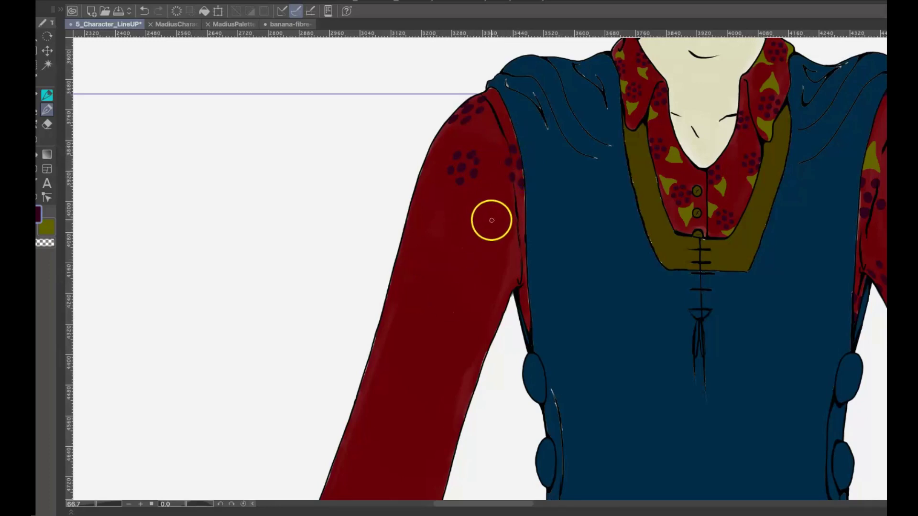
Add more dark purple dot clusters down the left-hand sleeve's upper arm and along its outer edge, and save
left_click_drag(492, 221, 497, 222)
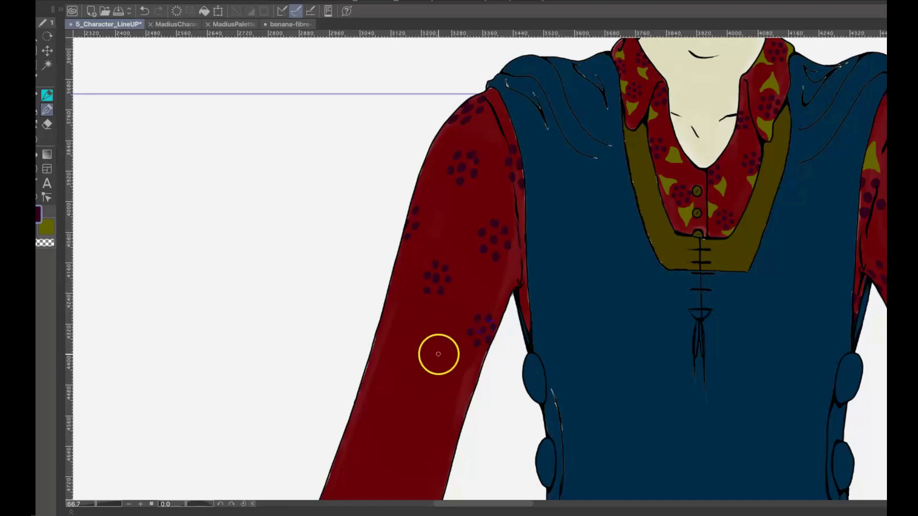
left_click(434, 364)
left_click(446, 375)
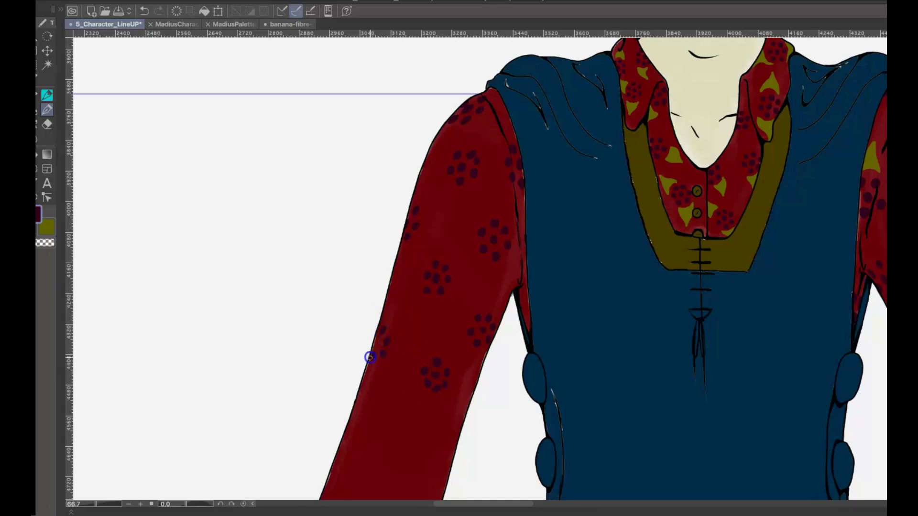
key("ctrl+s")
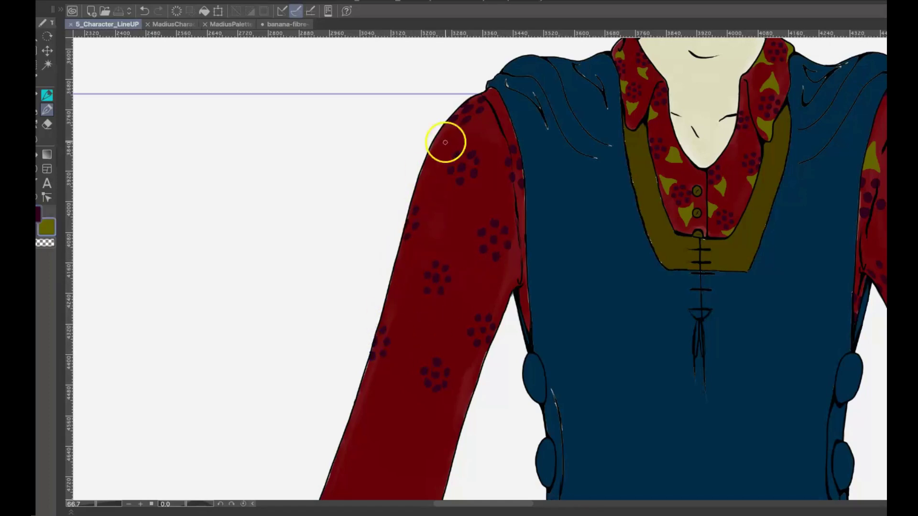
Paint olive triangles around the dot clusters on the left-hand sleeve's shoulder, beside the armhole seam and across the top of the arm
mouse_move(492, 100)
left_mouse_down()
mouse_move(489, 121)
mouse_move(488, 114)
left_mouse_up()
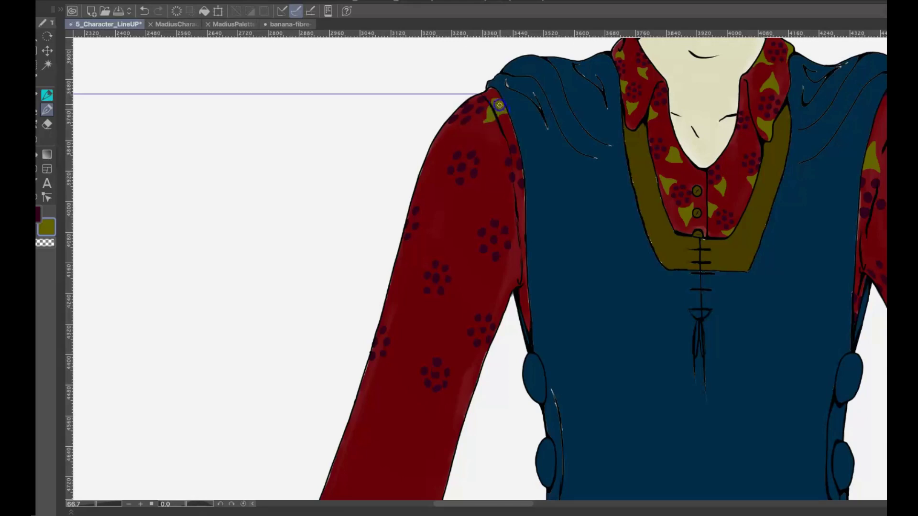
left_click_drag(462, 144, 478, 143)
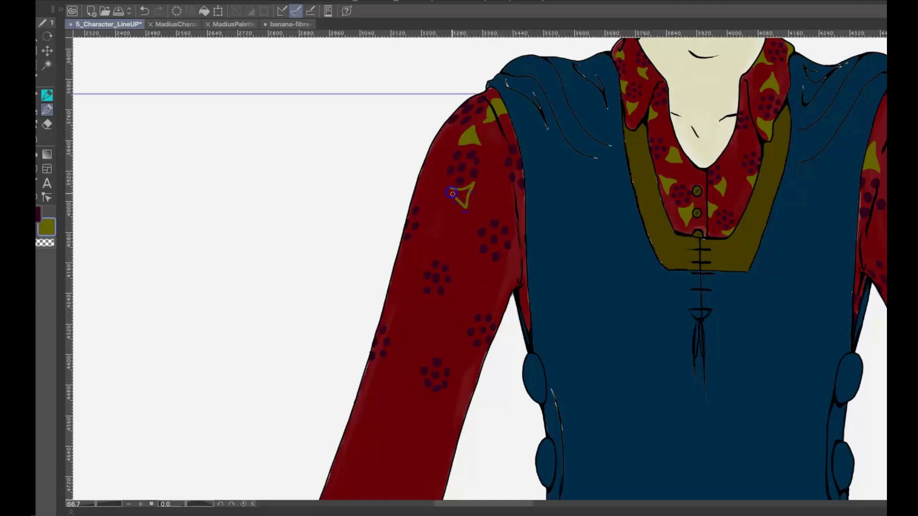
mouse_move(419, 196)
left_mouse_down()
mouse_move(441, 200)
mouse_move(419, 195)
left_mouse_up()
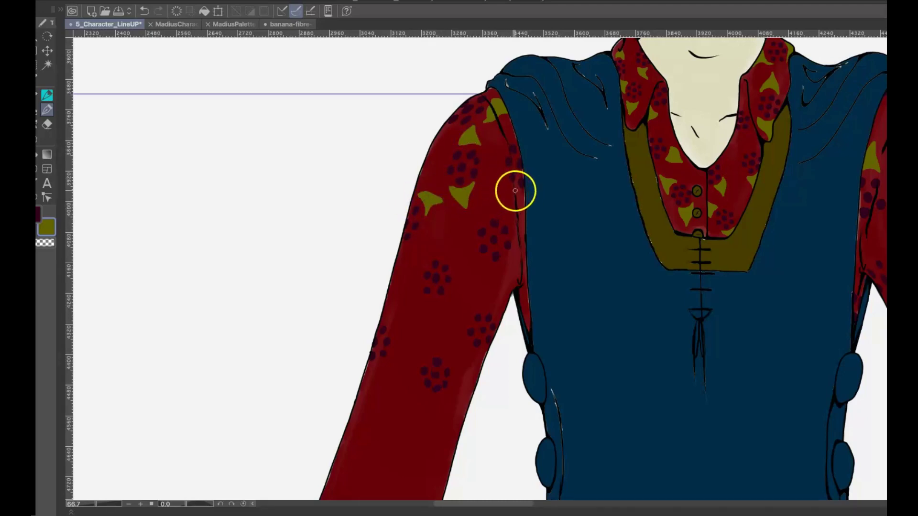
left_click_drag(522, 193, 511, 187)
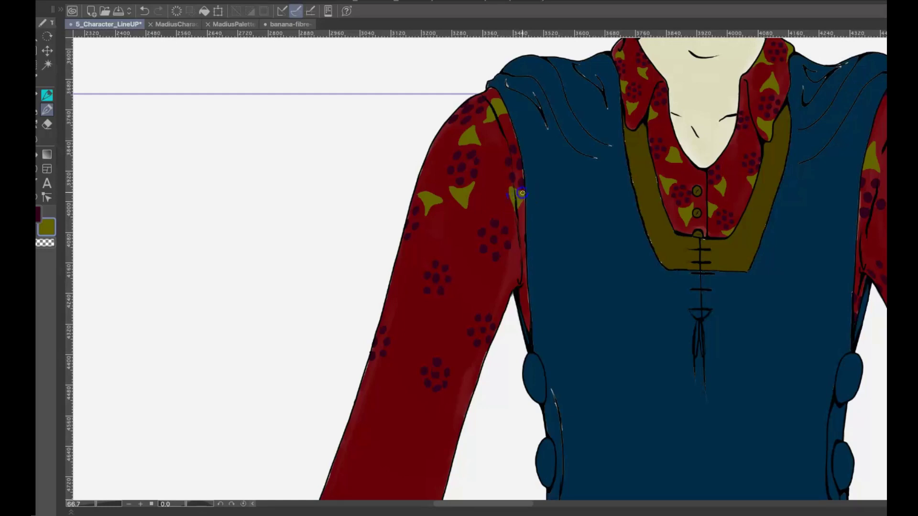
left_click_drag(485, 214, 502, 210)
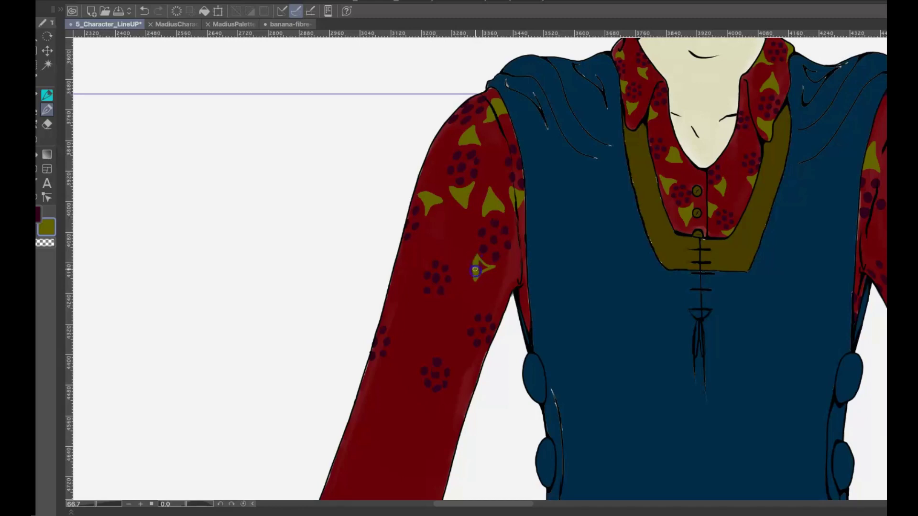
Paint olive triangles between the dot clusters down the left-hand sleeve's upper arm to the elbow and along its outer edge
left_click_drag(490, 310, 468, 307)
left_click_drag(414, 281, 411, 301)
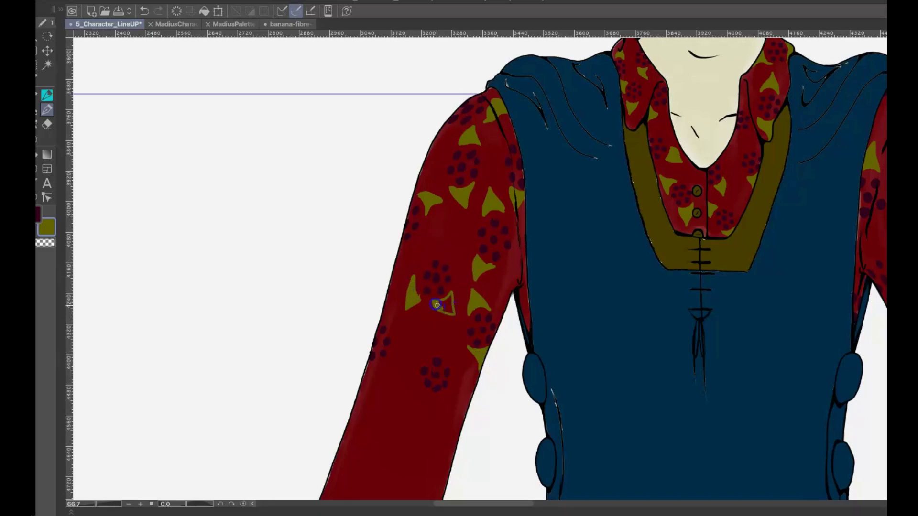
left_click_drag(419, 356, 434, 350)
left_click_drag(433, 395, 450, 392)
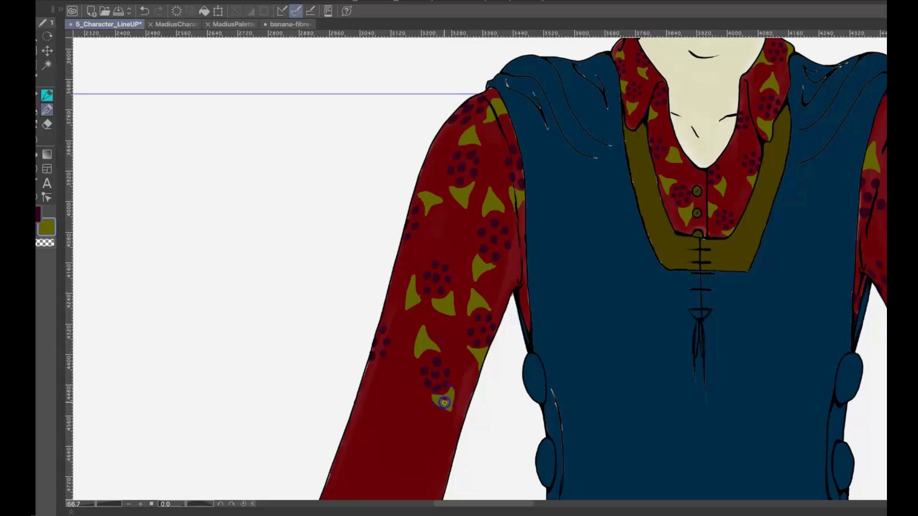
left_click_drag(371, 365, 382, 366)
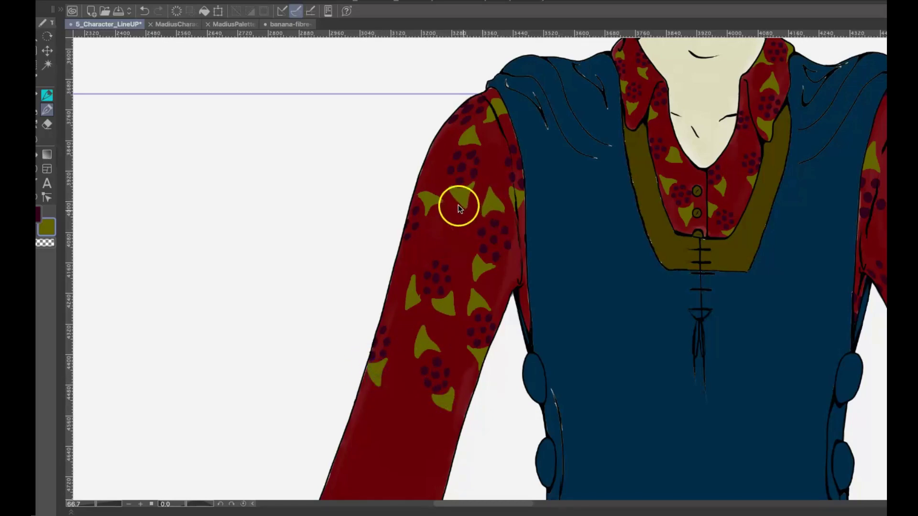
Paint dark purple dot clusters down the left-hand sleeve's forearm, with partial clusters cut off at its inner and outer edges
scroll(458, 204, "down", 10)
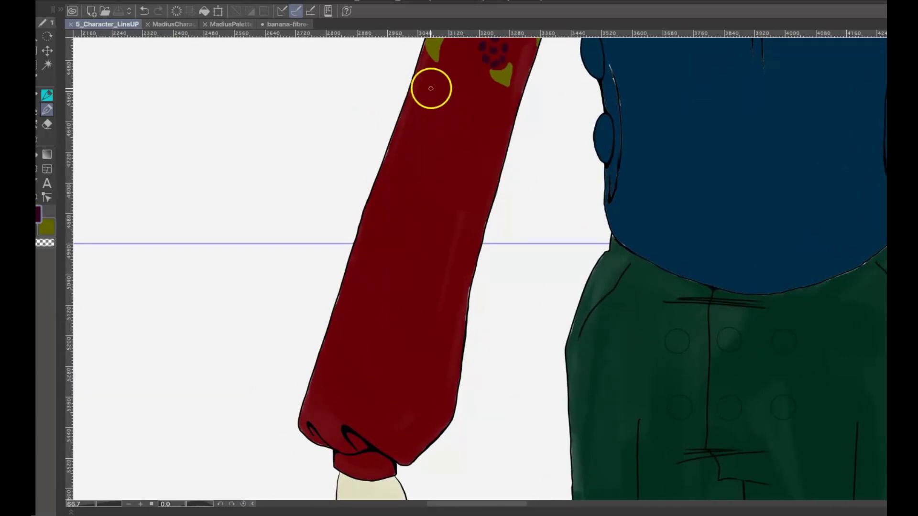
left_click(418, 112)
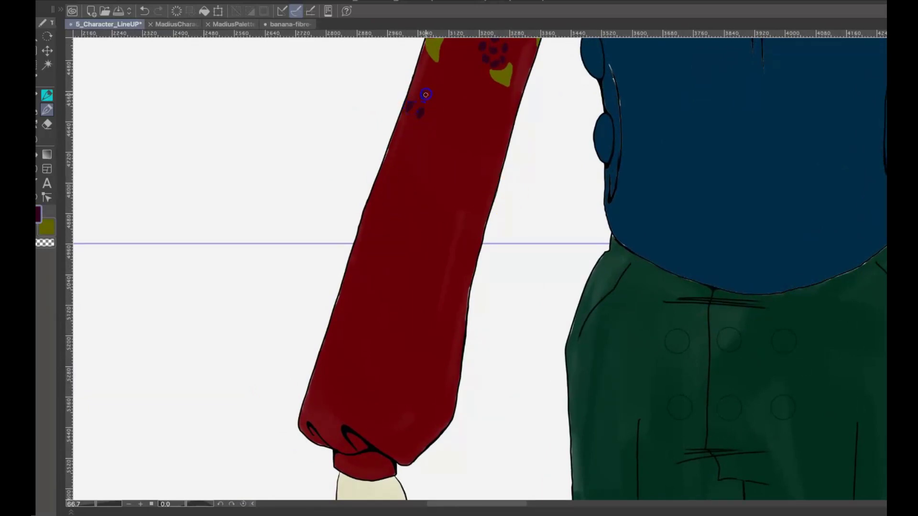
left_click(405, 125)
left_click(431, 101)
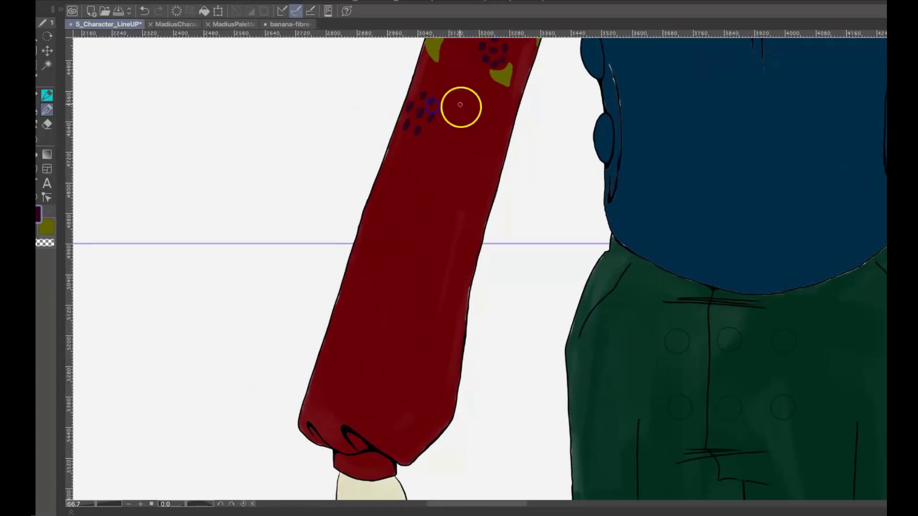
left_click(481, 161)
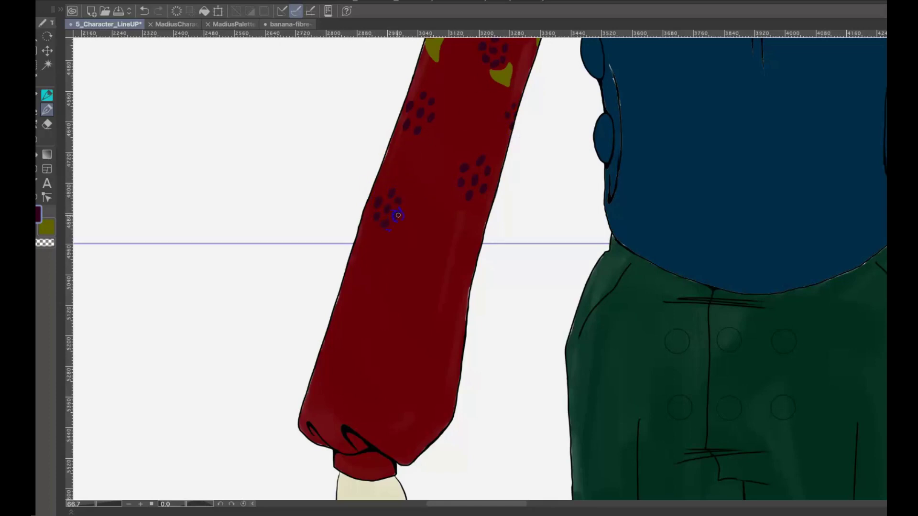
left_click(431, 262)
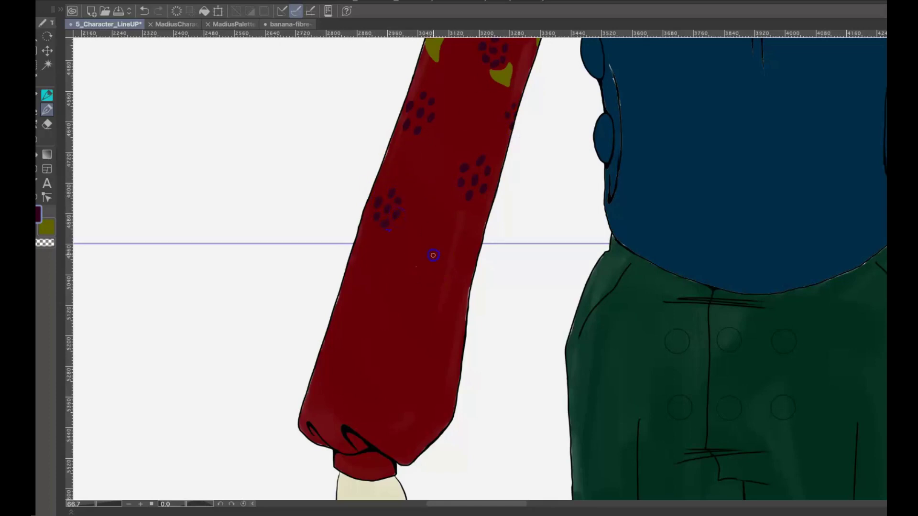
left_click(349, 272)
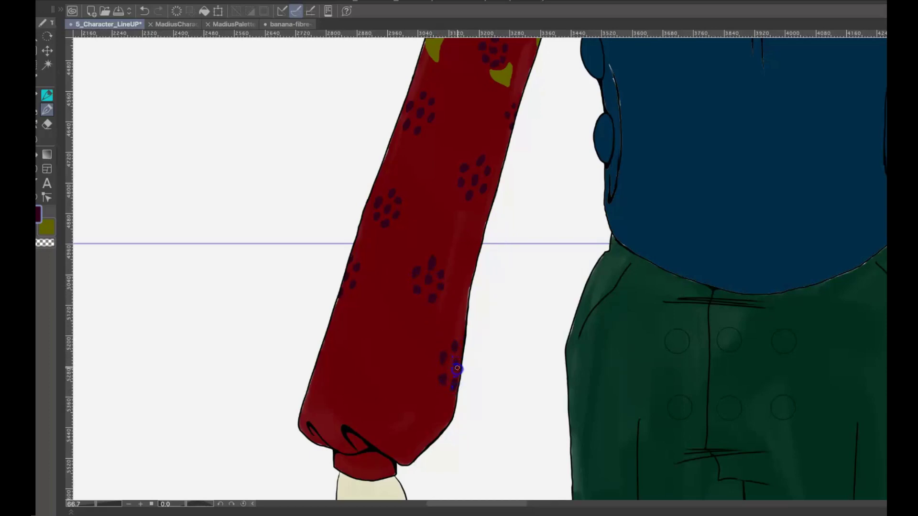
Add dark purple dot clusters above the left-hand sleeve's gathered hem, along the hem and on the cuff, and save the drawing
left_click(368, 343)
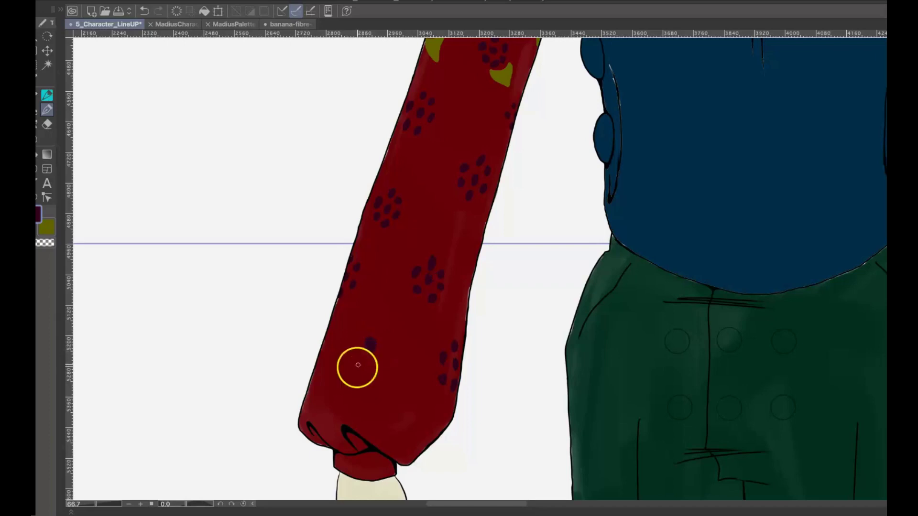
left_click(351, 360)
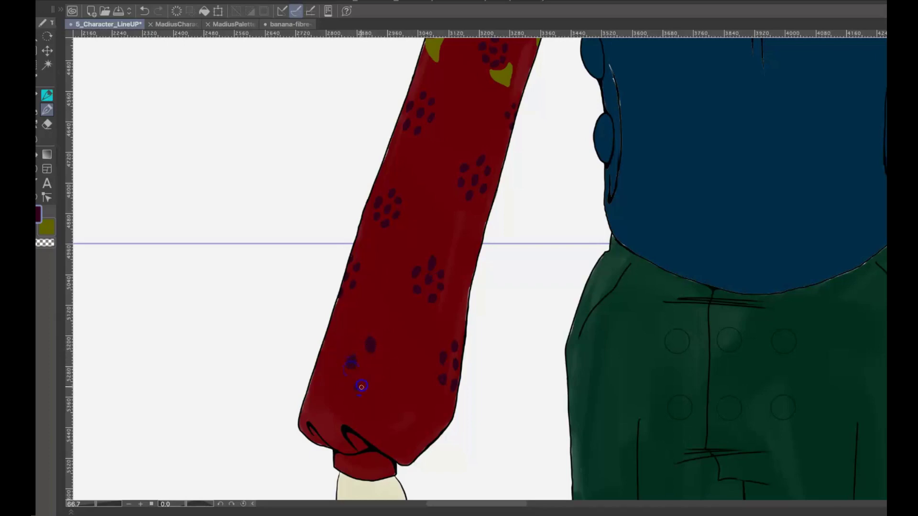
left_click(387, 359)
left_click(306, 401)
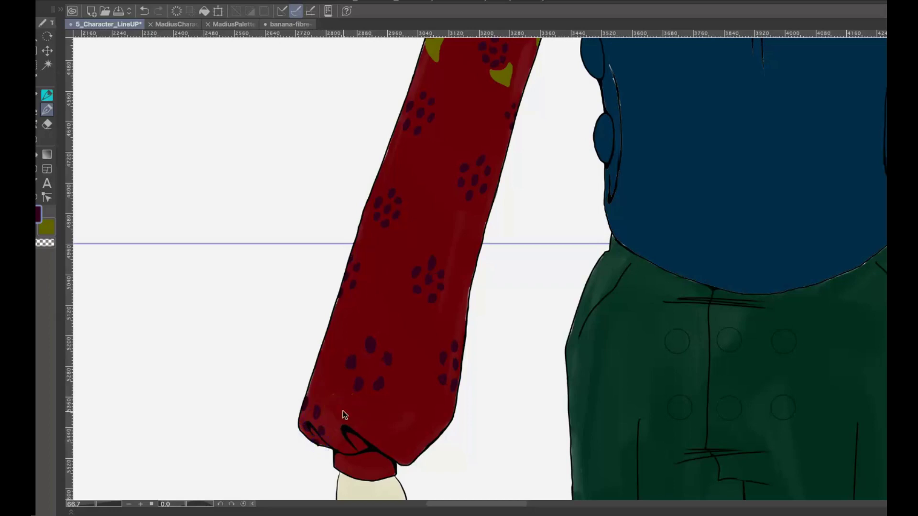
left_click(371, 364)
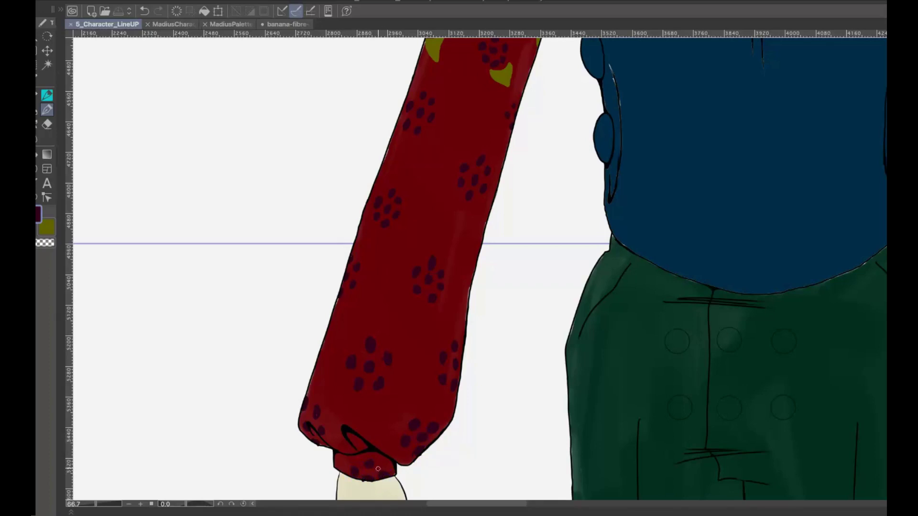
Switch to olive and paint triangles between the dot clusters on the upper part of the left-hand sleeve's forearm
key("x")
mouse_move(434, 85)
left_mouse_down()
mouse_move(440, 101)
mouse_move(435, 85)
left_mouse_up()
mouse_move(510, 133)
left_mouse_down()
mouse_move(493, 127)
mouse_move(502, 134)
left_mouse_up()
left_click_drag(400, 126, 393, 143)
mouse_move(445, 90)
left_mouse_down()
mouse_move(442, 97)
mouse_move(446, 88)
left_mouse_up()
mouse_move(452, 161)
left_mouse_down()
mouse_move(471, 149)
mouse_move(457, 129)
left_mouse_up()
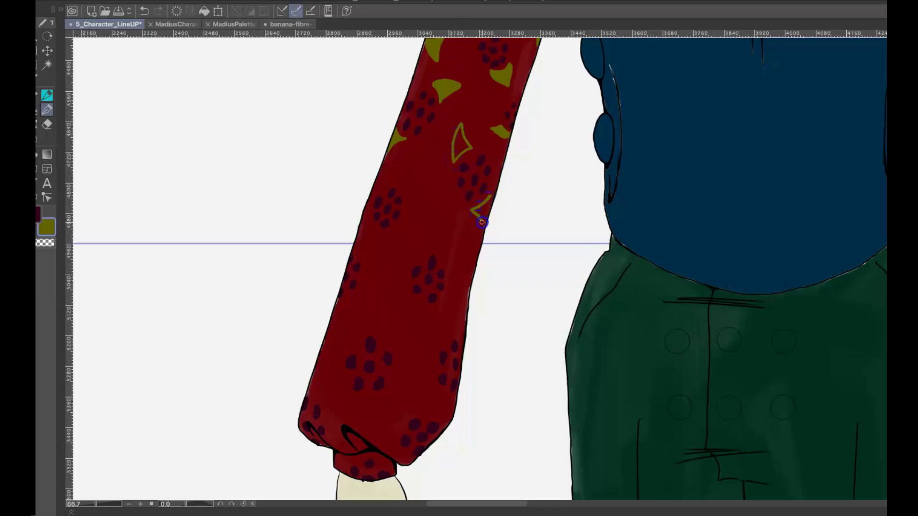
left_click_drag(482, 222, 491, 198)
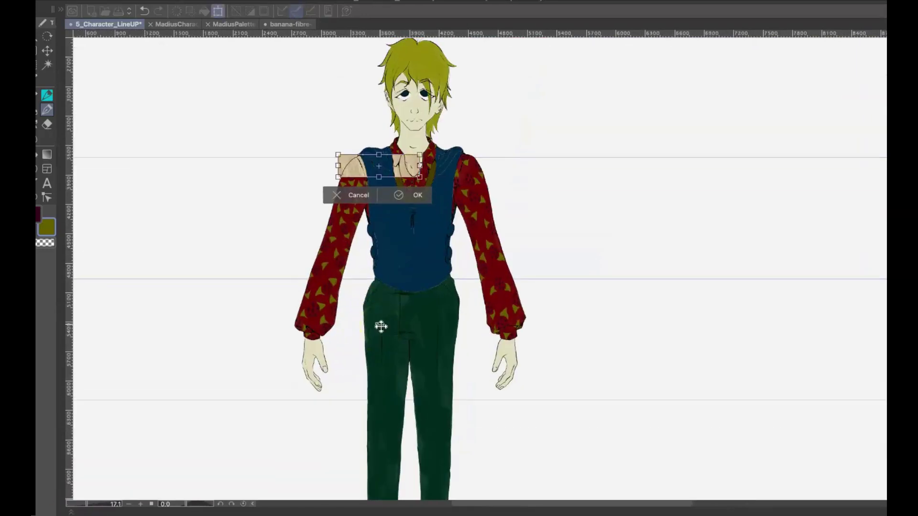
Move the banana-fibre texture piece from the left-hand shoulder up across the neck and shirt collar
key("Return")
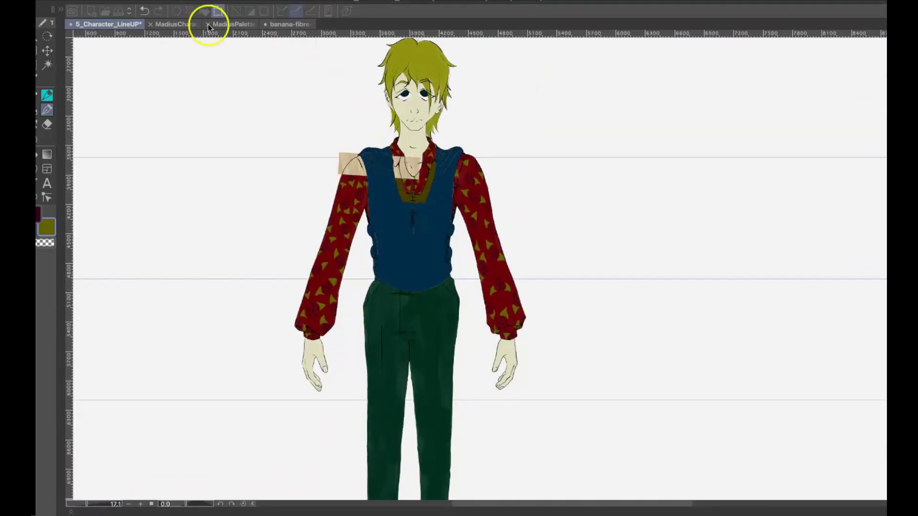
left_click(218, 12)
left_click_drag(411, 176, 465, 274)
left_click_drag(392, 219, 463, 201)
scroll(468, 215, "down", 6)
scroll(480, 160, "up", 2)
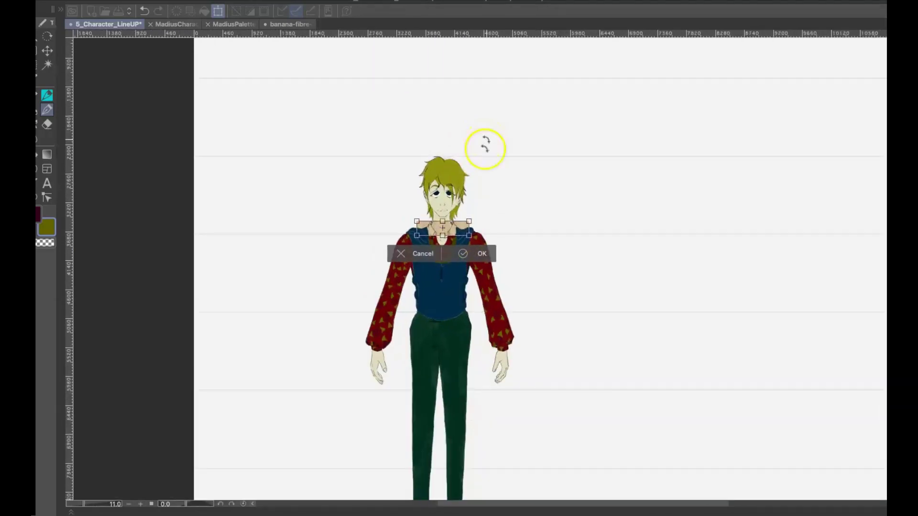
left_click(465, 255)
Move the second texture piece from the canvas corner over the left-hand shoulder and upper chest, and save the drawing
scroll(548, 205, "down", 6)
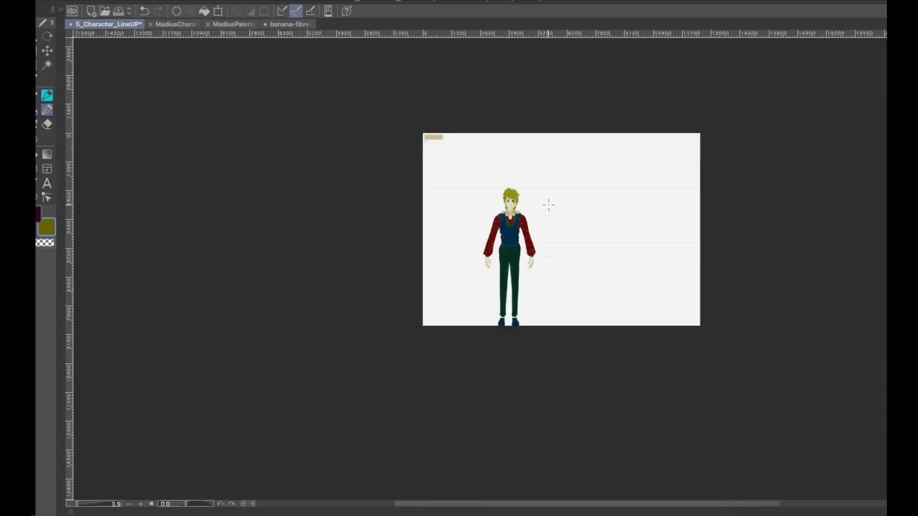
scroll(548, 205, "up", 5)
scroll(548, 205, "down", 1)
left_click(218, 11)
left_click_drag(326, 74, 487, 254)
scroll(450, 221, "up", 4)
scroll(479, 248, "up", 4)
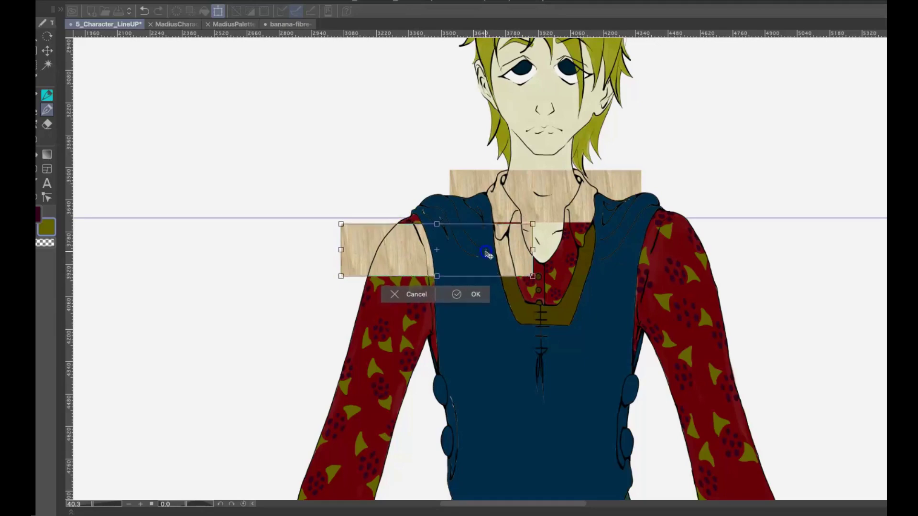
left_click(452, 294)
scroll(475, 318, "down", 4)
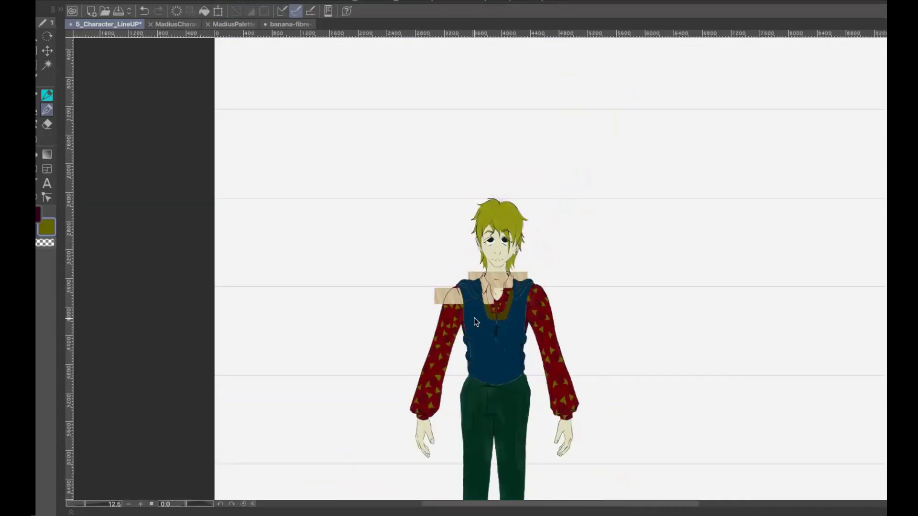
key("super+s")
Paste another texture piece and place it directly below the shoulder piece, over the upper sleeve and the shirt's button placket
key("super+v")
scroll(474, 317, "down", 3)
left_click(218, 11)
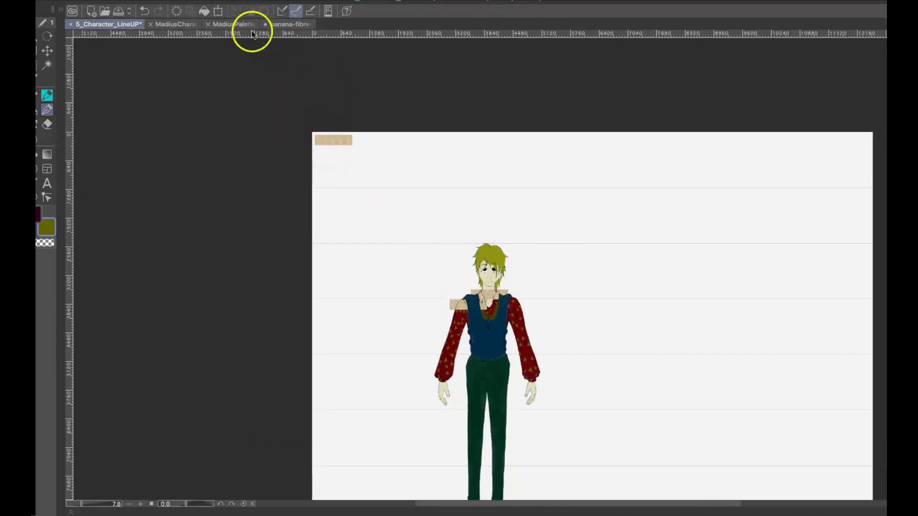
left_click_drag(343, 140, 493, 314)
scroll(455, 317, "up", 4)
scroll(494, 314, "up", 4)
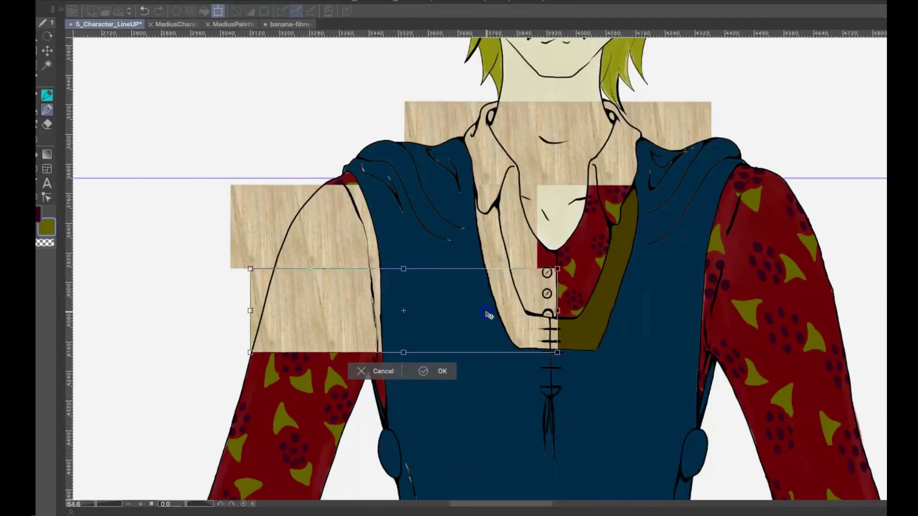
left_click(427, 370)
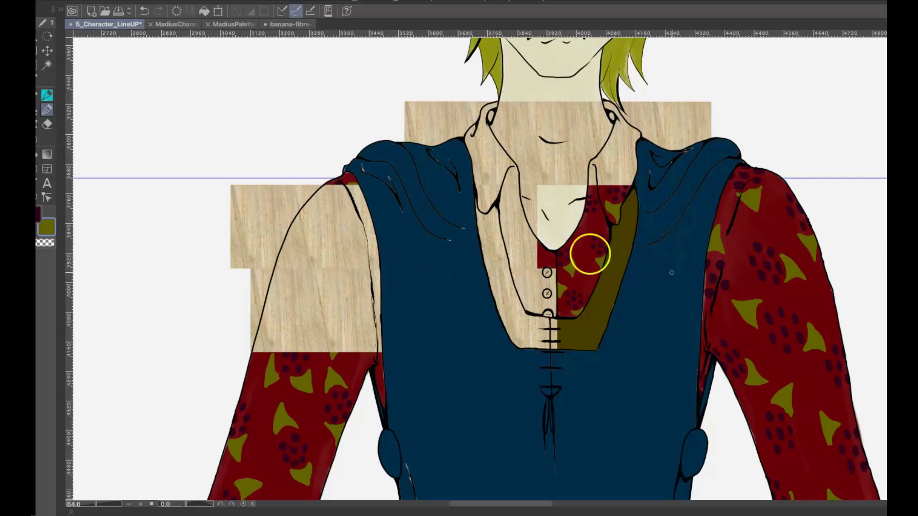
Shift the shoulder texture piece sideways to line up with the piece below it, and save the drawing
left_click(218, 10)
left_click_drag(414, 226, 433, 225)
key("Return")
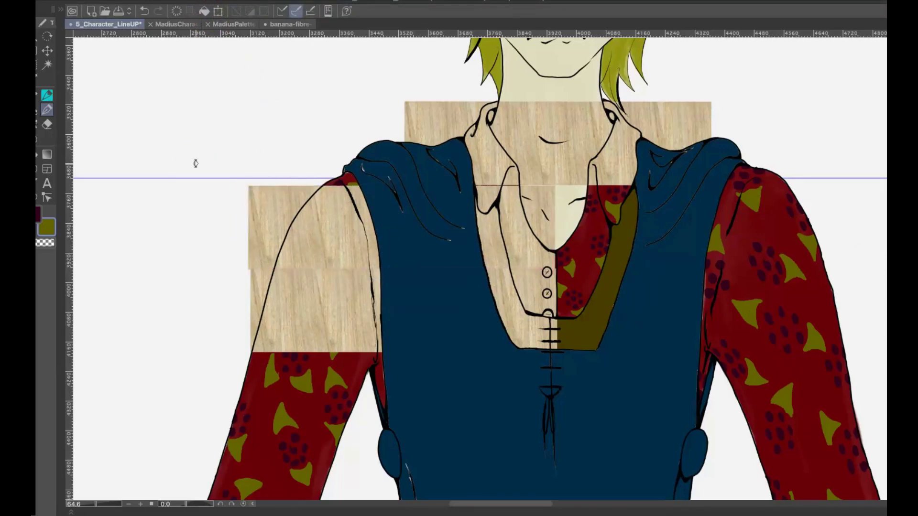
key("super+s")
Paste another copy of the texture piece and start transforming it
scroll(195, 163, "down", 2)
scroll(204, 216, "down", 5)
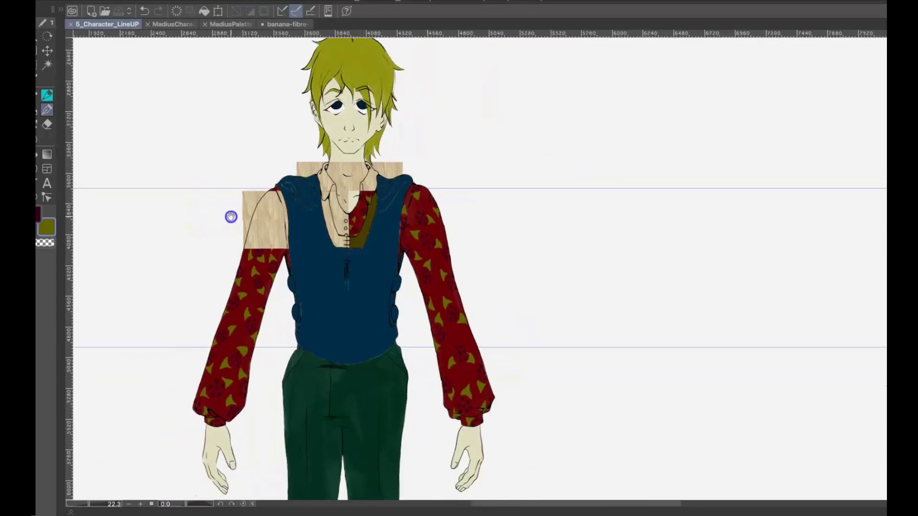
scroll(289, 276, "down", 2)
key("super+v")
key("super+t")
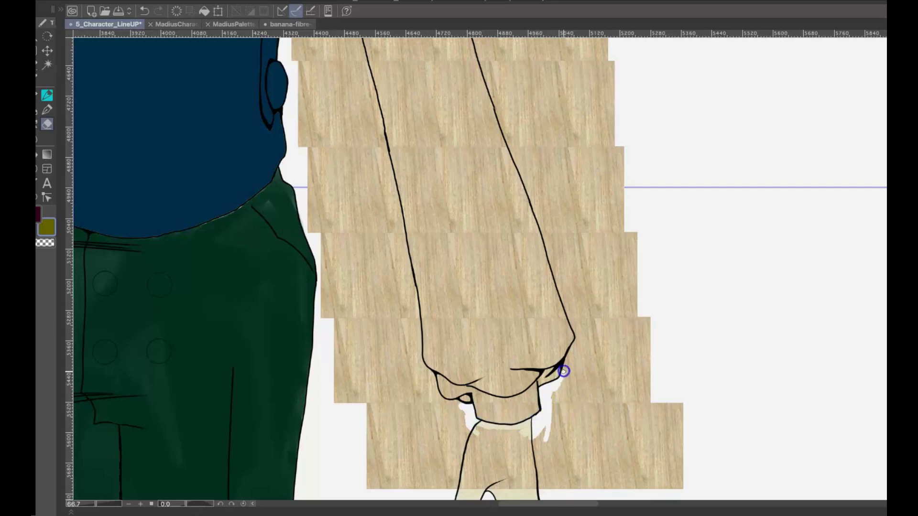
Erase the texture outside the right-hand sleeve's cuff and along both edges of the lower sleeve
left_click_drag(576, 332, 565, 364)
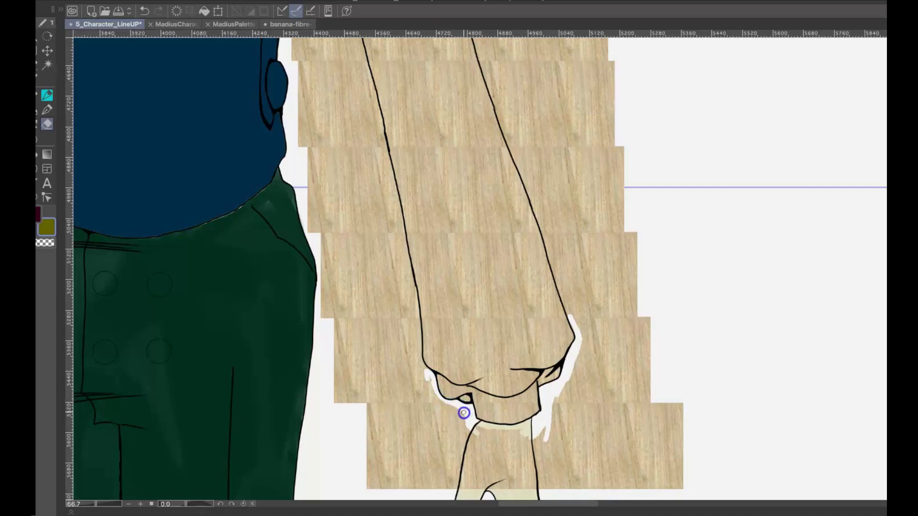
left_click_drag(463, 412, 471, 420)
left_click_drag(418, 339, 408, 288)
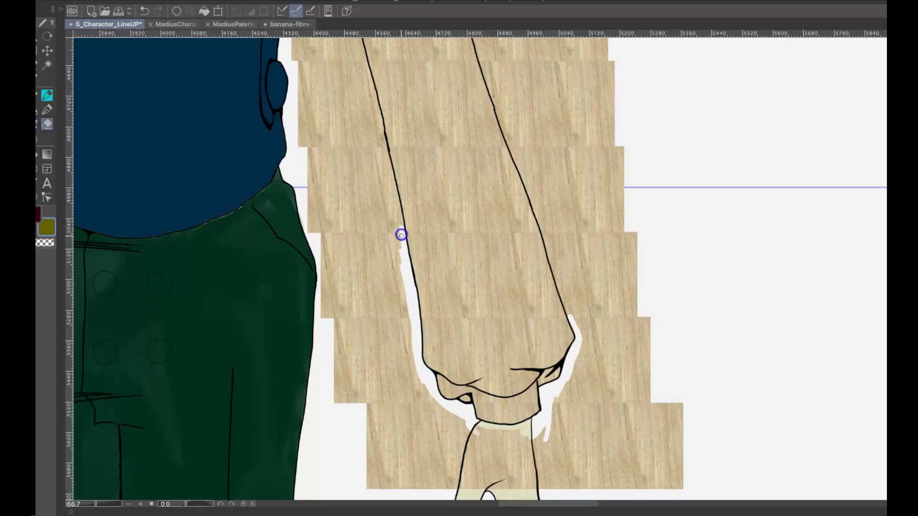
mouse_move(401, 234)
left_mouse_down()
mouse_move(399, 269)
mouse_move(443, 415)
left_mouse_up()
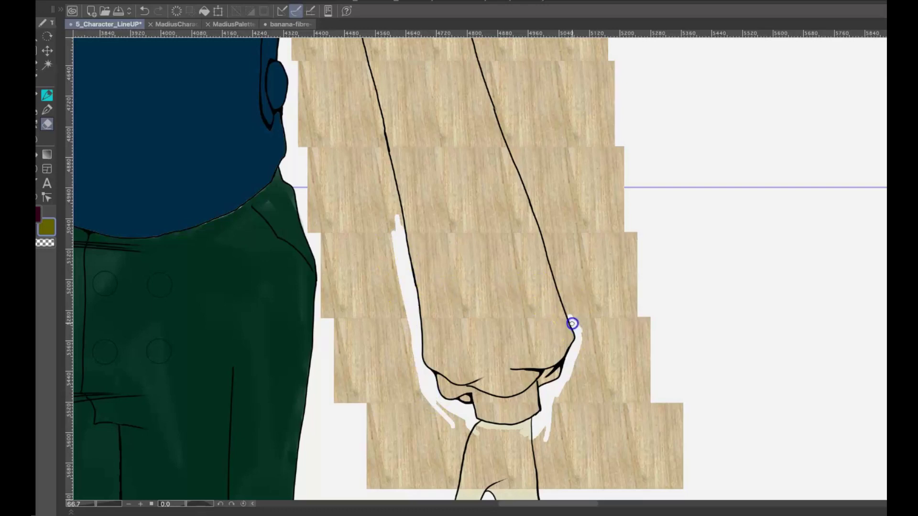
mouse_move(561, 282)
left_mouse_down()
mouse_move(587, 347)
mouse_move(574, 364)
mouse_move(562, 296)
left_mouse_up()
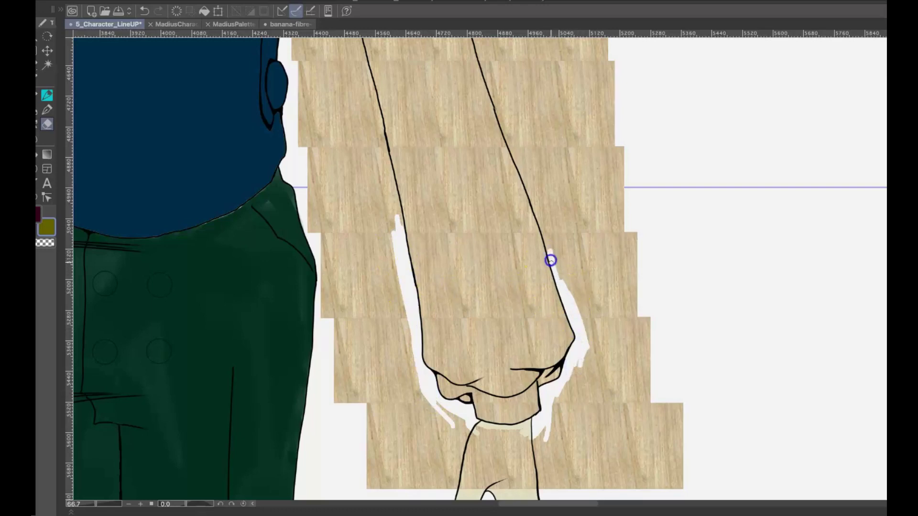
mouse_move(529, 194)
left_mouse_down()
mouse_move(568, 291)
mouse_move(527, 156)
left_mouse_up()
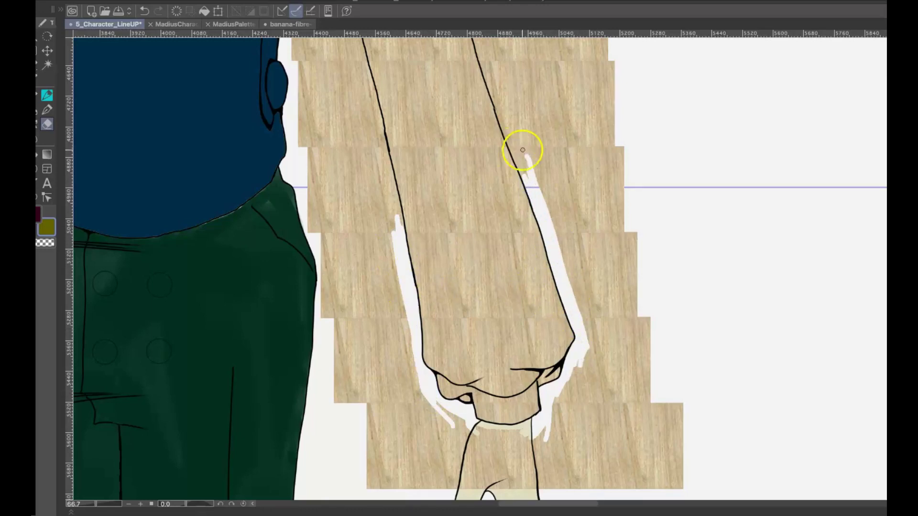
left_click_drag(504, 95, 604, 304)
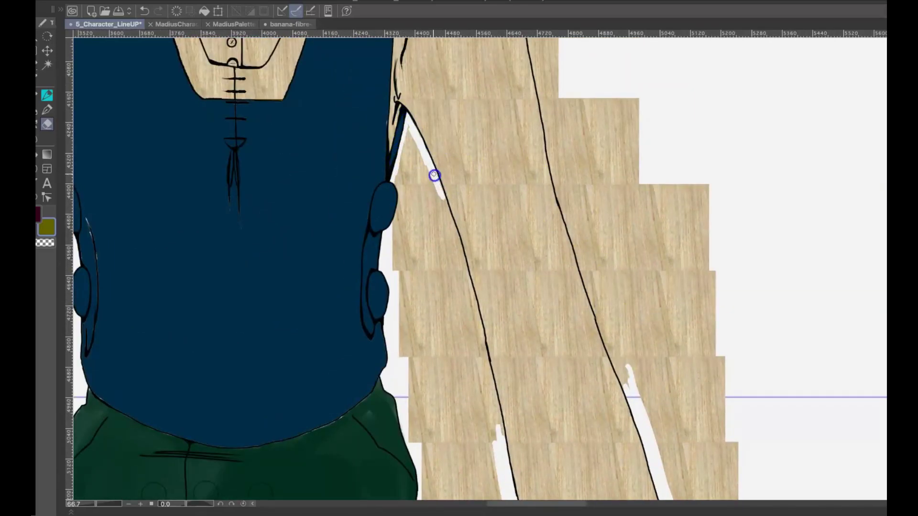
Erase the texture along the inner edge of the right-hand sleeve from the armpit down and along its outer edge near the elbow
left_click_drag(434, 175, 458, 241)
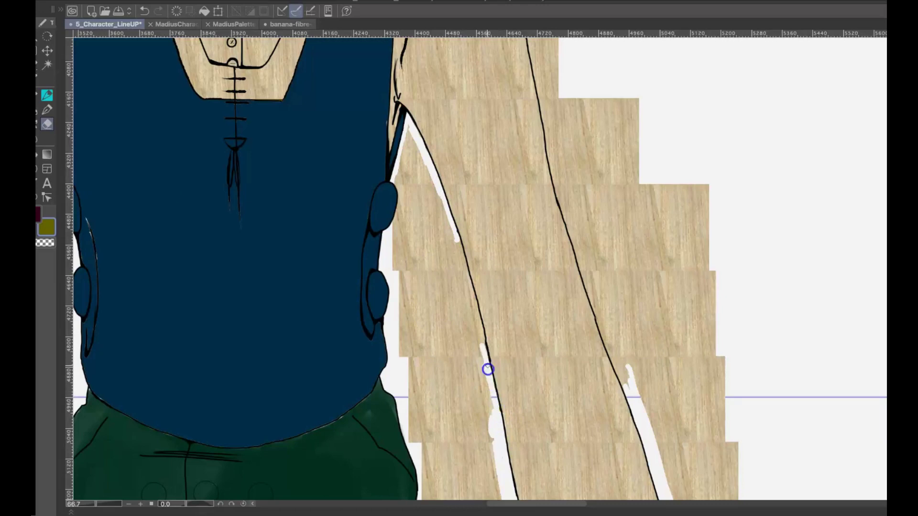
mouse_move(472, 300)
left_mouse_down()
mouse_move(454, 239)
mouse_move(482, 350)
mouse_move(446, 221)
mouse_move(459, 267)
mouse_move(422, 163)
mouse_move(406, 146)
left_mouse_up()
left_click_drag(627, 366, 597, 252)
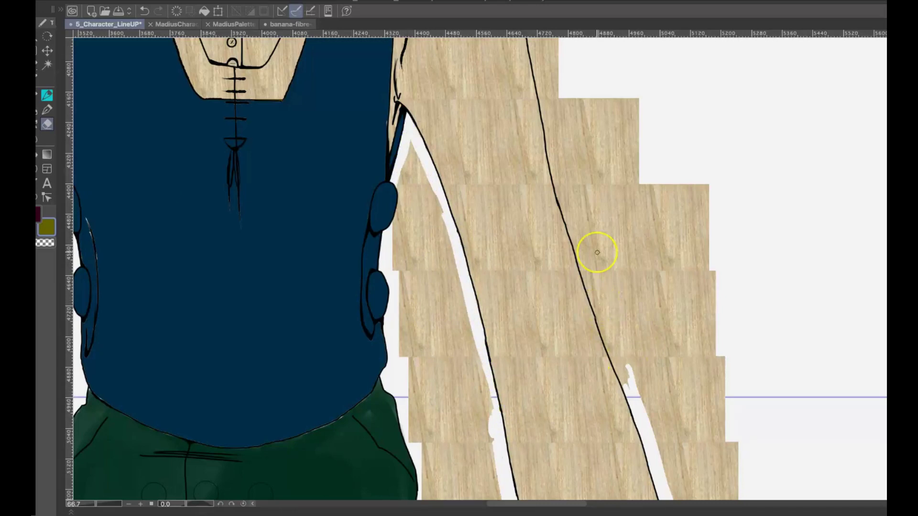
mouse_move(621, 359)
left_mouse_down()
mouse_move(625, 373)
mouse_move(610, 340)
left_mouse_up()
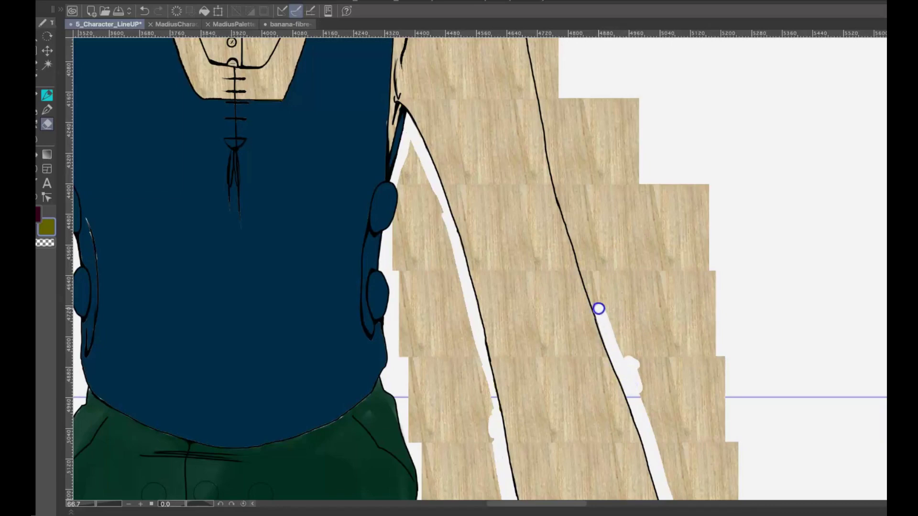
mouse_move(598, 308)
left_mouse_down()
mouse_move(571, 222)
mouse_move(655, 418)
left_mouse_up()
Erase the texture outside the right-hand shoulder and along the outer edge of the upper arm
scroll(669, 363, "up", 5)
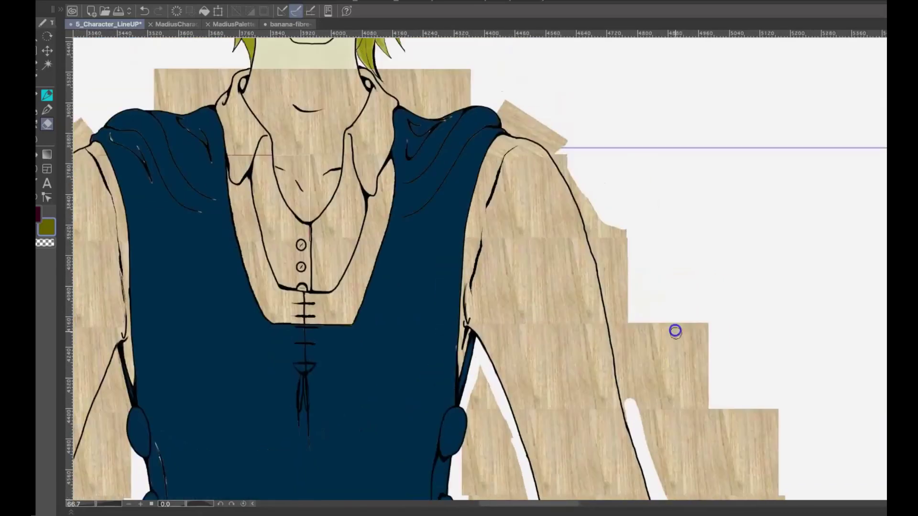
left_click_drag(505, 106, 492, 124)
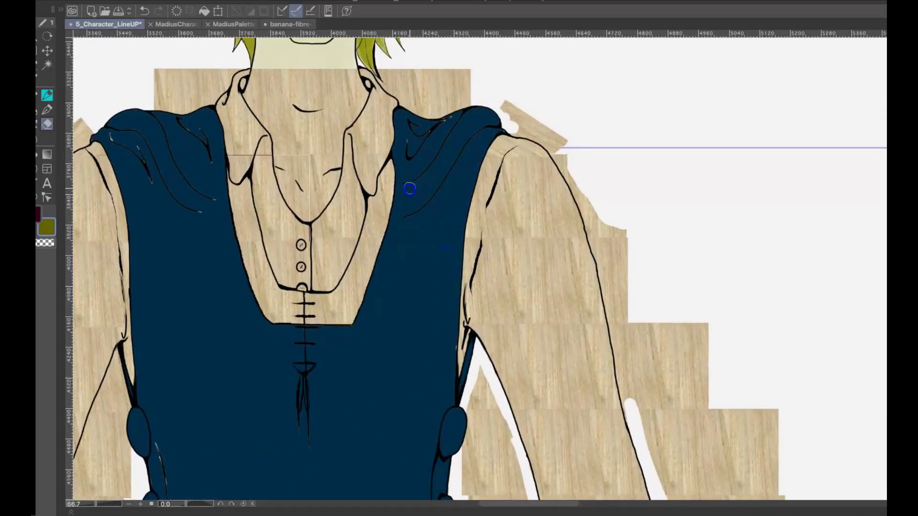
mouse_move(405, 104)
left_mouse_down()
mouse_move(367, 48)
mouse_move(364, 61)
mouse_move(422, 111)
mouse_move(444, 115)
mouse_move(437, 80)
mouse_move(464, 71)
mouse_move(517, 130)
mouse_move(558, 157)
left_mouse_up()
left_click_drag(577, 190, 606, 279)
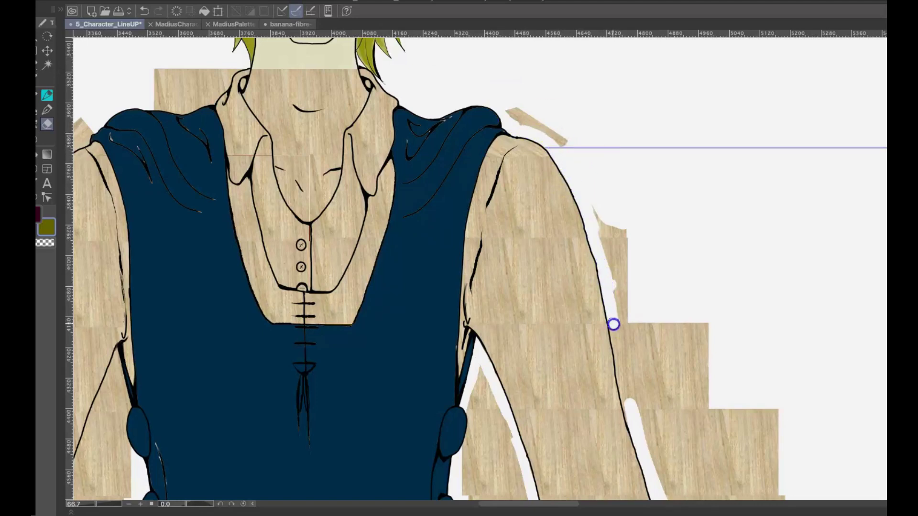
mouse_move(613, 325)
left_mouse_down()
mouse_move(622, 380)
mouse_move(588, 203)
left_mouse_up()
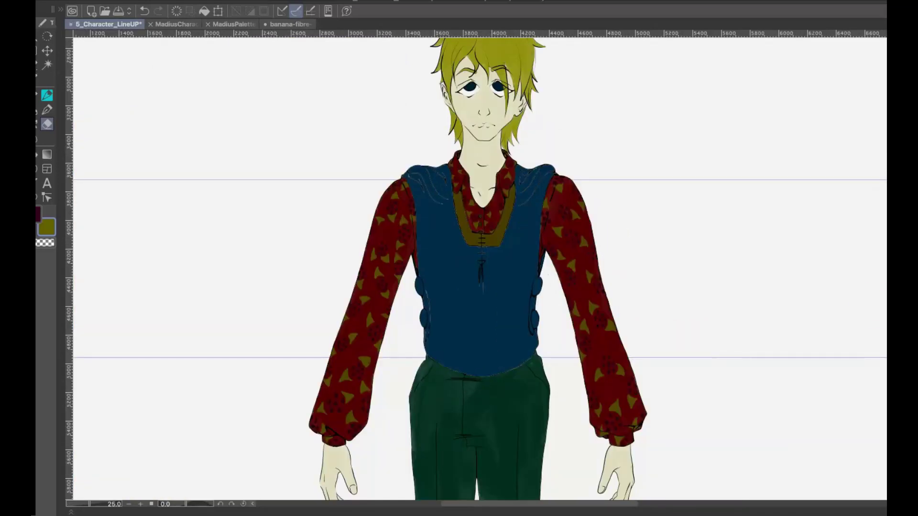
Check the textured shirt up close and as a whole, and save the drawing
scroll(610, 256, "up", 4)
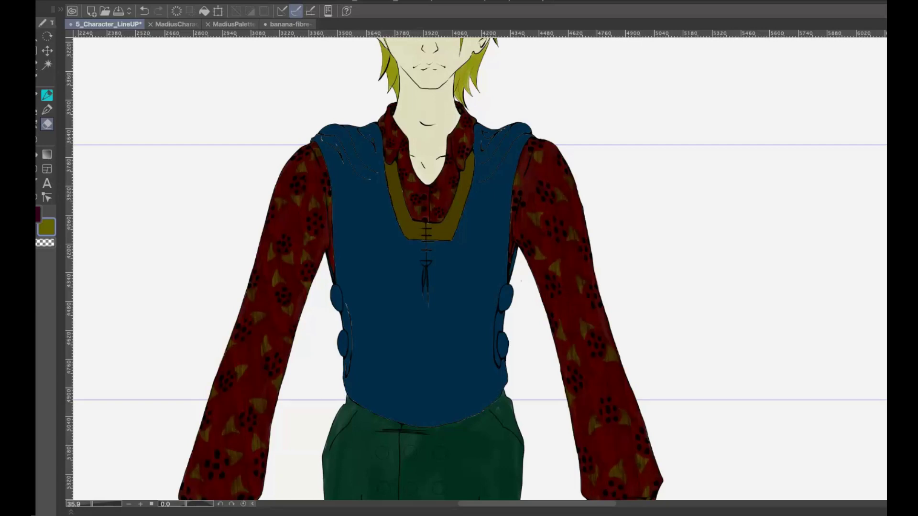
scroll(519, 270, "down", 4)
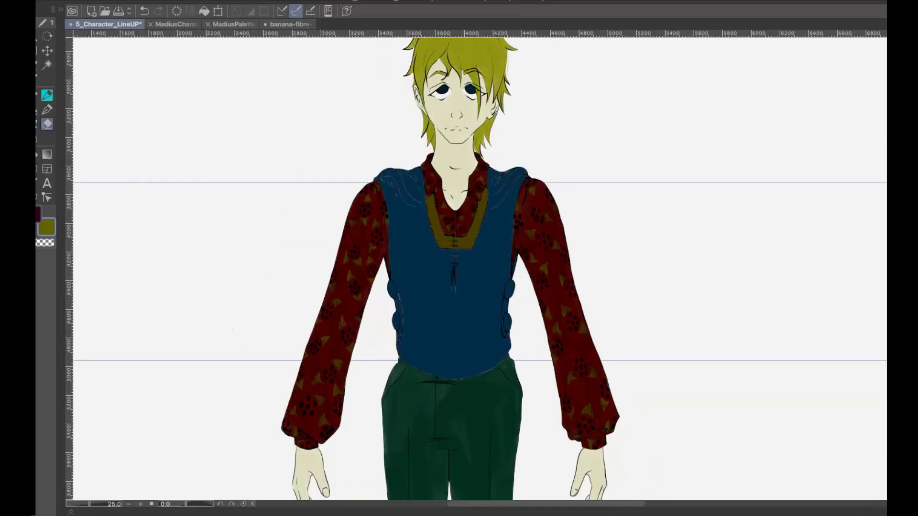
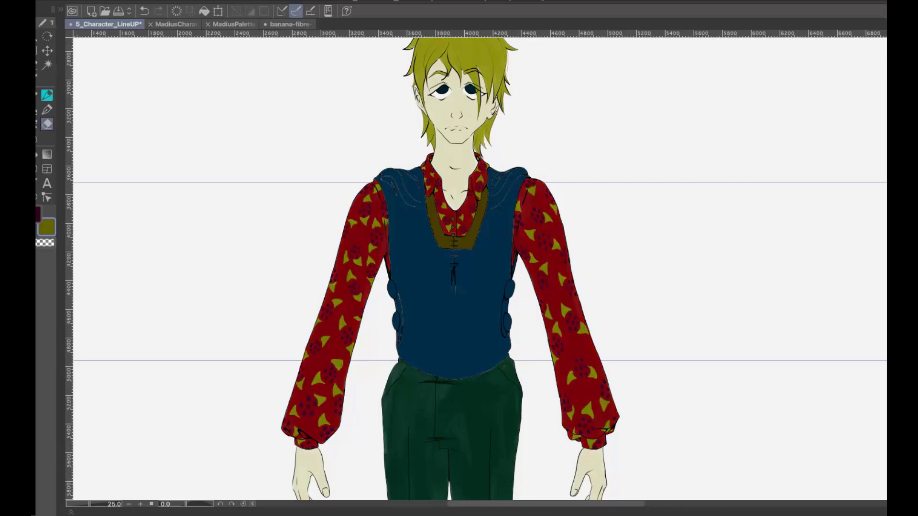
scroll(624, 210, "up", 5)
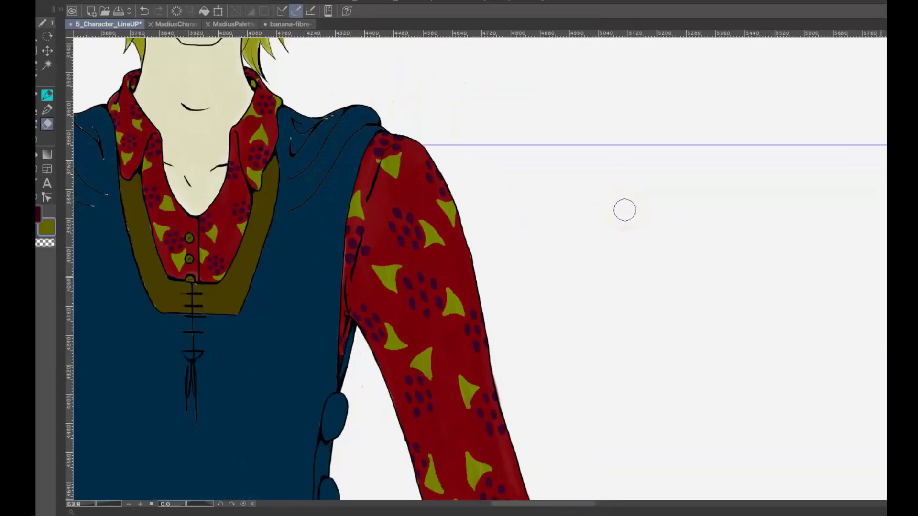
scroll(625, 210, "down", 6)
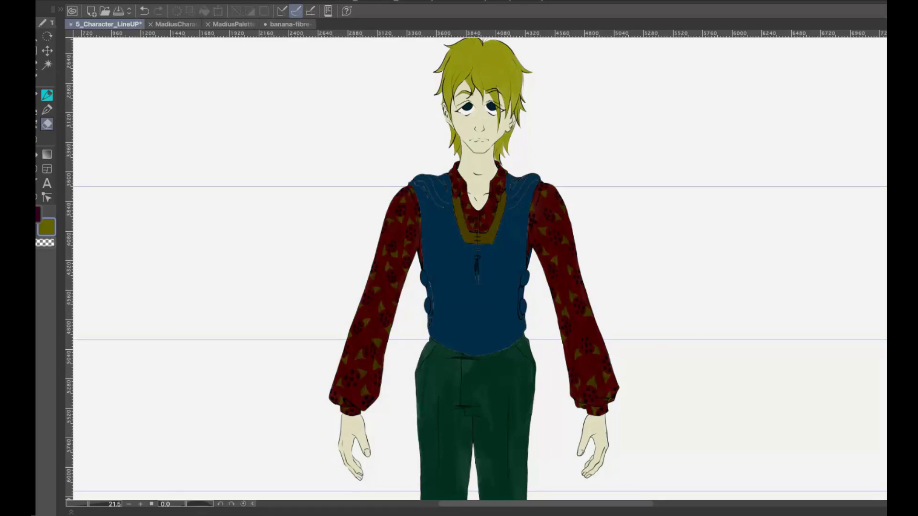
key("ctrl+s")
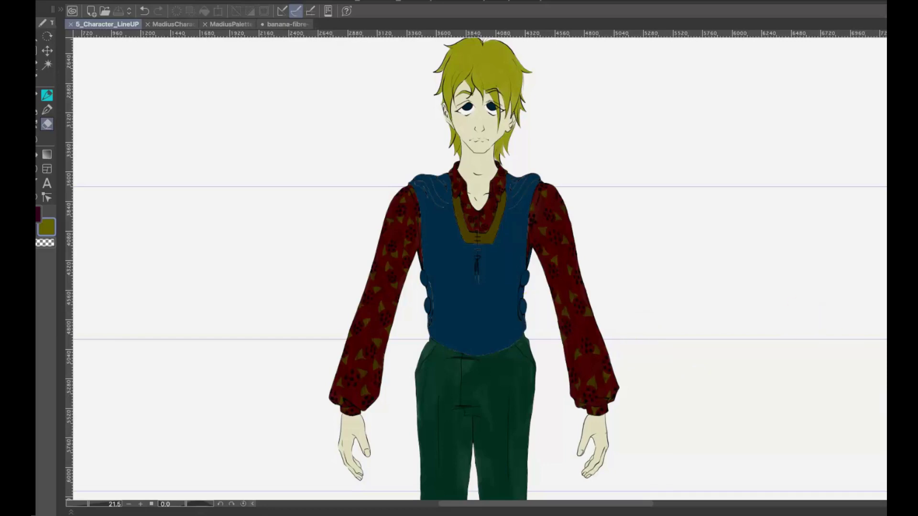
Look at the vest, and switch to the palette document and the character sheet for reference
scroll(540, 199, "up", 5)
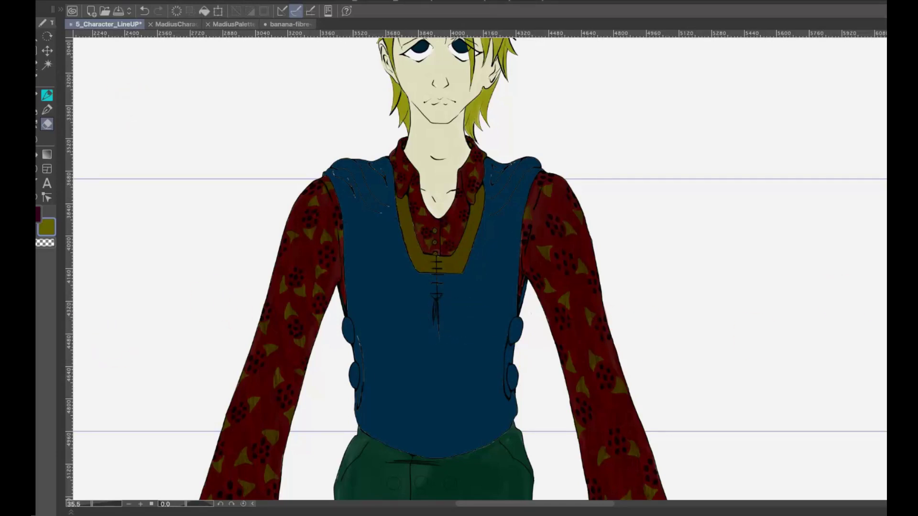
left_click(238, 25)
left_click(167, 24)
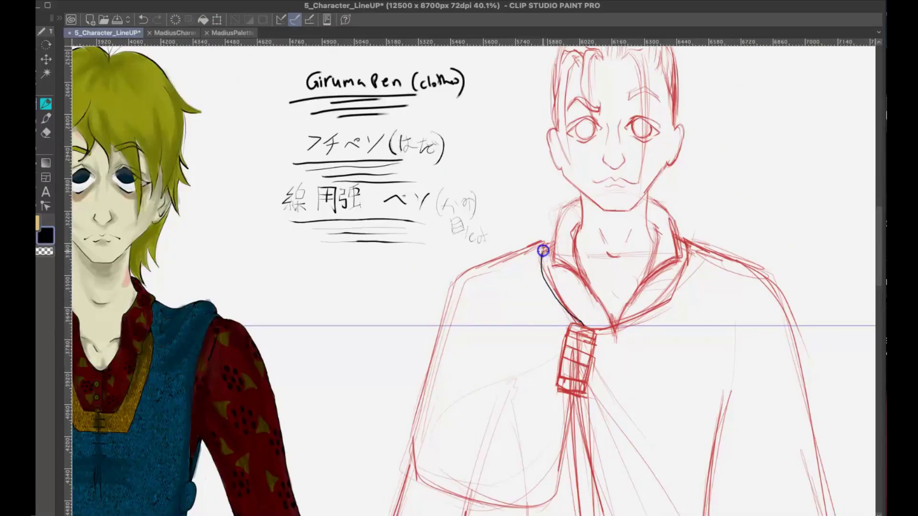
Ink the cloak's neckline over the red sketch from one shoulder around to the other, including the short shoulder ends, and save the drawing
left_click_drag(543, 250, 545, 244)
scroll(554, 235, "up", 3)
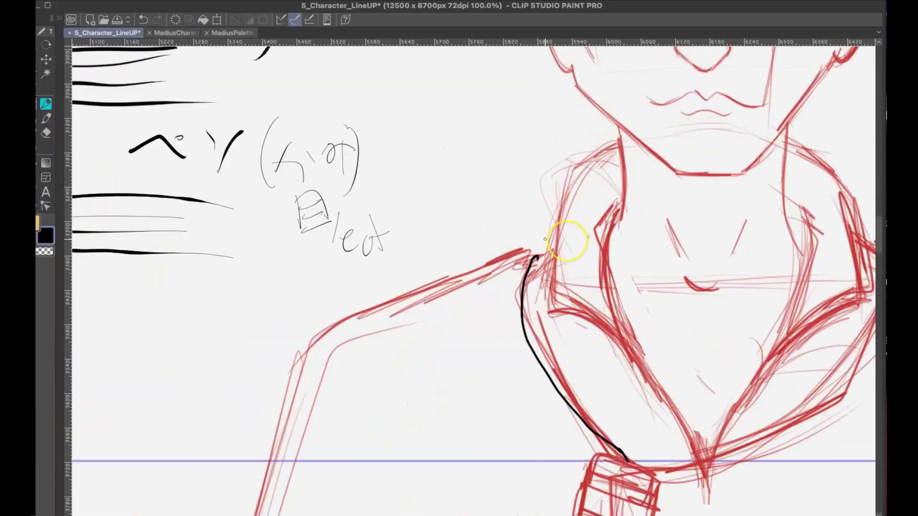
key("ctrl+z")
mouse_move(634, 465)
left_mouse_down()
mouse_move(526, 336)
mouse_move(543, 254)
left_mouse_up()
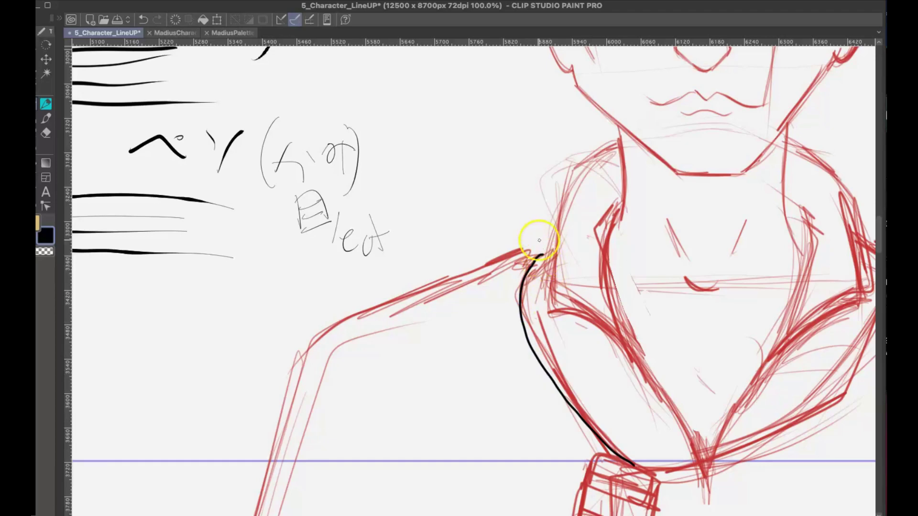
mouse_move(635, 465)
left_mouse_down()
mouse_move(655, 465)
mouse_move(850, 383)
mouse_move(871, 334)
left_mouse_up()
scroll(770, 233, "right", 3)
left_click_drag(710, 366, 713, 357)
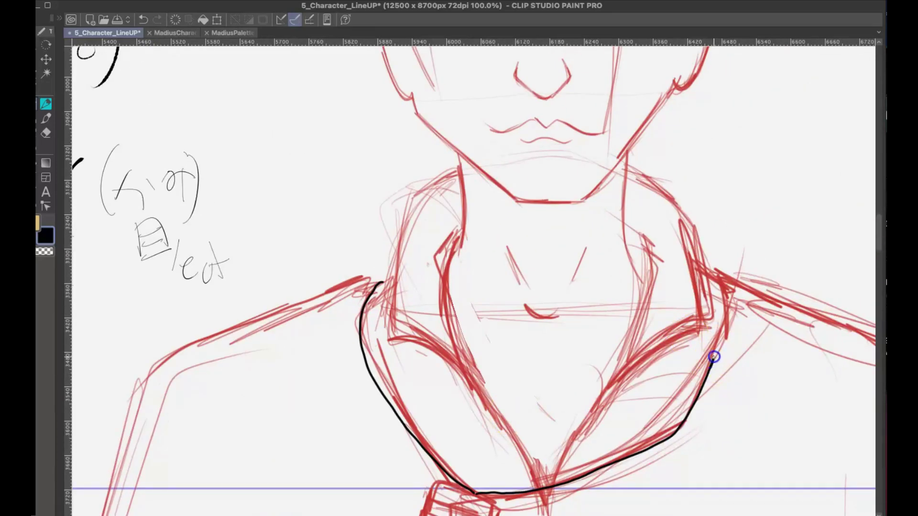
left_click_drag(714, 274, 742, 286)
left_click_drag(382, 282, 351, 281)
key("super+s")
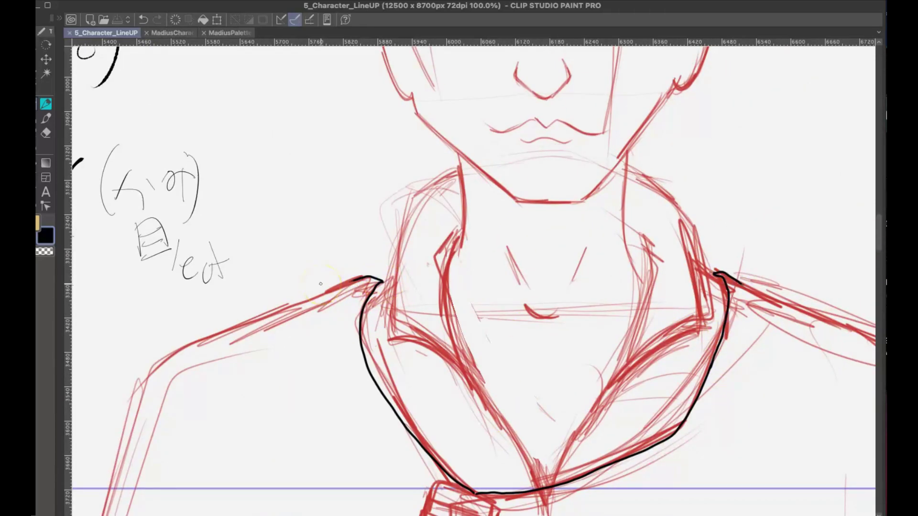
Ink the outline and inner fold of the left-hand collar flap down to the point of the V neckline, and save the drawing
left_click_drag(460, 235, 448, 318)
mouse_move(540, 488)
left_mouse_down()
mouse_move(467, 377)
mouse_move(448, 251)
mouse_move(446, 274)
mouse_move(537, 490)
left_mouse_up()
key("super+z")
scroll(454, 324, "up", 5)
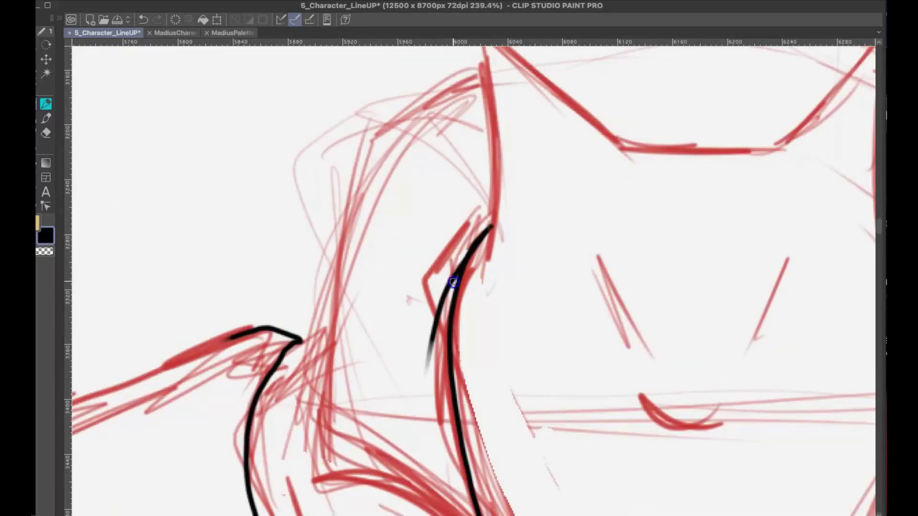
mouse_move(453, 285)
left_mouse_down()
mouse_move(485, 232)
mouse_move(479, 238)
mouse_move(489, 176)
mouse_move(474, 237)
mouse_move(492, 146)
mouse_move(469, 251)
mouse_move(443, 150)
mouse_move(369, 325)
mouse_move(470, 445)
left_mouse_up()
scroll(459, 260, "down", 2)
scroll(459, 260, "down", 1)
key("ctrl+s")
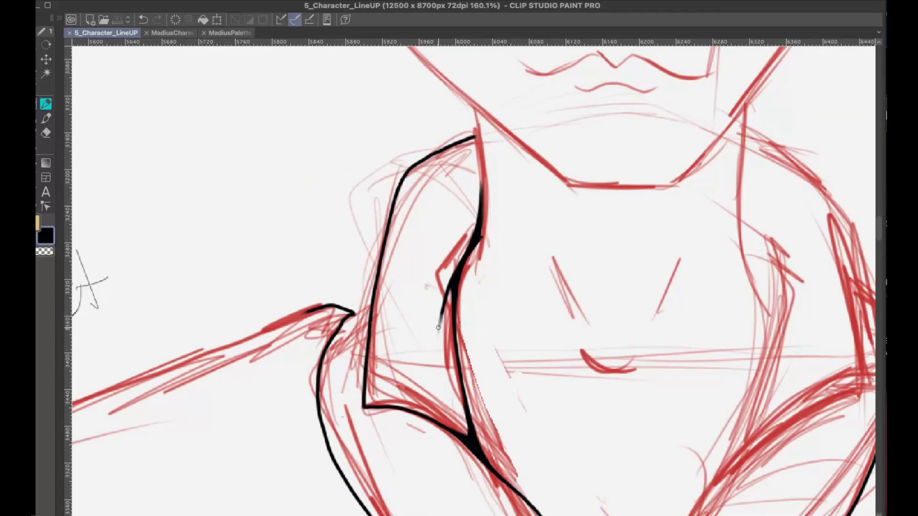
Thicken the collar's upper corner and the cloak edge beside the left-hand shoulder, join the cloak to the collar, and save the drawing
left_click_drag(474, 139, 476, 149)
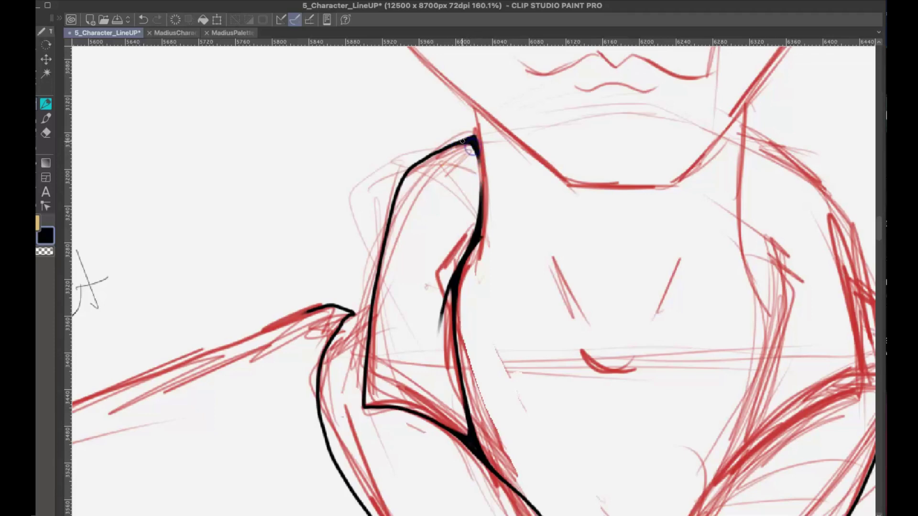
key("ctrl+s")
mouse_move(370, 310)
left_mouse_down()
mouse_move(320, 365)
mouse_move(329, 354)
left_mouse_up()
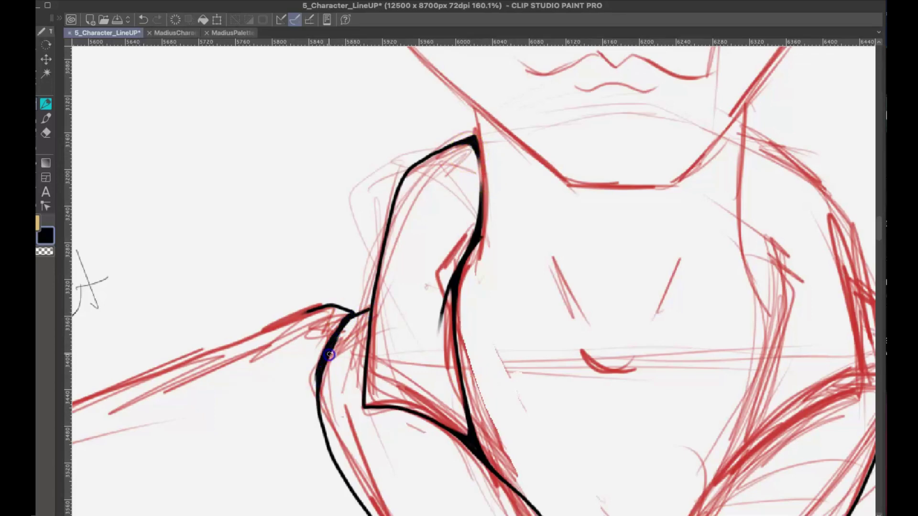
key("ctrl+s")
left_click_drag(700, 307, 593, 274)
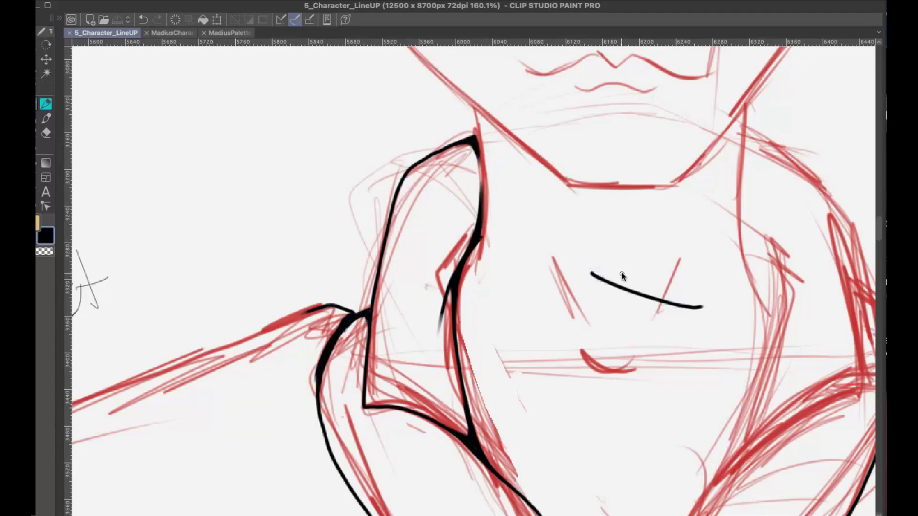
key("ctrl+z")
left_click_drag(791, 359, 614, 297)
Ink both sides of the neck, the two slanted neck lines and the small curve at the base of the throat
scroll(627, 242, "down", 5)
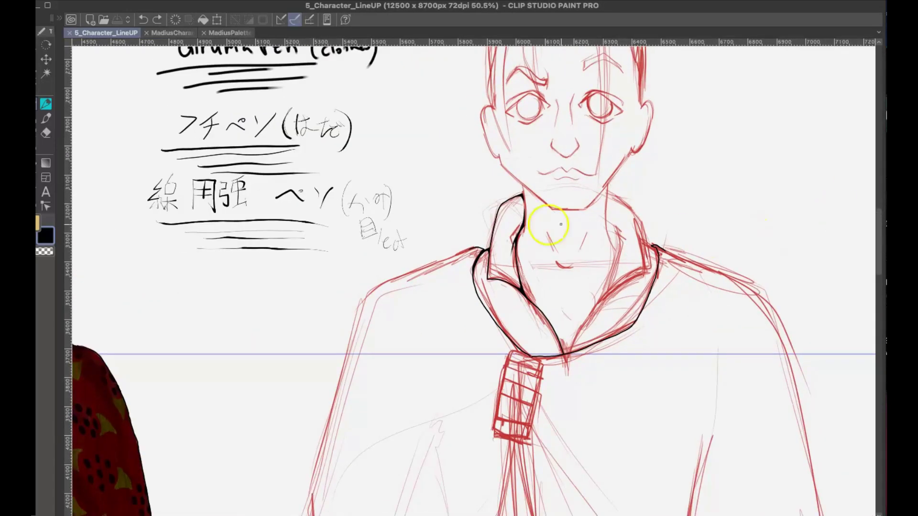
scroll(549, 228, "up", 3)
left_click_drag(490, 154, 493, 211)
left_click_drag(660, 135, 669, 254)
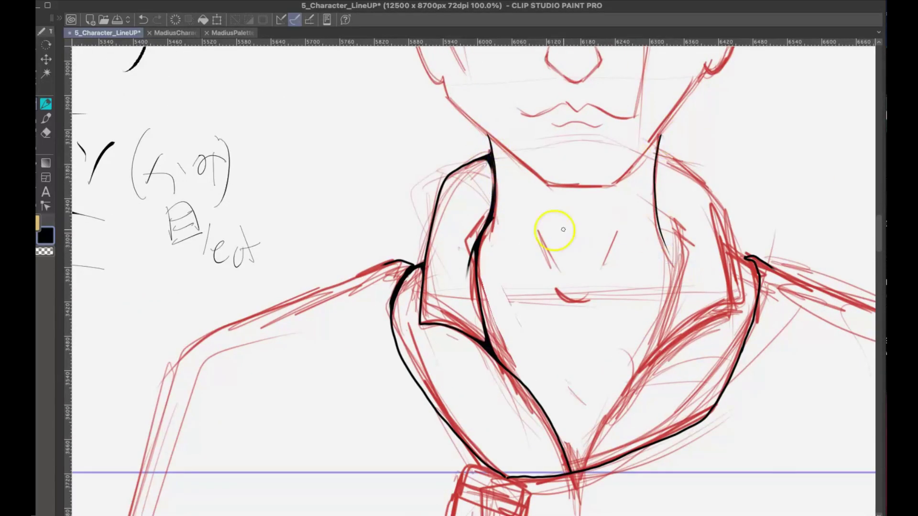
left_click_drag(538, 224, 552, 274)
left_click_drag(599, 274, 618, 221)
left_click_drag(555, 288, 588, 290)
Ink the nostril sides, a short line on the nose bridge, and the mouth and lower lip over the face sketch
scroll(603, 257, "up", 1)
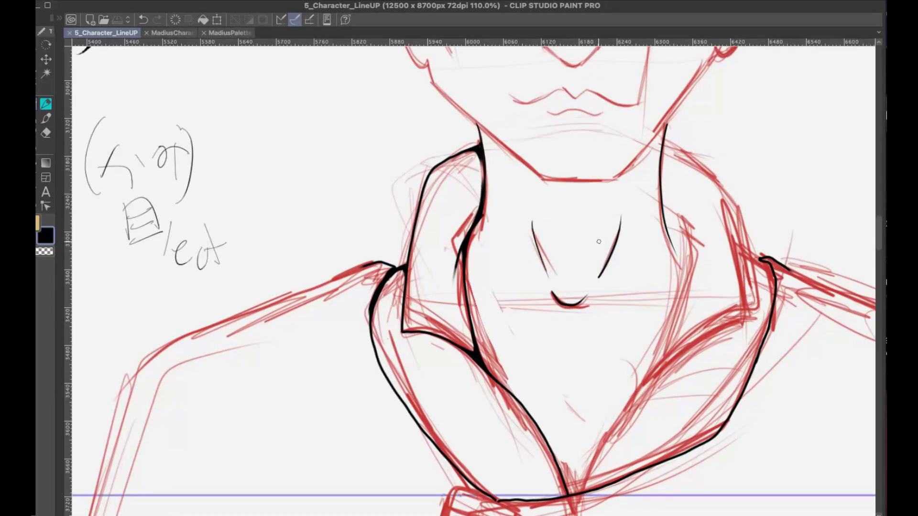
scroll(598, 240, "up", 5)
left_click_drag(572, 254, 578, 278)
mouse_move(616, 282)
left_mouse_down()
mouse_move(629, 264)
mouse_move(622, 252)
left_mouse_up()
left_click_drag(614, 166, 611, 187)
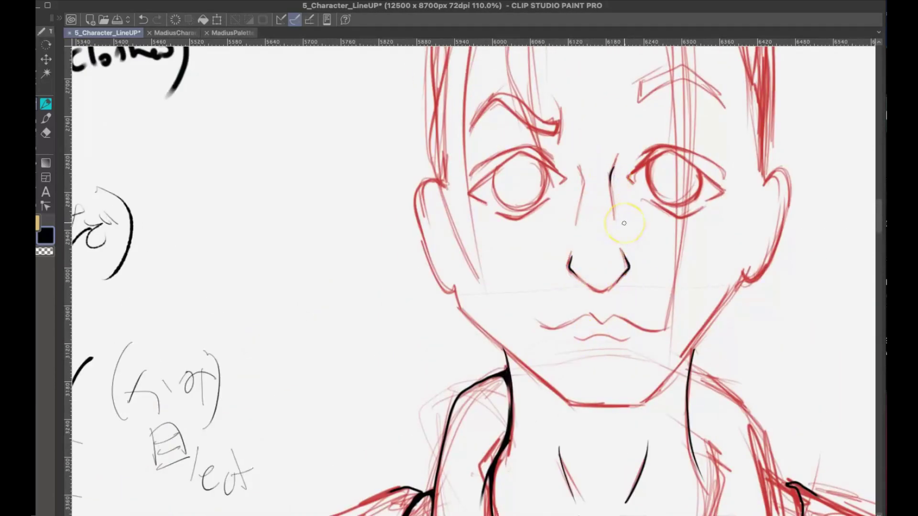
mouse_move(538, 323)
left_mouse_down()
mouse_move(608, 314)
mouse_move(665, 328)
left_mouse_up()
left_click_drag(575, 338, 631, 338)
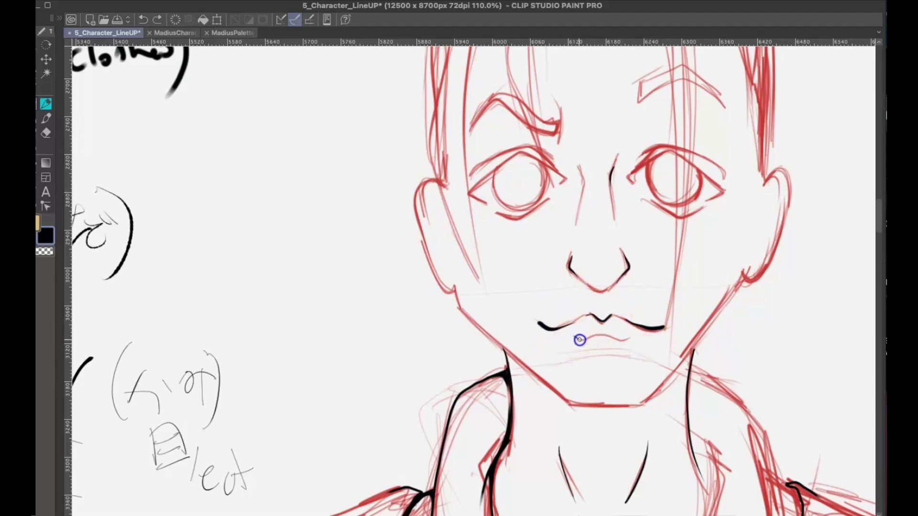
Ink the inner folds and the upper rim of the left-hand ear over the sketch, and save the drawing
key("ctrl+h")
key("ctrl+h")
left_click(440, 215)
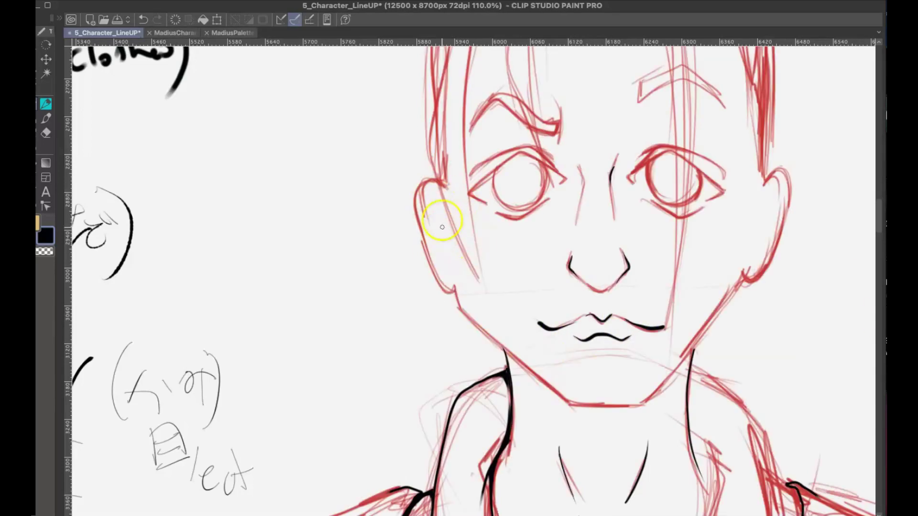
key("ctrl+z")
left_click_drag(443, 272, 456, 268)
mouse_move(441, 202)
left_mouse_down()
mouse_move(423, 211)
mouse_move(443, 271)
left_mouse_up()
left_click_drag(443, 220, 454, 256)
left_click_drag(441, 248, 430, 226)
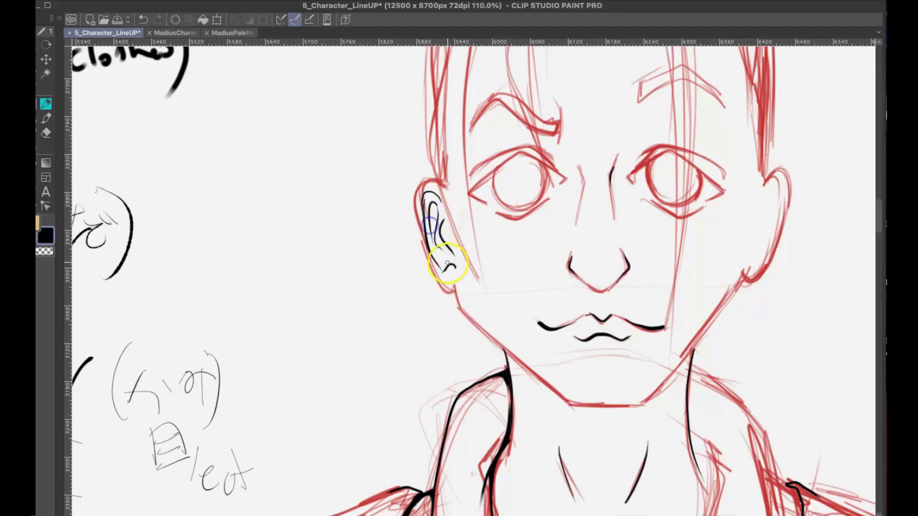
mouse_move(438, 180)
left_mouse_down()
mouse_move(424, 231)
mouse_move(451, 290)
mouse_move(449, 229)
mouse_move(393, 199)
left_mouse_up()
key("ctrl+s")
Ink the left-hand jawline from the earlobe down to the chin and strengthen the outer edge of that ear
scroll(483, 296, "up", 5)
mouse_move(326, 178)
left_mouse_down()
mouse_move(508, 379)
mouse_move(582, 409)
left_mouse_up()
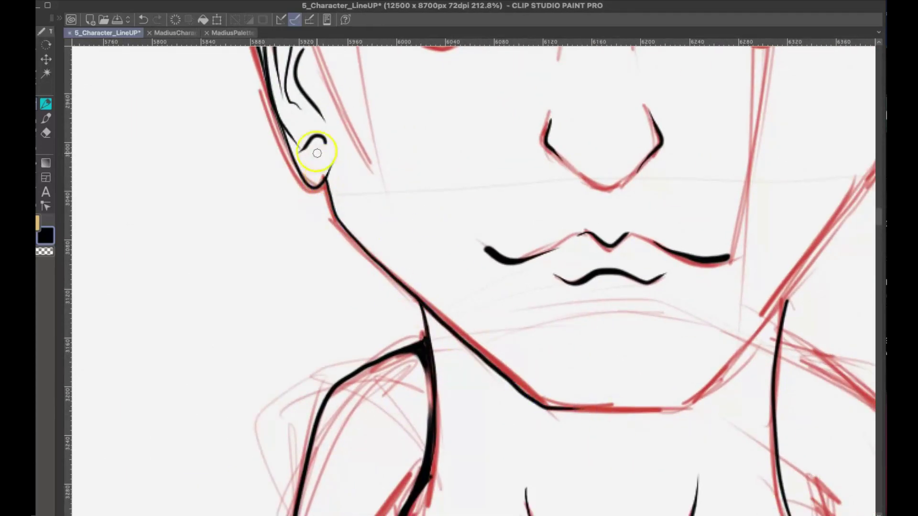
left_click_drag(281, 126, 336, 330)
mouse_move(300, 229)
left_mouse_down()
mouse_move(301, 260)
mouse_move(299, 246)
left_mouse_up()
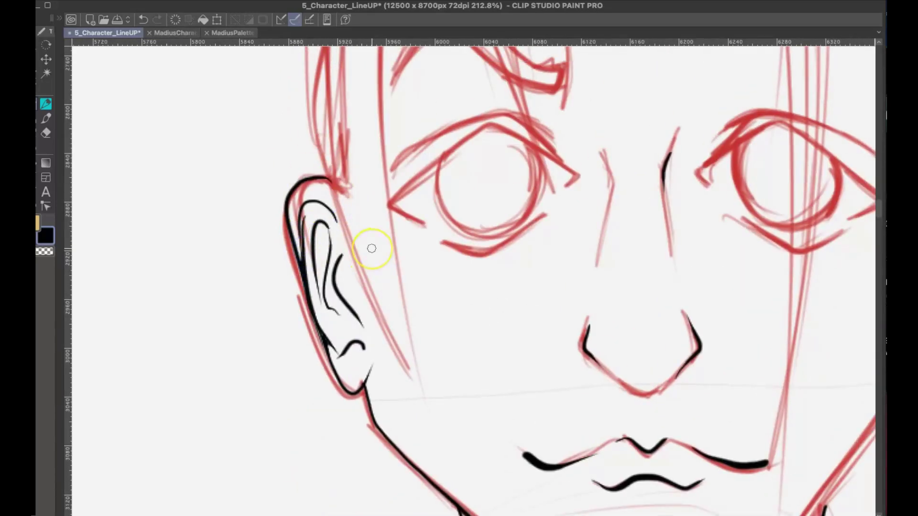
Ink the outline and inner folds of the right-hand ear, redrawing the strokes that miss the sketch
left_click_drag(658, 344, 459, 227)
mouse_move(770, 91)
left_mouse_down()
mouse_move(785, 72)
mouse_move(784, 186)
left_mouse_up()
mouse_move(740, 200)
left_mouse_down()
mouse_move(773, 193)
mouse_move(758, 224)
mouse_move(778, 204)
left_mouse_up()
key("super+z")
mouse_move(765, 110)
left_mouse_down()
mouse_move(744, 193)
mouse_move(784, 185)
left_mouse_up()
mouse_move(788, 135)
left_mouse_down()
mouse_move(766, 193)
mouse_move(798, 167)
left_mouse_up()
mouse_move(723, 239)
left_mouse_down()
mouse_move(790, 186)
mouse_move(770, 213)
left_mouse_up()
left_click_drag(744, 163, 681, 263)
mouse_move(704, 166)
left_mouse_down()
mouse_move(733, 137)
mouse_move(749, 202)
left_mouse_up()
key("super+z")
left_click_drag(717, 141, 749, 185)
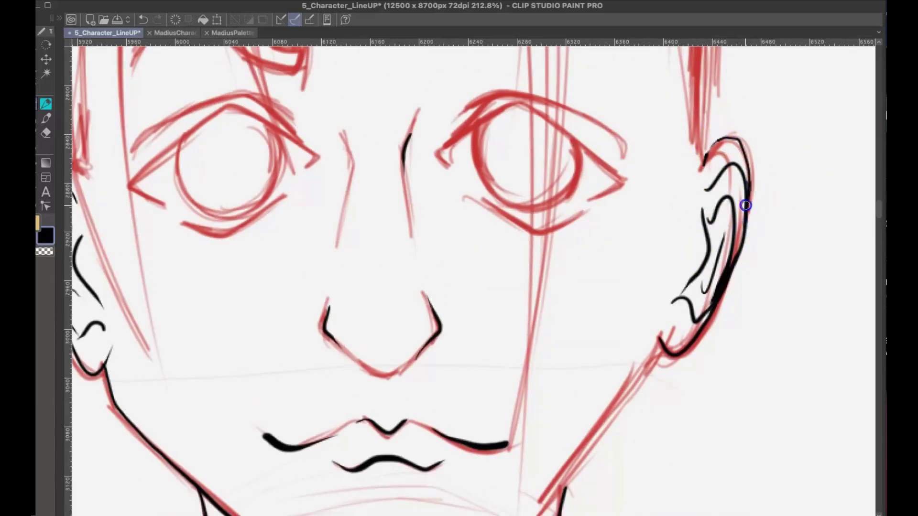
Ink the right-hand jawline from the earlobe to the chin and thicken it where it meets the neck
scroll(738, 123, "down", 3)
mouse_move(496, 403)
left_mouse_down()
mouse_move(567, 406)
mouse_move(593, 387)
mouse_move(693, 242)
mouse_move(687, 125)
left_mouse_up()
key("super+z")
scroll(694, 238, "up", 3)
mouse_move(685, 145)
left_mouse_down()
mouse_move(659, 196)
mouse_move(480, 407)
left_mouse_up()
left_click_drag(580, 316, 639, 214)
scroll(639, 215, "down", 4)
scroll(639, 214, "up", 2)
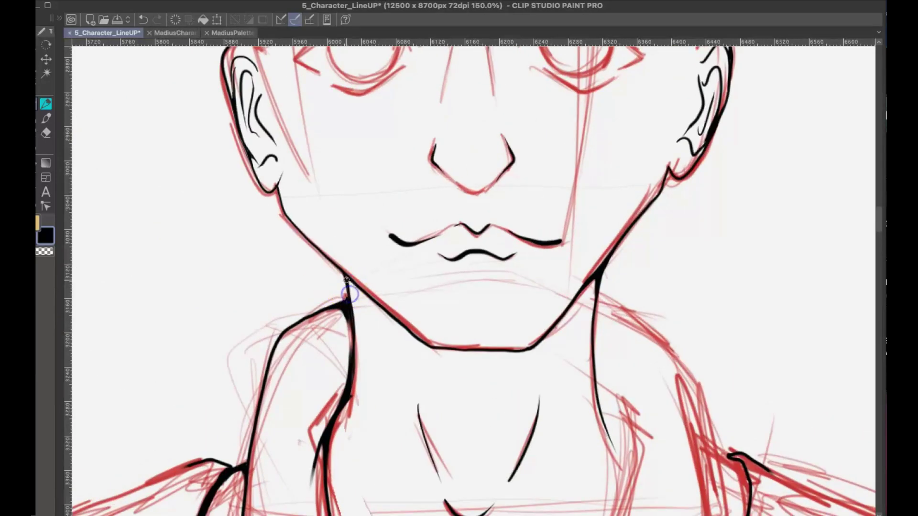
Thicken the junctions where the jawline meets both sides of the neck, and save the drawing
scroll(349, 258, "up", 3)
left_click_drag(352, 306, 374, 319)
mouse_move(355, 375)
left_mouse_down()
mouse_move(371, 322)
mouse_move(393, 338)
left_mouse_up()
left_click_drag(704, 355, 756, 290)
key("ctrl+s")
scroll(756, 290, "down", 5)
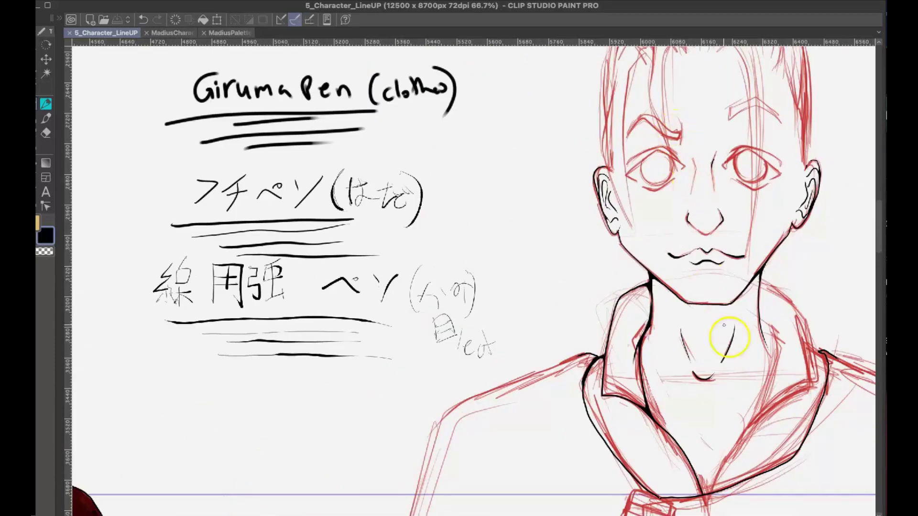
Ink the right-hand inner collar edge from the V neckline's point up to the neck and thicken its upper fold
scroll(649, 281, "up", 3)
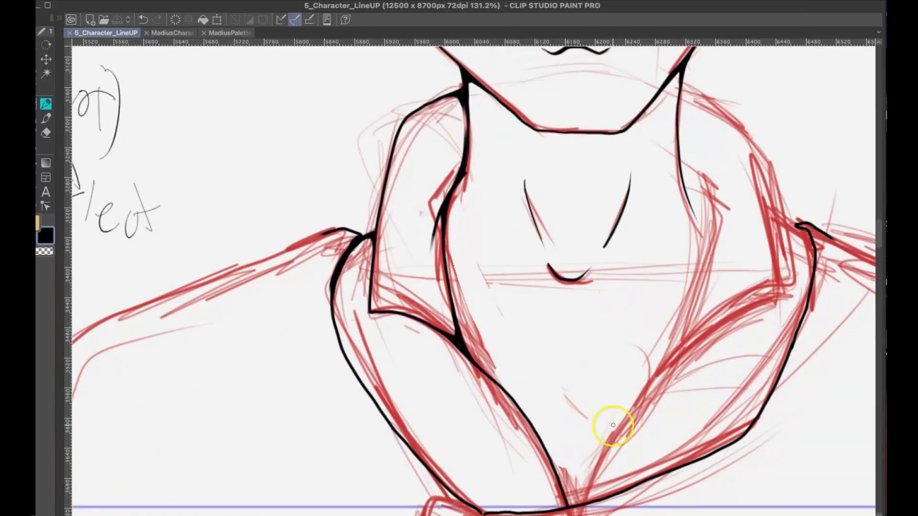
left_click_drag(609, 437, 719, 216)
mouse_move(683, 182)
left_mouse_down()
mouse_move(727, 239)
mouse_move(718, 254)
left_mouse_up()
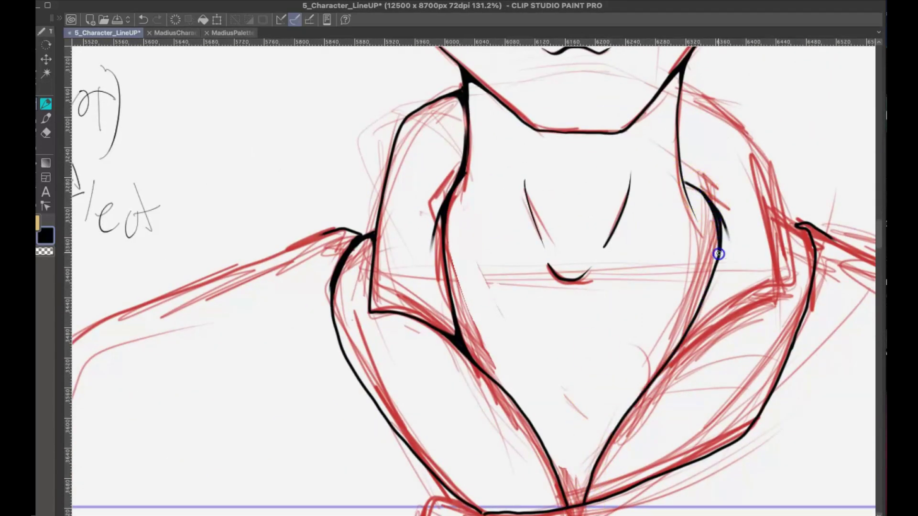
scroll(691, 186, "up", 2)
mouse_move(694, 208)
left_mouse_down()
mouse_move(705, 225)
mouse_move(696, 223)
left_mouse_up()
left_click_drag(703, 186, 712, 195)
left_click_drag(574, 383, 425, 210)
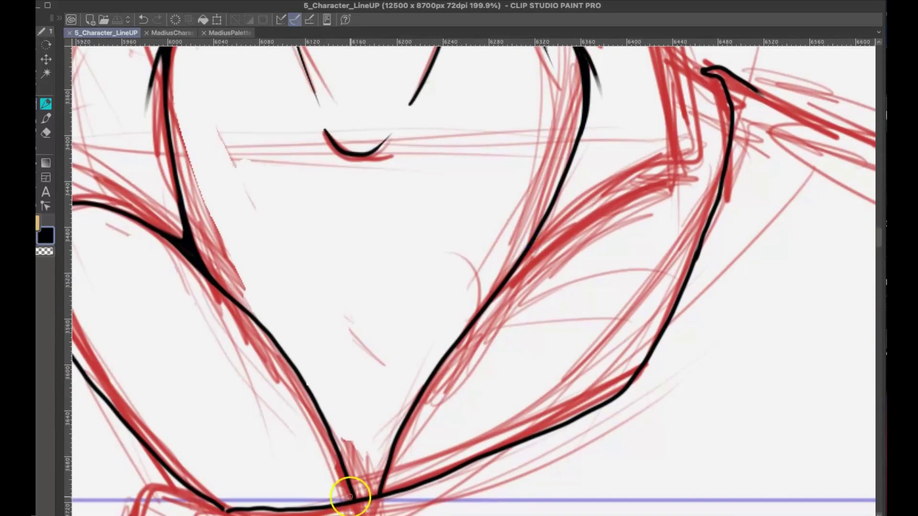
Thicken the point of the V neckline and the lower cloak edges on both sides, and save the drawing
mouse_move(346, 464)
left_mouse_down()
mouse_move(357, 496)
mouse_move(396, 436)
left_mouse_up()
mouse_move(361, 490)
left_mouse_down()
mouse_move(310, 383)
mouse_move(292, 368)
left_mouse_up()
mouse_move(245, 482)
left_mouse_down()
mouse_move(232, 430)
mouse_move(204, 447)
mouse_move(264, 453)
mouse_move(176, 426)
left_mouse_up()
mouse_move(124, 405)
left_mouse_down()
mouse_move(231, 450)
mouse_move(158, 341)
left_mouse_up()
left_click_drag(713, 218, 620, 337)
key("super+s")
scroll(639, 283, "down", 2)
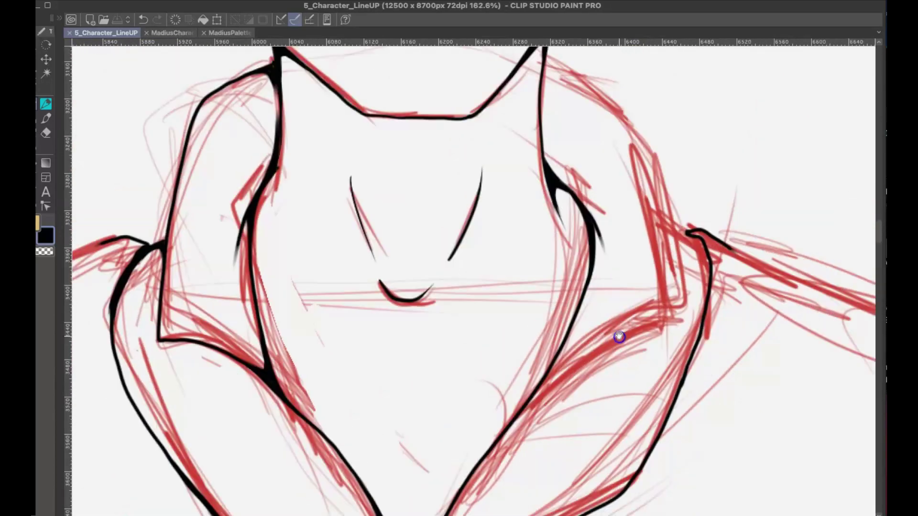
Ink the outer and lower edges of the right-hand collar flap, from the neck to the V neckline
mouse_move(527, 406)
left_mouse_down()
mouse_move(658, 326)
mouse_move(679, 258)
left_mouse_up()
key("super+z")
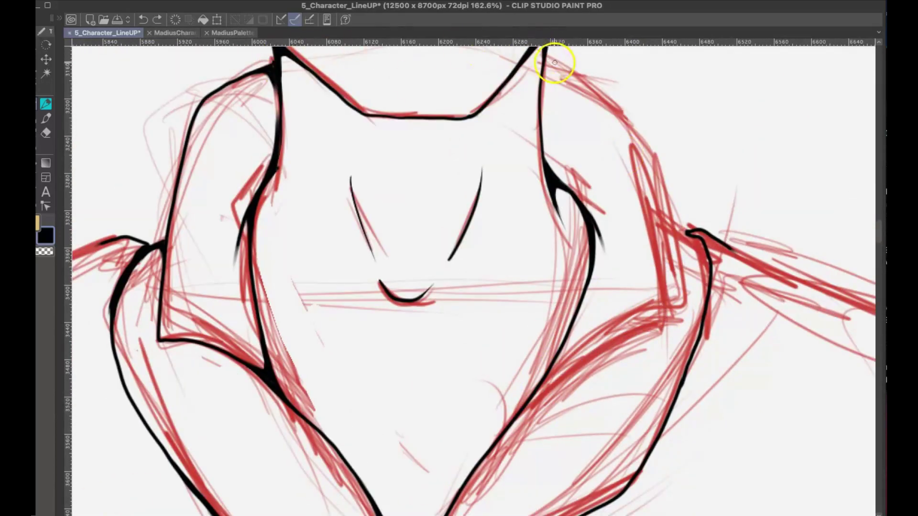
mouse_move(546, 60)
left_mouse_down()
mouse_move(641, 129)
mouse_move(565, 351)
mouse_move(548, 367)
mouse_move(680, 322)
mouse_move(681, 308)
left_mouse_up()
key("super+z")
mouse_move(546, 59)
left_mouse_down()
mouse_move(581, 77)
mouse_move(676, 317)
mouse_move(682, 312)
left_mouse_up()
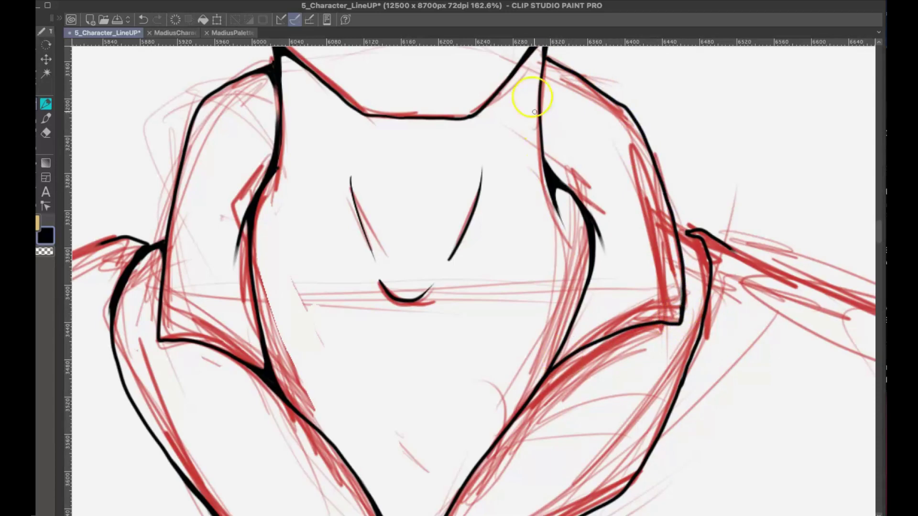
Thicken the right-hand collar's upper corner and the junction of its flap with the V neckline, and save the drawing
scroll(480, 189, "up", 4)
left_click_drag(481, 190, 450, 330)
left_click_drag(545, 298, 573, 378)
left_click_drag(551, 211, 621, 225)
left_click_drag(635, 442, 431, 93)
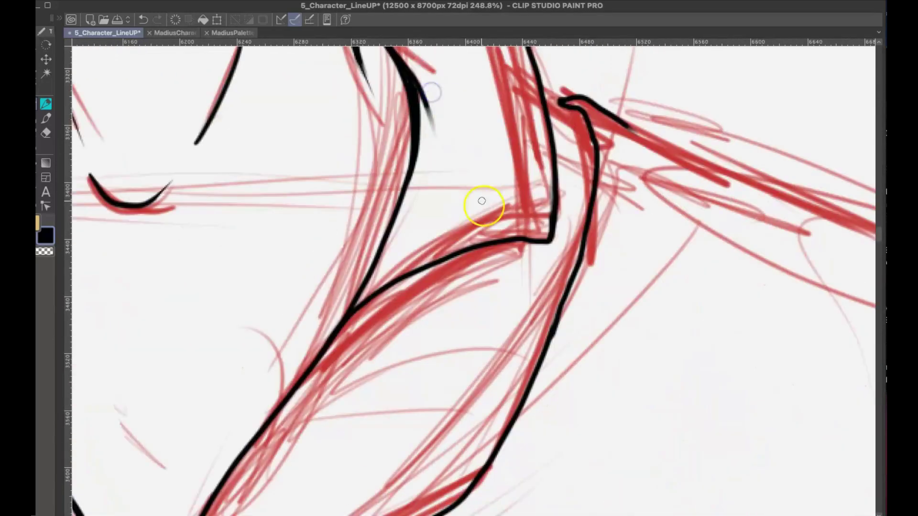
mouse_move(377, 286)
left_mouse_down()
mouse_move(408, 271)
mouse_move(386, 237)
left_mouse_up()
mouse_move(389, 276)
left_mouse_down()
mouse_move(428, 262)
mouse_move(397, 196)
mouse_move(504, 252)
mouse_move(535, 246)
left_mouse_up()
key("ctrl+s")
Join the right-hand collar flap to the cloak edge at the shoulder with a thickened line, and save the drawing
left_click_drag(547, 99, 593, 137)
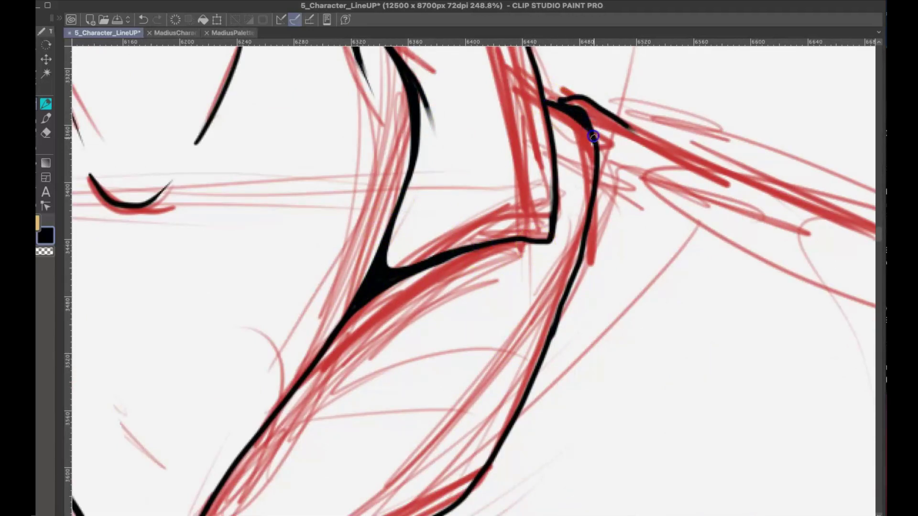
mouse_move(554, 108)
left_mouse_down()
mouse_move(580, 129)
mouse_move(559, 119)
mouse_move(572, 123)
mouse_move(568, 99)
left_mouse_up()
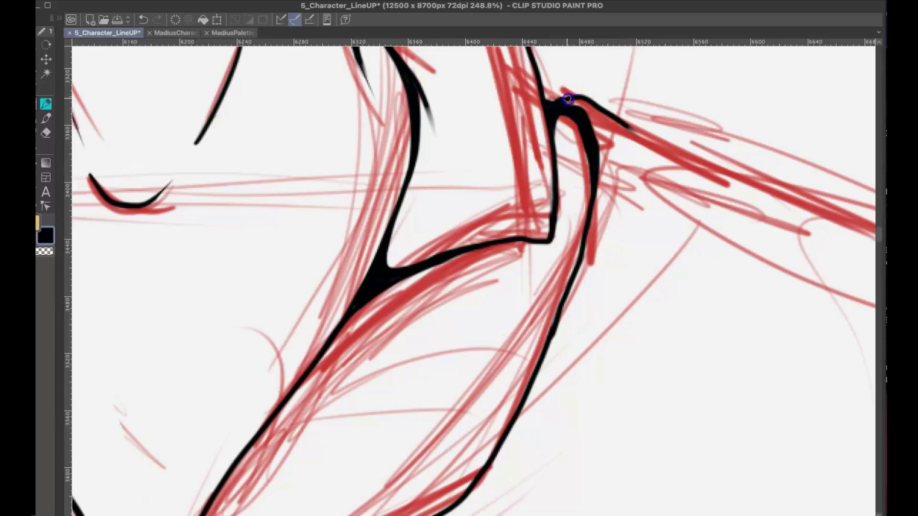
key("ctrl+s")
Ink the three slanted rectangular blocks of the clasp hanging below the collar, and save the drawing
scroll(542, 89, "down", 5)
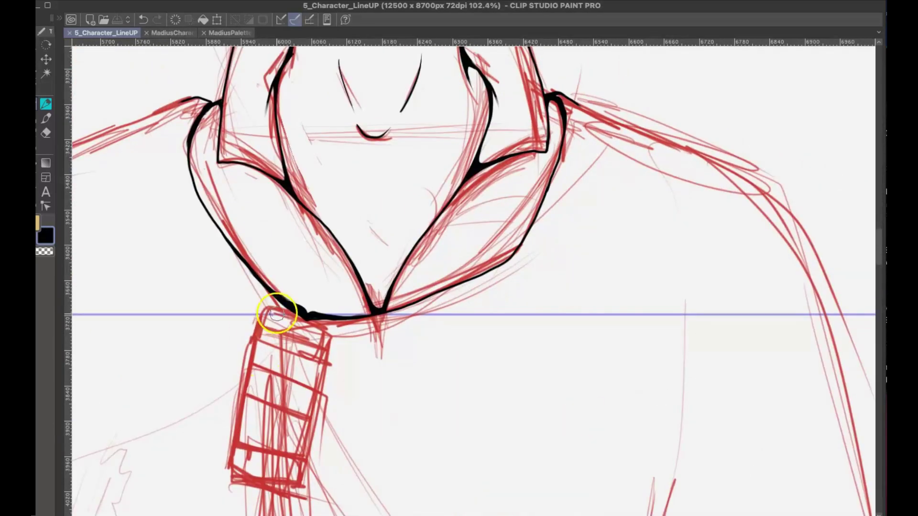
left_click_drag(276, 314, 309, 323)
key("ctrl+z")
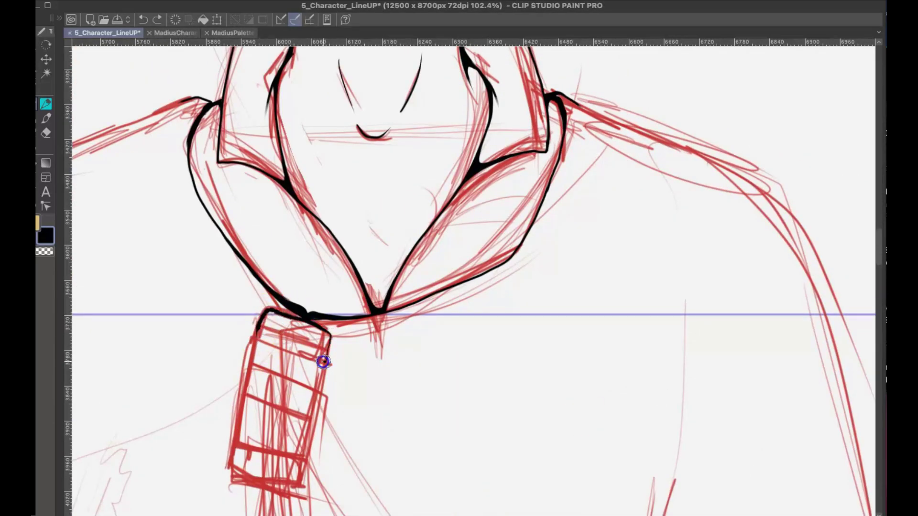
mouse_move(323, 362)
left_mouse_down()
mouse_move(254, 334)
mouse_move(266, 310)
left_mouse_up()
left_click_drag(253, 368, 285, 381)
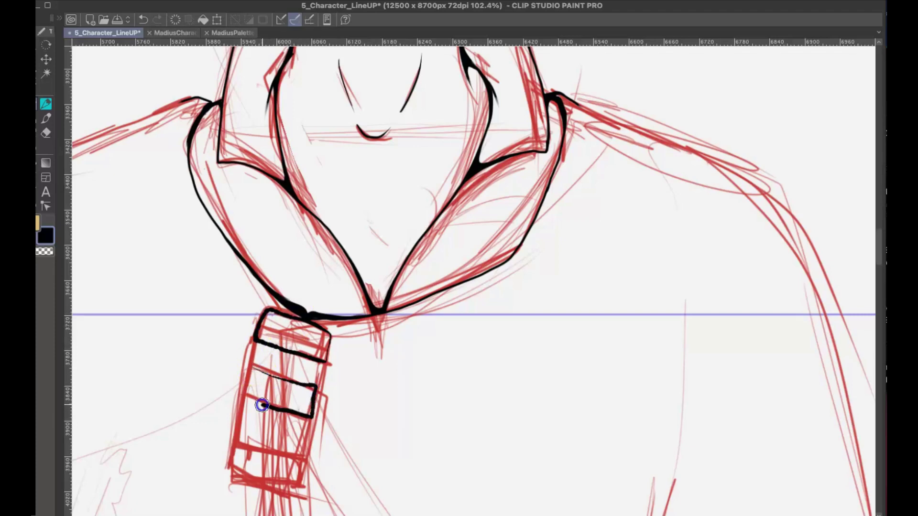
scroll(289, 380, "up", 3)
mouse_move(219, 377)
left_mouse_down()
mouse_move(226, 363)
mouse_move(331, 412)
mouse_move(235, 418)
mouse_move(216, 404)
left_mouse_up()
key("ctrl+s")
left_click_drag(252, 321, 210, 170)
mouse_move(161, 323)
left_mouse_down()
mouse_move(155, 375)
mouse_move(232, 388)
mouse_move(269, 351)
mouse_move(160, 330)
left_mouse_up()
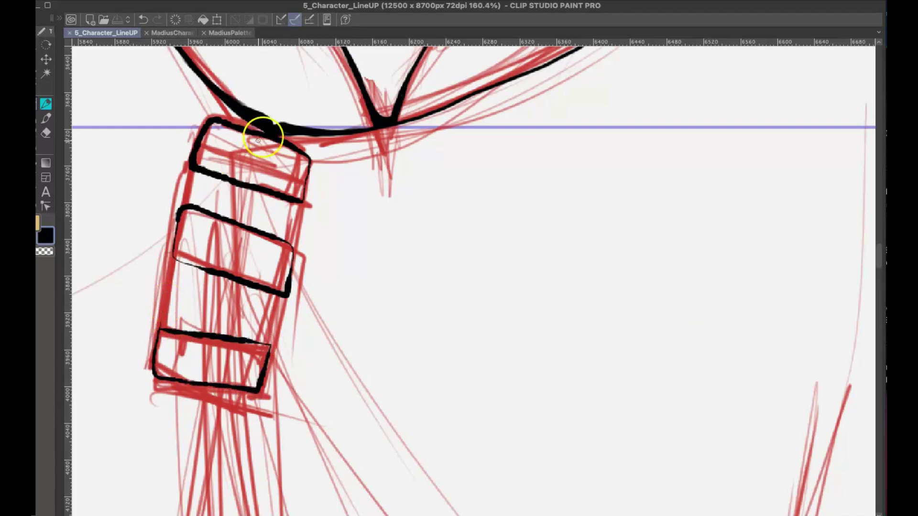
Ink the vertical connectors between the clasp blocks, save the drawing, and add a short line beneath the lowest block
left_click_drag(242, 186, 239, 209)
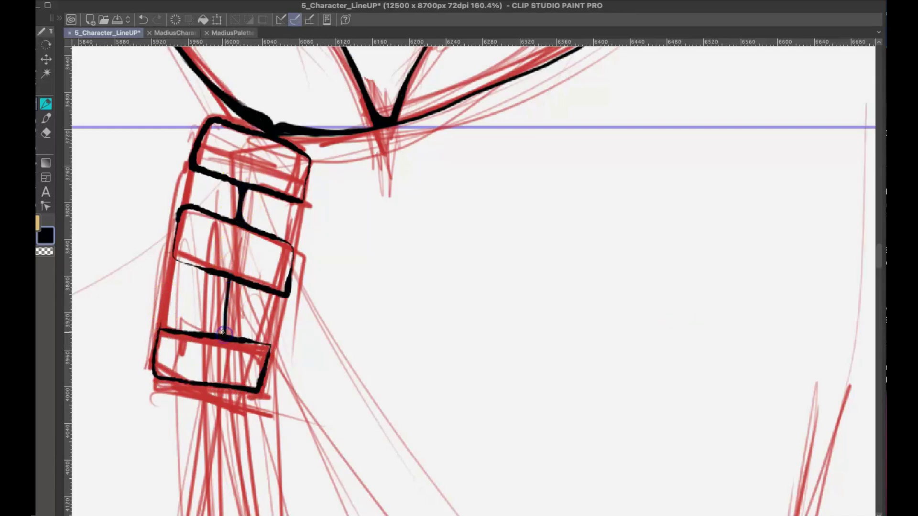
key("ctrl+s")
left_click_drag(580, 314, 623, 172)
scroll(623, 172, "down", 5)
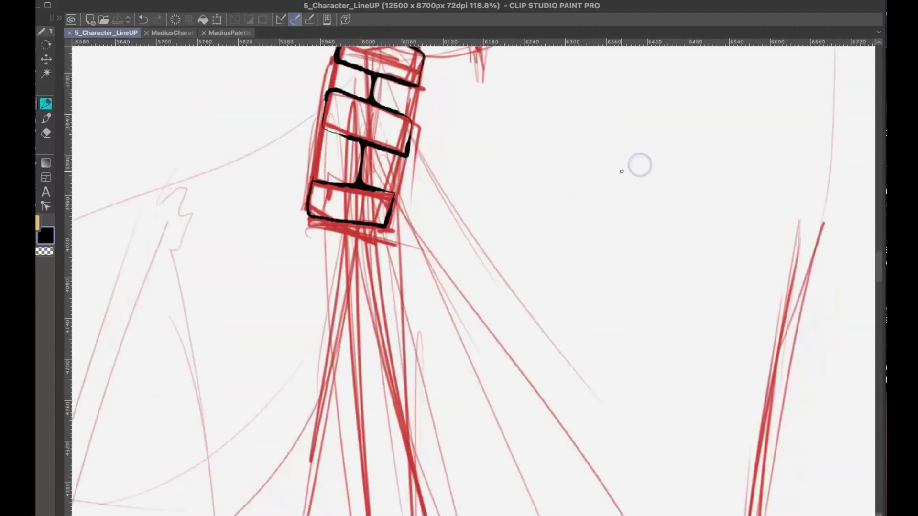
scroll(437, 181, "up", 3)
left_click_drag(462, 201, 462, 260)
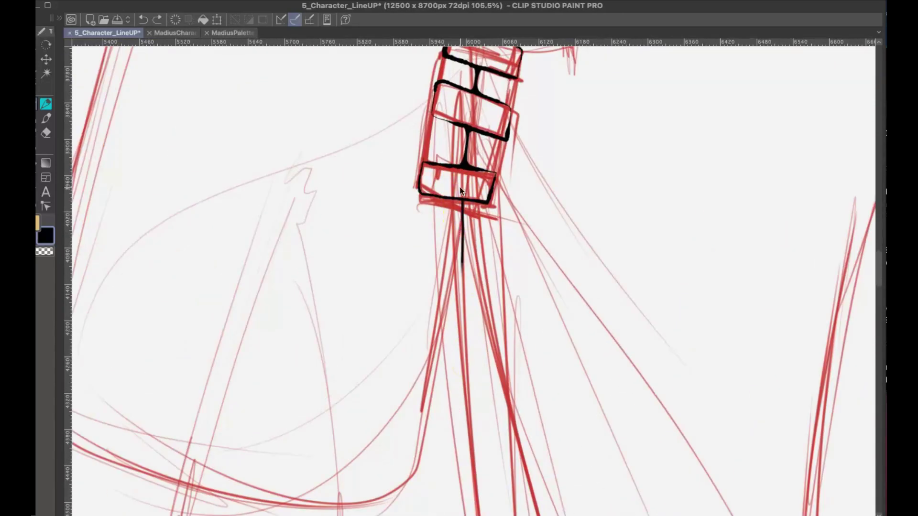
Ink the cloak's curved lower edge from the left-hand side up to the line below the clasp
scroll(461, 191, "down", 2)
left_click_drag(459, 204, 400, 467)
key("ctrl+z")
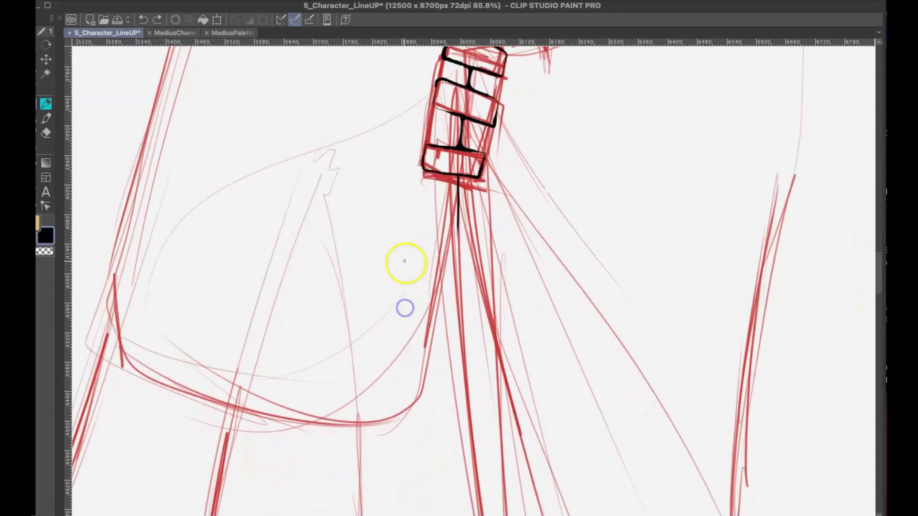
mouse_move(110, 266)
left_mouse_down()
mouse_move(115, 318)
mouse_move(340, 424)
mouse_move(451, 266)
left_mouse_up()
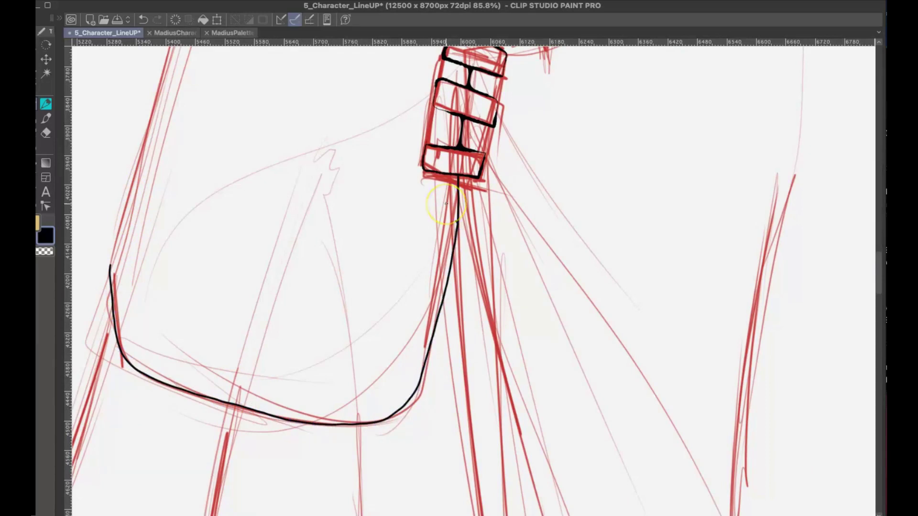
Thicken the ink joint where the poncho's centre line meets the underside of the brick-patterned clasp
scroll(445, 204, "up", 3)
key("e")
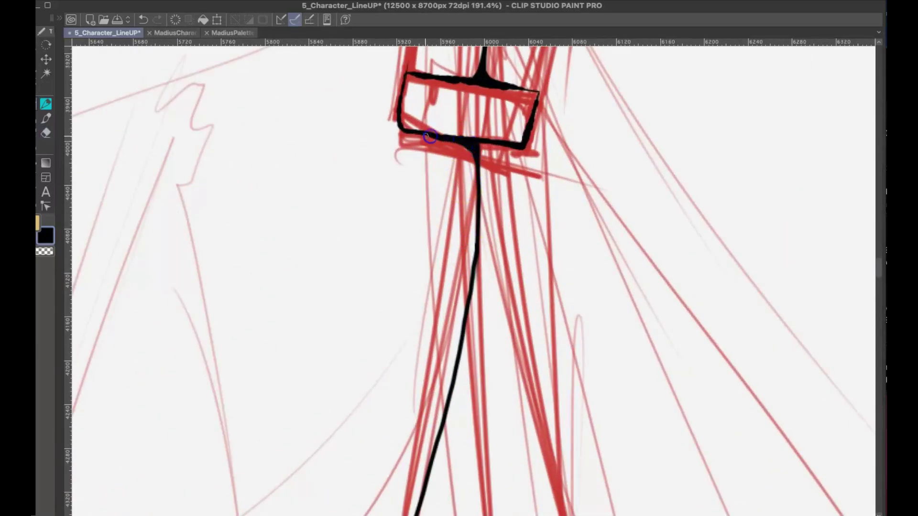
left_click_drag(478, 182, 493, 143)
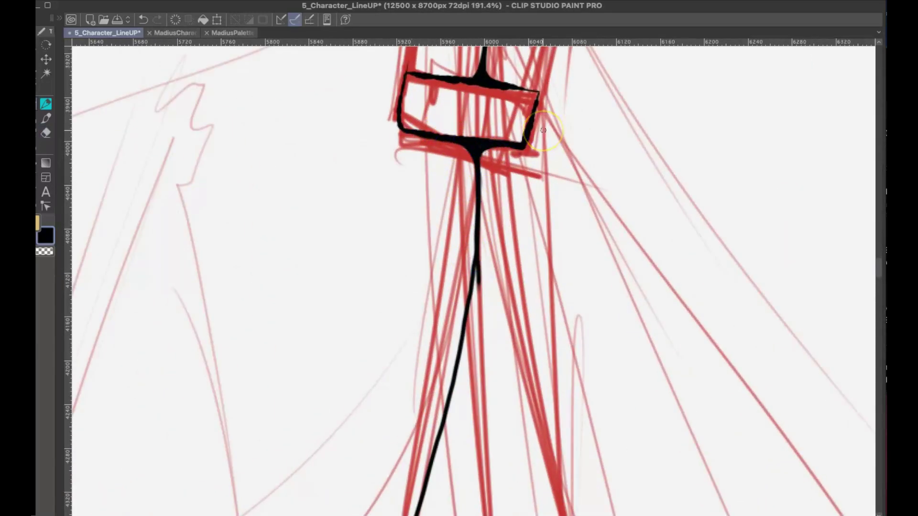
Ink a narrow pointed fold with a short base inside the poncho's left flap, redoing unsatisfactory strokes, and save the file
scroll(543, 130, "down", 3)
mouse_move(365, 184)
left_mouse_down()
mouse_move(328, 296)
mouse_move(354, 207)
left_mouse_up()
key("ctrl+z")
key("ctrl+z")
mouse_move(369, 174)
left_mouse_down()
mouse_move(389, 363)
mouse_move(394, 308)
mouse_move(402, 366)
left_mouse_up()
key("ctrl+z")
left_click_drag(329, 296, 408, 360)
key("ctrl+z")
key("ctrl+z")
key("ctrl+s")
mouse_move(353, 224)
left_mouse_down()
mouse_move(340, 358)
mouse_move(333, 298)
left_mouse_up()
key("ctrl+s")
scroll(340, 250, "up", 1)
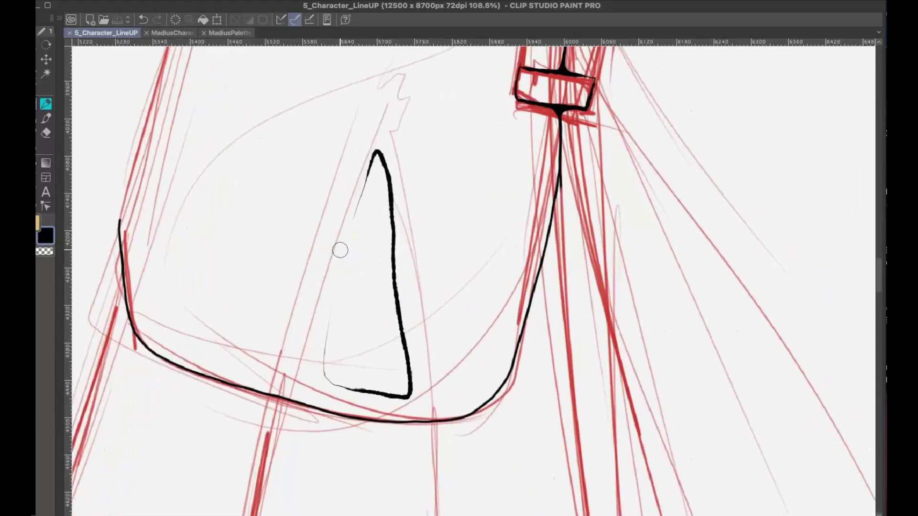
Ink the poncho's outer edge on the left, from the flap up over the shoulder towards the collar
scroll(341, 251, "down", 2)
left_click_drag(270, 475, 337, 331)
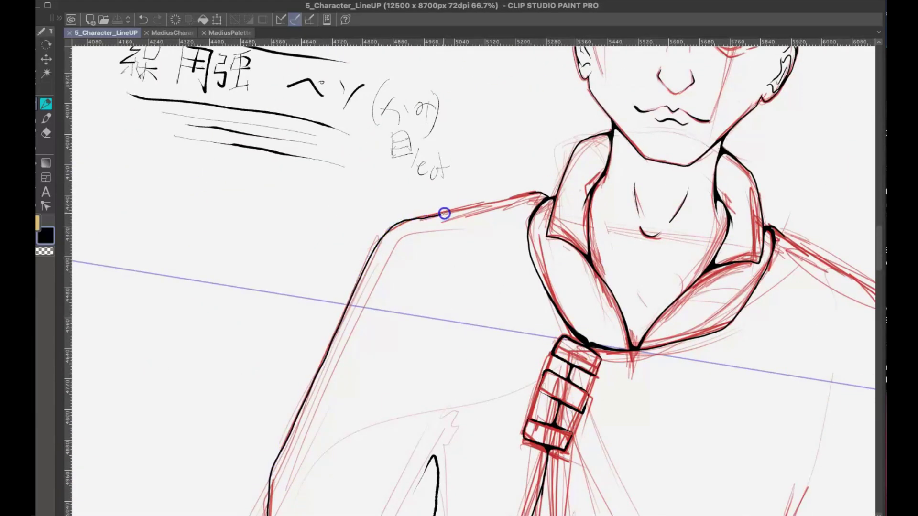
mouse_move(444, 213)
left_mouse_down()
mouse_move(534, 194)
mouse_move(608, 457)
left_mouse_up()
Ink the right shoulder from the collar and continue down the poncho's long right outer edge, undoing stray strokes
scroll(581, 229, "right", 7)
key("ctrl+z")
key("ctrl+z")
mouse_move(445, 153)
left_mouse_down()
mouse_move(533, 198)
mouse_move(563, 239)
left_mouse_up()
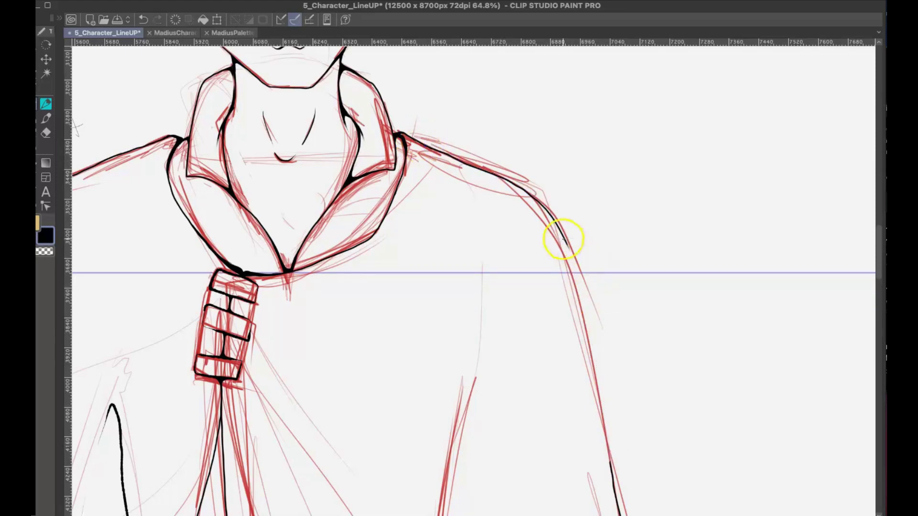
scroll(588, 271, "down", 5)
scroll(608, 234, "down", 4)
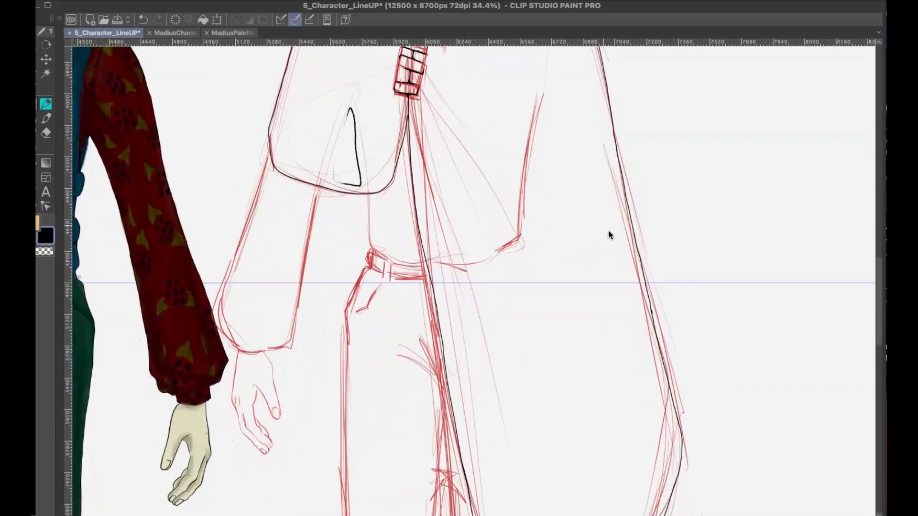
Ink a long fold with a curved base inside the poncho's right side and save the file
scroll(608, 234, "up", 3)
mouse_move(539, 165)
left_mouse_down()
mouse_move(540, 220)
mouse_move(577, 358)
left_mouse_up()
key("ctrl+z")
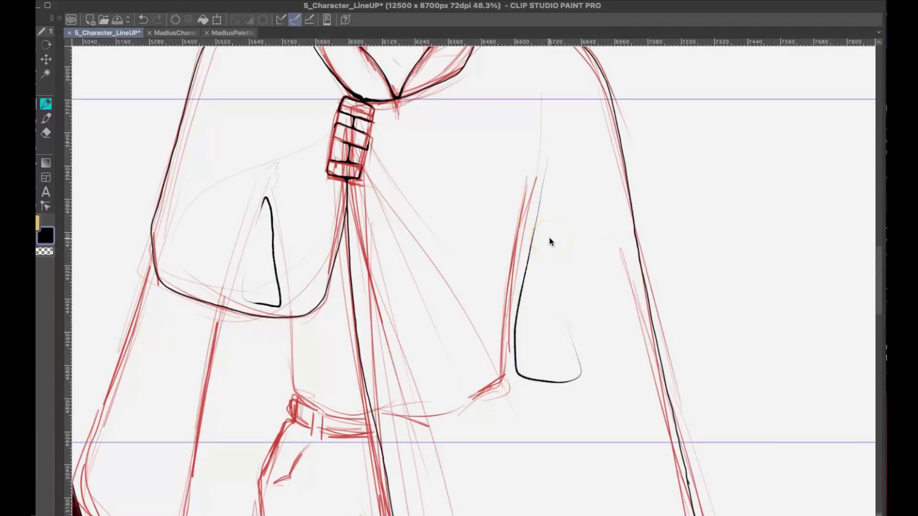
key("ctrl+s")
Ink the side of the torso below the left flap and the shirt hem across to the poncho's inner edge
scroll(381, 291, "up", 2)
left_click_drag(301, 251, 302, 286)
key("ctrl+z")
mouse_move(311, 361)
left_mouse_down()
mouse_move(406, 383)
mouse_move(370, 391)
mouse_move(416, 397)
left_mouse_up()
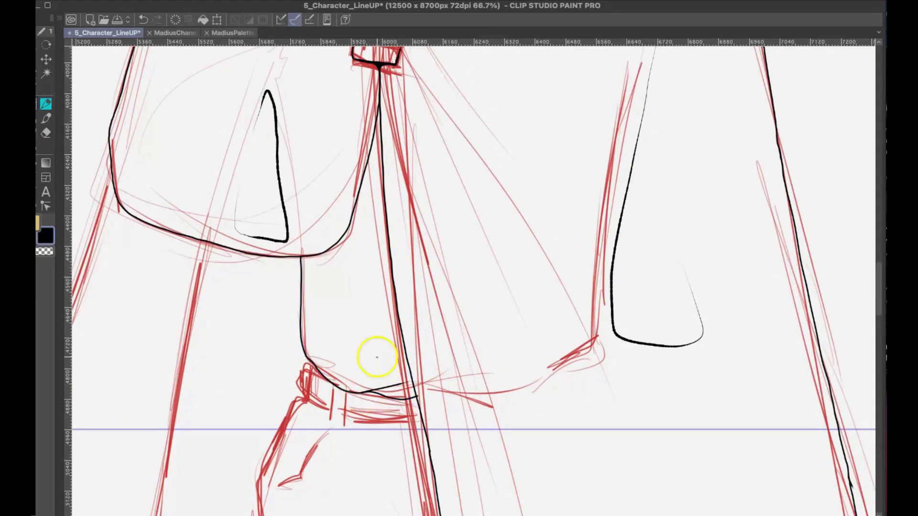
Clean up the shirt hem, thicken its joints at the poncho edge, and add a small dark fold above the belt
scroll(377, 357, "up", 3)
key("e")
left_click(441, 417)
key("p")
scroll(353, 379, "up", 3)
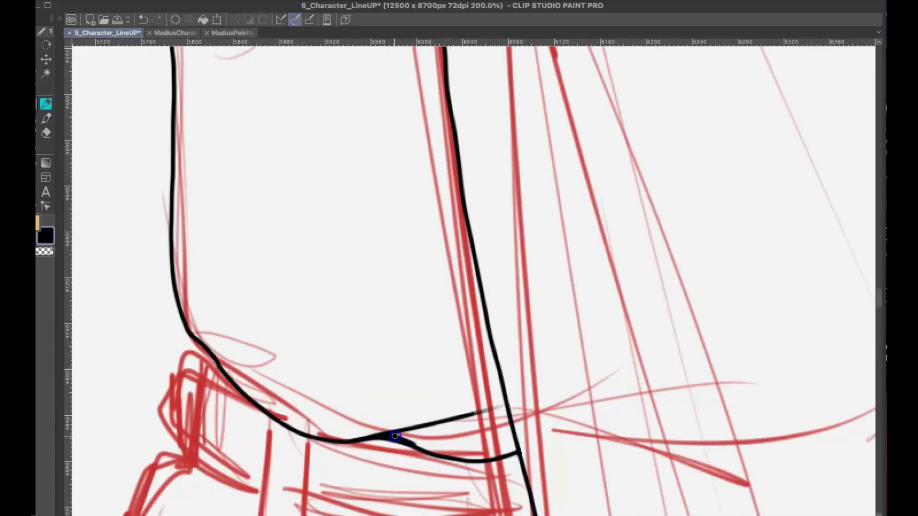
left_click_drag(484, 459, 470, 461)
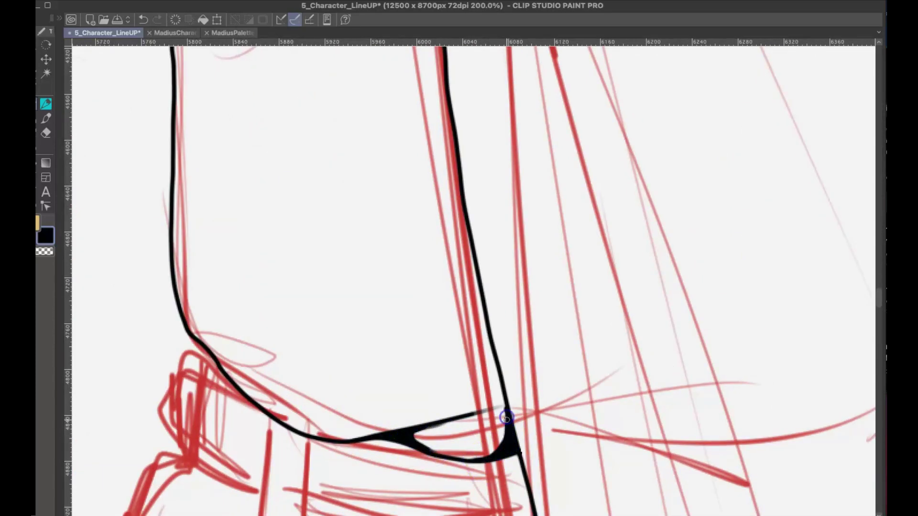
left_click_drag(204, 338, 208, 343)
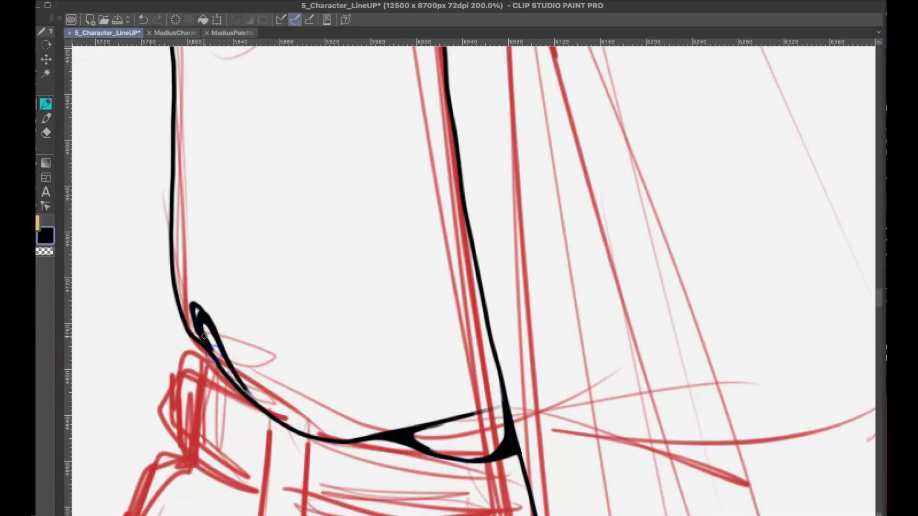
Ink the two sides of the belt loop and the outline of the short belt section left of it
scroll(268, 411, "down", 3)
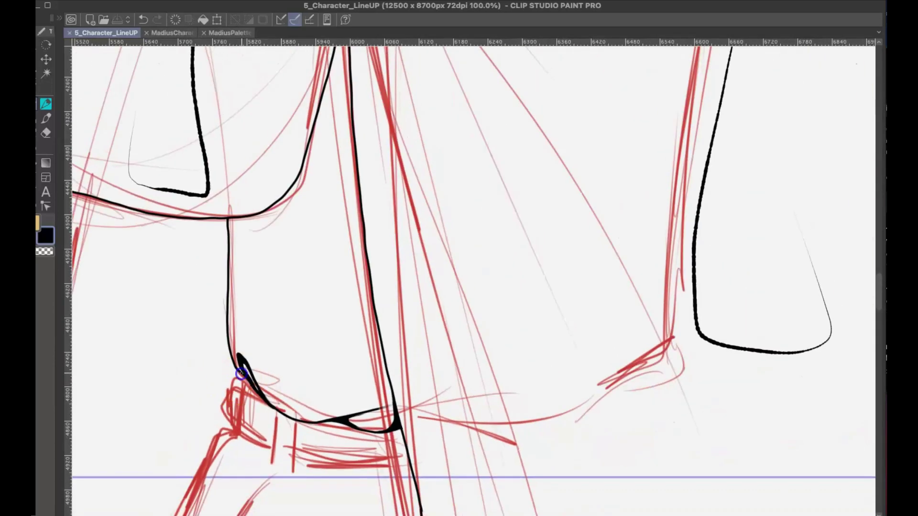
left_click_drag(277, 414, 273, 473)
left_click_drag(294, 421, 293, 472)
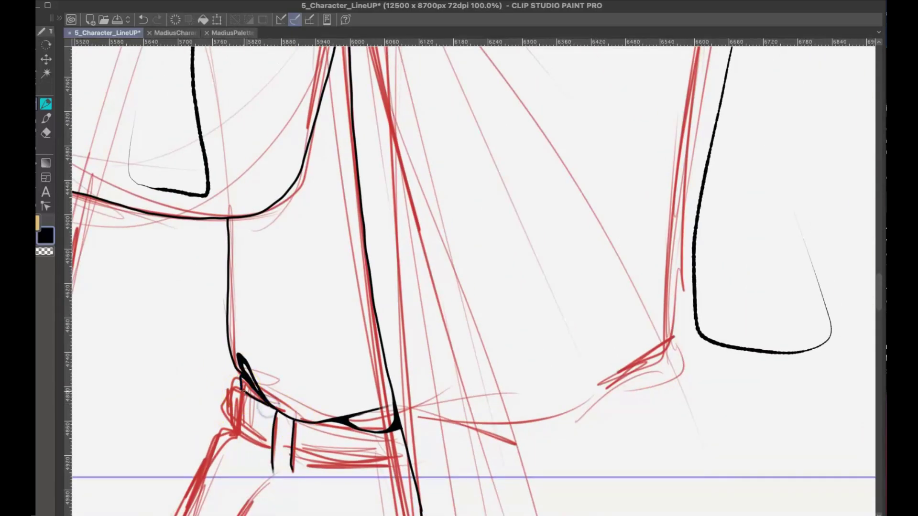
left_click_drag(231, 421, 270, 454)
Thicken the line joints of the left belt section and of the small shirt fold above it
scroll(246, 394, "up", 3)
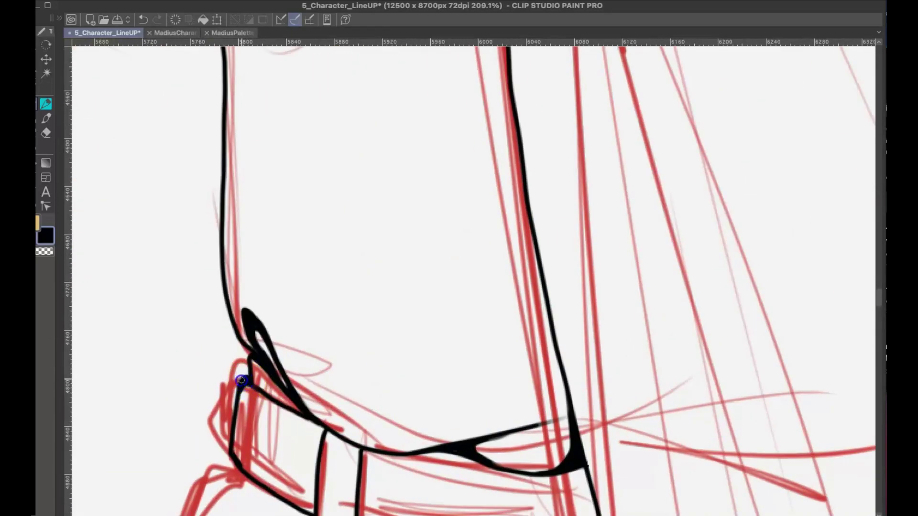
left_click_drag(295, 408, 283, 400)
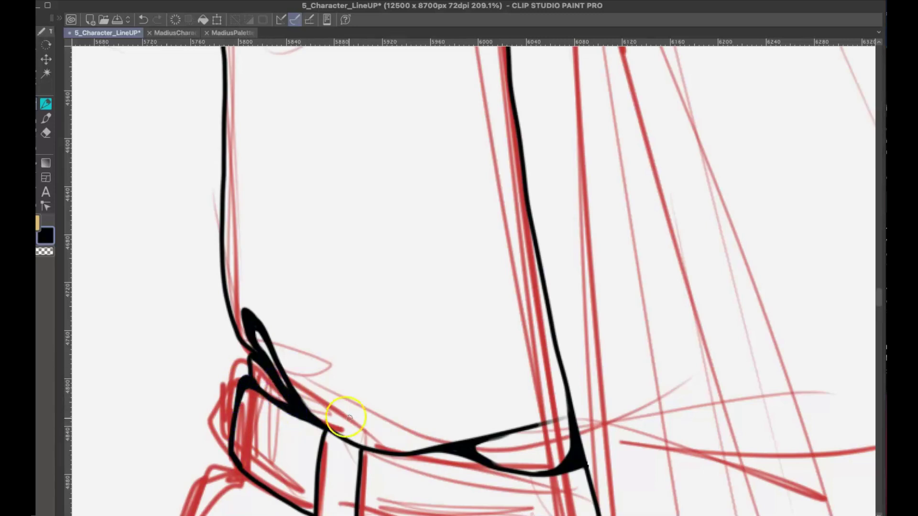
left_click_drag(343, 417, 273, 315)
left_click_drag(239, 410, 241, 387)
left_click_drag(249, 328, 245, 352)
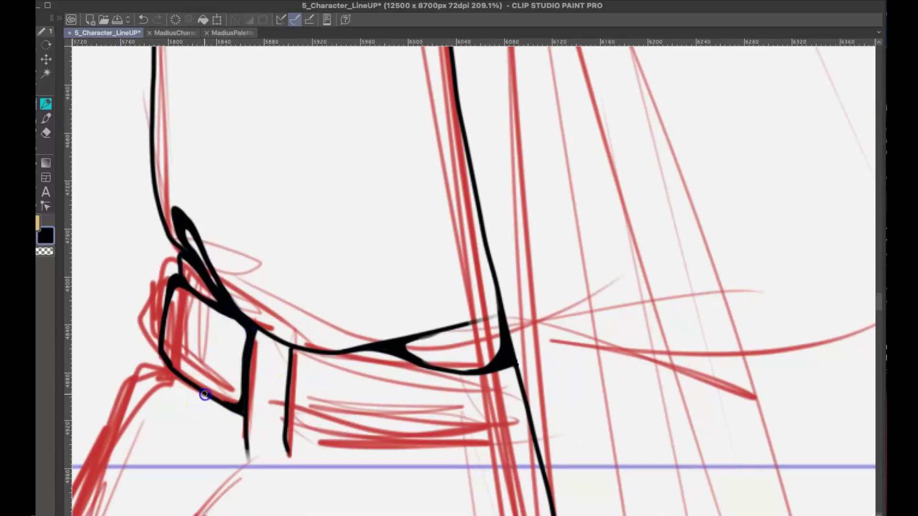
Ink the belt's long section right of the loop, thicken its corners at the poncho edge, and save the file
mouse_move(286, 424)
left_mouse_down()
mouse_move(425, 442)
mouse_move(533, 438)
left_mouse_up()
left_click_drag(338, 352, 425, 362)
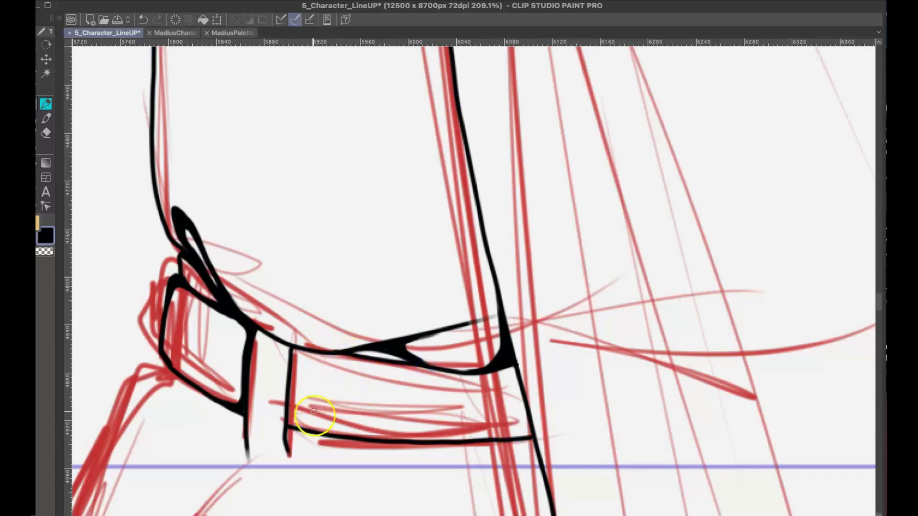
mouse_move(291, 421)
left_mouse_down()
mouse_move(424, 444)
mouse_move(493, 442)
left_mouse_up()
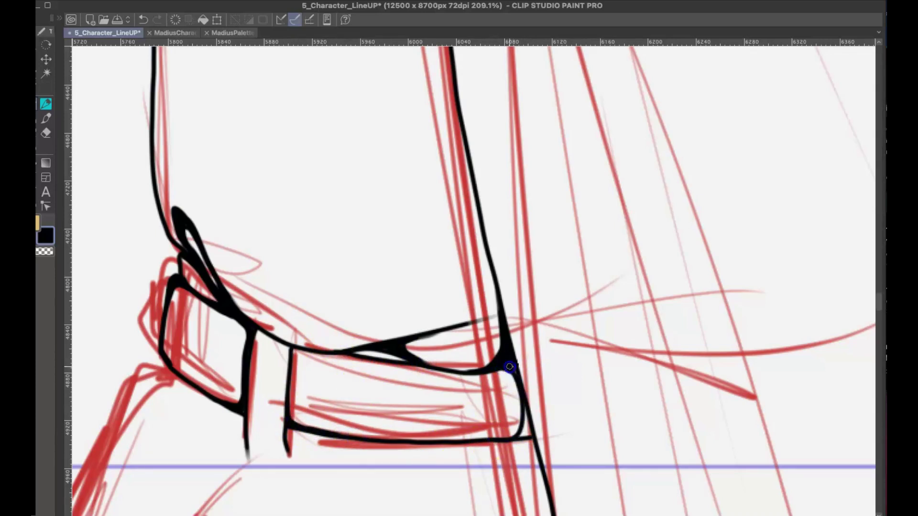
mouse_move(519, 411)
left_mouse_down()
mouse_move(418, 430)
mouse_move(430, 442)
mouse_move(404, 428)
mouse_move(455, 439)
mouse_move(487, 430)
left_mouse_up()
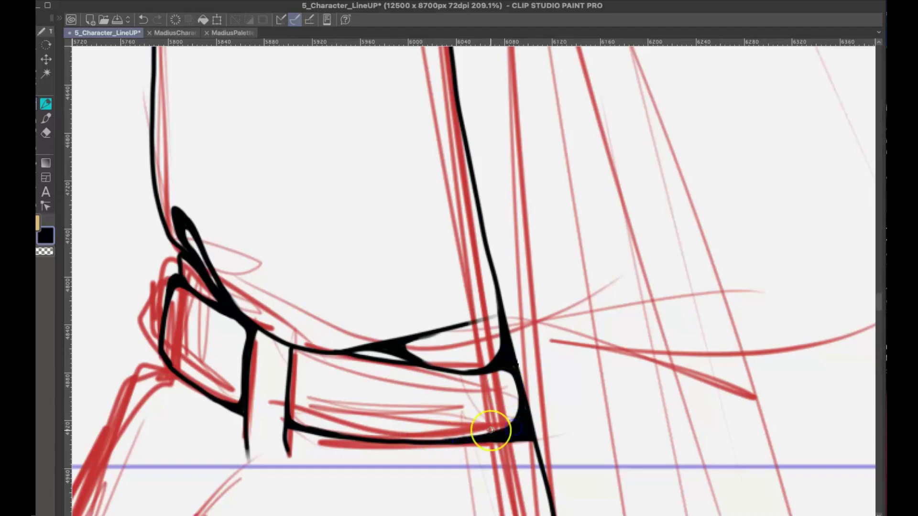
key("ctrl+s")
Thicken the fork where the poncho's two inner edges split below the clasp, and save the file
scroll(609, 282, "up", 10)
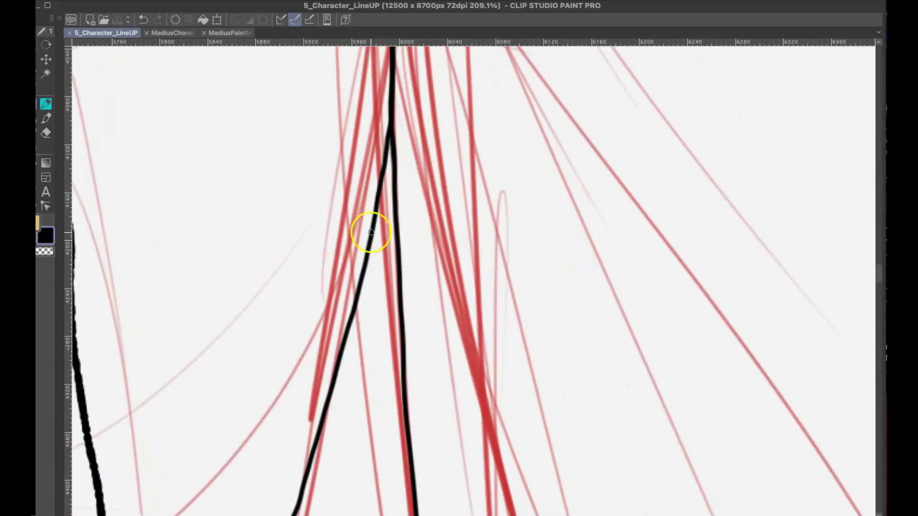
mouse_move(366, 282)
left_mouse_down()
mouse_move(382, 205)
mouse_move(398, 307)
left_mouse_up()
left_click_drag(386, 211, 404, 393)
key("ctrl+s")
Thicken the joint where the torso's side line meets the lower edge of the left flap, and save the file
scroll(569, 381, "down", 4)
mouse_move(568, 381)
left_mouse_down()
mouse_move(448, 175)
mouse_move(427, 98)
left_mouse_up()
scroll(460, 228, "up", 4)
scroll(460, 229, "down", 2)
left_click_drag(461, 229, 869, 319)
left_click_drag(385, 294, 389, 330)
mouse_move(388, 329)
left_mouse_down()
mouse_move(399, 295)
mouse_move(386, 355)
left_mouse_up()
key("ctrl+s")
Ink the left sleeve's outer edge, curved cuff with a small curled fold, and inner edge up to the flap
scroll(430, 254, "down", 10)
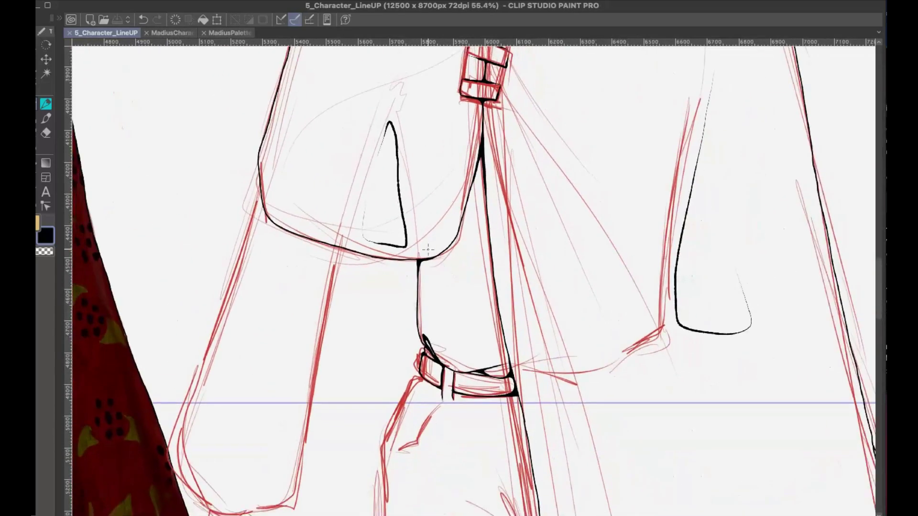
scroll(430, 254, "up", 4)
scroll(256, 213, "down", 3)
left_click_drag(162, 330, 295, 199)
left_click_drag(391, 231, 456, 266)
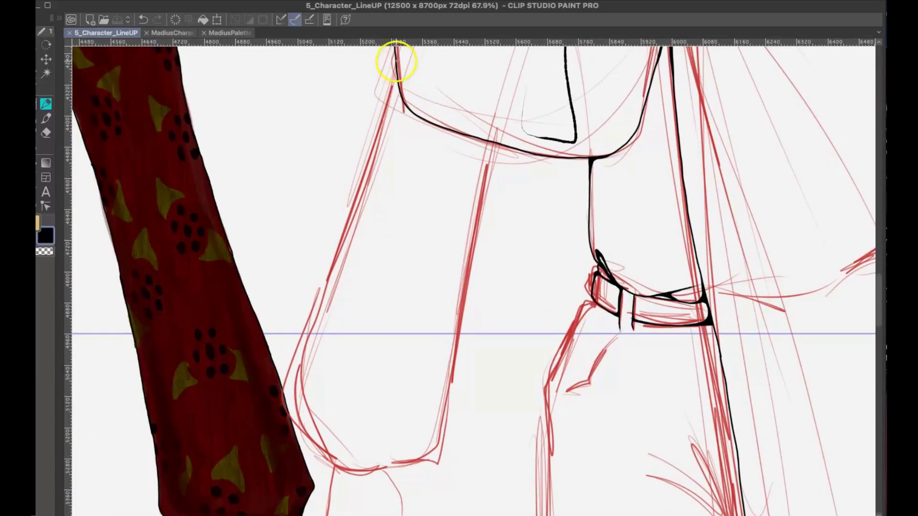
mouse_move(395, 61)
left_mouse_down()
mouse_move(346, 232)
mouse_move(335, 463)
mouse_move(419, 450)
left_mouse_up()
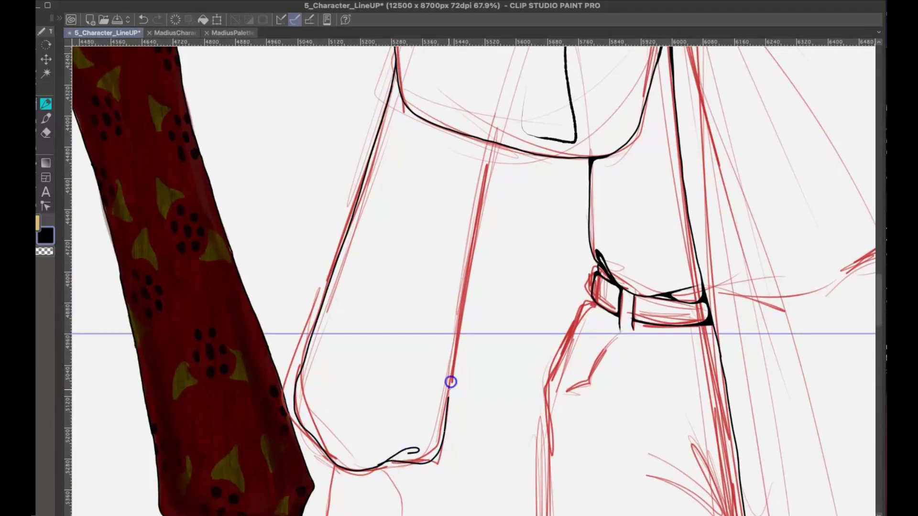
left_click_drag(450, 381, 497, 139)
Thicken the curled folds along the left sleeve's cuff and save the file
scroll(374, 455, "up", 3)
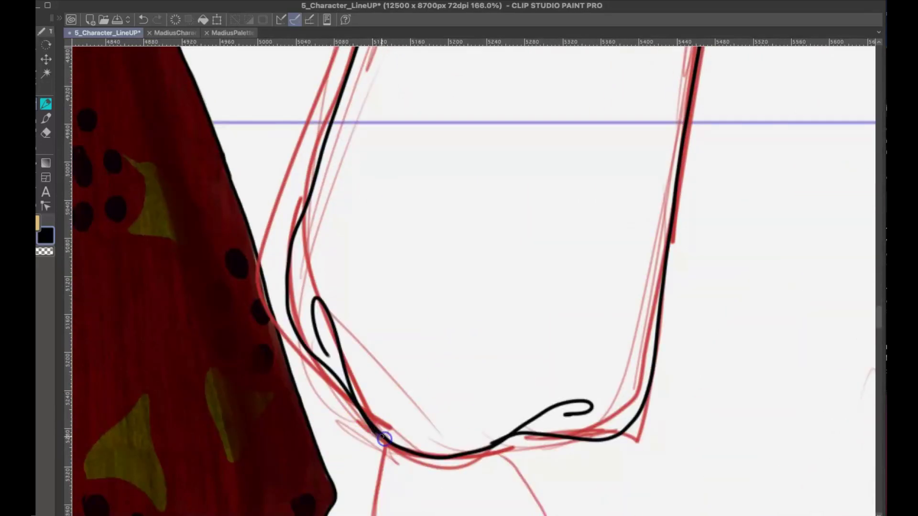
mouse_move(325, 350)
left_mouse_down()
mouse_move(318, 311)
mouse_move(350, 394)
left_mouse_up()
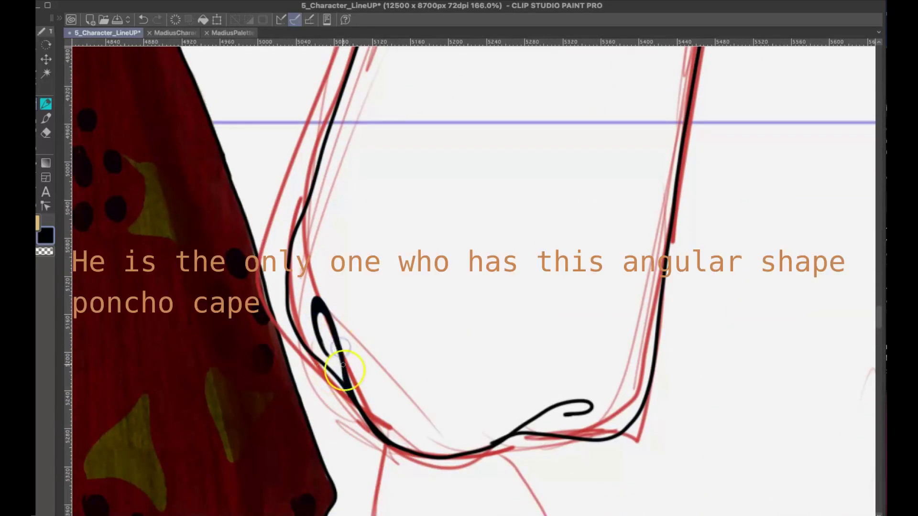
mouse_move(442, 453)
left_mouse_down()
mouse_move(545, 412)
mouse_move(584, 414)
mouse_move(563, 414)
mouse_move(591, 405)
left_mouse_up()
key("super+s")
scroll(563, 394, "down", 3)
scroll(579, 273, "down", 1)
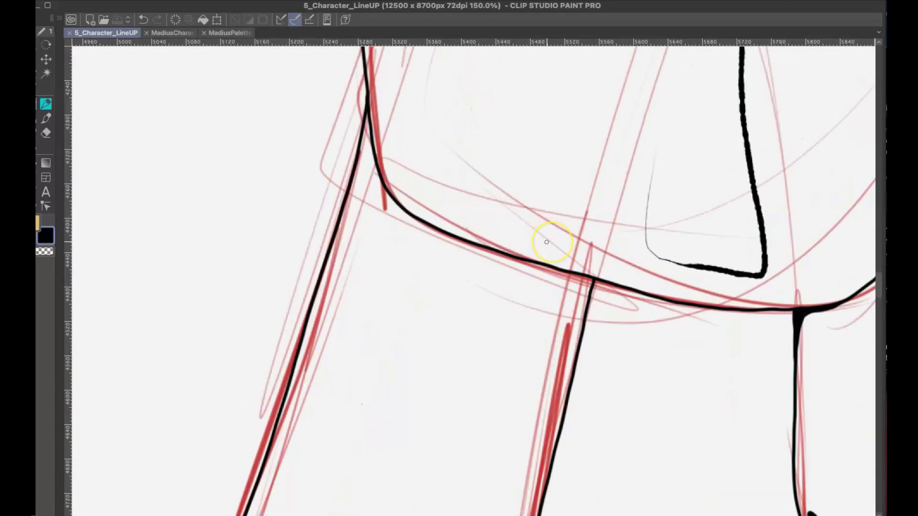
Thicken the joints where both edges of the left sleeve meet the poncho flap, and save the file
left_click_drag(368, 121, 359, 148)
left_click_drag(382, 184, 365, 99)
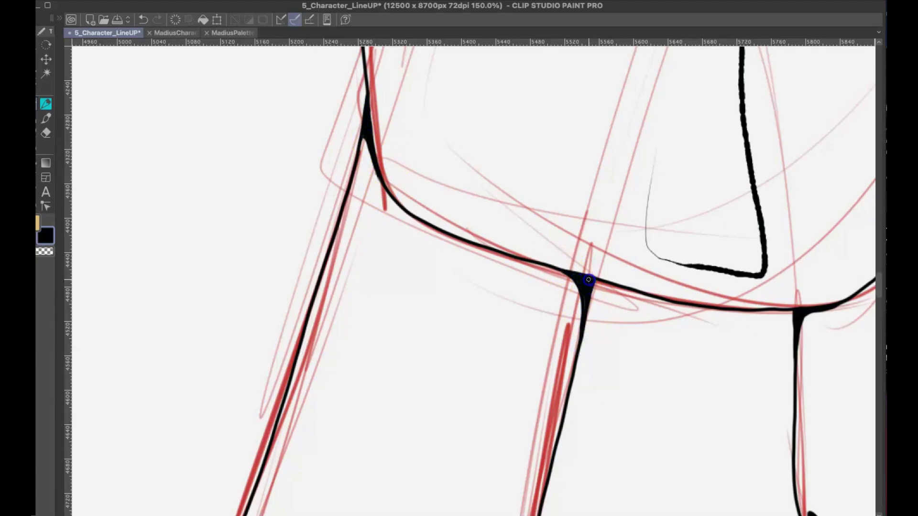
scroll(588, 282, "down", 3)
key("super+s")
Ink the angled pocket line on the trousers below the belt and save the file
scroll(593, 306, "down", 3)
left_click_drag(663, 329, 677, 300)
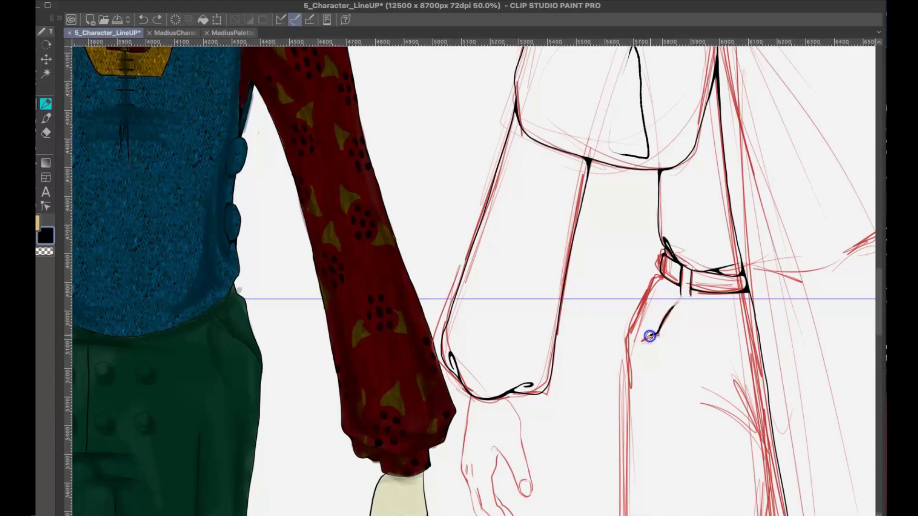
key("ctrl+s")
Ink the hand's thumb, with its inner edge, nail, and outer edge up to the cuff
scroll(540, 385, "up", 6)
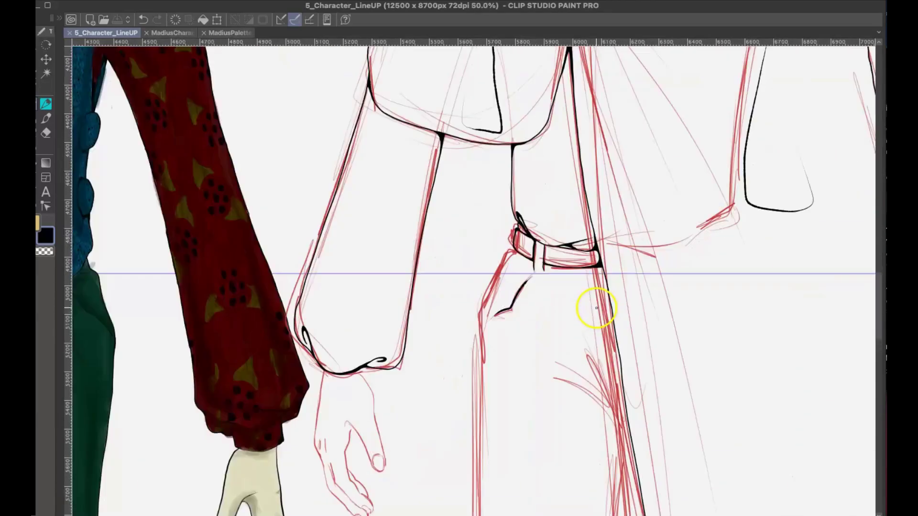
left_click_drag(248, 273, 364, 433)
left_click_drag(346, 399, 350, 384)
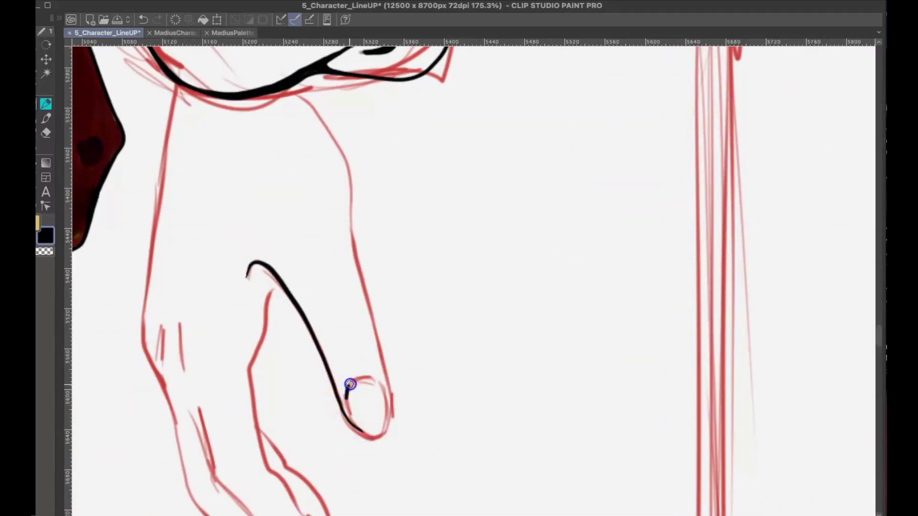
mouse_move(294, 86)
left_mouse_down()
mouse_move(348, 220)
mouse_move(391, 416)
left_mouse_up()
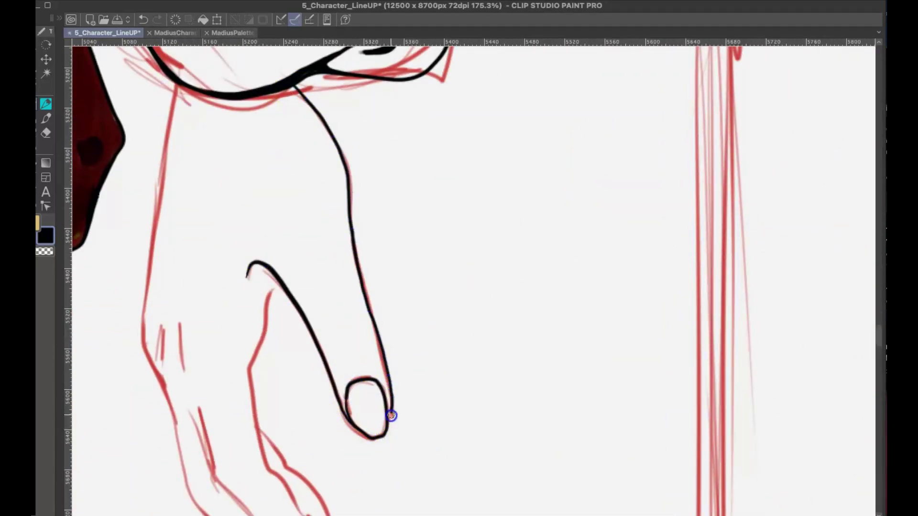
Ink the index finger with its nail, the knuckle lines, and the outer edge of the neighbouring finger
mouse_move(268, 274)
left_mouse_down()
mouse_move(318, 183)
mouse_move(301, 317)
mouse_move(393, 454)
left_mouse_up()
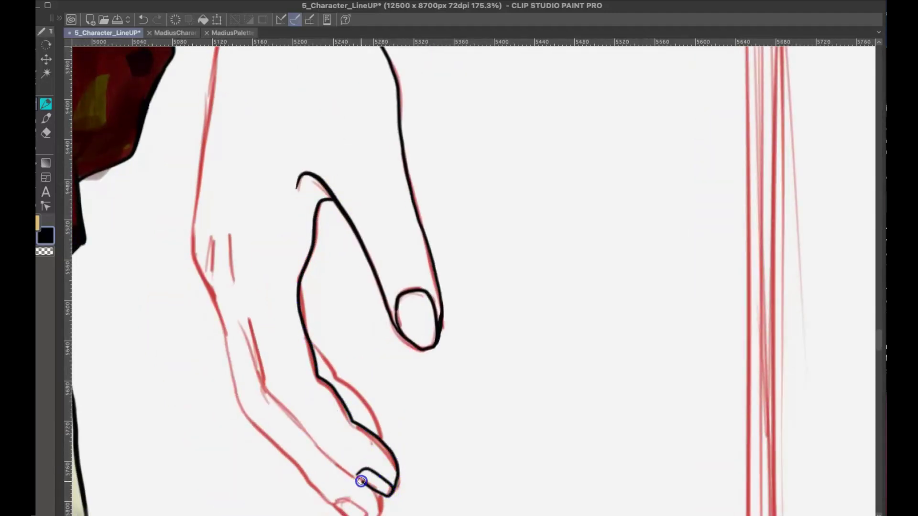
left_click_drag(361, 481, 357, 476)
mouse_move(354, 478)
left_mouse_down()
mouse_move(306, 433)
mouse_move(246, 337)
left_mouse_up()
mouse_move(230, 281)
left_mouse_down()
mouse_move(227, 233)
mouse_move(212, 243)
left_mouse_up()
left_click_drag(212, 302, 324, 500)
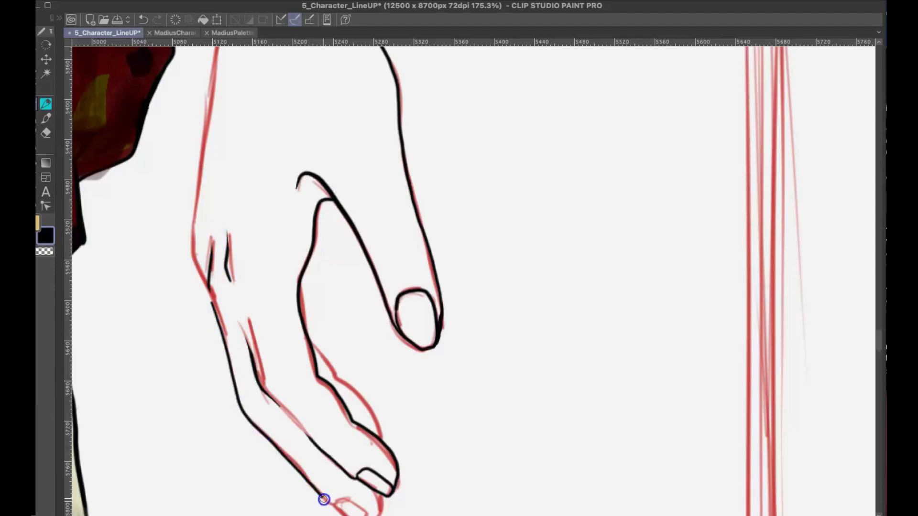
Ink the remaining fingertip lines and the hand's outer edge up to the wrist, and save the file
left_click_drag(330, 223, 303, 73)
mouse_move(306, 352)
left_mouse_down()
mouse_move(320, 373)
mouse_move(305, 355)
left_mouse_up()
mouse_move(331, 378)
left_mouse_down()
mouse_move(344, 373)
mouse_move(346, 340)
left_mouse_up()
left_click_drag(341, 201, 453, 480)
mouse_move(310, 474)
left_mouse_down()
mouse_move(277, 351)
mouse_move(312, 123)
left_mouse_up()
key("super+s")
Ink the upper eyelid crease of the face's left eye over the red sketch
scroll(312, 140, "down", 2)
scroll(312, 140, "down", 3)
scroll(481, 268, "up", 4)
left_click_drag(482, 268, 466, 483)
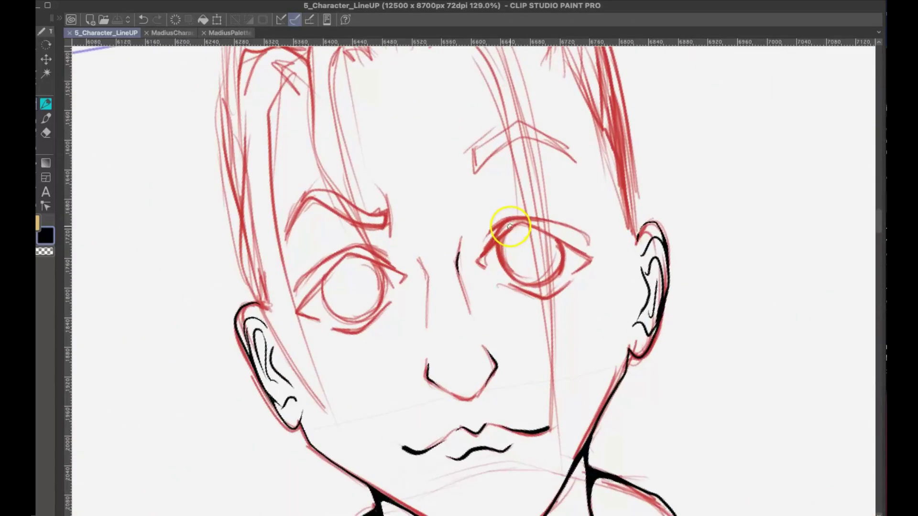
left_click_drag(519, 230, 399, 254)
scroll(400, 254, "up", 2)
mouse_move(271, 267)
left_mouse_down()
mouse_move(364, 224)
mouse_move(409, 265)
left_mouse_up()
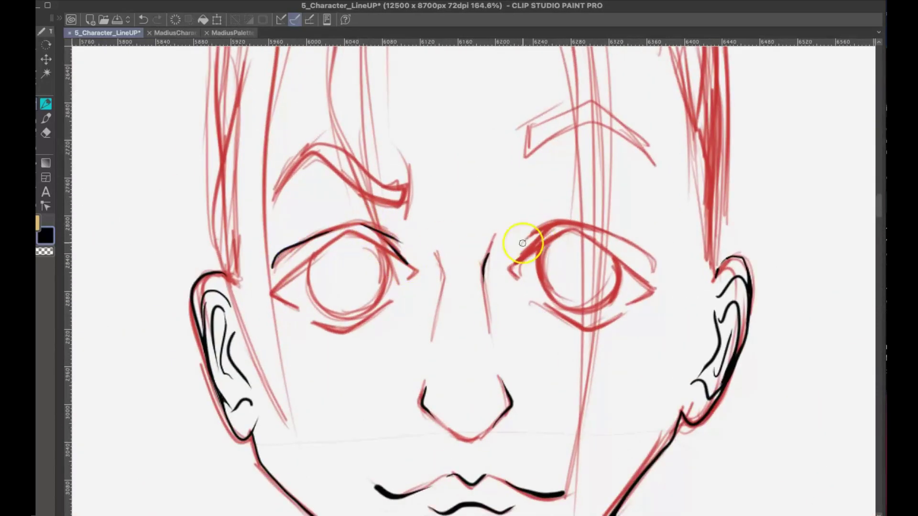
Ink the outer part of the right eye's upper lid crease and the left eye's thick upper lash line with both corners
left_click_drag(608, 234, 656, 270)
key("ctrl+s")
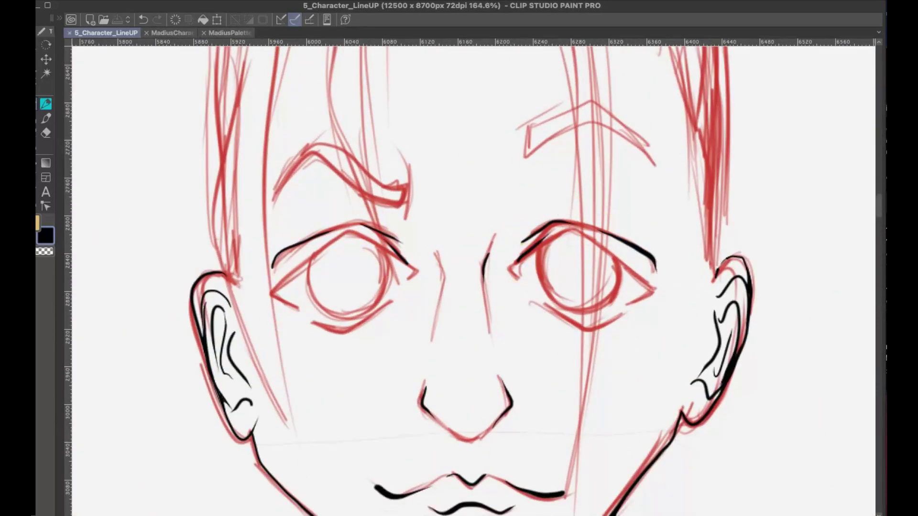
left_click_drag(404, 262, 266, 291)
key("ctrl+z")
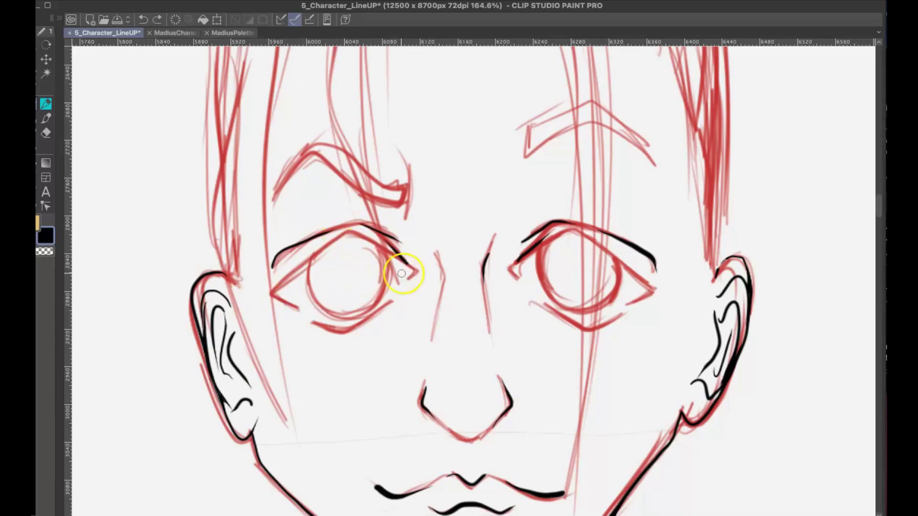
mouse_move(414, 272)
left_mouse_down()
mouse_move(361, 237)
mouse_move(313, 313)
mouse_move(277, 293)
left_mouse_up()
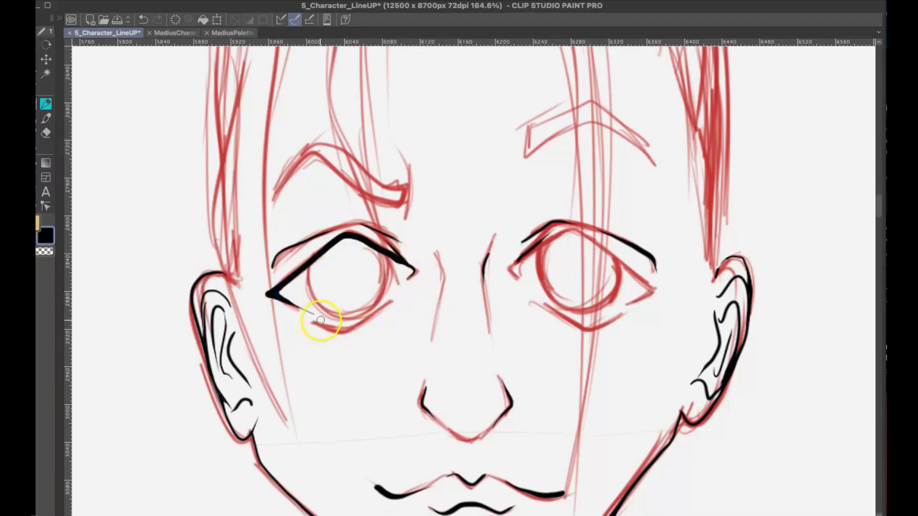
Ink the left eye's lower lid line over the red sketch and save the file
left_click_drag(357, 322, 391, 301)
key("ctrl+z")
scroll(416, 275, "up", 5)
left_click_drag(213, 367, 274, 384)
key("ctrl+z")
left_click_drag(217, 367, 372, 328)
key("ctrl+s")
Ink the right eye's inner corner and its thick upper lash line through to the outer corner
scroll(645, 287, "right", 5)
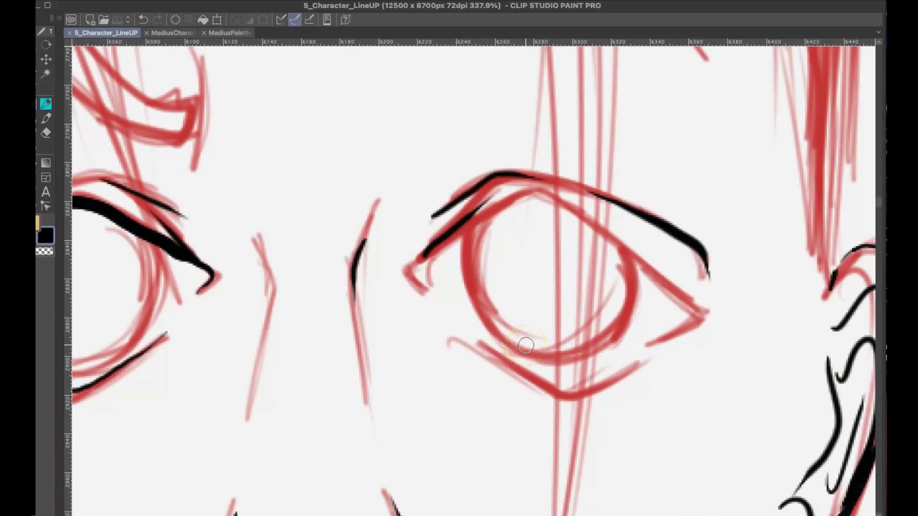
left_click_drag(425, 292, 423, 257)
key("ctrl+z")
mouse_move(424, 290)
left_mouse_down()
mouse_move(420, 260)
mouse_move(495, 205)
left_mouse_up()
key("ctrl+z")
mouse_move(447, 243)
left_mouse_down()
mouse_move(660, 262)
mouse_move(676, 336)
left_mouse_up()
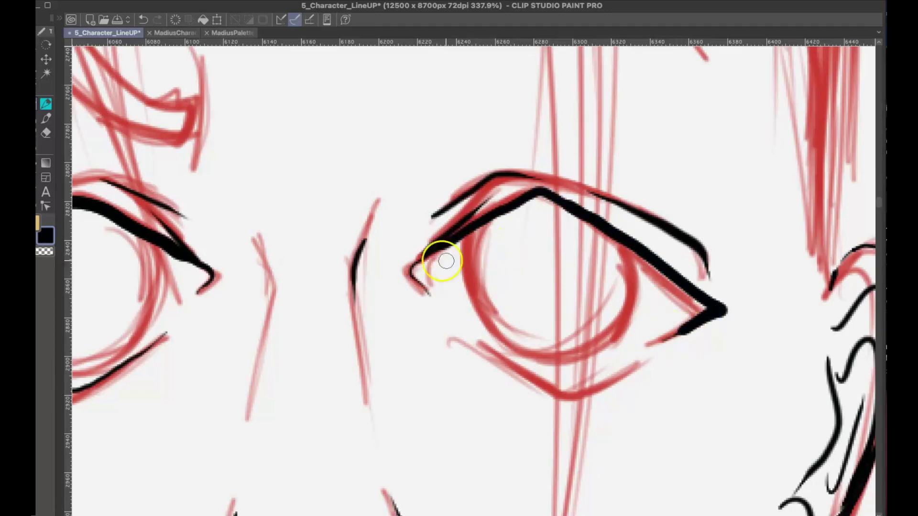
Ink the right eye's lower lid line, erase its overshooting outer end, and save the file
mouse_move(454, 319)
left_mouse_down()
mouse_move(480, 338)
mouse_move(682, 333)
left_mouse_up()
key("ctrl+s")
key("e")
left_click_drag(648, 377, 646, 354)
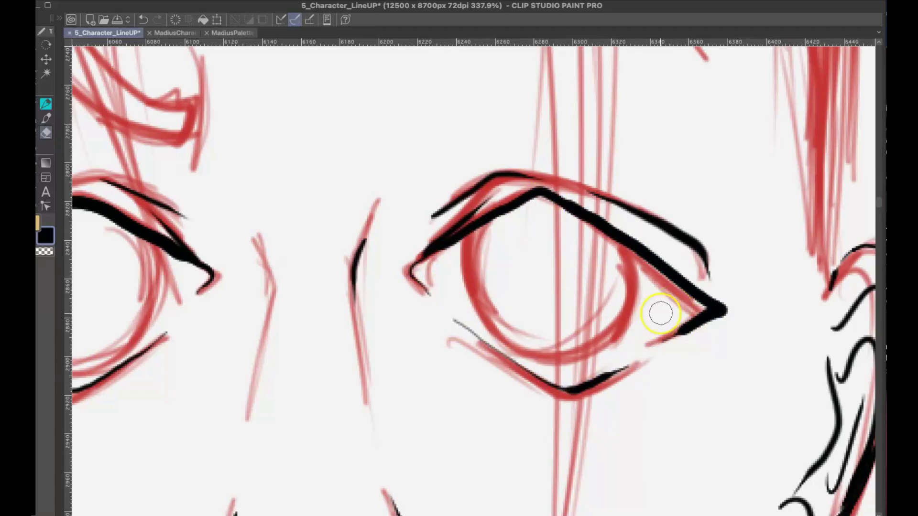
key("ctrl+s")
Ink the round iris outlines of both eyes beneath the upper lash lines
key("p")
mouse_move(480, 225)
left_mouse_down()
mouse_move(549, 352)
mouse_move(629, 243)
left_mouse_up()
left_click_drag(325, 264, 566, 292)
left_click_drag(225, 291, 381, 271)
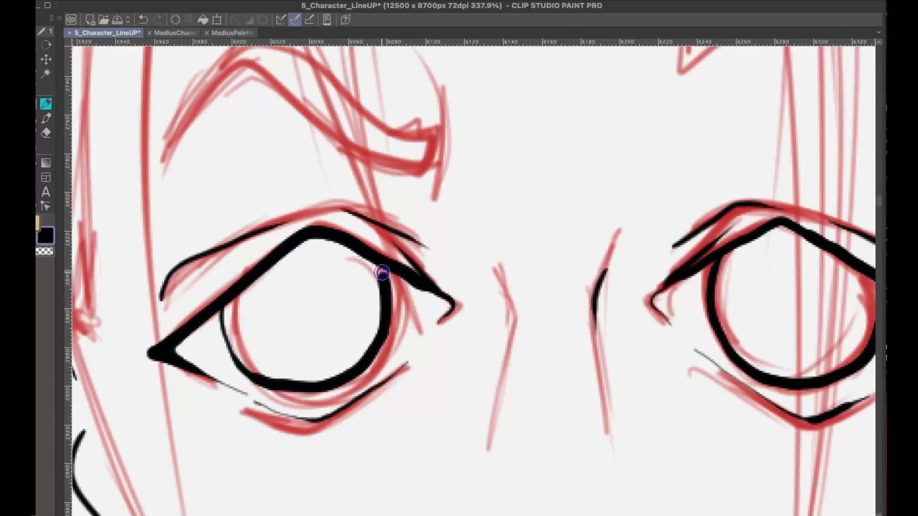
key("ctrl+z")
mouse_move(231, 293)
left_mouse_down()
mouse_move(391, 338)
mouse_move(371, 273)
left_mouse_up()
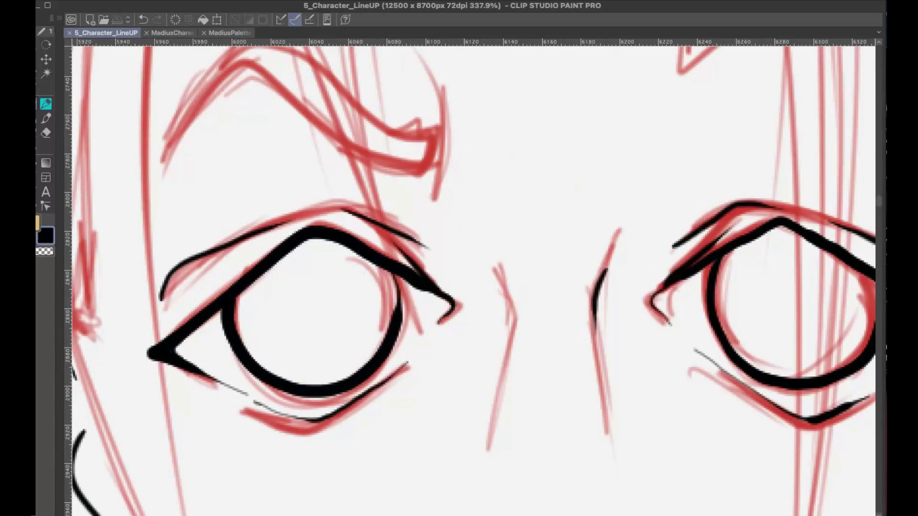
Ink the frown crease beside the left eyebrow and the upper and lower outlines of that eyebrow
left_click_drag(216, 132, 165, 227)
mouse_move(103, 262)
left_mouse_down()
mouse_move(137, 172)
mouse_move(326, 219)
left_mouse_up()
key("ctrl+z")
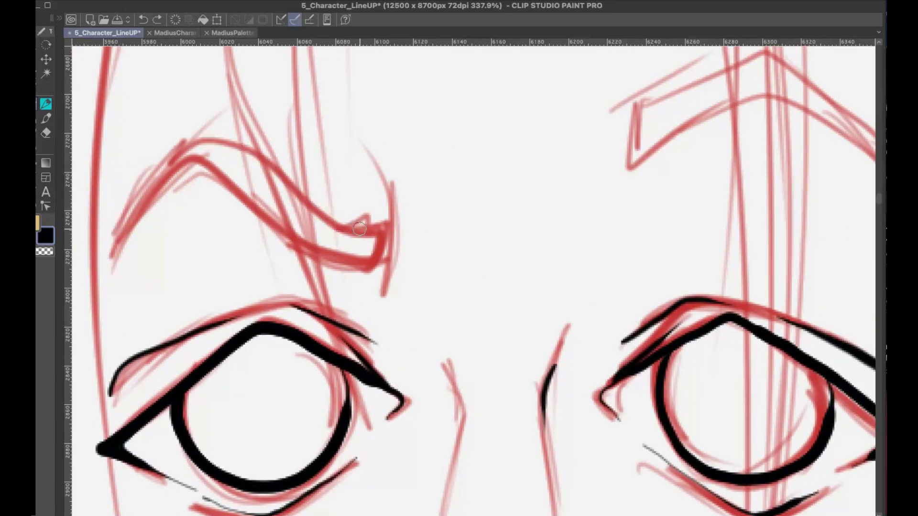
left_click_drag(371, 163, 375, 299)
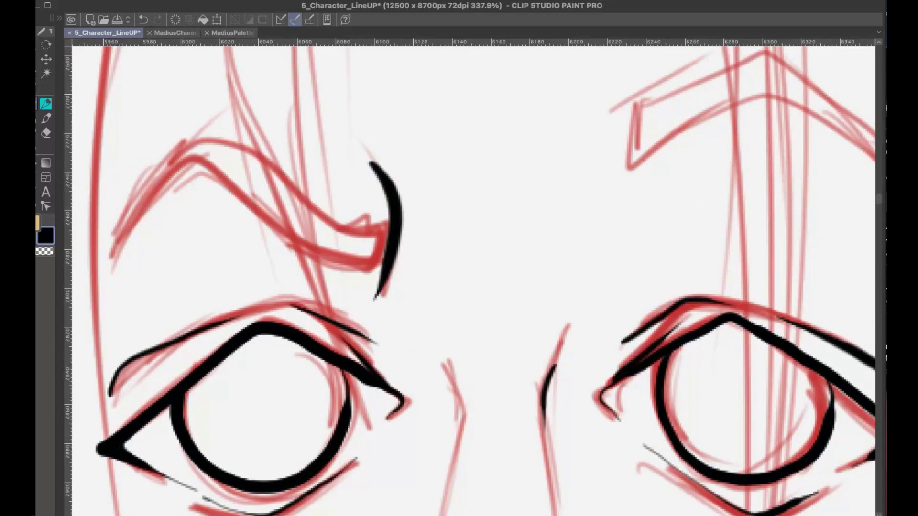
mouse_move(115, 238)
left_mouse_down()
mouse_move(351, 227)
mouse_move(369, 261)
left_mouse_up()
mouse_move(118, 225)
left_mouse_down()
mouse_move(225, 178)
mouse_move(369, 259)
left_mouse_up()
Ink the angular outline of the right eyebrow over the red sketch and save the file
mouse_move(593, 188)
left_mouse_down()
mouse_move(565, 236)
mouse_move(429, 355)
left_mouse_up()
mouse_move(465, 334)
left_mouse_down()
mouse_move(511, 262)
mouse_move(583, 230)
left_mouse_up()
key("ctrl+z")
mouse_move(481, 270)
left_mouse_down()
mouse_move(692, 297)
mouse_move(735, 350)
left_mouse_up()
mouse_move(735, 349)
left_mouse_down()
mouse_move(539, 242)
mouse_move(472, 271)
left_mouse_up()
key("ctrl+s")
Ink a long vertical fold line on the poncho's lower part, curving along just above the hem
scroll(497, 360, "down", 5)
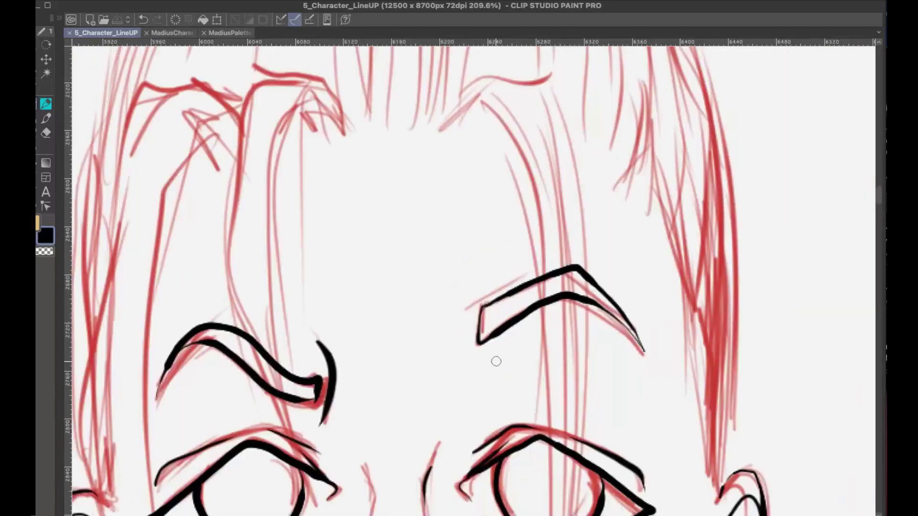
scroll(496, 362, "down", 10)
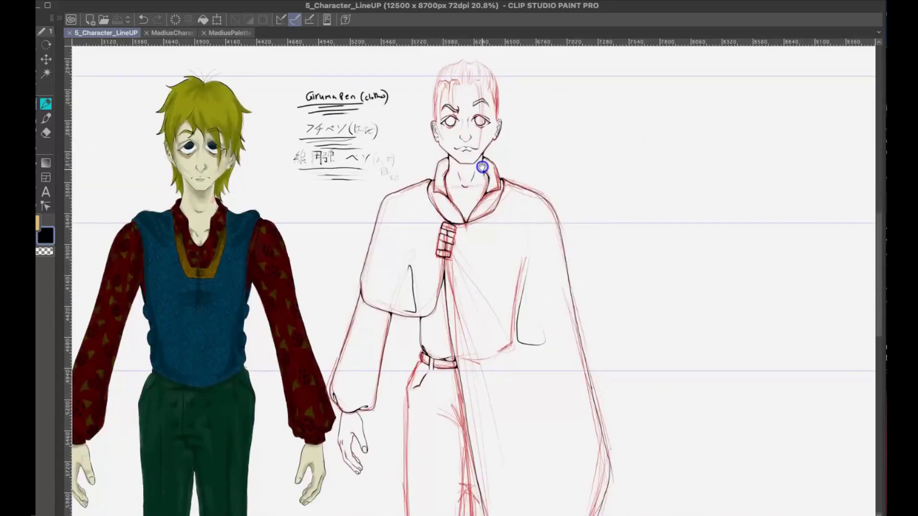
scroll(482, 166, "down", 5)
key("ctrl+v")
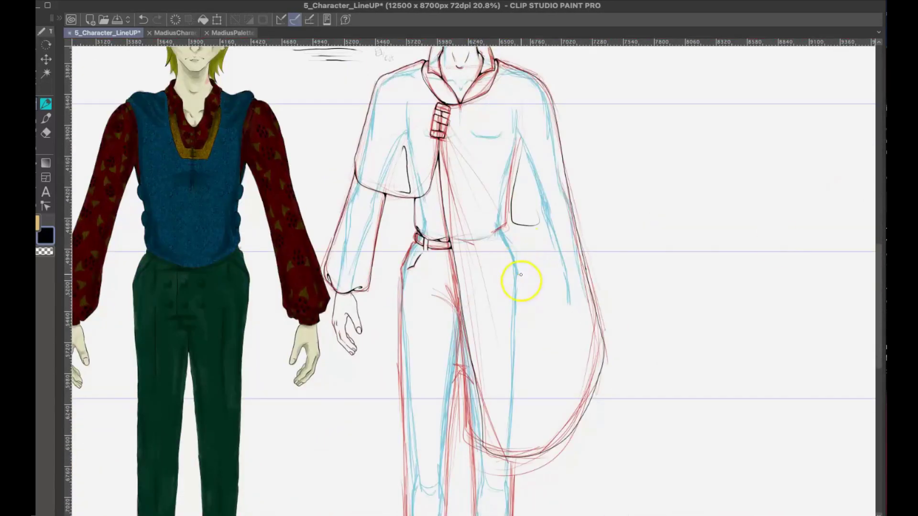
key("ctrl+z")
mouse_move(521, 275)
left_mouse_down()
mouse_move(525, 426)
mouse_move(552, 432)
left_mouse_up()
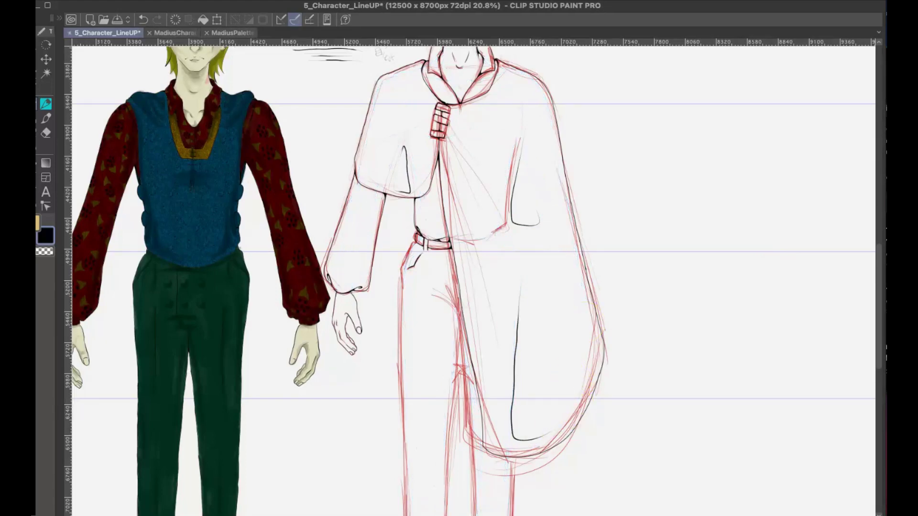
Turn on the quick mask and paint it over the character's left ear
scroll(404, 242, "up", 6)
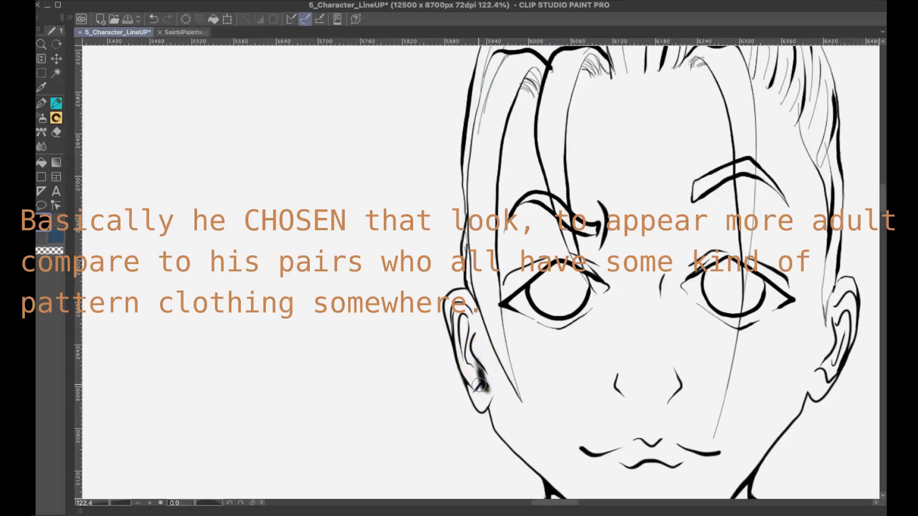
left_click(282, 1)
left_click(293, 151)
mouse_move(484, 372)
left_mouse_down()
mouse_move(487, 392)
mouse_move(454, 311)
mouse_move(468, 300)
left_mouse_up()
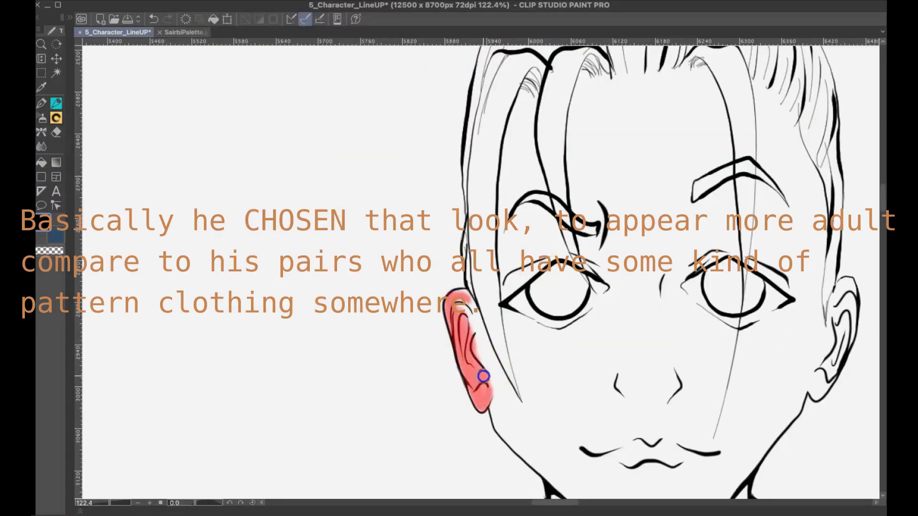
left_click_drag(483, 377, 462, 308)
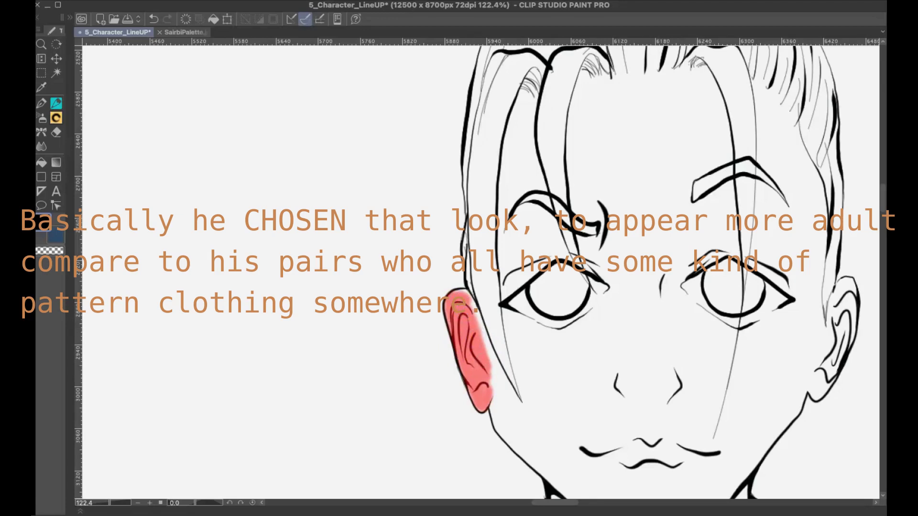
left_click_drag(548, 395, 562, 407)
key("super+z")
left_click_drag(605, 427, 622, 382)
key("super+z")
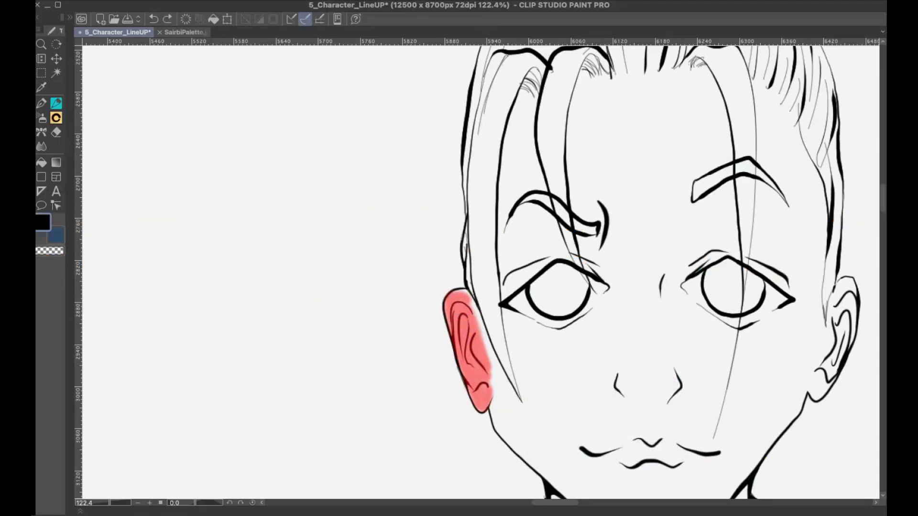
Brush the quick mask over the whole face, forehead and right ear, leaving the eyes and hair unmasked
key("b")
left_click_drag(746, 405, 765, 403)
key("super+z")
mouse_move(559, 445)
left_mouse_down()
mouse_move(508, 424)
mouse_move(475, 334)
mouse_move(508, 430)
mouse_move(549, 340)
mouse_move(554, 477)
mouse_move(565, 338)
mouse_move(582, 398)
mouse_move(622, 280)
mouse_move(503, 286)
mouse_move(532, 213)
mouse_move(512, 256)
mouse_move(563, 205)
mouse_move(537, 184)
mouse_move(573, 85)
mouse_move(627, 240)
mouse_move(547, 434)
mouse_move(455, 303)
mouse_move(649, 164)
mouse_move(715, 67)
mouse_move(758, 78)
mouse_move(825, 315)
mouse_move(816, 389)
mouse_move(815, 328)
mouse_move(781, 281)
mouse_move(775, 123)
mouse_move(668, 260)
mouse_move(727, 338)
mouse_move(660, 301)
mouse_move(629, 479)
mouse_move(700, 369)
mouse_move(758, 447)
mouse_move(742, 494)
mouse_move(581, 481)
mouse_move(722, 461)
left_mouse_up()
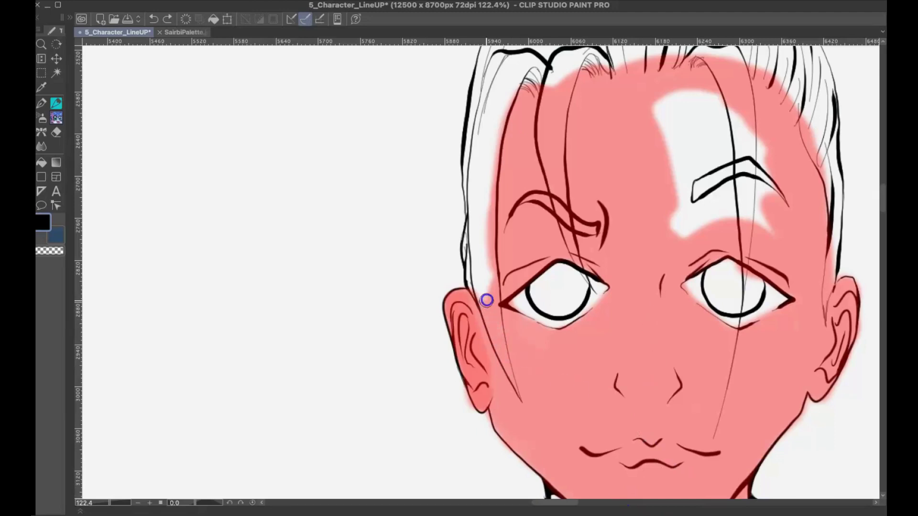
mouse_move(678, 220)
left_mouse_down()
mouse_move(661, 176)
mouse_move(706, 164)
mouse_move(693, 178)
mouse_move(731, 129)
left_mouse_up()
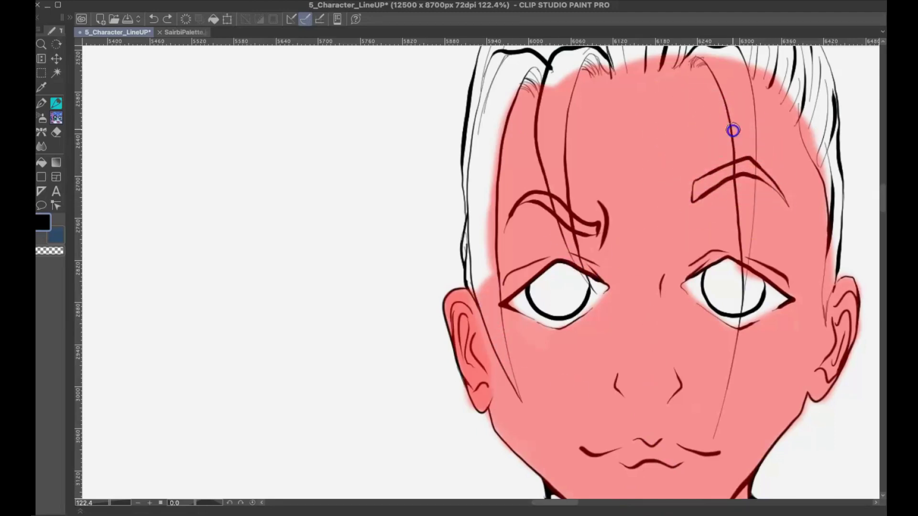
Extend the quick mask over the chin, neck and chest opening, and erase the overspill along the outlines
scroll(779, 176, "down", 3)
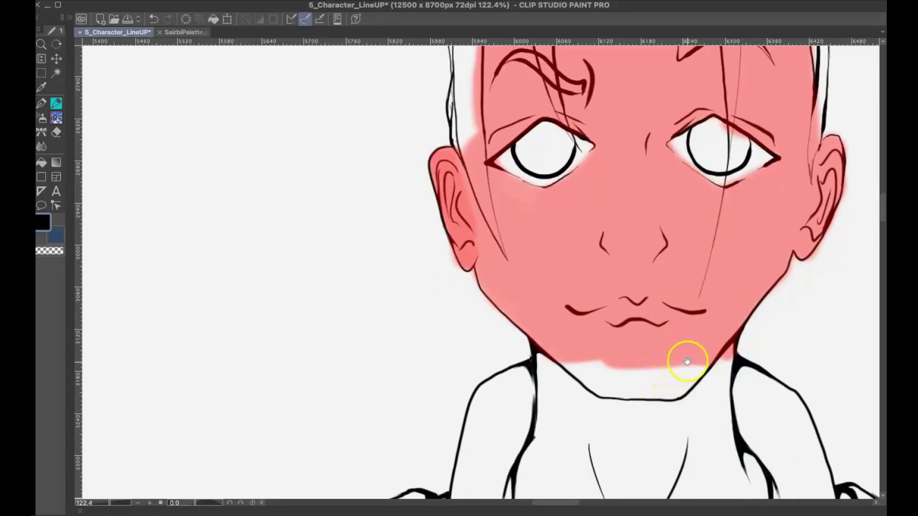
left_click_drag(687, 361, 644, 107)
mouse_move(593, 438)
left_mouse_down()
mouse_move(589, 475)
mouse_move(478, 219)
mouse_move(498, 224)
mouse_move(639, 385)
mouse_move(703, 285)
mouse_move(678, 154)
mouse_move(528, 130)
mouse_move(604, 123)
mouse_move(518, 135)
mouse_move(681, 292)
mouse_move(602, 354)
mouse_move(674, 328)
left_mouse_up()
key("e")
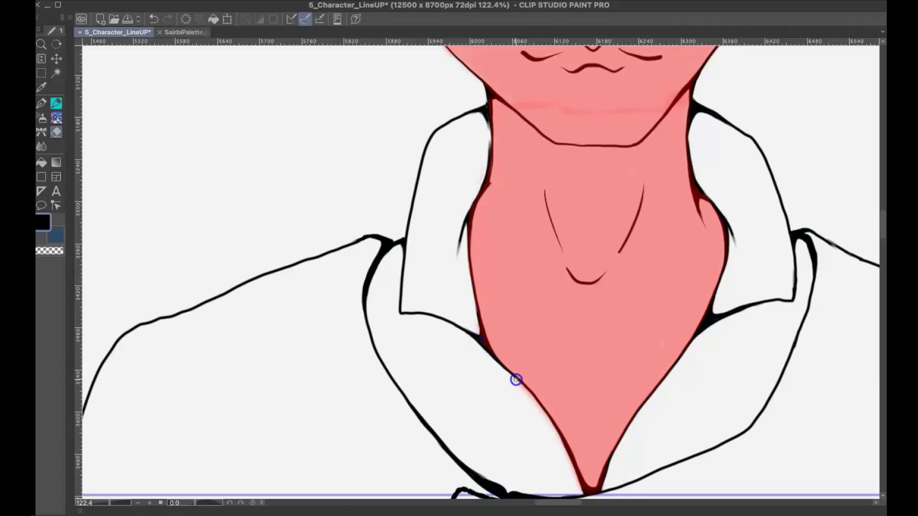
scroll(589, 287, "up", 10)
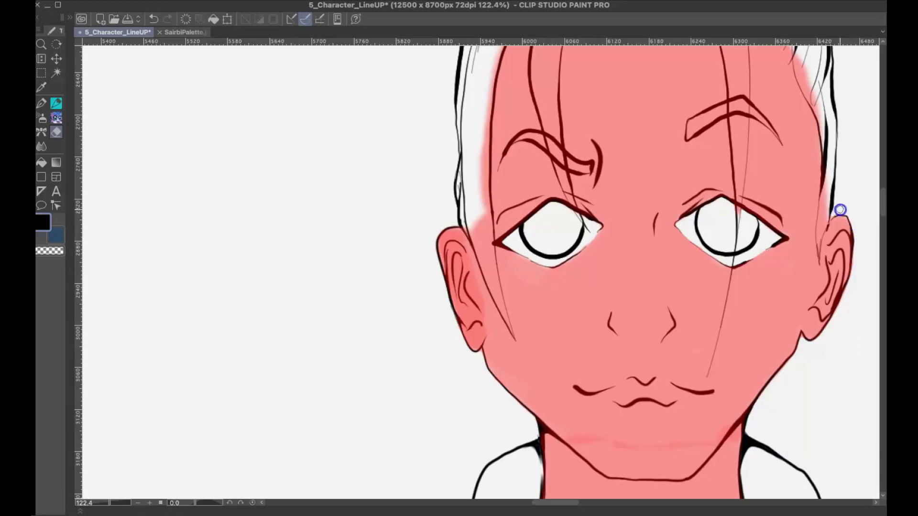
Paint the quick mask over the poncho character's hand up to the sleeve cuff
scroll(770, 344, "down", 5)
scroll(736, 297, "up", 5)
scroll(720, 313, "down", 10)
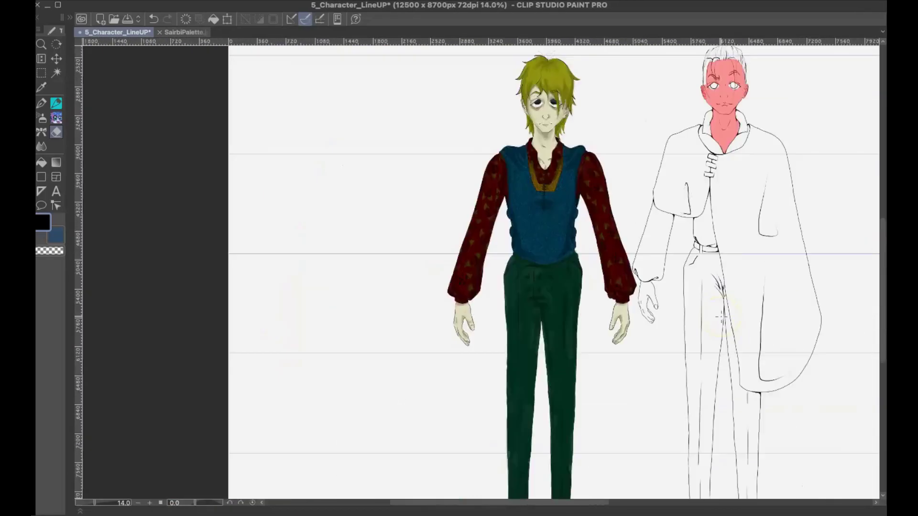
scroll(721, 316, "up", 10)
mouse_move(549, 279)
left_mouse_down()
mouse_move(578, 306)
mouse_move(548, 238)
mouse_move(584, 317)
mouse_move(524, 194)
mouse_move(442, 87)
mouse_move(489, 86)
mouse_move(541, 128)
mouse_move(528, 97)
mouse_move(529, 144)
mouse_move(476, 299)
mouse_move(537, 405)
mouse_move(465, 281)
mouse_move(433, 95)
mouse_move(411, 261)
mouse_move(447, 376)
mouse_move(516, 453)
mouse_move(536, 457)
mouse_move(550, 440)
mouse_move(428, 232)
mouse_move(466, 135)
mouse_move(444, 264)
left_mouse_up()
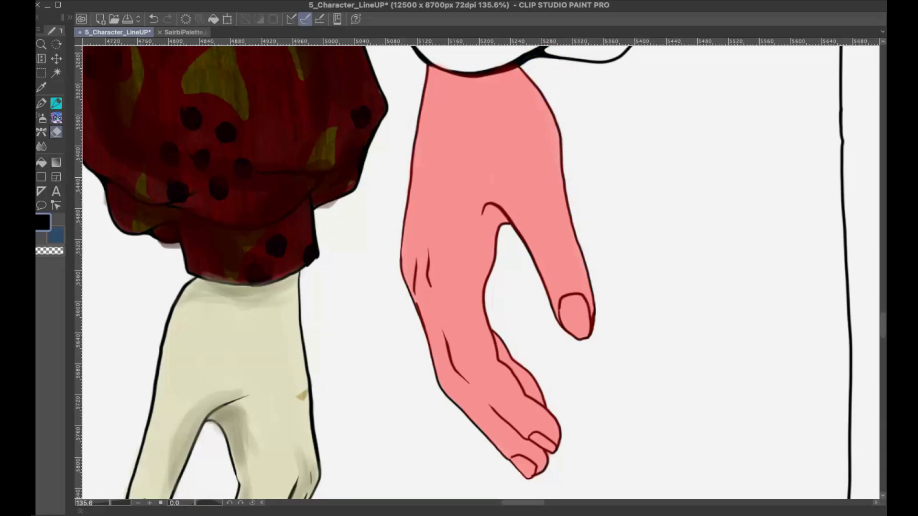
Turn off the quick mask covering the face, neck and hand
left_click(261, 1)
left_click(284, 150)
key("super+d")
scroll(593, 157, "down", 10)
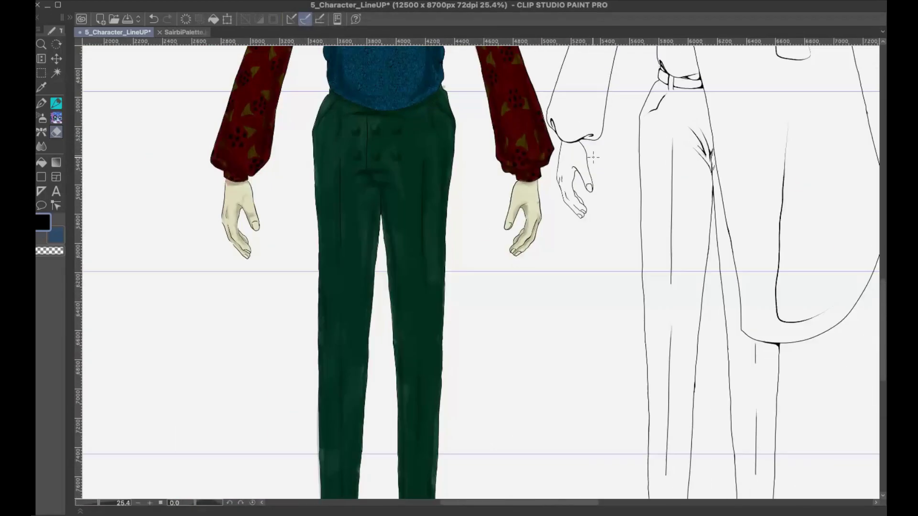
Sample the beige skin swatch from the SairbiPalette document and return to the character line-up
scroll(592, 157, "down", 1)
left_click_drag(776, 120, 772, 383)
scroll(772, 308, "down", 3)
left_click(191, 33)
key("i")
left_click(354, 113)
left_click(119, 35)
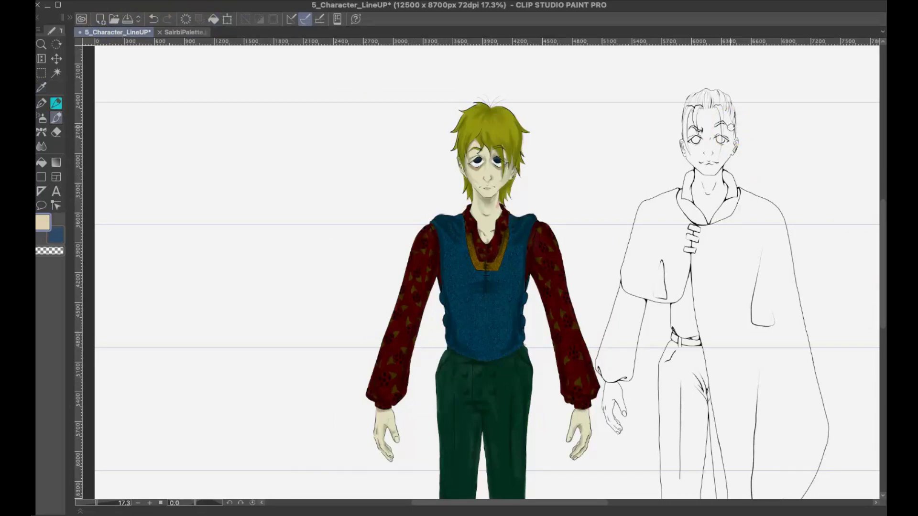
Paint the poncho character's hand, face and neck with the beige skin colour
left_click(183, 32)
left_click(119, 32)
mouse_move(611, 387)
left_mouse_down()
mouse_move(625, 393)
mouse_move(611, 428)
left_mouse_up()
mouse_move(705, 151)
left_mouse_down()
mouse_move(710, 207)
mouse_move(735, 121)
left_mouse_up()
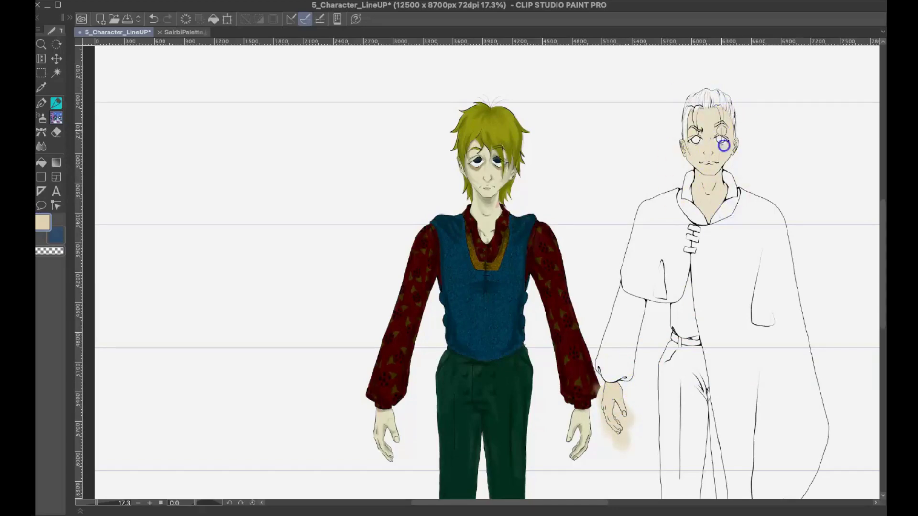
Sample the yellow swatch from SairbiPalette.jpg for use in the character line-up, and save the line-up file
left_click(424, 127, "alt")
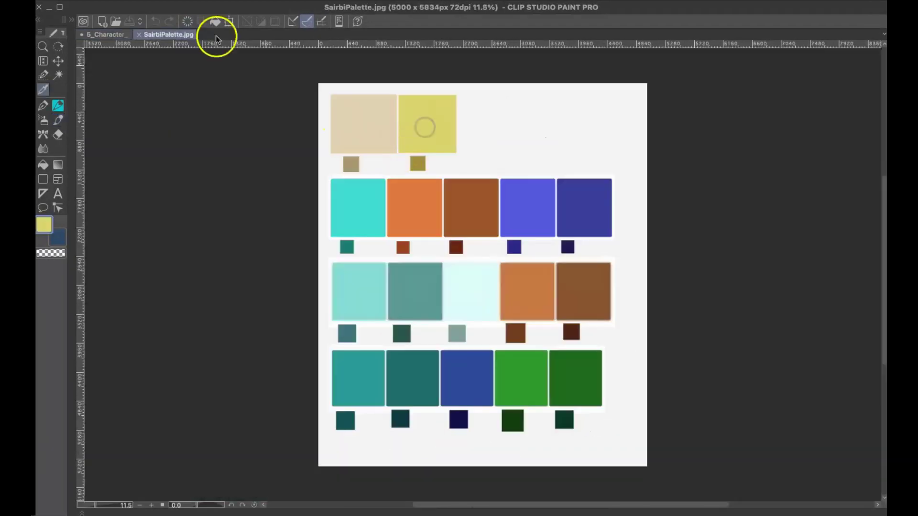
left_click(118, 34)
mouse_move(552, 184)
left_mouse_down()
mouse_move(538, 162)
mouse_move(497, 205)
left_mouse_up()
key("ctrl+s")
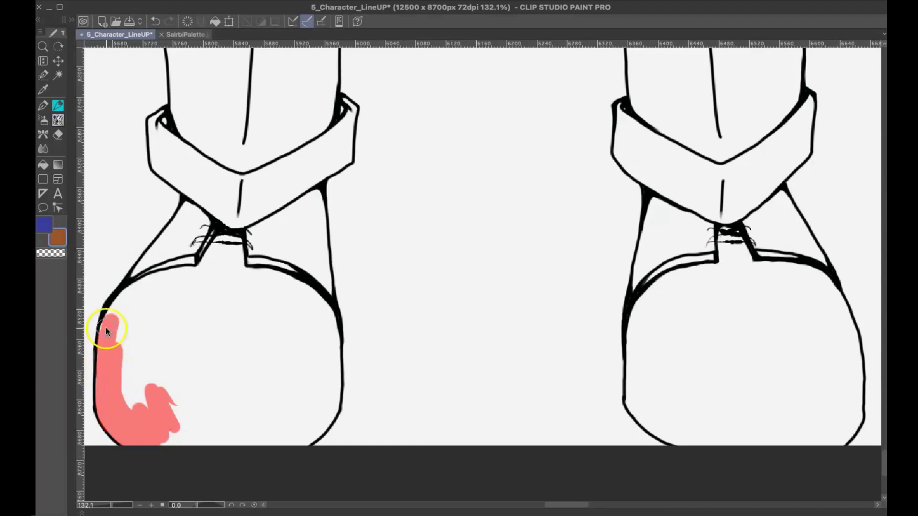
Paint the quick mask over both shoes below the trouser cuffs
mouse_move(106, 326)
left_mouse_down()
mouse_move(130, 400)
mouse_move(134, 324)
left_mouse_up()
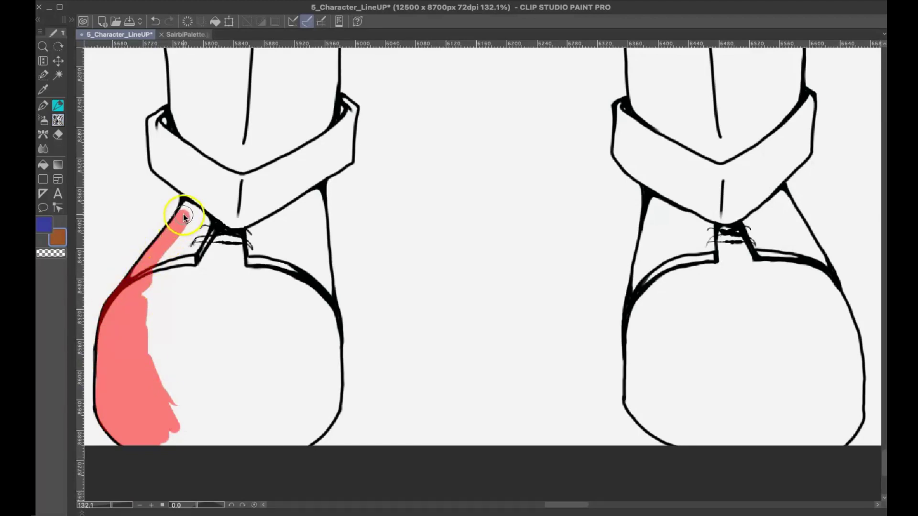
mouse_move(204, 265)
left_mouse_down()
mouse_move(303, 205)
mouse_move(317, 260)
mouse_move(214, 252)
mouse_move(317, 303)
mouse_move(313, 426)
mouse_move(187, 300)
mouse_move(280, 446)
mouse_move(313, 344)
mouse_move(310, 421)
left_mouse_up()
mouse_move(639, 301)
left_mouse_down()
mouse_move(631, 391)
mouse_move(664, 434)
mouse_move(637, 317)
mouse_move(650, 228)
mouse_move(676, 214)
mouse_move(656, 276)
mouse_move(692, 222)
mouse_move(747, 228)
mouse_move(779, 201)
mouse_move(807, 238)
mouse_move(779, 215)
mouse_move(707, 249)
mouse_move(760, 248)
mouse_move(773, 226)
mouse_move(834, 293)
mouse_move(853, 330)
mouse_move(858, 404)
mouse_move(841, 443)
mouse_move(653, 307)
mouse_move(649, 386)
mouse_move(694, 426)
mouse_move(741, 442)
mouse_move(693, 286)
mouse_move(787, 439)
mouse_move(758, 323)
mouse_move(816, 436)
mouse_move(808, 267)
mouse_move(714, 270)
mouse_move(843, 390)
mouse_move(753, 298)
mouse_move(827, 341)
left_mouse_up()
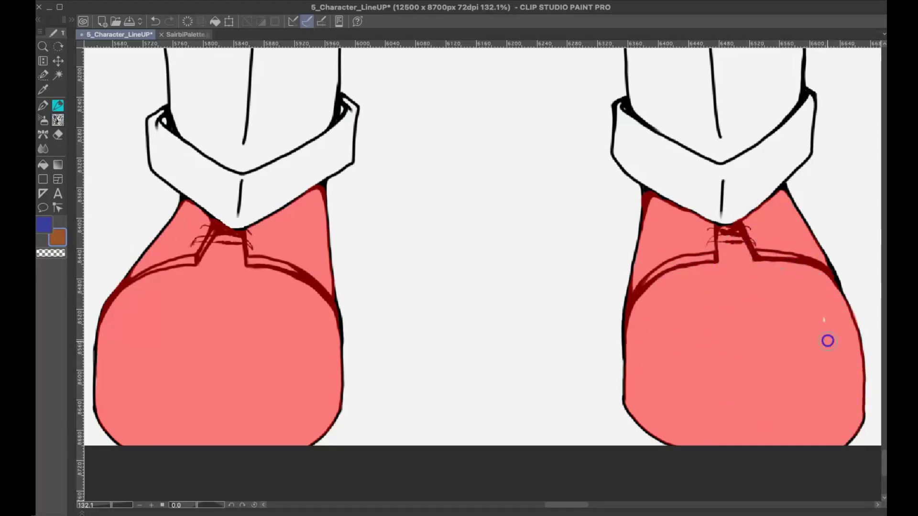
Turn off the quick mask and paint both shoes brown inside the masked area
left_click(257, 2)
left_click(287, 129)
key("super+d")
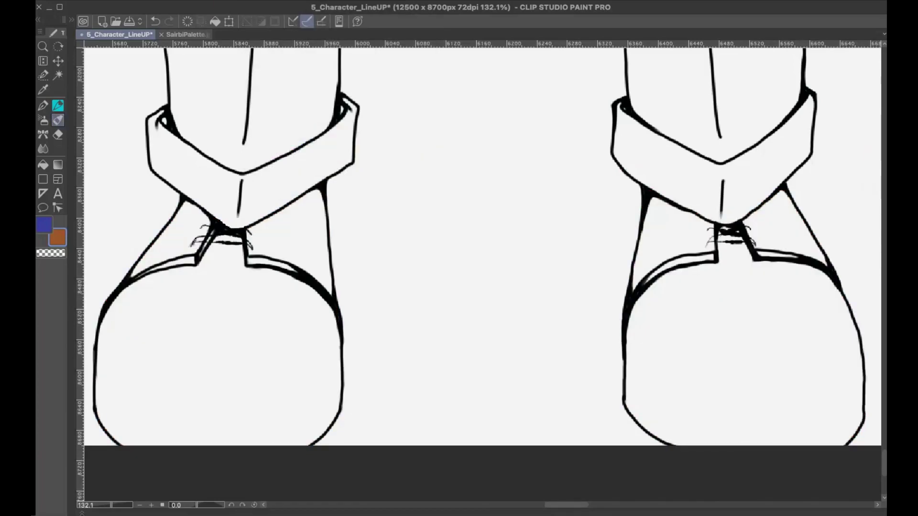
mouse_move(726, 296)
left_mouse_down()
mouse_move(768, 387)
mouse_move(765, 373)
left_mouse_up()
mouse_move(239, 287)
left_mouse_down()
mouse_move(213, 418)
mouse_move(153, 346)
left_mouse_up()
left_click_drag(683, 286, 712, 280)
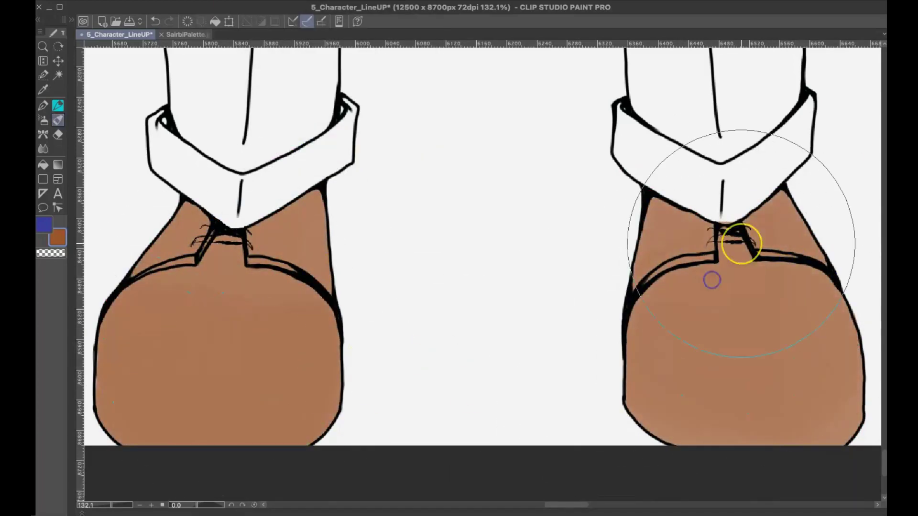
Mask both visible sections of the belt, fill them with brown, and clear the selection
scroll(741, 244, "down", 2)
left_click_drag(883, 454, 882, 303)
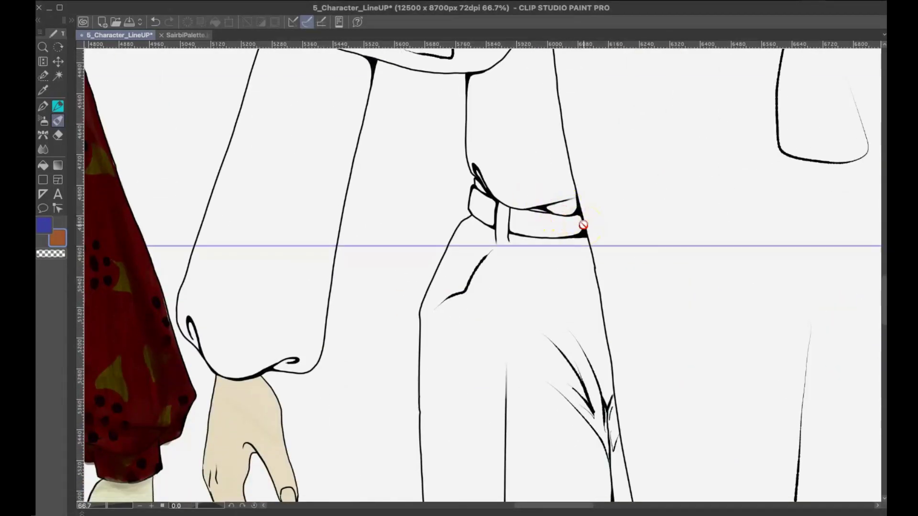
key("b")
left_click(232, 1)
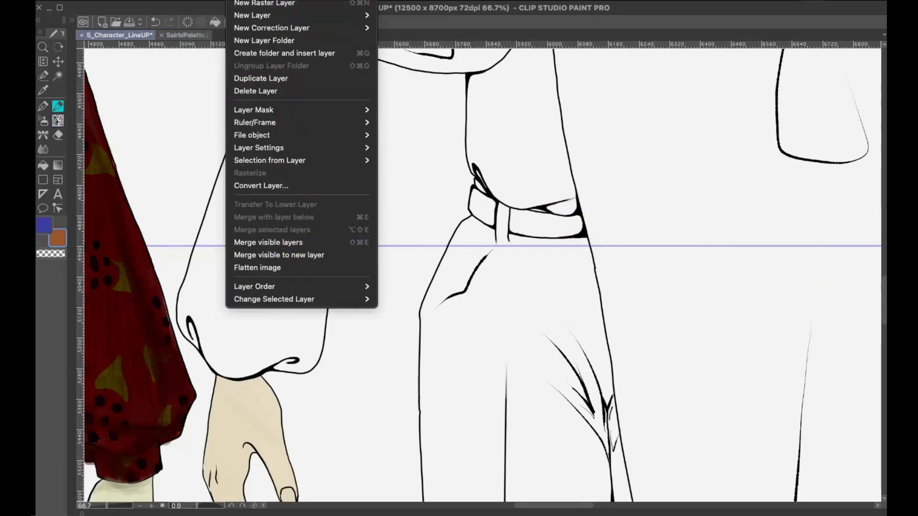
left_click(546, 223)
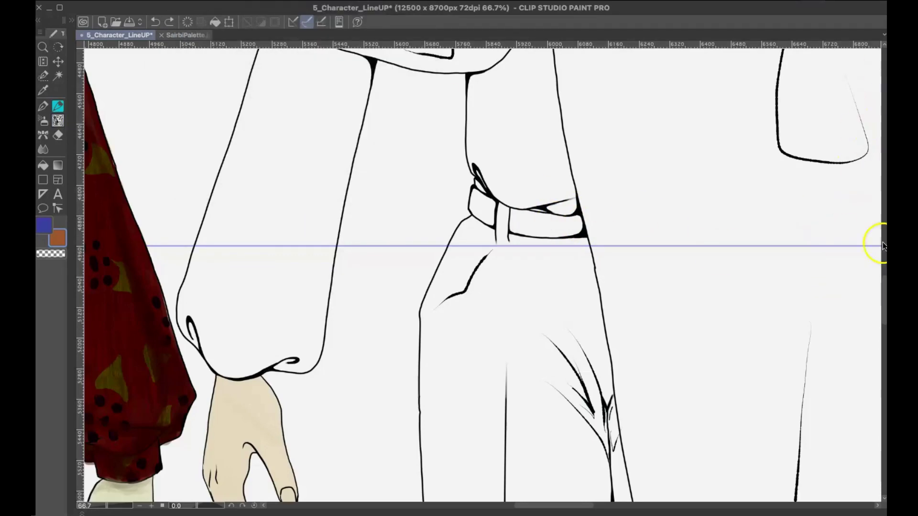
left_click_drag(883, 306, 868, 293)
scroll(537, 334, "up", 5)
key("m")
mouse_move(479, 374)
left_mouse_down()
mouse_move(475, 335)
mouse_move(510, 392)
mouse_move(582, 397)
mouse_move(647, 379)
mouse_move(499, 339)
mouse_move(621, 356)
left_mouse_up()
mouse_move(375, 285)
left_mouse_down()
mouse_move(394, 351)
mouse_move(409, 310)
mouse_move(398, 335)
left_mouse_up()
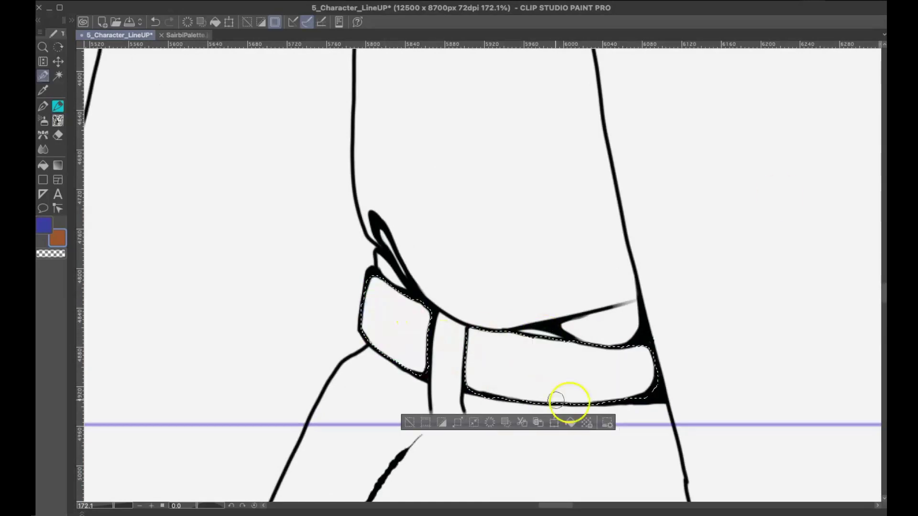
left_click(570, 423)
key("super+d")
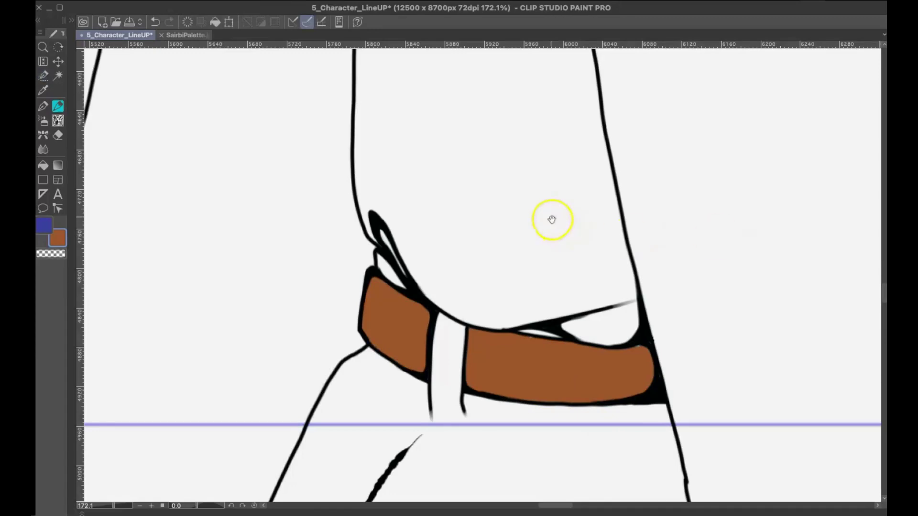
Sample the orange swatch from SairbiPalette.jpg and return to the character line-up
scroll(552, 219, "down", 5)
left_click_drag(475, 266, 427, 324)
left_click(185, 35)
key("i")
left_click(407, 205)
left_click(120, 35)
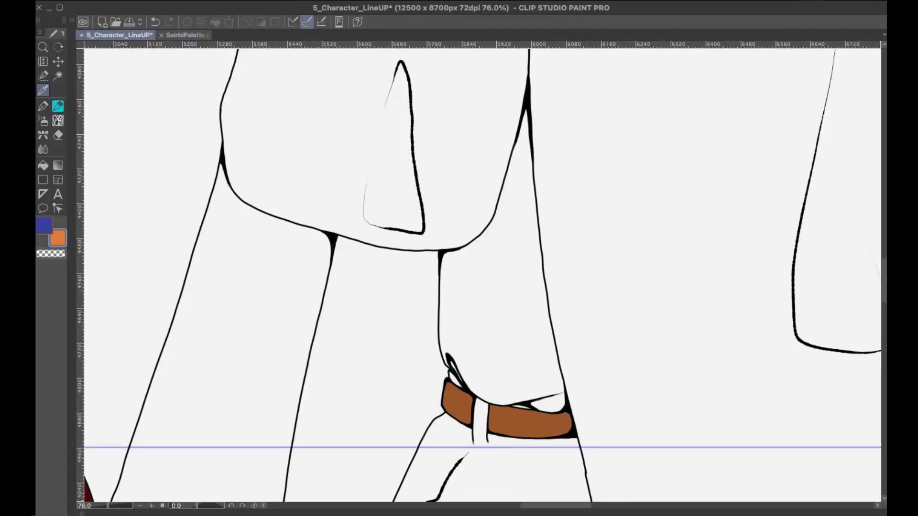
Correct the belt's brown with Hue/Saturation/Luminosity, using hue 4, saturation -12 and luminosity -17
scroll(638, 119, "down", 6)
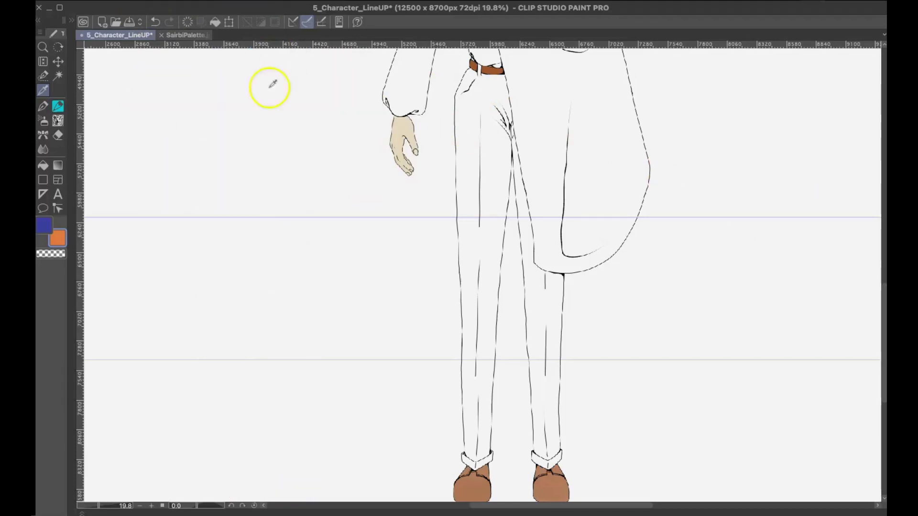
left_click(234, 1)
mouse_move(163, 1)
mouse_move(215, 235)
left_click(373, 248)
left_click_drag(694, 99, 793, 112)
left_click_drag(736, 175, 698, 168)
left_click(870, 125)
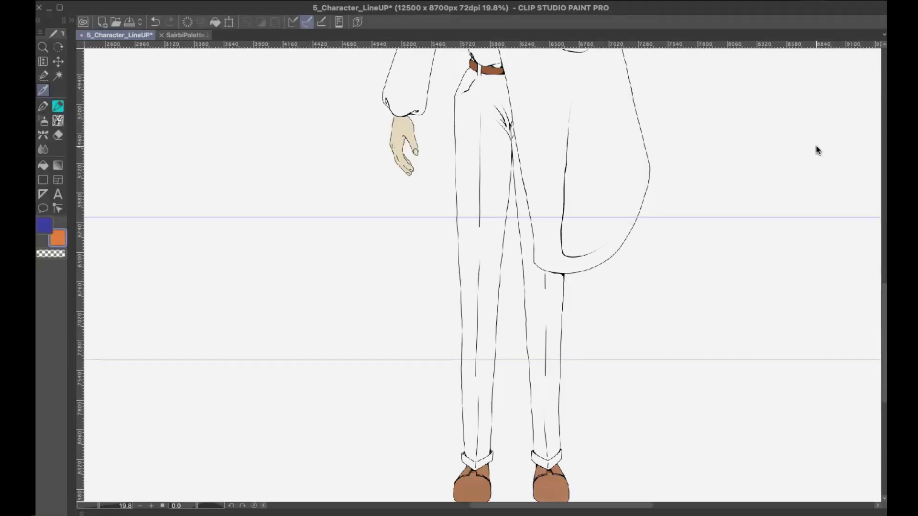
left_click(235, 1)
mouse_move(163, 1)
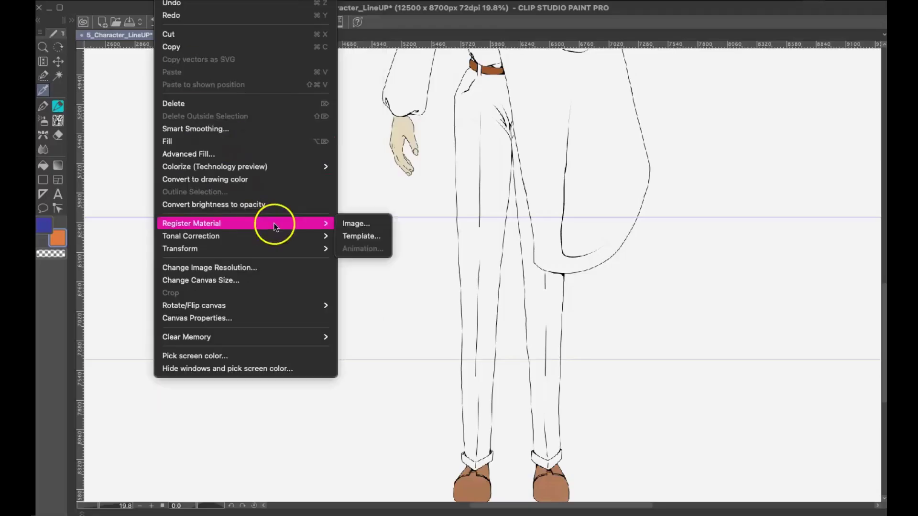
mouse_move(282, 236)
left_click(349, 248)
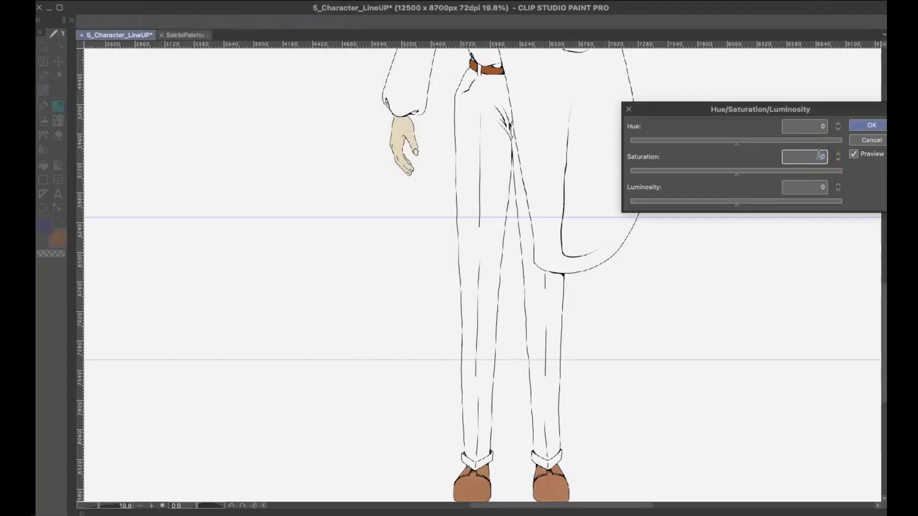
left_click_drag(736, 143, 738, 145)
left_click_drag(736, 201, 749, 203)
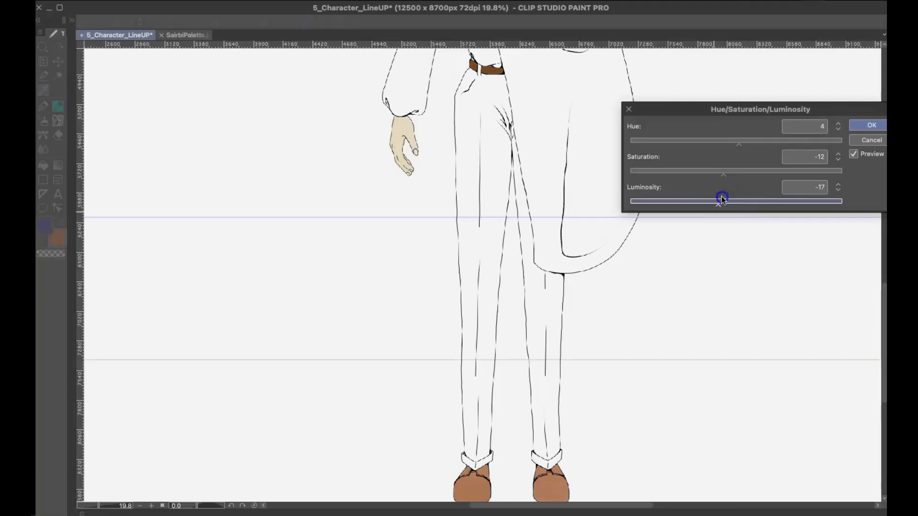
key("Return")
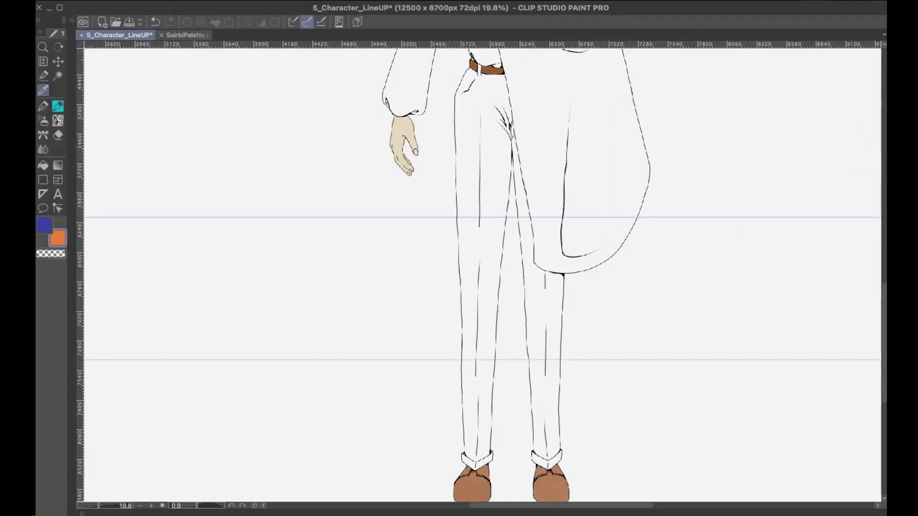
Correct the shoes' brown with Hue/Saturation/Luminosity, using hue 4, saturation -12 and luminosity -20
left_click(160, 2)
mouse_move(210, 236)
left_click(359, 248)
type("4")
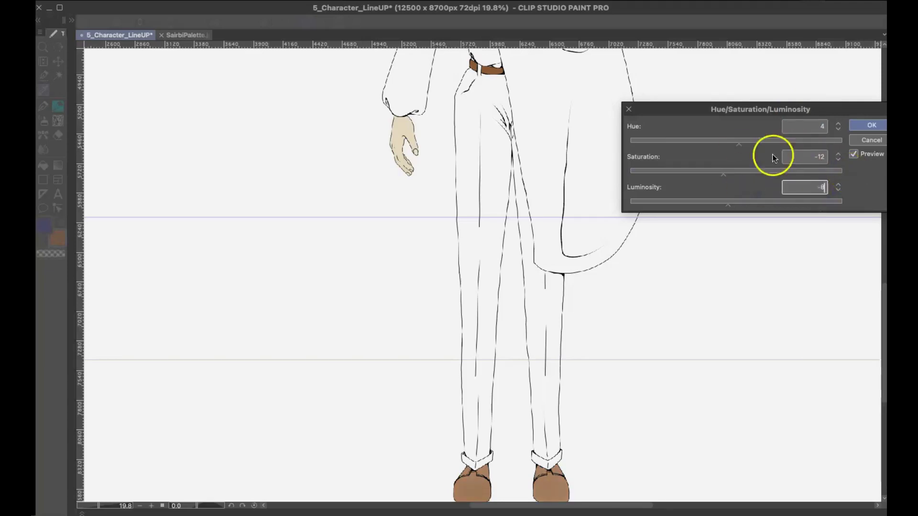
left_click_drag(738, 206, 717, 203)
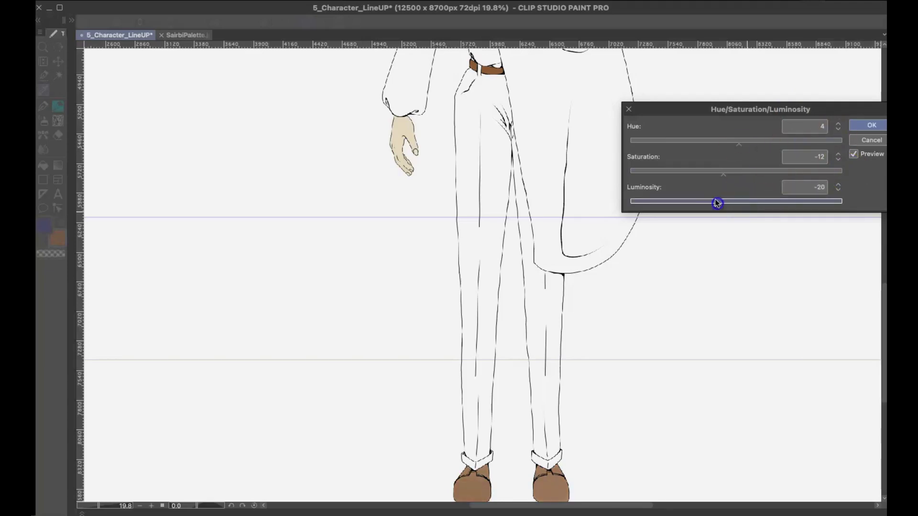
left_click(861, 126)
Select the shirt's visible sleeve, collar and torso areas with the quick mask
left_click_drag(536, 50, 697, 267)
scroll(690, 266, "up", 3)
key("ctrl+0")
left_click(273, 152)
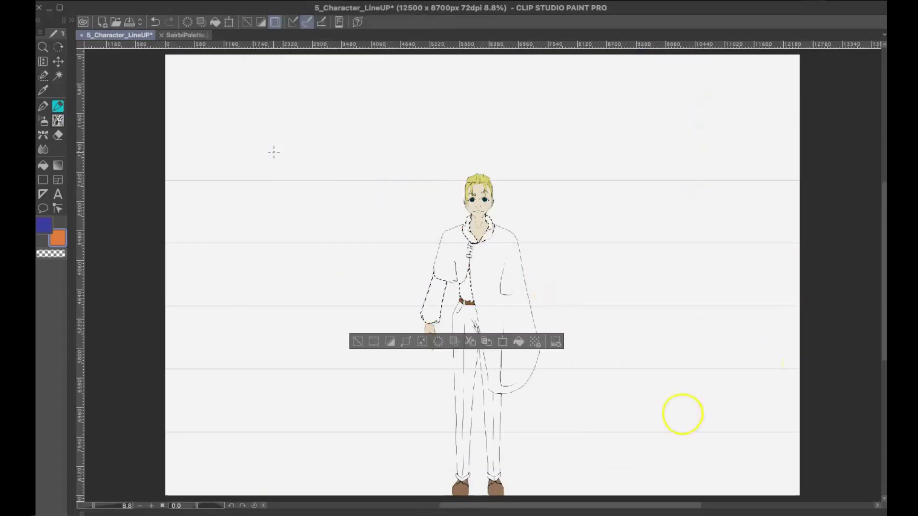
Paint the selected sleeve, collar and torso of the shirt orange, clear the selection, and save the file
key("b")
mouse_move(421, 282)
left_mouse_down()
mouse_move(422, 314)
mouse_move(438, 298)
mouse_move(462, 282)
left_mouse_up()
key("ctrl+d")
key("ctrl+z")
key("ctrl+z")
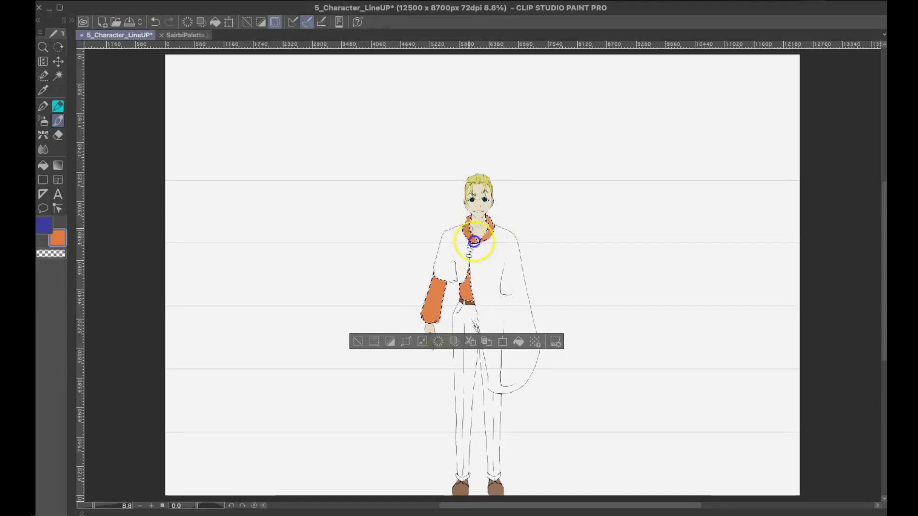
key("ctrl+d")
key("ctrl+s")
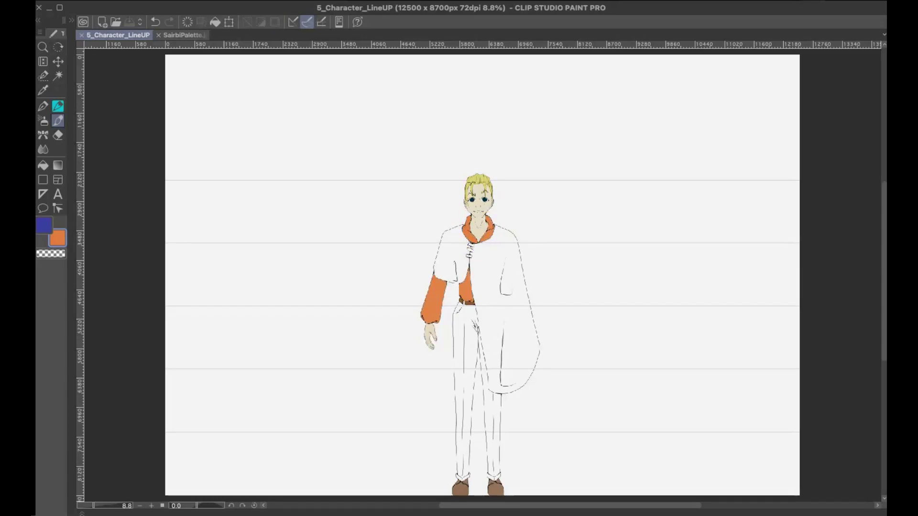
Correct the shirt's orange with hue 4, saturation -12 and slightly lower luminosity, then save the file
left_click(261, 0)
key("Escape")
left_click(165, 1)
mouse_move(305, 237)
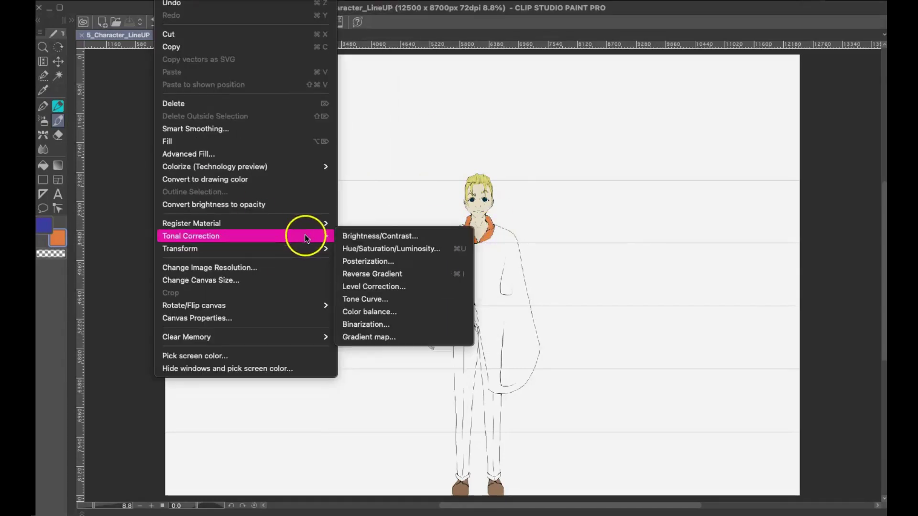
left_click(391, 249)
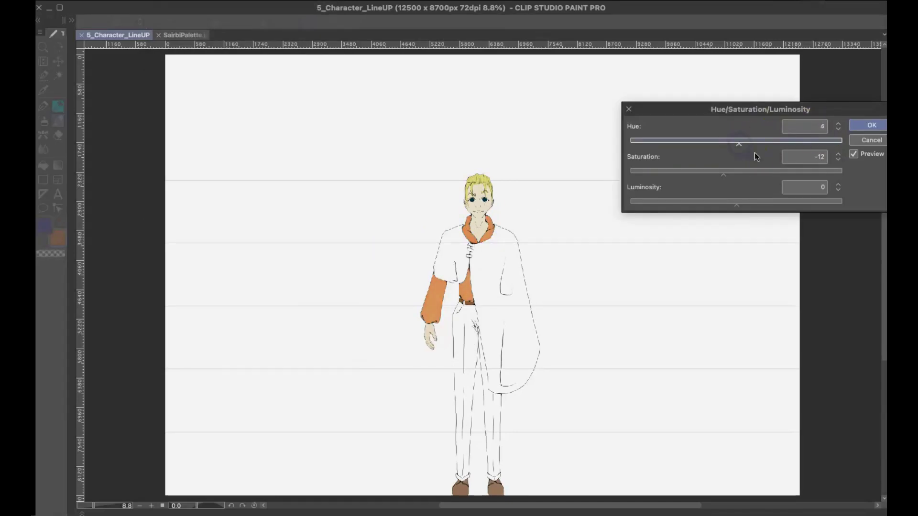
left_click_drag(736, 206, 731, 207)
left_click(861, 127)
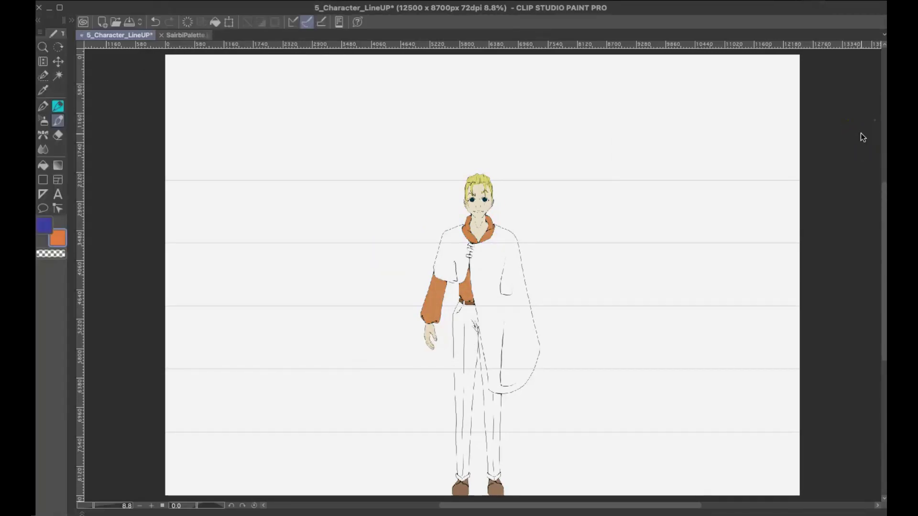
key("super+s")
Sample the turquoise swatch from SairbiPalette.jpg, make dark blue the active colour, and return to the line-up with a brush ready
left_click(184, 35)
key("i")
left_click(364, 199)
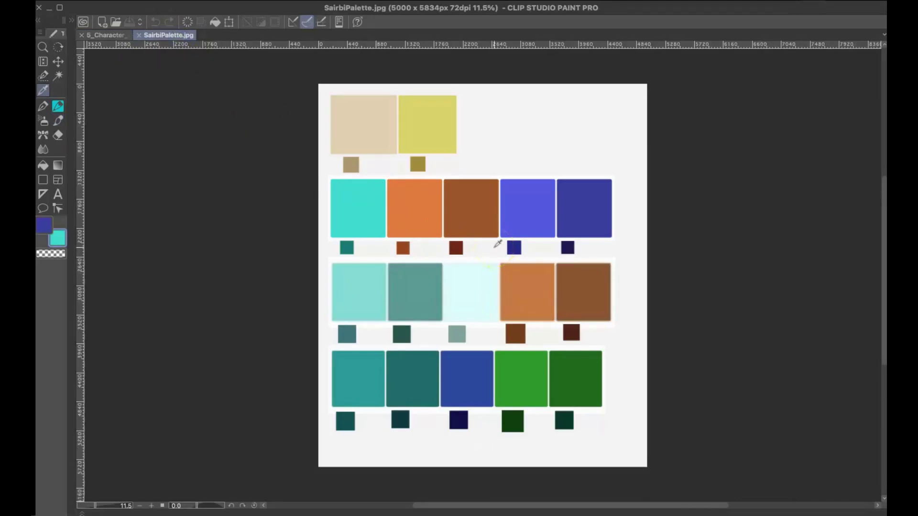
key("x")
left_click(113, 35)
left_click(184, 35)
left_click(114, 35)
key("b")
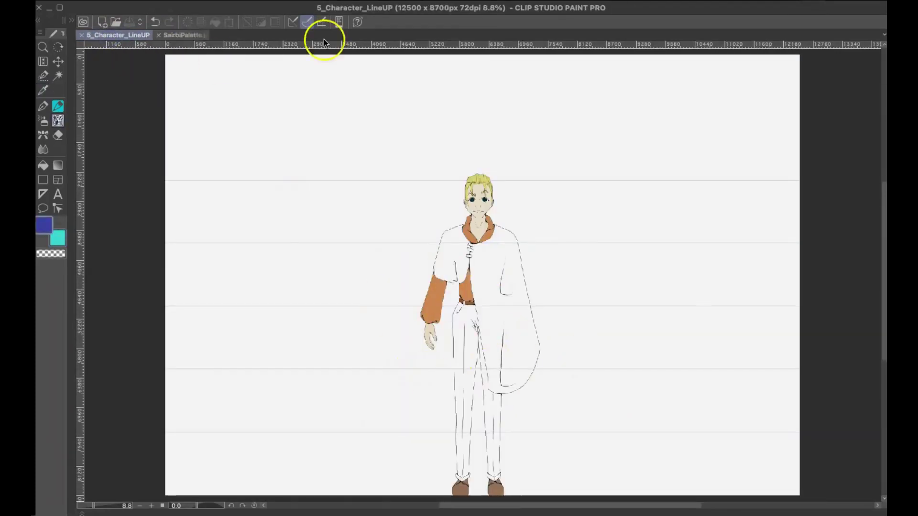
Add a new raster layer and paint the quick mask over the three toggles on the poncho's front
key("super+shift+n")
scroll(479, 296, "up", 8)
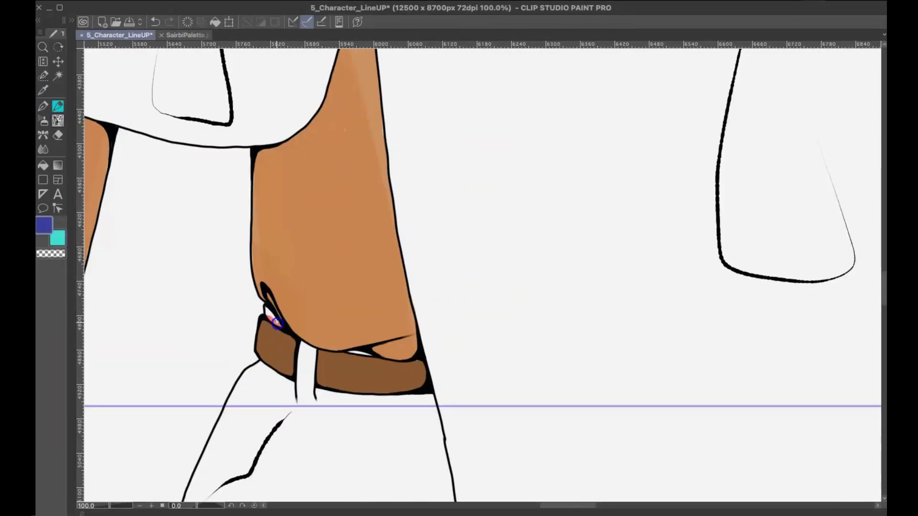
scroll(674, 332, "up", 8)
scroll(674, 332, "up", 3)
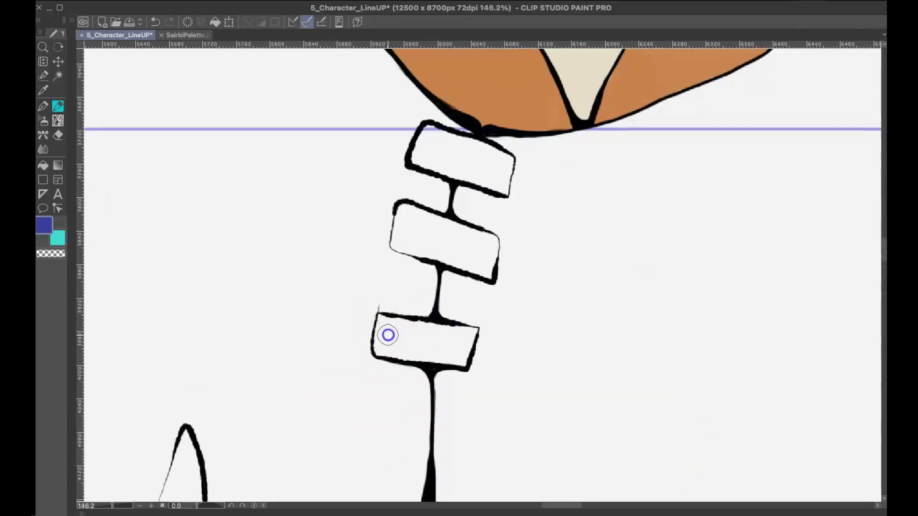
mouse_move(387, 334)
left_mouse_down()
mouse_move(433, 359)
mouse_move(466, 351)
mouse_move(468, 332)
mouse_move(381, 319)
mouse_move(458, 339)
left_mouse_up()
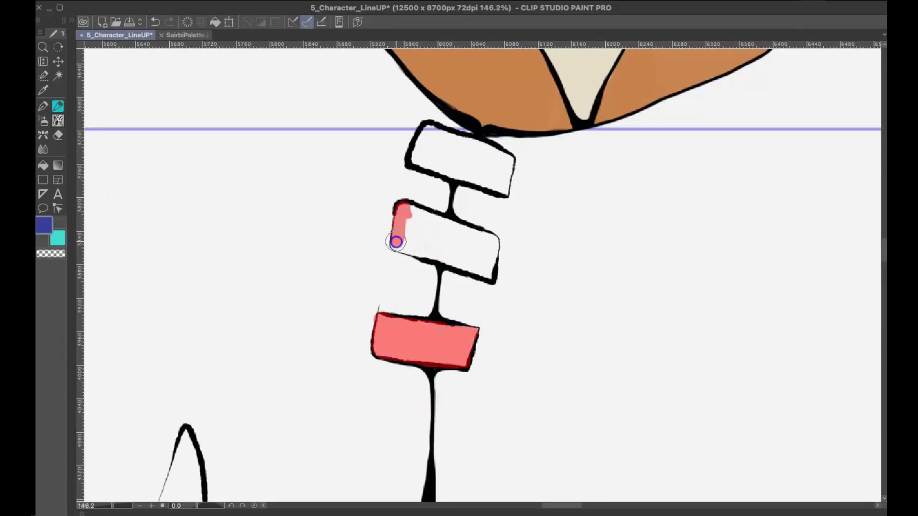
mouse_move(396, 243)
left_mouse_down()
mouse_move(490, 273)
mouse_move(485, 238)
mouse_move(394, 245)
mouse_move(398, 222)
left_mouse_up()
key("ctrl+z")
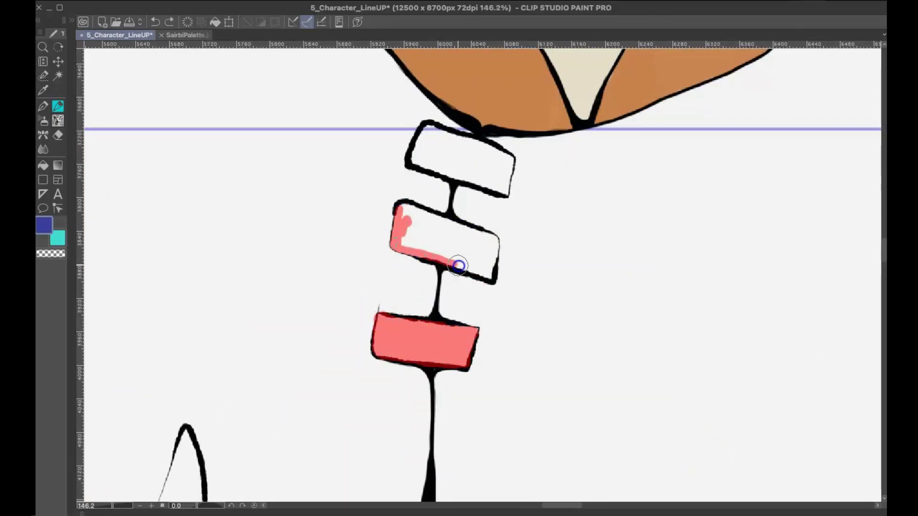
mouse_move(457, 265)
left_mouse_down()
mouse_move(494, 241)
mouse_move(447, 223)
mouse_move(402, 242)
mouse_move(477, 248)
mouse_move(418, 231)
left_mouse_up()
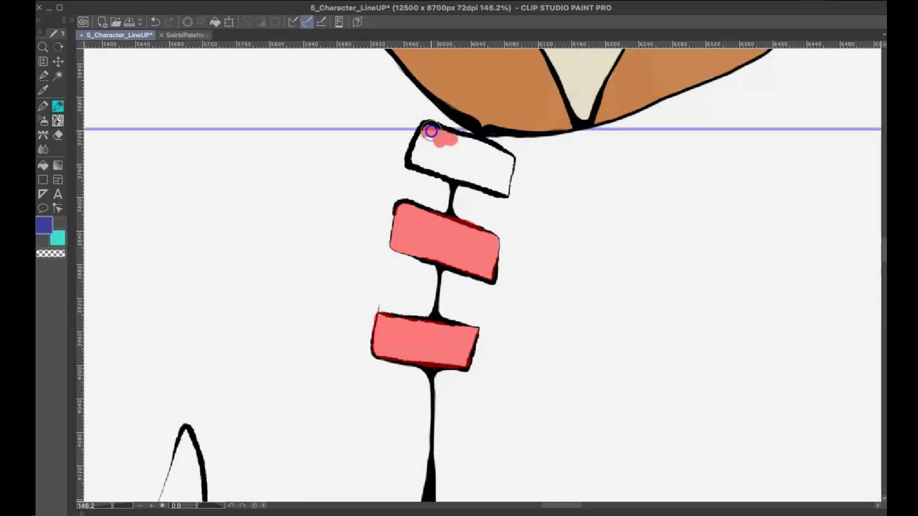
mouse_move(430, 131)
left_mouse_down()
mouse_move(506, 174)
mouse_move(487, 158)
mouse_move(498, 179)
left_mouse_up()
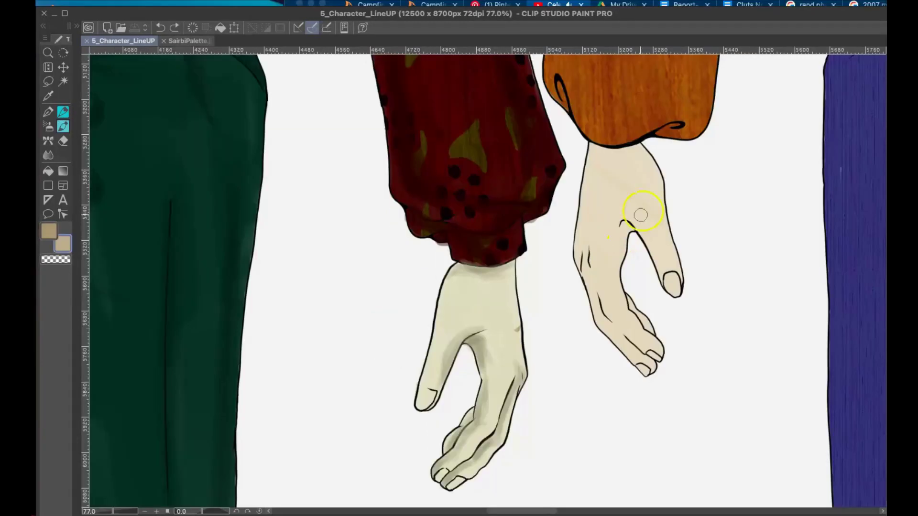
Shade the palm, fingers and thumb of the hand below the orange sleeve with two beige-brown tones, and save
scroll(648, 192, "up", 3)
mouse_move(598, 244)
left_mouse_down()
mouse_move(601, 399)
mouse_move(653, 448)
mouse_move(594, 397)
left_mouse_up()
mouse_move(639, 168)
left_mouse_down()
mouse_move(611, 113)
mouse_move(618, 209)
mouse_move(667, 178)
mouse_move(657, 291)
mouse_move(544, 289)
mouse_move(524, 303)
mouse_move(648, 475)
mouse_move(565, 402)
left_mouse_up()
key("super+s")
key("x")
mouse_move(609, 299)
left_mouse_down()
mouse_move(610, 246)
mouse_move(559, 367)
mouse_move(657, 497)
mouse_move(606, 291)
mouse_move(603, 391)
mouse_move(669, 464)
left_mouse_up()
key("super+s")
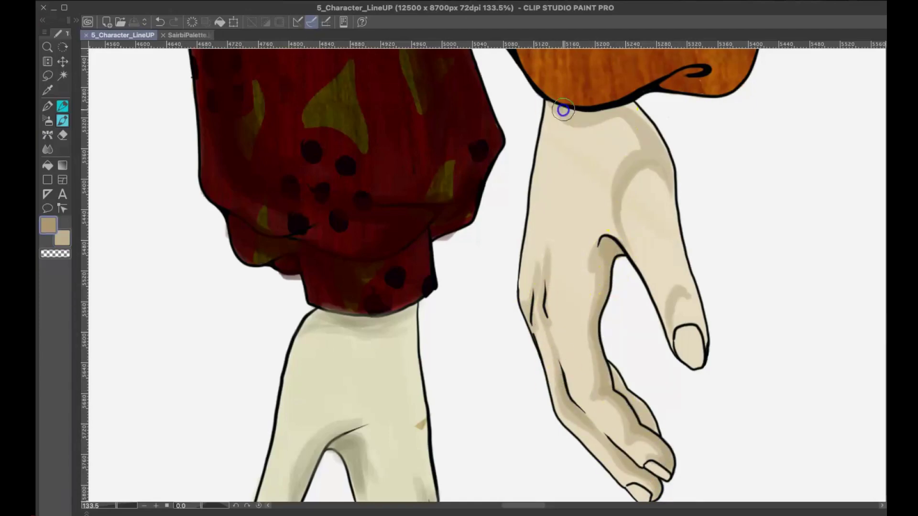
Shade the throat below the chin and along the inner neck lines with the beige-brown shadow tones, and save
scroll(626, 397, "down", 2)
scroll(614, 382, "down", 5)
scroll(786, 192, "up", 4)
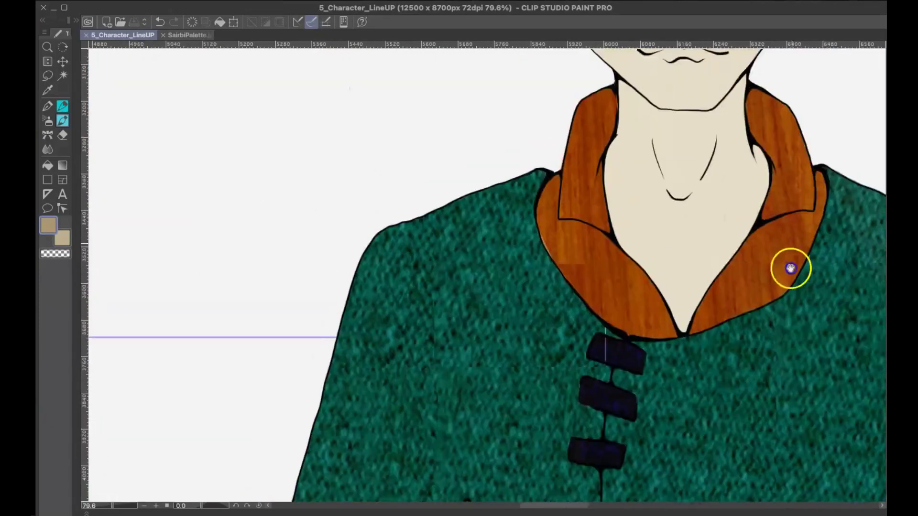
left_click_drag(791, 268, 778, 390)
key("x")
scroll(643, 254, "up", 3)
mouse_move(650, 273)
left_mouse_down()
mouse_move(719, 253)
mouse_move(709, 360)
mouse_move(731, 303)
mouse_move(706, 263)
mouse_move(658, 314)
mouse_move(722, 292)
mouse_move(689, 372)
left_mouse_up()
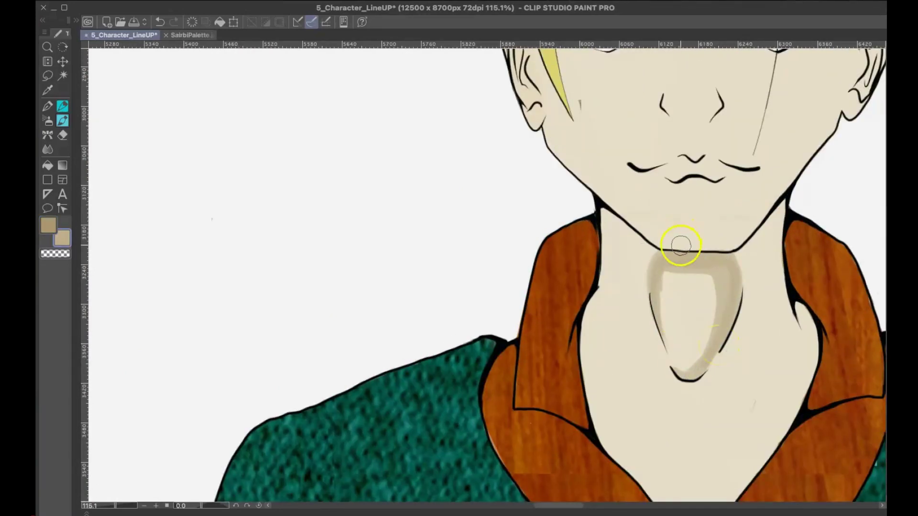
mouse_move(698, 256)
left_mouse_down()
mouse_move(711, 352)
mouse_move(721, 266)
left_mouse_up()
key("ctrl+s")
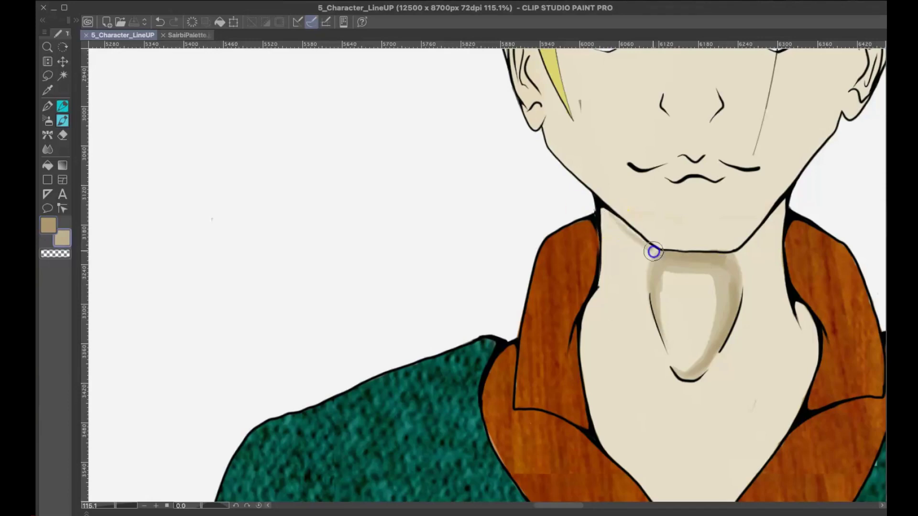
Extend the shadow along the underside of the jaw on both sides of the neck, and save
left_click_drag(653, 252, 613, 232)
mouse_move(727, 313)
left_mouse_down()
mouse_move(769, 222)
mouse_move(782, 231)
mouse_move(718, 343)
left_mouse_up()
key("ctrl+s")
mouse_move(603, 245)
left_mouse_down()
mouse_move(727, 260)
mouse_move(753, 242)
left_mouse_up()
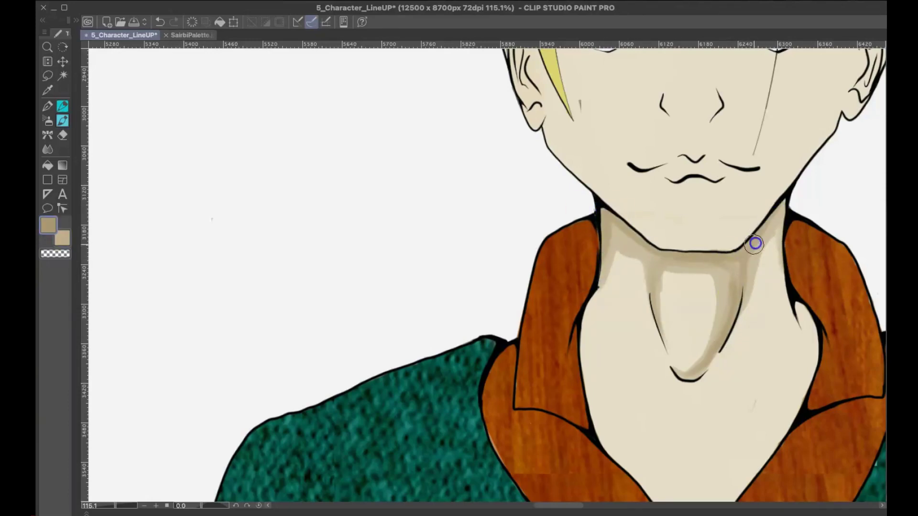
key("ctrl+s")
Try a lighter shadow stroke across the lower neck inside the open collar, and undo it
left_click_drag(640, 354, 596, 193)
key("x")
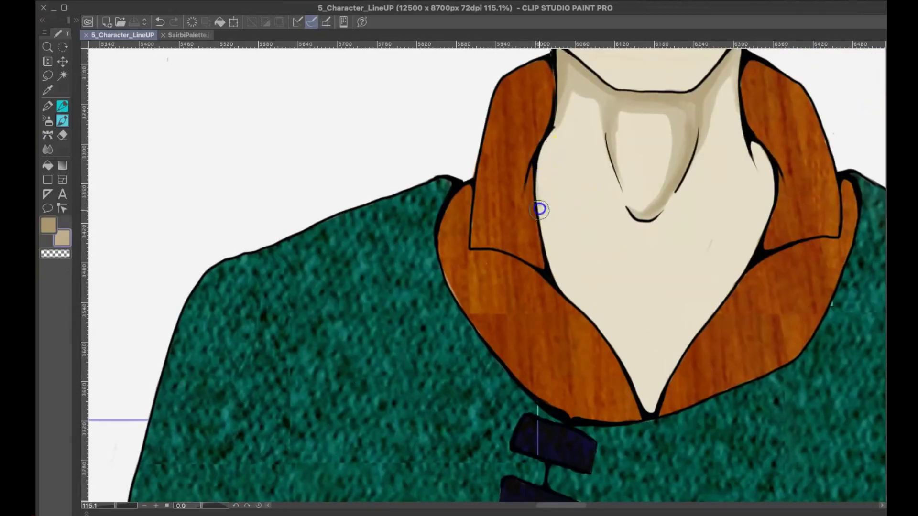
mouse_move(539, 209)
left_mouse_down()
mouse_move(560, 273)
mouse_move(653, 402)
mouse_move(673, 359)
mouse_move(737, 277)
mouse_move(774, 174)
left_mouse_up()
key("ctrl+z")
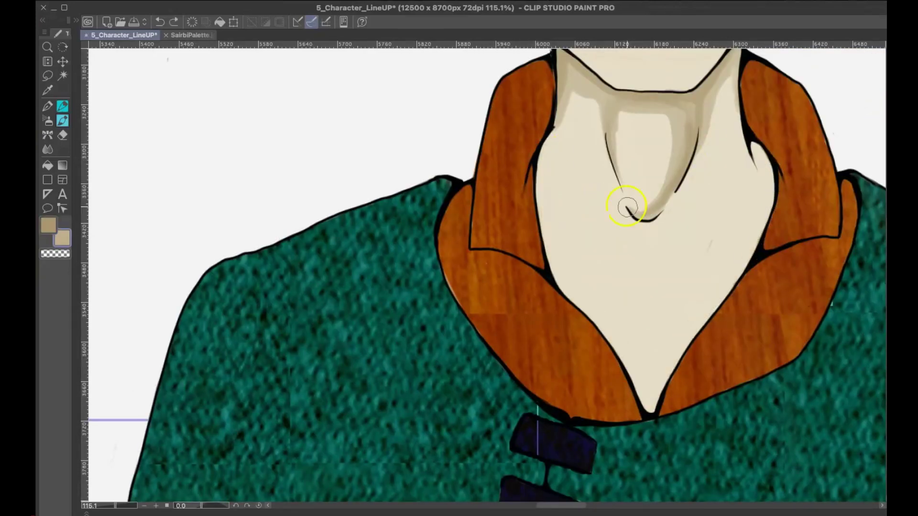
Paint the lighter shadow tone along the inner edges of the open collar on both sides of the chest, and save
mouse_move(626, 207)
left_mouse_down()
mouse_move(598, 324)
mouse_move(664, 374)
mouse_move(770, 202)
left_mouse_up()
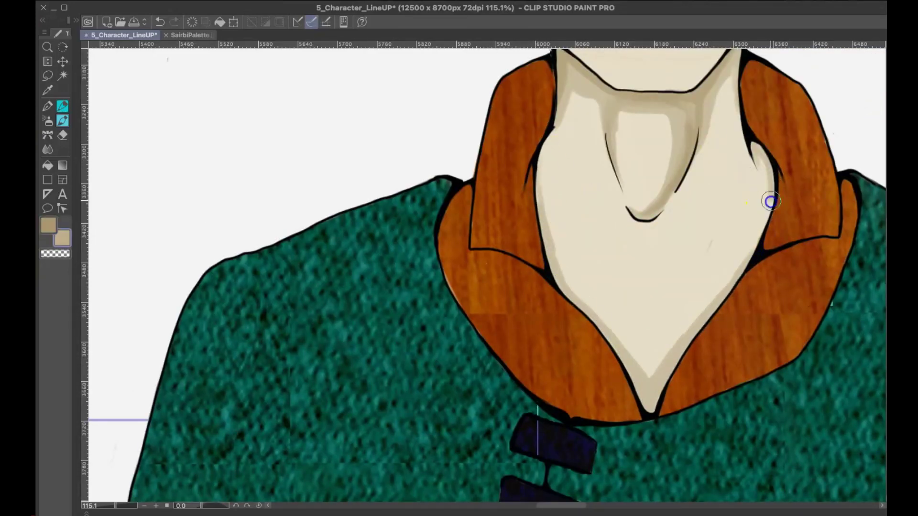
key("ctrl+s")
mouse_move(539, 204)
left_mouse_down()
mouse_move(632, 375)
mouse_move(681, 348)
mouse_move(716, 306)
left_mouse_up()
key("ctrl+s")
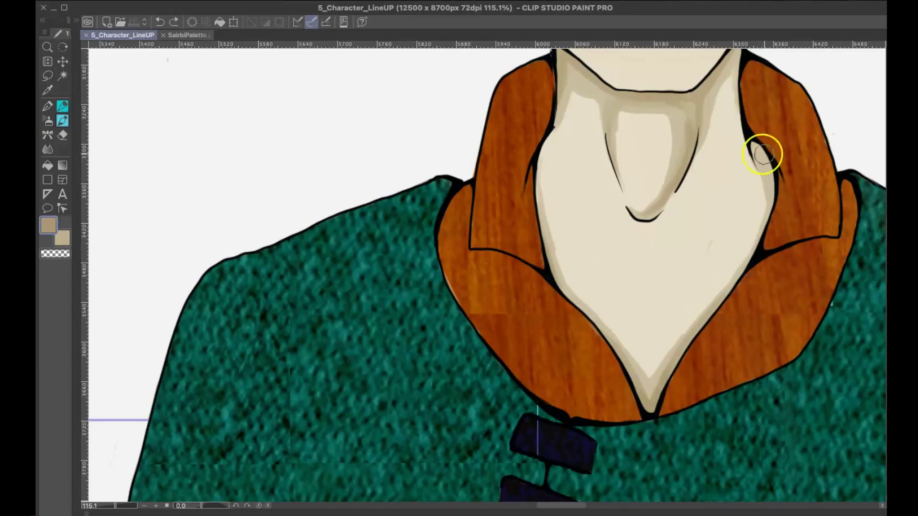
Deepen the shadow along the collar's inner edges and in the V of the neckline with the two beige-brown tones, and save
left_click_drag(661, 370, 626, 355)
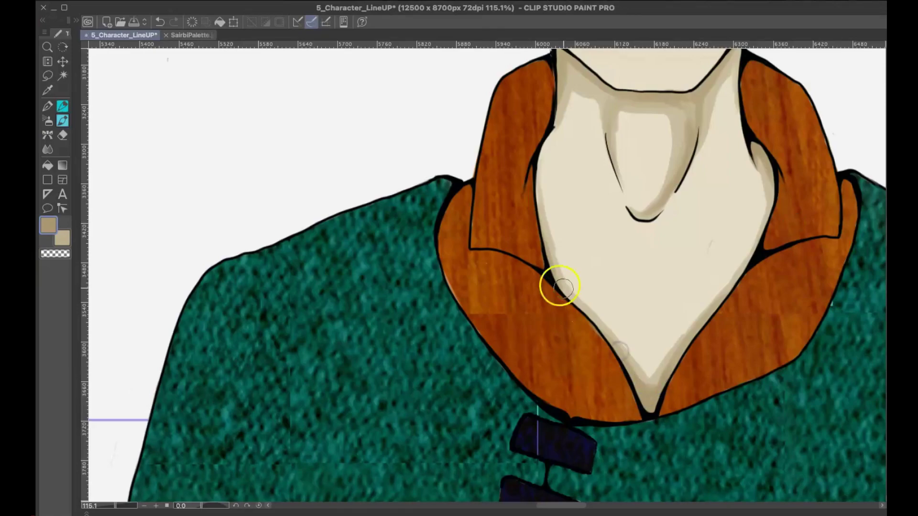
left_click_drag(560, 287, 621, 351)
key("x")
mouse_move(540, 167)
left_mouse_down()
mouse_move(639, 371)
mouse_move(761, 218)
mouse_move(730, 266)
left_mouse_up()
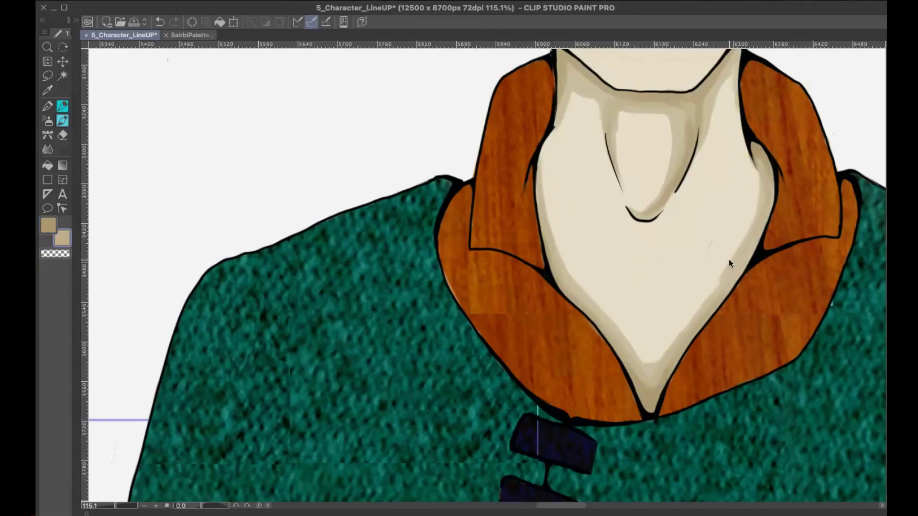
key("ctrl+s")
Adjust the secondary beige shadow colour, shade the inner folds of both ears, and save
scroll(750, 251, "down", 5)
left_click_drag(693, 309, 641, 447)
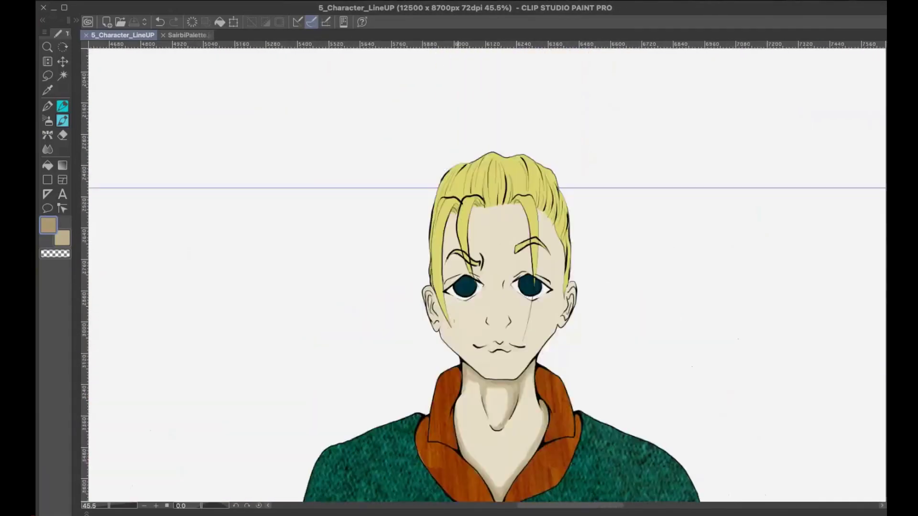
scroll(581, 322, "up", 6)
double_click(67, 239)
left_click(307, 138)
left_click(547, 98)
left_click_drag(257, 237, 273, 302)
left_click_drag(708, 205, 682, 280)
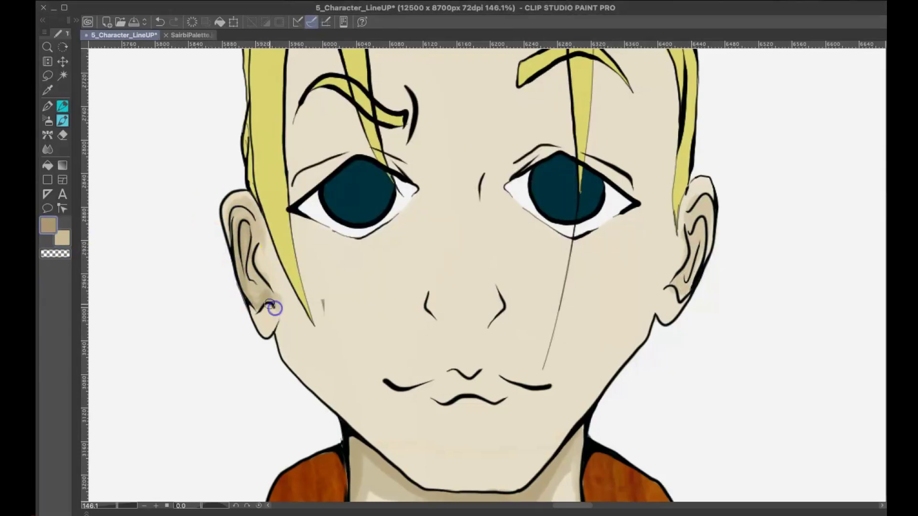
key("super+s")
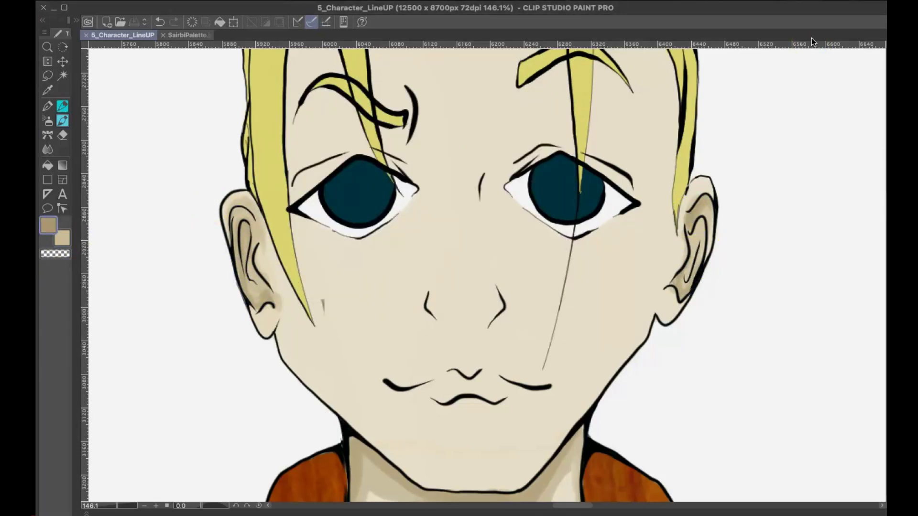
Shade the left jaw, cheek, eye socket and brow area of the face with the lighter beige tone and an enlarged brush
key("x")
key("bracketright")
key("bracketright")
key("bracketright")
mouse_move(282, 306)
left_mouse_down()
mouse_move(386, 442)
mouse_move(442, 485)
left_mouse_up()
mouse_move(321, 341)
left_mouse_down()
mouse_move(303, 223)
mouse_move(359, 255)
left_mouse_up()
left_click_drag(420, 141, 409, 248)
mouse_move(408, 93)
left_mouse_down()
mouse_move(404, 154)
mouse_move(414, 173)
left_mouse_up()
mouse_move(296, 189)
left_mouse_down()
mouse_move(358, 143)
mouse_move(294, 184)
left_mouse_up()
Shade the sides of the nose bridge and the underside of the nose tip with the lighter beige tone
left_click_drag(513, 140, 508, 277)
left_click_drag(419, 305, 461, 337)
key("super+z")
mouse_move(427, 251)
left_mouse_down()
mouse_move(419, 300)
mouse_move(447, 334)
mouse_move(484, 238)
left_mouse_up()
left_click_drag(484, 238, 481, 338)
Shade the right side of the face from the temple over the cheek down to the jawline
mouse_move(670, 192)
left_mouse_down()
mouse_move(580, 406)
mouse_move(535, 465)
left_mouse_up()
mouse_move(665, 252)
left_mouse_down()
mouse_move(578, 267)
mouse_move(657, 234)
left_mouse_up()
left_click_drag(633, 262, 582, 402)
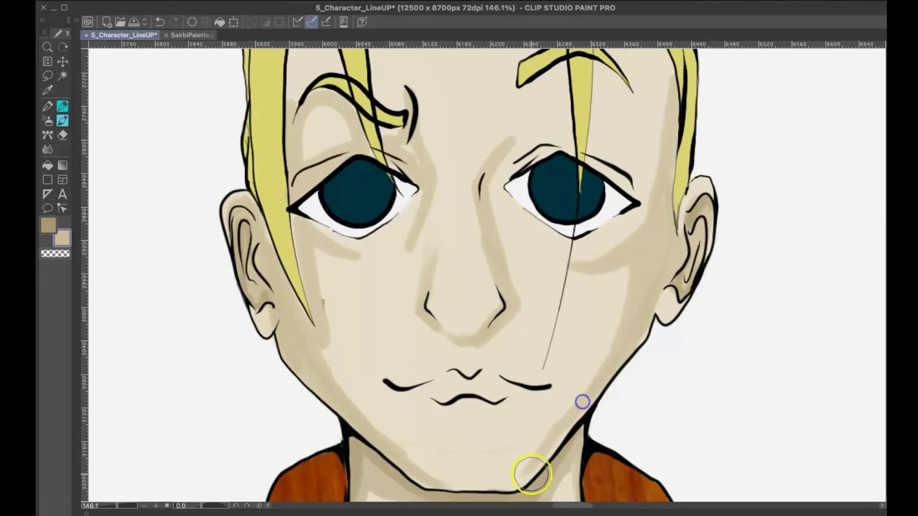
Shade the right eye socket from the inner corner up to the eyebrow and across to the temple
left_click_drag(495, 191, 527, 242)
mouse_move(527, 242)
left_mouse_down()
mouse_move(504, 180)
mouse_move(559, 110)
left_mouse_up()
left_click_drag(524, 90, 551, 135)
mouse_move(622, 84)
left_mouse_down()
mouse_move(590, 144)
mouse_move(668, 86)
left_mouse_up()
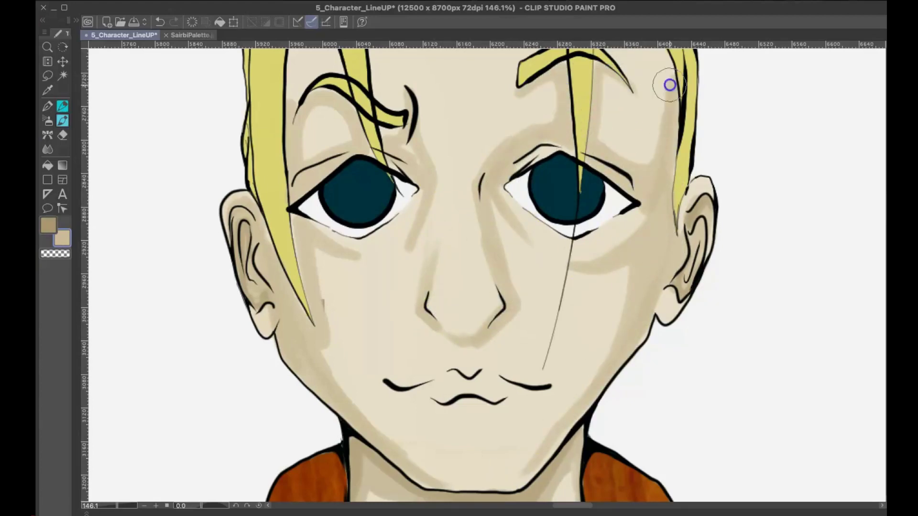
left_click_drag(591, 110, 605, 142)
Shade the forehead along the hairline and beside the loose hair strands, and save
left_click_drag(712, 146, 721, 383)
mouse_move(311, 317)
left_mouse_down()
mouse_move(336, 201)
mouse_move(318, 325)
left_mouse_up()
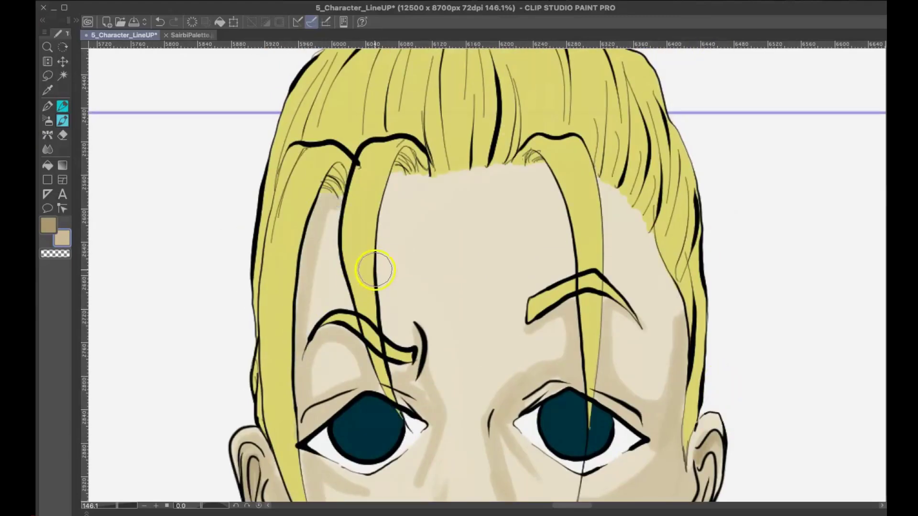
left_click_drag(400, 190, 385, 209)
left_click_drag(530, 168, 537, 156)
left_click_drag(645, 233, 679, 312)
scroll(619, 164, "down", 5)
key("ctrl+s")
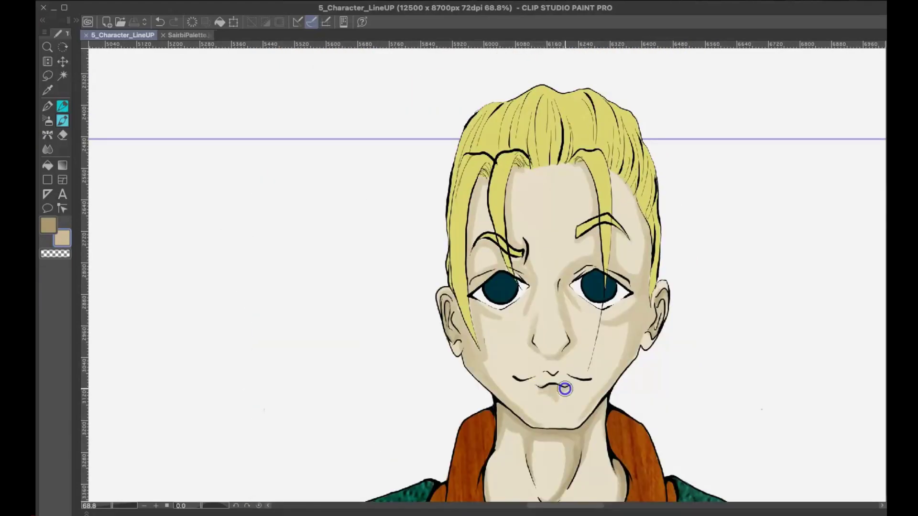
Add the darker beige-brown tone below the lower lip, around the nostrils and along the side of the nose
key("x")
scroll(586, 382, "up", 6)
mouse_move(478, 407)
left_mouse_down()
mouse_move(518, 406)
mouse_move(493, 409)
left_mouse_up()
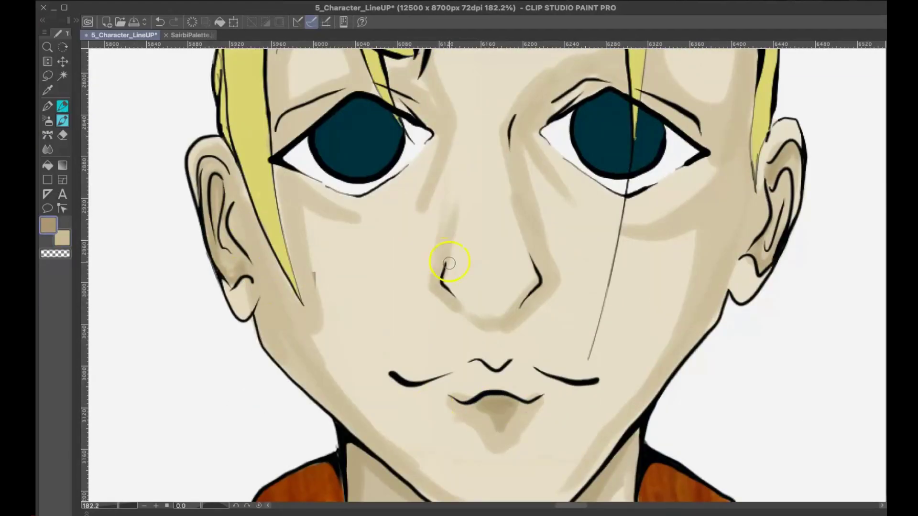
left_click_drag(441, 267, 453, 296)
left_click_drag(524, 302, 531, 234)
Darken the nose bridge and the shadow above the right eye's upper lid, and save
mouse_move(519, 163)
left_mouse_down()
mouse_move(533, 94)
mouse_move(521, 167)
left_mouse_up()
left_click_drag(548, 108, 623, 79)
left_click_drag(701, 137, 649, 92)
key("ctrl+s")
Darken the shadow along the left eye's upper lid, under the left eyebrow and around the frown line
left_click_drag(719, 255, 908, 342)
left_click_drag(600, 174, 618, 201)
left_click_drag(478, 245, 574, 175)
left_click_drag(549, 121, 490, 126)
left_click_drag(620, 99, 622, 162)
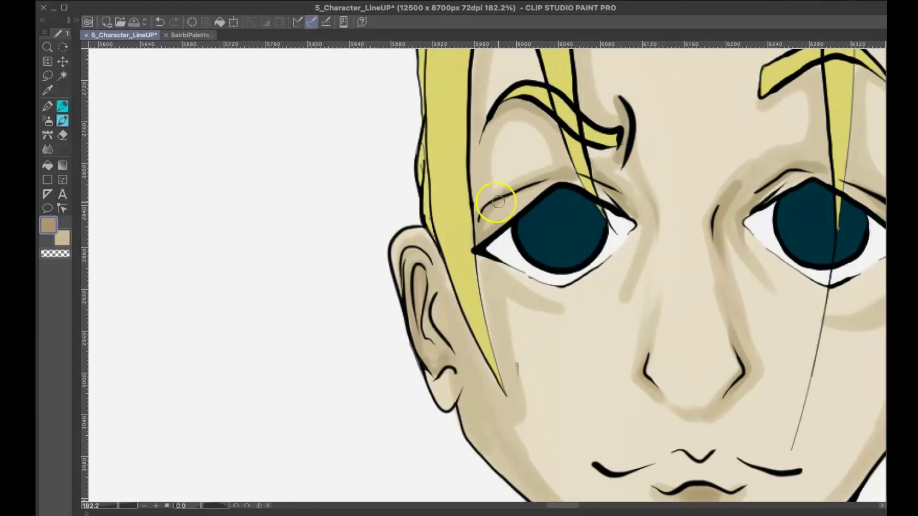
Darken the skin shadows beside the hair strands on the forehead and at the sides of the face
left_click_drag(478, 232, 474, 81)
left_click_drag(543, 141, 590, 393)
left_click_drag(523, 337, 548, 200)
left_click_drag(634, 179, 630, 337)
scroll(630, 337, "down", 3)
scroll(675, 174, "up", 2)
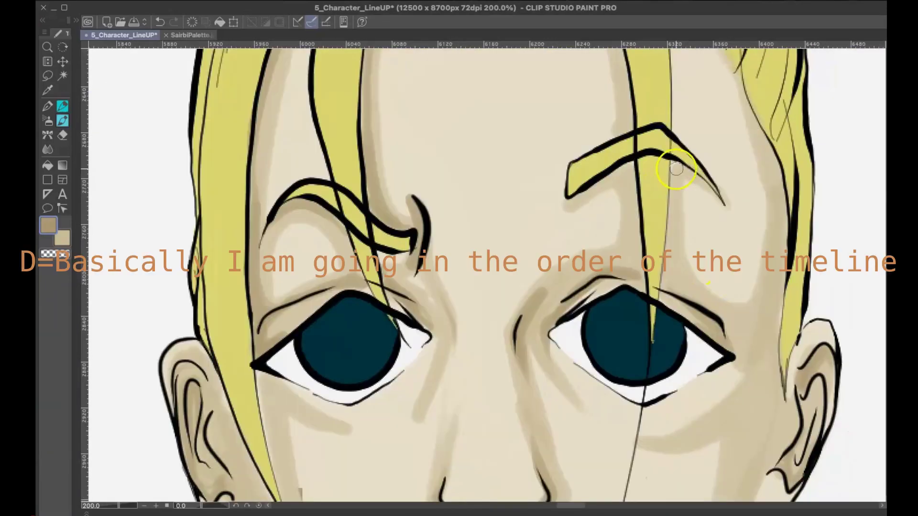
scroll(721, 321, "down", 3)
scroll(697, 342, "up", 3)
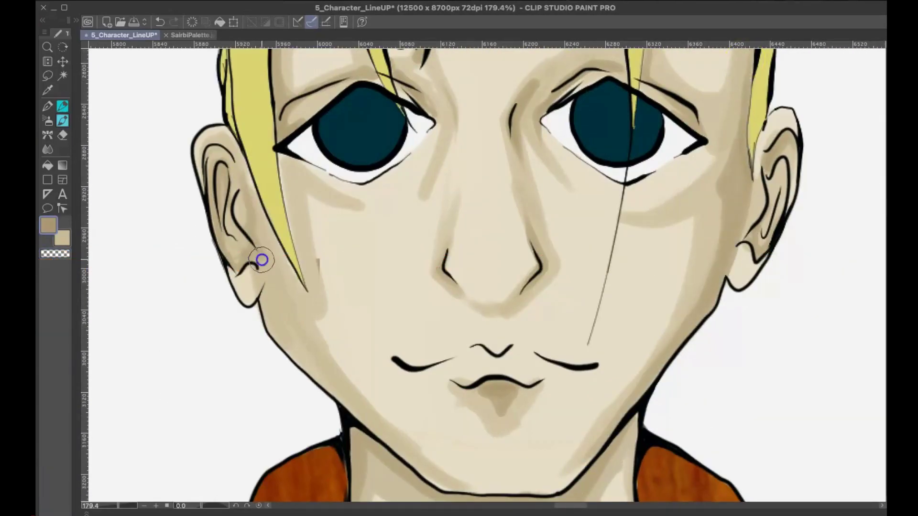
scroll(443, 119, "down", 2)
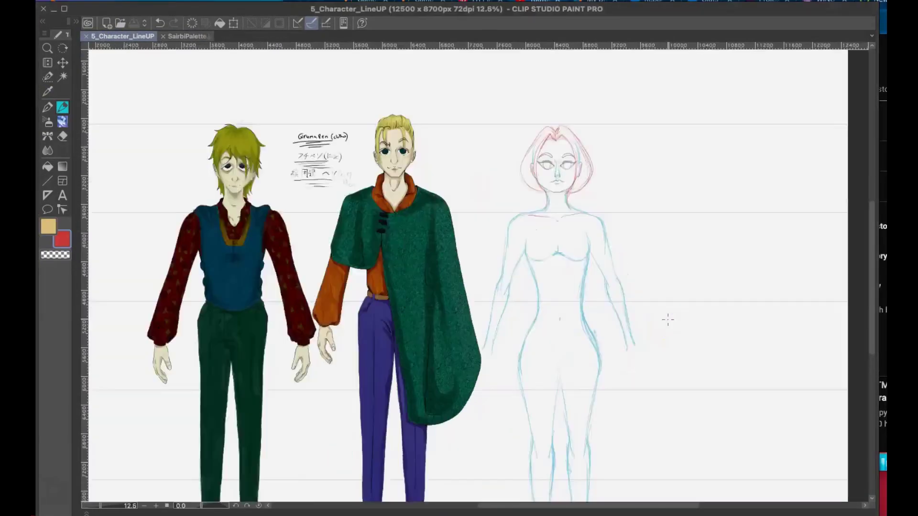
Sketch a notched standing collar, a centre line and the fitted bodice down to the waist in red on the third figure
scroll(668, 320, "up", 5)
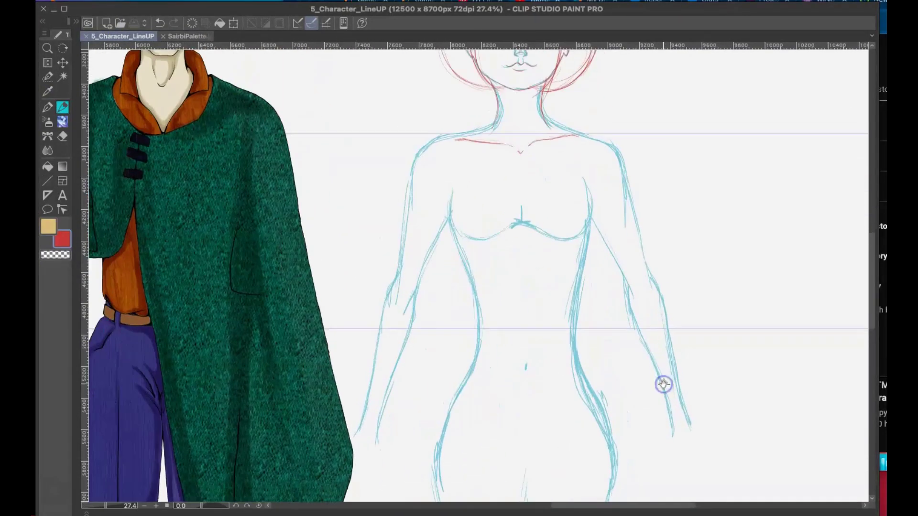
left_click_drag(489, 122, 496, 109)
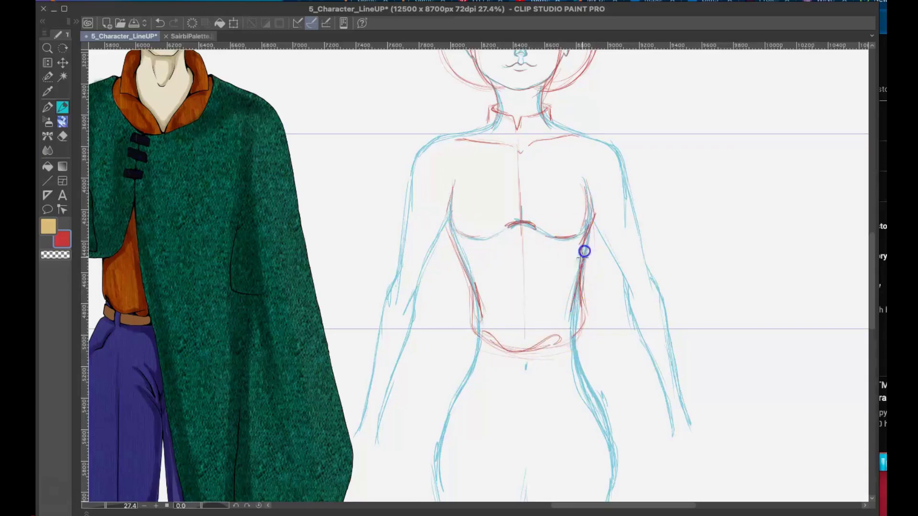
mouse_move(584, 252)
left_mouse_down()
mouse_move(574, 276)
mouse_move(579, 319)
left_mouse_up()
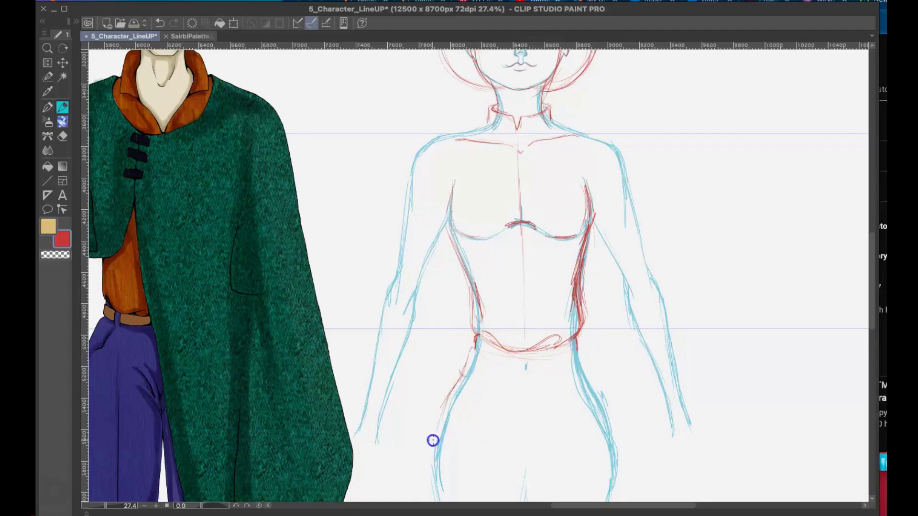
Sketch the hip lines and a wide band wrapped around the third figure's waist
left_click_drag(462, 376, 577, 385)
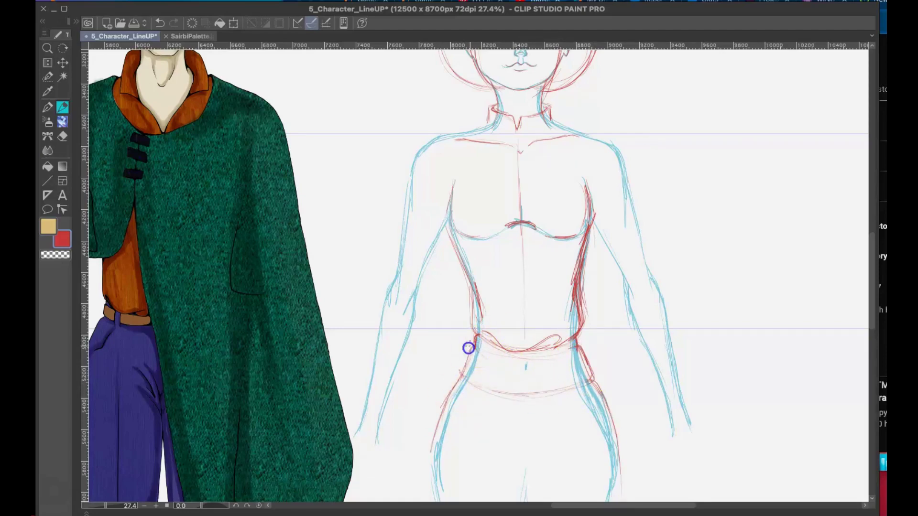
left_click_drag(498, 359, 574, 350)
left_click_drag(592, 380, 511, 393)
Sketch the long sash end hanging from the waistband to above the knee, and save
left_click_drag(456, 311, 449, 110)
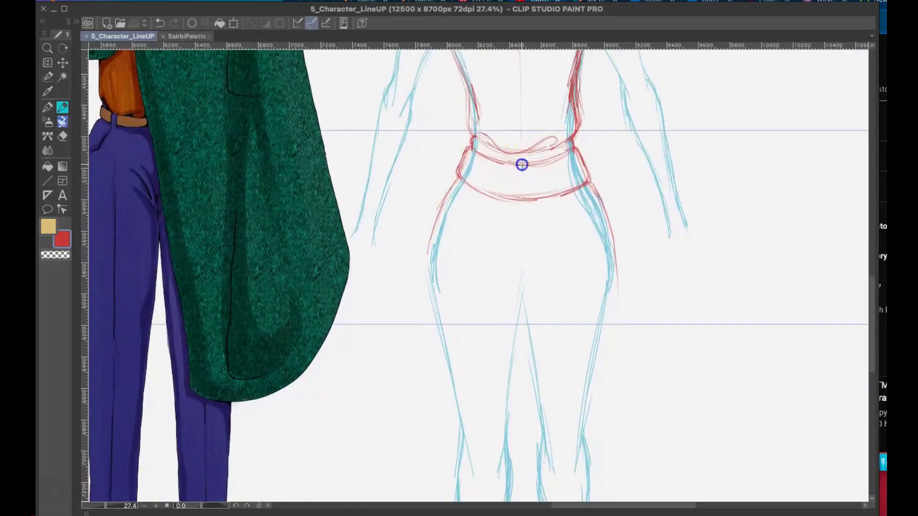
mouse_move(526, 164)
left_mouse_down()
mouse_move(529, 195)
mouse_move(560, 155)
left_mouse_up()
left_click_drag(563, 163, 569, 392)
left_click_drag(525, 165, 531, 364)
left_click_drag(531, 364, 576, 367)
left_click_drag(547, 154, 568, 321)
left_click_drag(566, 321, 570, 375)
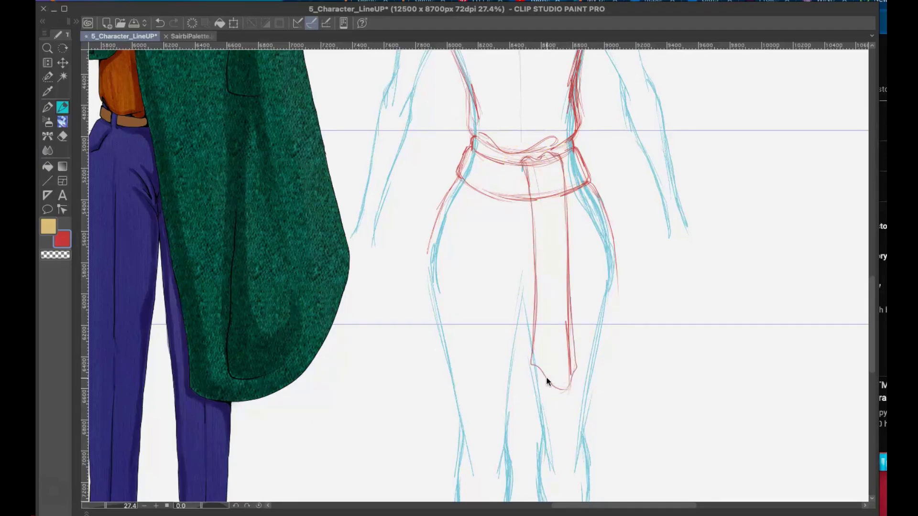
key("ctrl+s")
Sketch the left sleeve of the third figure with a puffed, gathered shoulder and a cuff at the wrist
left_click_drag(662, 125, 704, 337)
left_click_drag(489, 143, 458, 156)
mouse_move(442, 222)
left_mouse_down()
mouse_move(439, 197)
mouse_move(461, 211)
left_mouse_up()
left_click_drag(476, 173, 466, 215)
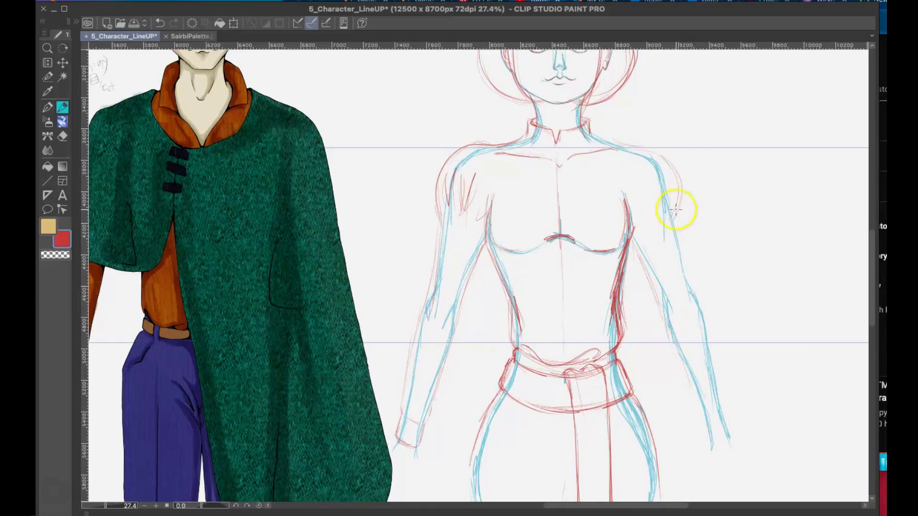
Sketch the matching right sleeve with its cuff, and a round clasp at the neck with cape lines over the shoulders
left_click_drag(642, 168, 653, 226)
left_click_drag(666, 170, 672, 201)
left_click_drag(633, 242, 705, 425)
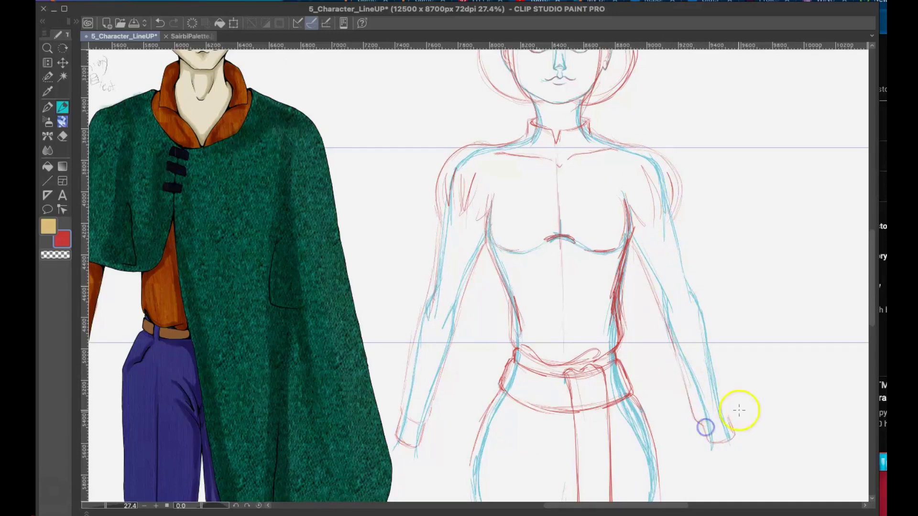
left_click_drag(675, 218, 724, 384)
left_click_drag(553, 160, 554, 158)
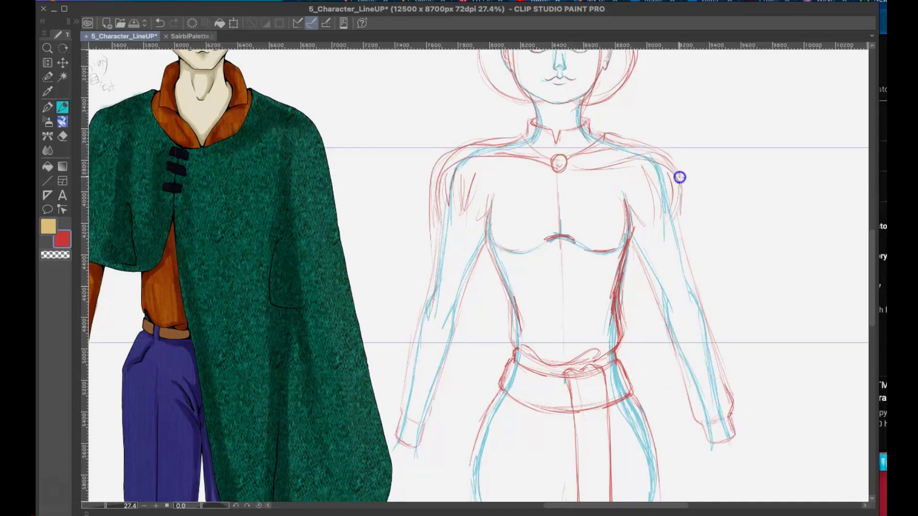
Sketch the ankle-length skirt's sides and curved hem, with looping diagonal shapes down its front
mouse_move(673, 477)
left_mouse_down()
mouse_move(696, 176)
mouse_move(813, 250)
left_mouse_up()
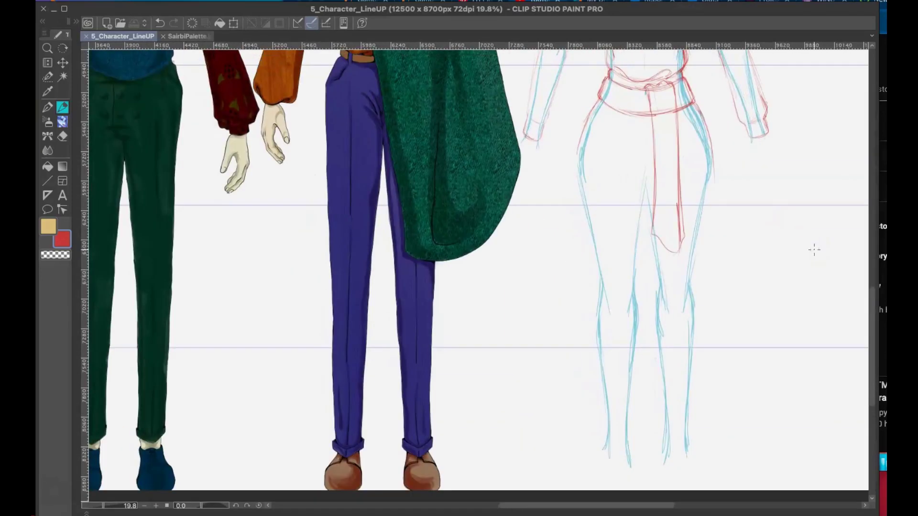
left_click_drag(576, 167, 597, 456)
left_click_drag(712, 178, 696, 464)
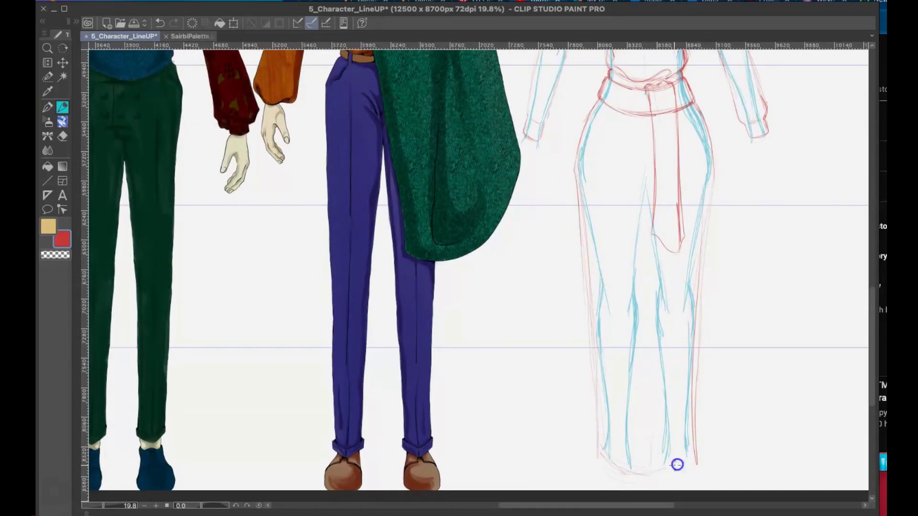
mouse_move(655, 412)
left_mouse_down()
mouse_move(597, 428)
mouse_move(592, 347)
left_mouse_up()
mouse_move(624, 162)
left_mouse_down()
mouse_move(647, 254)
mouse_move(668, 256)
left_mouse_up()
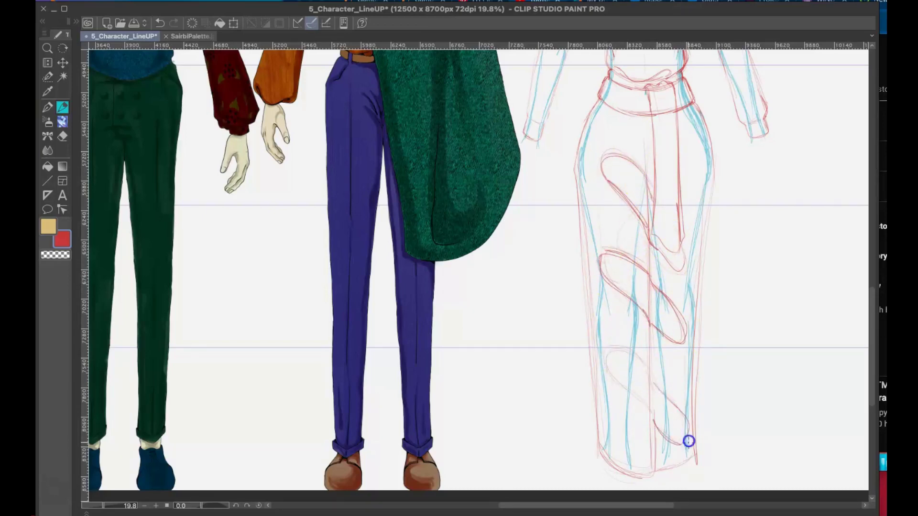
Ink the oval opening of the left shoe in black over the red sketch
scroll(693, 424, "up", 4)
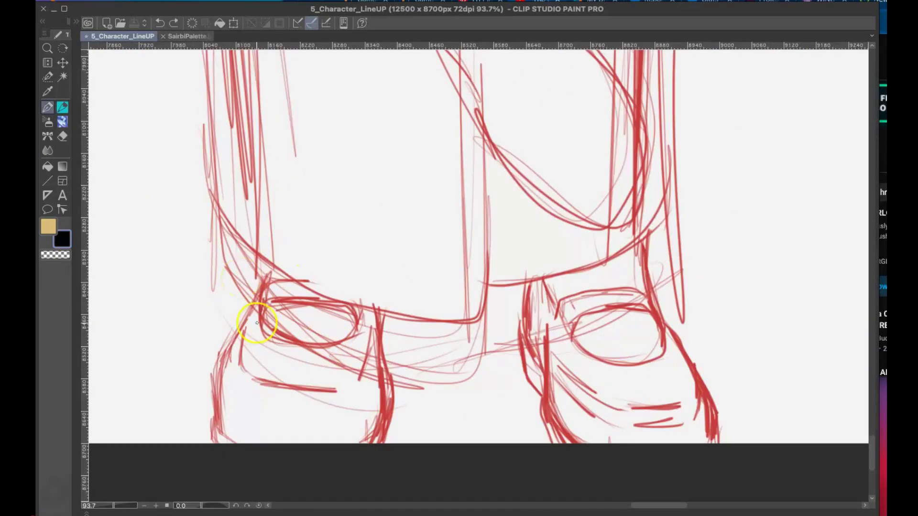
mouse_move(260, 314)
left_mouse_down()
mouse_move(317, 301)
mouse_move(361, 315)
mouse_move(262, 328)
mouse_move(288, 279)
left_mouse_up()
key("ctrl+z")
scroll(280, 273, "up", 4)
mouse_move(251, 339)
left_mouse_down()
mouse_move(268, 322)
mouse_move(344, 324)
left_mouse_up()
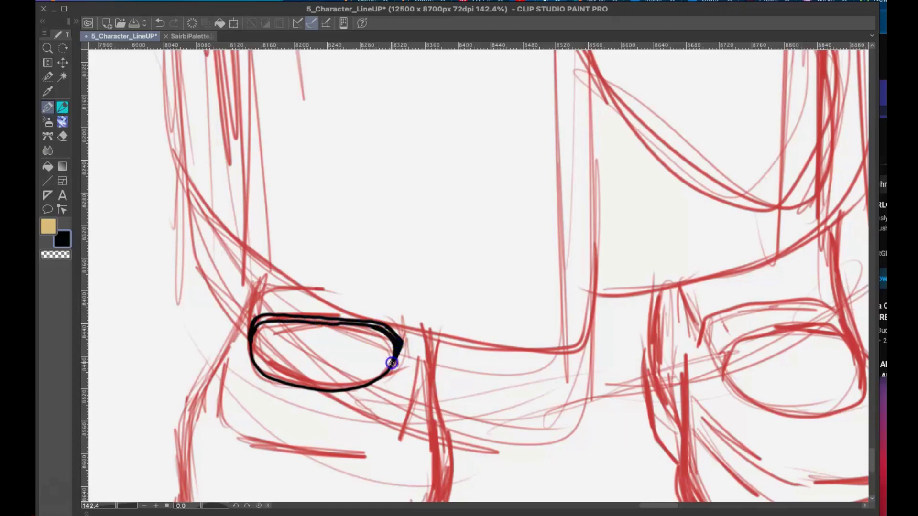
Ink the left shoe's outer side, the short creases and the curved seam across its front
mouse_move(254, 319)
left_mouse_down()
mouse_move(277, 287)
mouse_move(299, 288)
mouse_move(192, 513)
left_mouse_up()
left_click_drag(472, 386, 453, 282)
mouse_move(204, 261)
left_mouse_down()
mouse_move(205, 321)
mouse_move(343, 339)
left_mouse_up()
left_click_drag(369, 329, 409, 263)
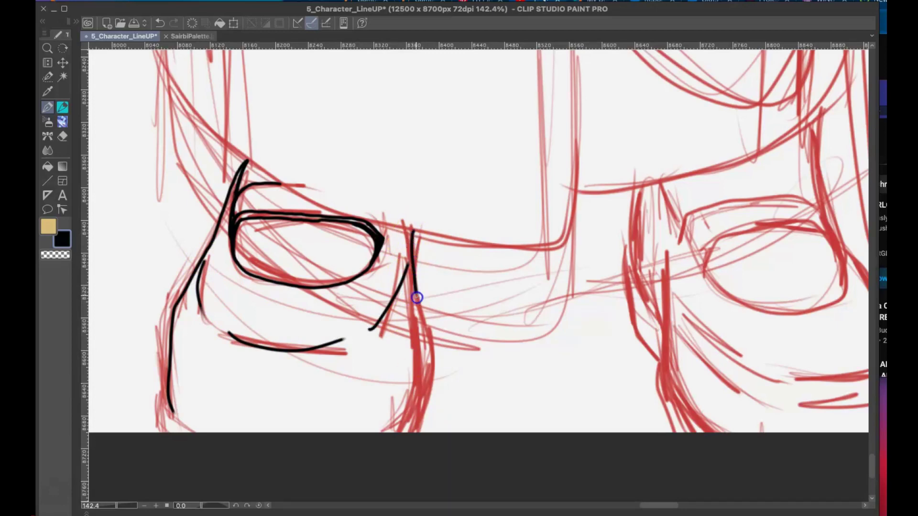
Ink the left shoe's inner side down to the canvas edge and thicken the lines where they meet
left_click_drag(417, 298, 396, 432)
left_click(168, 394)
left_click_drag(159, 419, 158, 432)
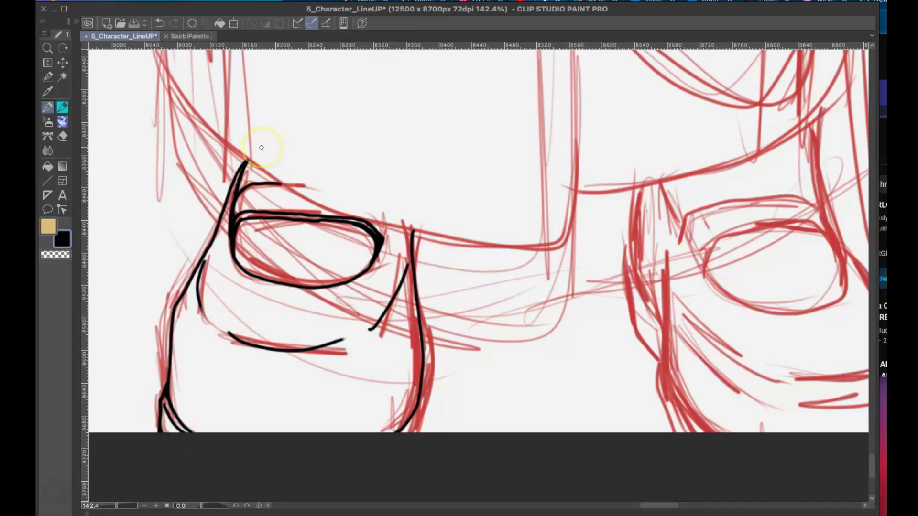
left_click_drag(399, 286, 409, 281)
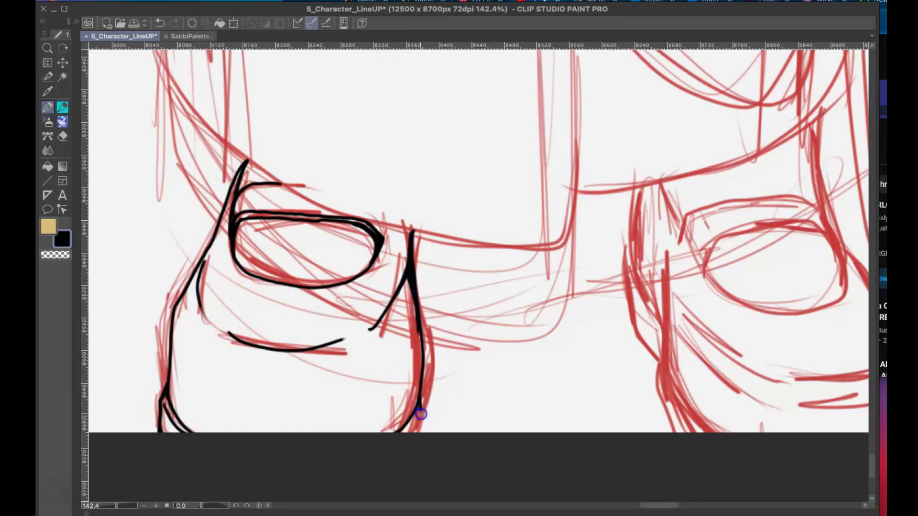
Ink the skirt's curved hem above the left shoe up to the central slit
scroll(692, 424, "up", 5)
mouse_move(182, 205)
left_mouse_down()
mouse_move(187, 250)
mouse_move(389, 389)
mouse_move(541, 382)
left_mouse_up()
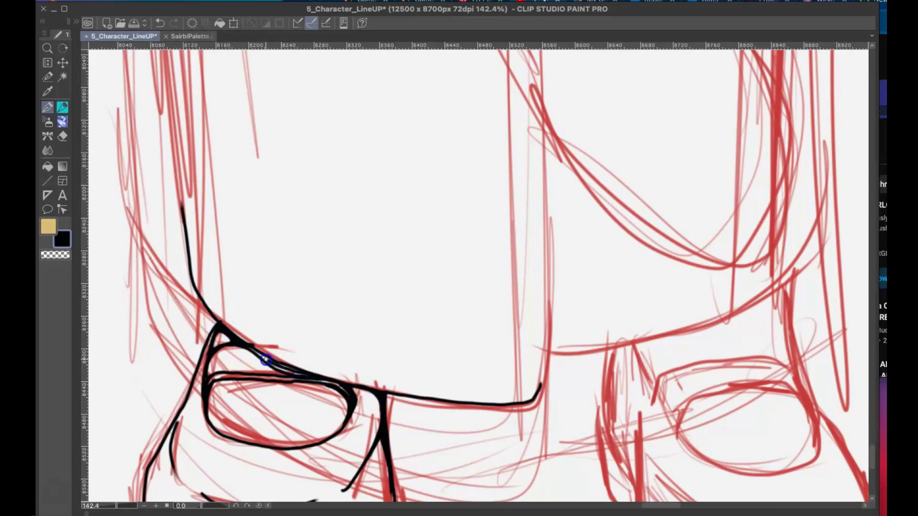
scroll(298, 369, "down", 3)
mouse_move(276, 322)
left_mouse_down()
mouse_move(325, 379)
mouse_move(287, 467)
mouse_move(259, 361)
left_mouse_up()
key("super+z")
left_click_drag(542, 328, 426, 340)
Ink the long outer side of the skirt in black, upward from the left hem, and save the drawing
scroll(426, 339, "up", 2)
left_click_drag(808, 134, 844, 371)
left_click_drag(649, 279, 640, 220)
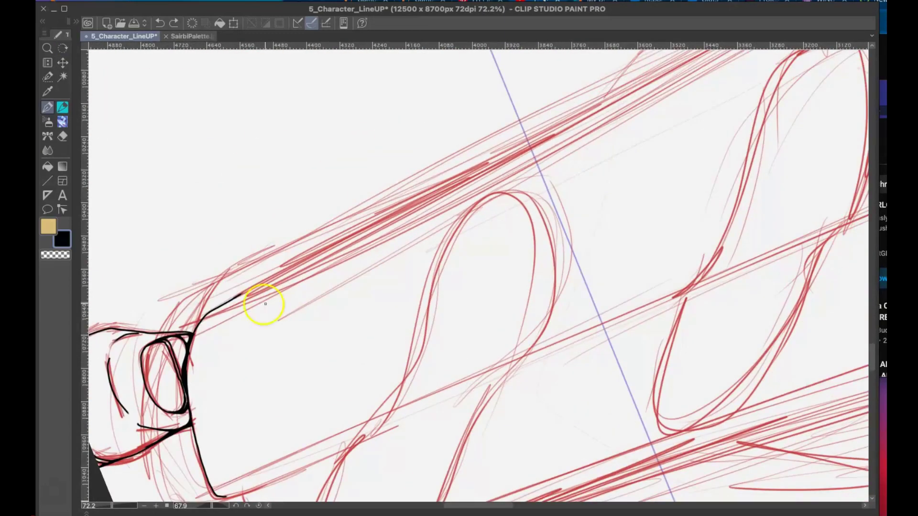
left_click_drag(208, 313, 634, 94)
key("c")
left_click_drag(251, 282, 234, 287)
key("super+s")
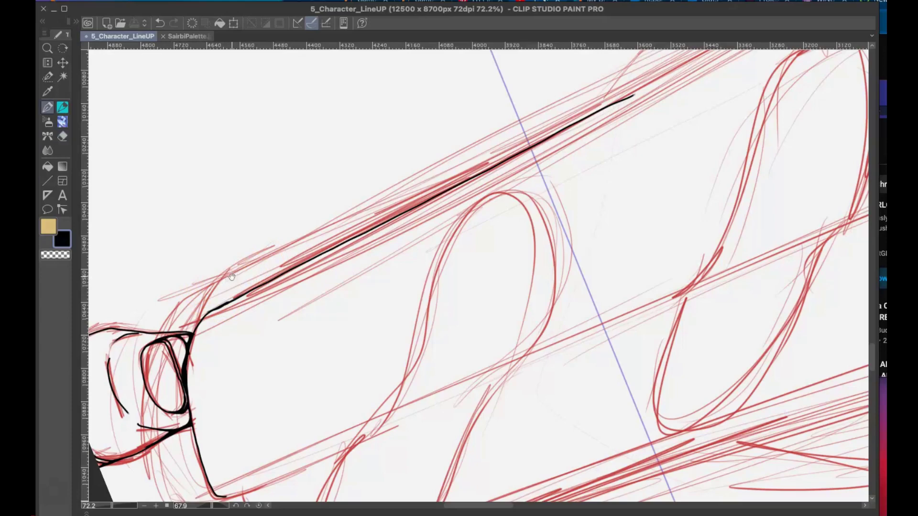
Continue the skirt's left outline in black over the hip to the belt, clean the stroke, and save
mouse_move(624, 88)
left_mouse_down()
mouse_move(136, 410)
mouse_move(153, 446)
mouse_move(366, 288)
mouse_move(716, 129)
mouse_move(861, 120)
left_mouse_up()
key("e")
key("ctrl+s")
mouse_move(804, 112)
left_mouse_down()
mouse_move(526, 159)
mouse_move(604, 174)
left_mouse_up()
scroll(597, 165, "up", 3)
key("e")
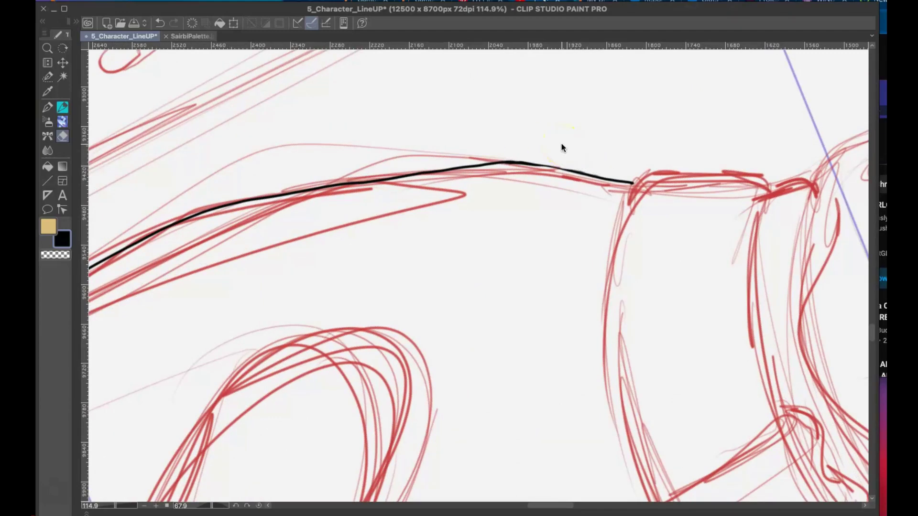
key("ctrl+s")
Tidy the left hip line, ink the short connecting lines at both ends of the belt, and save
left_click_drag(516, 159, 583, 173)
key("p")
left_click_drag(771, 192, 814, 188)
key("ctrl+s")
left_click_drag(765, 406, 566, 181)
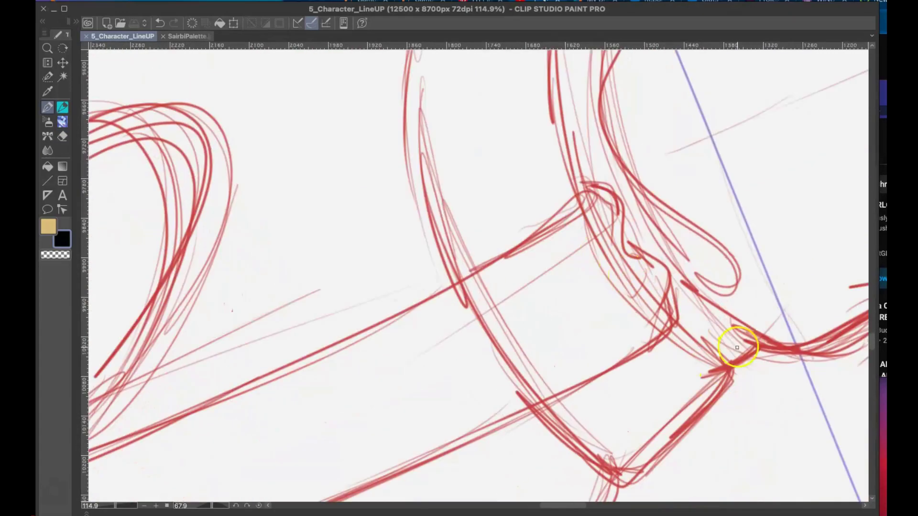
left_click_drag(754, 346, 729, 366)
mouse_move(628, 467)
left_mouse_down()
mouse_move(618, 203)
mouse_move(479, 362)
mouse_move(408, 406)
left_mouse_up()
key("ctrl+z")
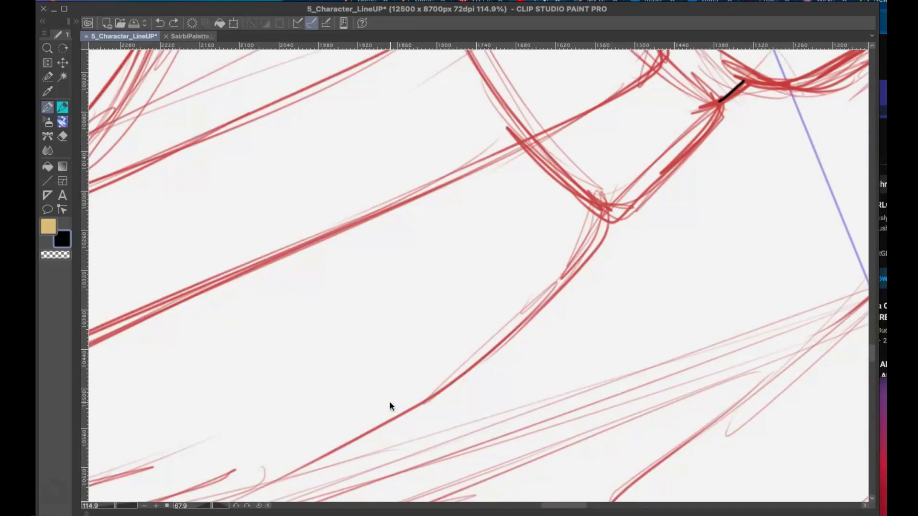
Ink the skirt's right outline in black from the belt over the hip and down towards the hem
scroll(390, 406, "down", 5)
mouse_move(593, 99)
left_mouse_down()
mouse_move(522, 205)
mouse_move(246, 383)
left_mouse_up()
scroll(863, 330, "down", 5)
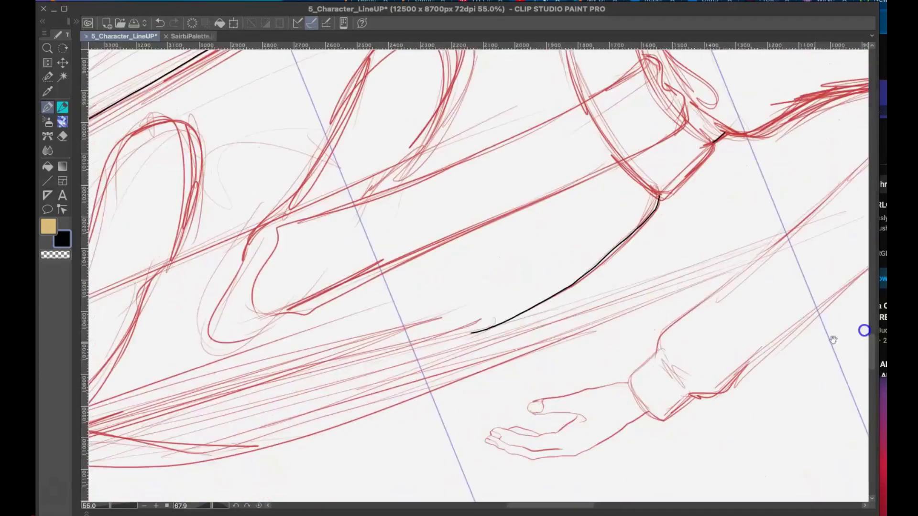
left_click_drag(833, 340, 864, 331)
mouse_move(743, 281)
left_mouse_down()
mouse_move(195, 438)
mouse_move(94, 488)
left_mouse_up()
left_click_drag(465, 383, 762, 282)
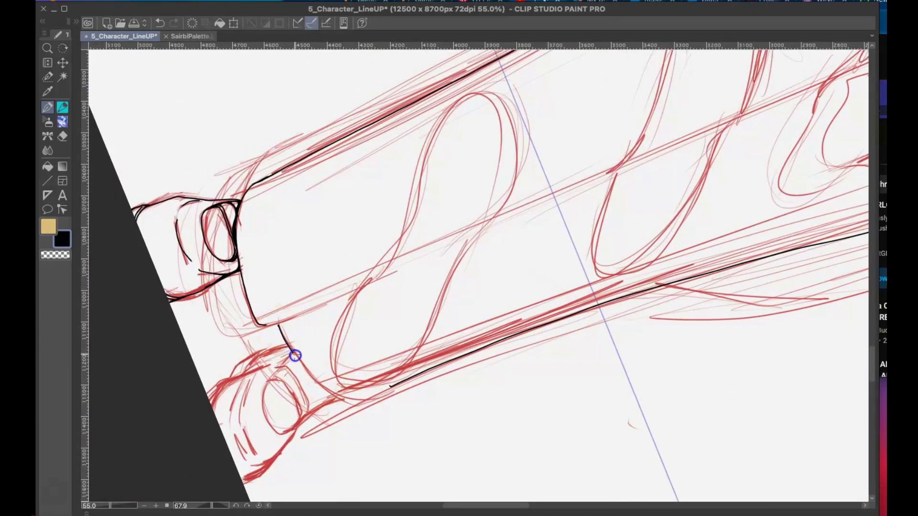
Ink the right half of the skirt's hem, clean its join with the side line, and save
left_click_drag(295, 355, 391, 380)
key("e")
scroll(431, 367, "up", 5)
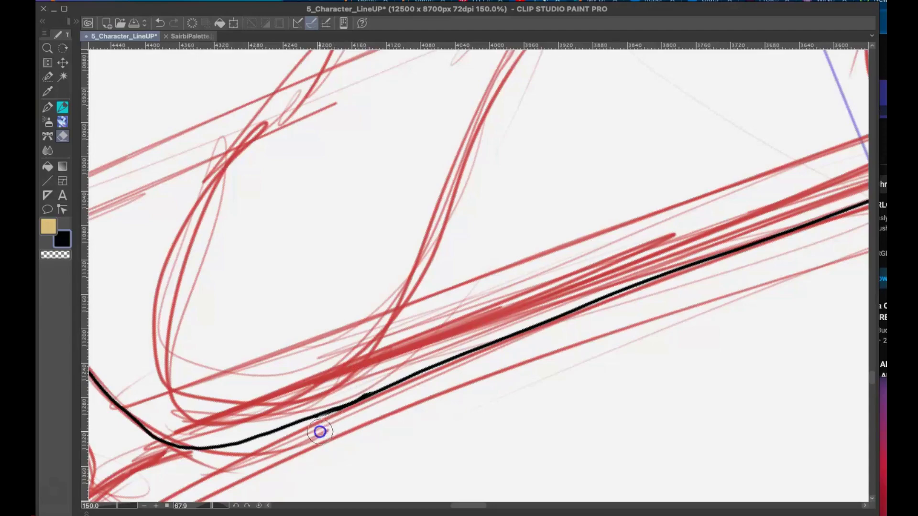
left_click_drag(320, 431, 723, 309)
key("super+s")
key("ctrl+at")
key("p")
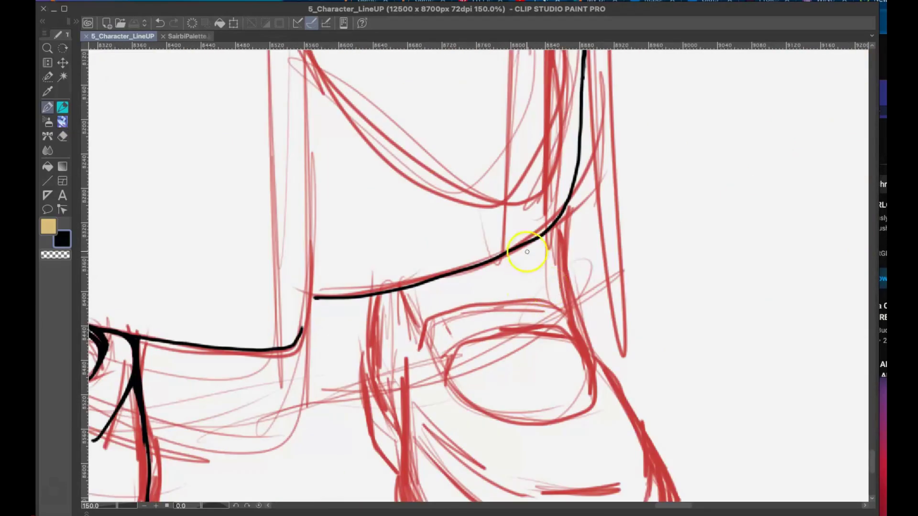
left_click_drag(555, 306, 559, 314)
key("super+z")
key("super+0")
scroll(850, 142, "up", 5)
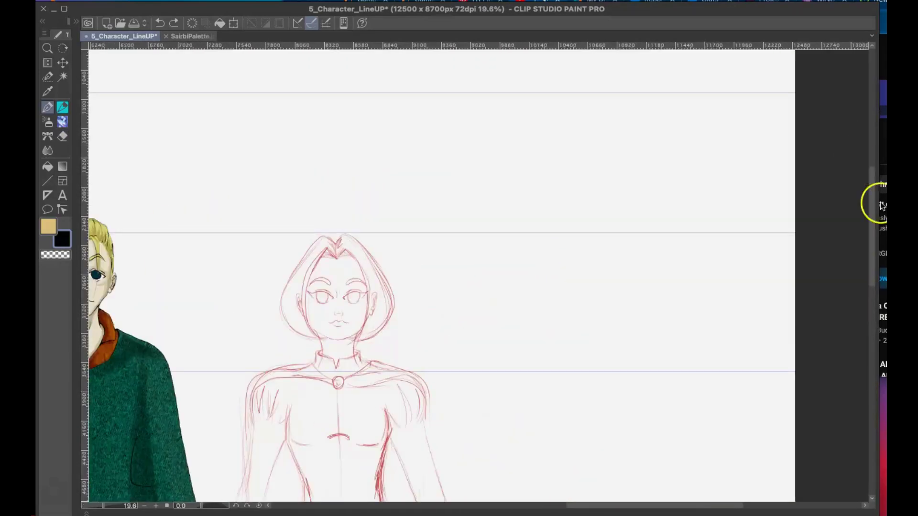
scroll(665, 273, "up", 8)
left_click_drag(614, 141, 644, 212)
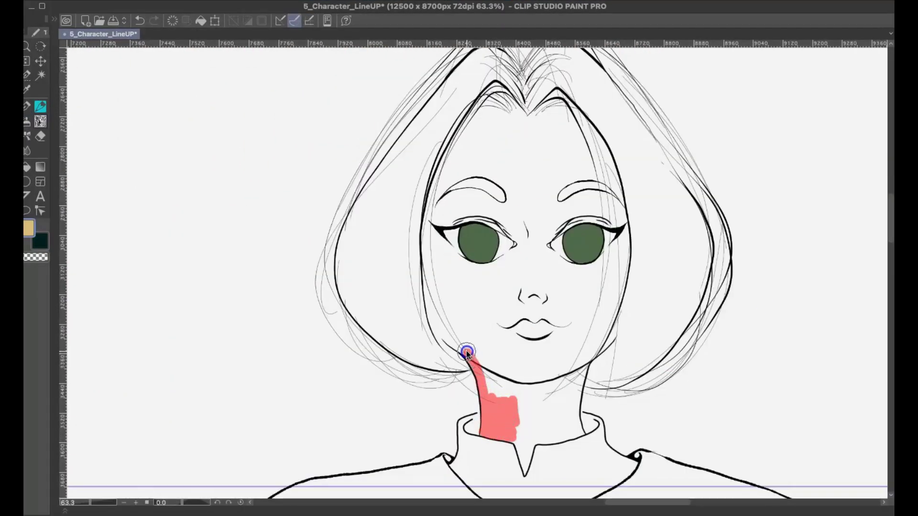
Paint the red selection mask over the left half of the neck and into the collar's V-shaped notch
left_click_drag(466, 353, 501, 389)
scroll(470, 350, "up", 5)
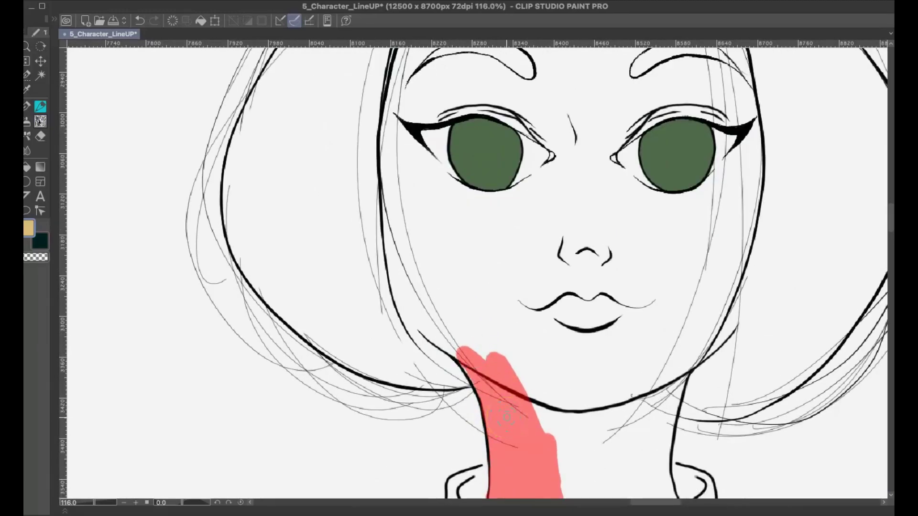
scroll(557, 370, "down", 5)
scroll(528, 329, "up", 6)
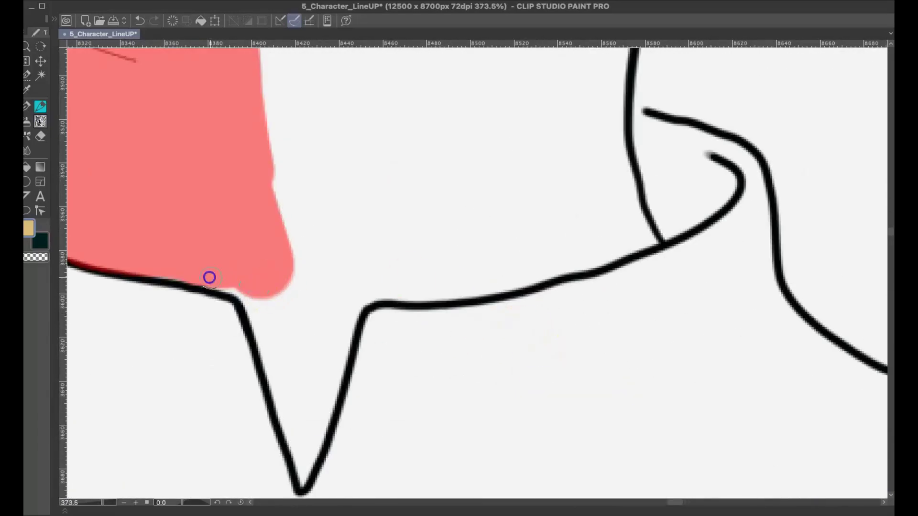
mouse_move(209, 277)
left_mouse_down()
mouse_move(241, 297)
mouse_move(299, 483)
mouse_move(352, 316)
mouse_move(372, 292)
left_mouse_up()
mouse_move(246, 286)
left_mouse_down()
mouse_move(288, 271)
mouse_move(323, 366)
mouse_move(354, 293)
left_mouse_up()
scroll(294, 284, "down", 3)
scroll(471, 360, "up", 3)
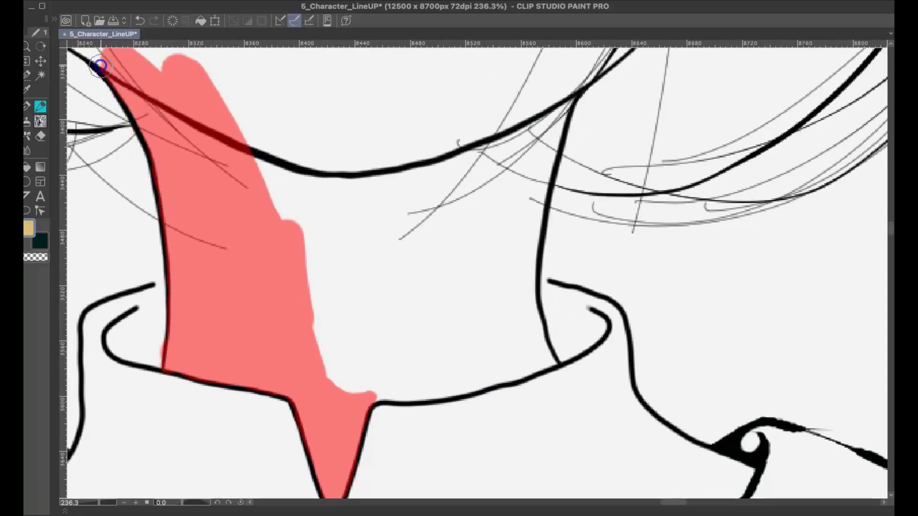
left_click_drag(100, 66, 99, 64)
Extend the red mask along the right side of the neck and up both edges of the jaw
mouse_move(367, 386)
left_mouse_down()
mouse_move(381, 394)
mouse_move(484, 383)
mouse_move(545, 366)
mouse_move(531, 287)
left_mouse_up()
mouse_move(535, 245)
left_mouse_down()
mouse_move(553, 144)
mouse_move(486, 144)
mouse_move(566, 98)
mouse_move(543, 148)
mouse_move(524, 262)
mouse_move(444, 377)
mouse_move(424, 376)
mouse_move(516, 303)
mouse_move(549, 117)
left_mouse_up()
scroll(483, 232, "up", 10)
mouse_move(633, 182)
left_mouse_down()
mouse_move(560, 353)
mouse_move(583, 313)
mouse_move(639, 199)
mouse_move(559, 311)
mouse_move(563, 287)
mouse_move(494, 426)
left_mouse_up()
mouse_move(421, 275)
left_mouse_down()
mouse_move(442, 295)
mouse_move(613, 369)
left_mouse_up()
mouse_move(123, 165)
left_mouse_down()
mouse_move(118, 189)
mouse_move(218, 393)
mouse_move(123, 211)
mouse_move(273, 409)
left_mouse_up()
Mask the skin around the right eye in red, covering its outer corner, lower lid and inner corner
scroll(416, 422, "up", 8)
scroll(416, 422, "right", 2)
mouse_move(795, 215)
left_mouse_down()
mouse_move(799, 245)
mouse_move(736, 266)
mouse_move(762, 323)
mouse_move(702, 389)
left_mouse_up()
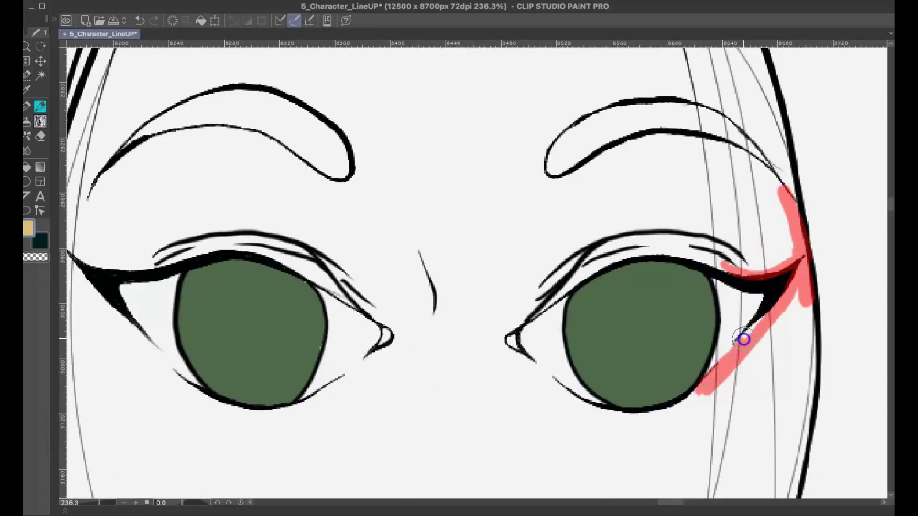
mouse_move(788, 292)
left_mouse_down()
mouse_move(807, 374)
mouse_move(756, 353)
left_mouse_up()
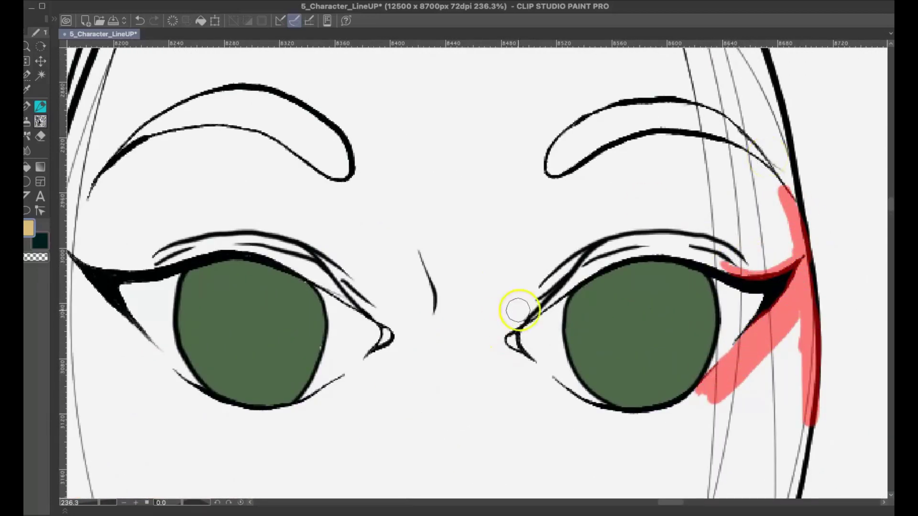
mouse_move(518, 311)
left_mouse_down()
mouse_move(510, 327)
mouse_move(549, 379)
mouse_move(494, 330)
mouse_move(549, 405)
mouse_move(655, 416)
mouse_move(725, 388)
mouse_move(507, 368)
mouse_move(575, 428)
left_mouse_up()
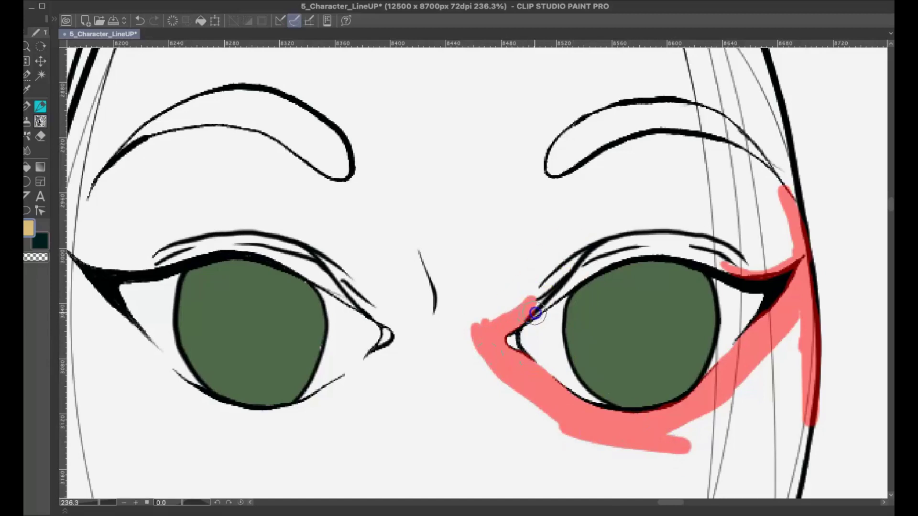
mouse_move(536, 313)
left_mouse_down()
mouse_move(569, 281)
mouse_move(675, 253)
mouse_move(756, 259)
mouse_move(526, 308)
left_mouse_up()
Mask the skin around the left eye in red and along the left edge of the face
mouse_move(103, 267)
left_mouse_down()
mouse_move(151, 354)
mouse_move(258, 428)
mouse_move(243, 415)
mouse_move(298, 408)
mouse_move(283, 421)
left_mouse_up()
mouse_move(333, 388)
left_mouse_down()
mouse_move(383, 354)
mouse_move(354, 301)
mouse_move(389, 328)
mouse_move(328, 280)
left_mouse_up()
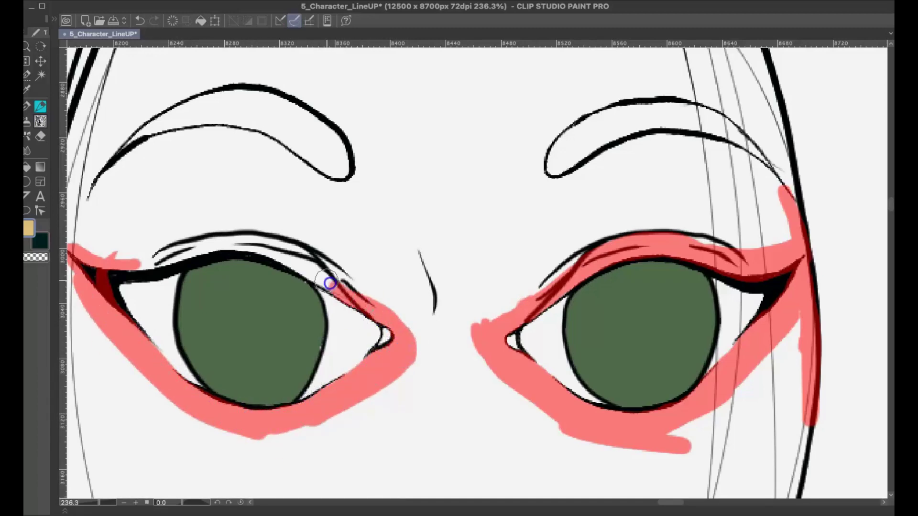
mouse_move(138, 258)
left_mouse_down()
mouse_move(282, 256)
mouse_move(426, 345)
left_mouse_up()
mouse_move(382, 296)
left_mouse_down()
mouse_move(166, 242)
mouse_move(79, 247)
left_mouse_up()
left_click_drag(254, 214, 427, 160)
mouse_move(246, 194)
left_mouse_down()
mouse_move(248, 234)
mouse_move(211, 343)
mouse_move(215, 200)
mouse_move(245, 248)
mouse_move(253, 435)
left_mouse_up()
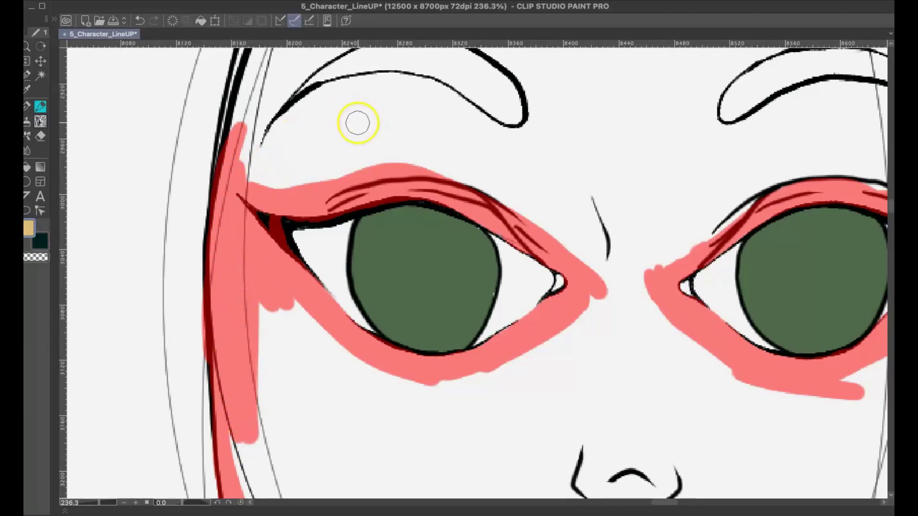
Widen the red mask along the right edge of the face from the eye down the cheek
scroll(357, 123, "right", 10)
mouse_move(645, 158)
left_mouse_down()
mouse_move(629, 360)
mouse_move(655, 244)
mouse_move(664, 285)
left_mouse_up()
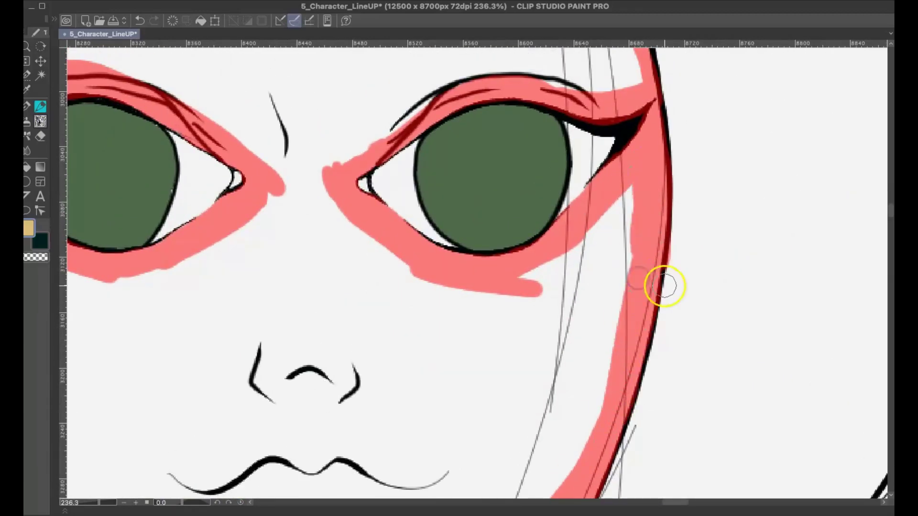
scroll(664, 286, "down", 3)
scroll(664, 285, "up", 5)
scroll(664, 286, "left", 2)
Outline the forehead with the red mask along the hairline and down the right temple
mouse_move(261, 377)
left_mouse_down()
mouse_move(340, 185)
mouse_move(395, 151)
mouse_move(502, 170)
mouse_move(580, 162)
mouse_move(648, 275)
mouse_move(620, 223)
left_mouse_up()
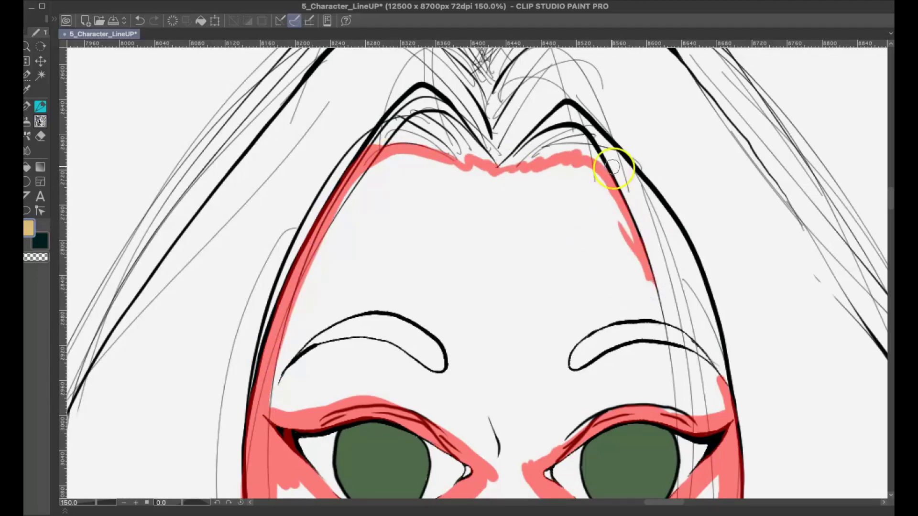
left_click_drag(583, 162, 675, 220)
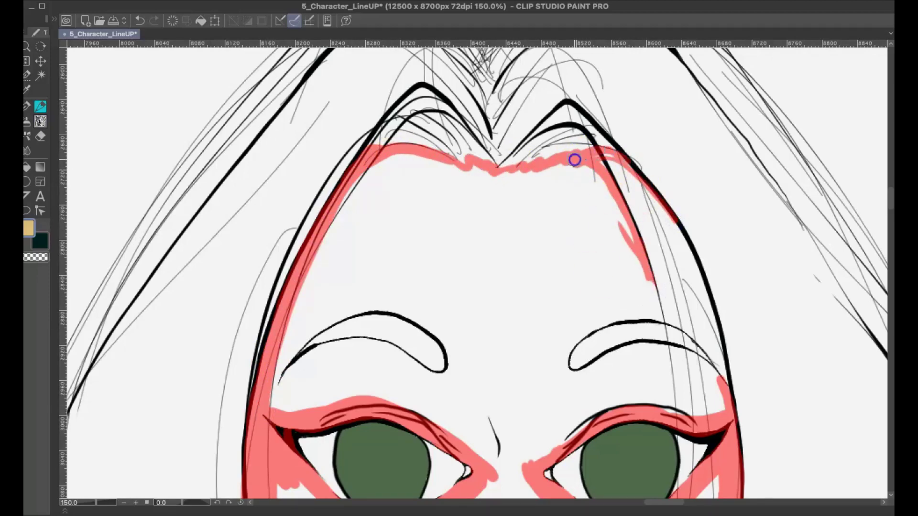
mouse_move(629, 196)
left_mouse_down()
mouse_move(727, 385)
mouse_move(682, 239)
mouse_move(724, 420)
left_mouse_up()
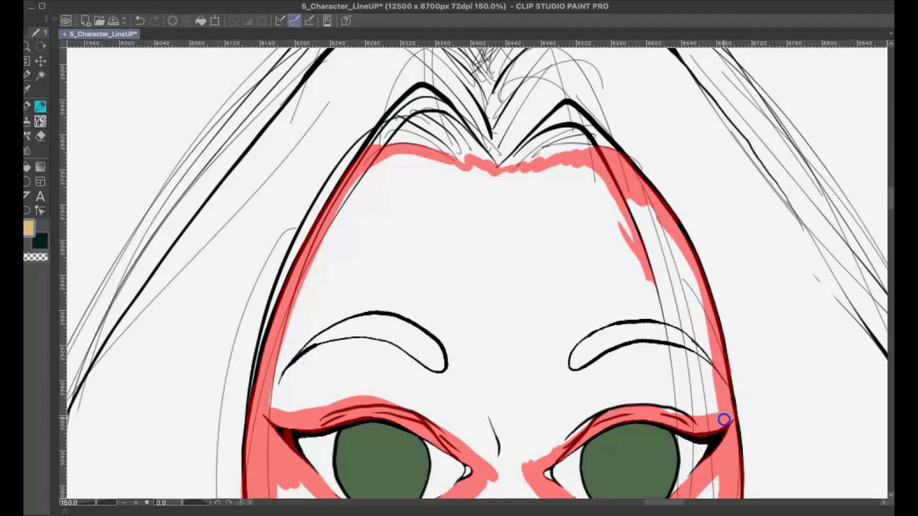
scroll(676, 383, "down", 3)
Fill in the forehead, cheeks, jaw and neck with the red mask, leaving out the eyes
mouse_move(511, 351)
left_mouse_down()
mouse_move(521, 381)
mouse_move(669, 387)
mouse_move(679, 347)
left_mouse_up()
mouse_move(658, 377)
left_mouse_down()
mouse_move(587, 385)
mouse_move(525, 323)
mouse_move(550, 289)
mouse_move(587, 298)
mouse_move(632, 293)
mouse_move(662, 366)
mouse_move(574, 366)
mouse_move(583, 307)
mouse_move(627, 303)
mouse_move(573, 324)
mouse_move(630, 349)
mouse_move(635, 322)
left_mouse_up()
scroll(635, 321, "down", 5)
mouse_move(588, 399)
left_mouse_down()
mouse_move(495, 292)
mouse_move(545, 318)
mouse_move(569, 309)
mouse_move(549, 402)
mouse_move(599, 474)
mouse_move(675, 323)
left_mouse_up()
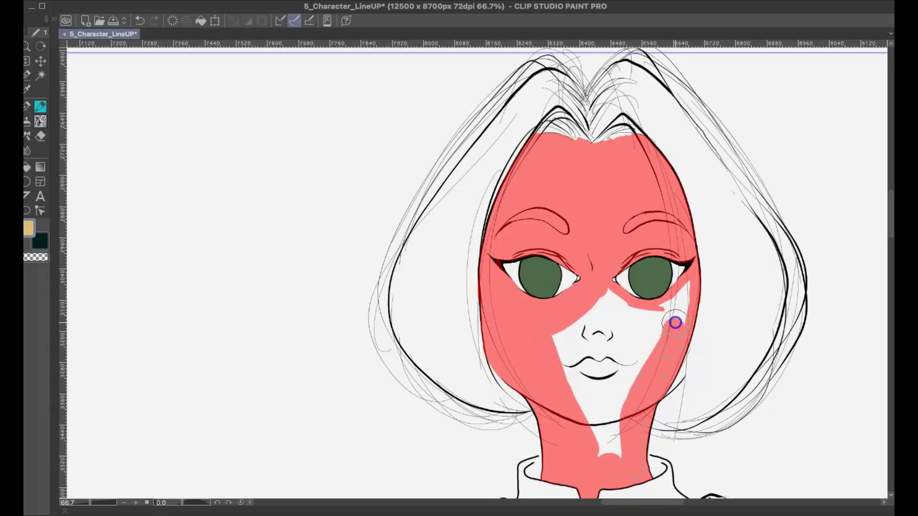
mouse_move(688, 287)
left_mouse_down()
mouse_move(605, 293)
mouse_move(654, 341)
mouse_move(647, 347)
mouse_move(553, 334)
mouse_move(532, 342)
mouse_move(630, 314)
left_mouse_up()
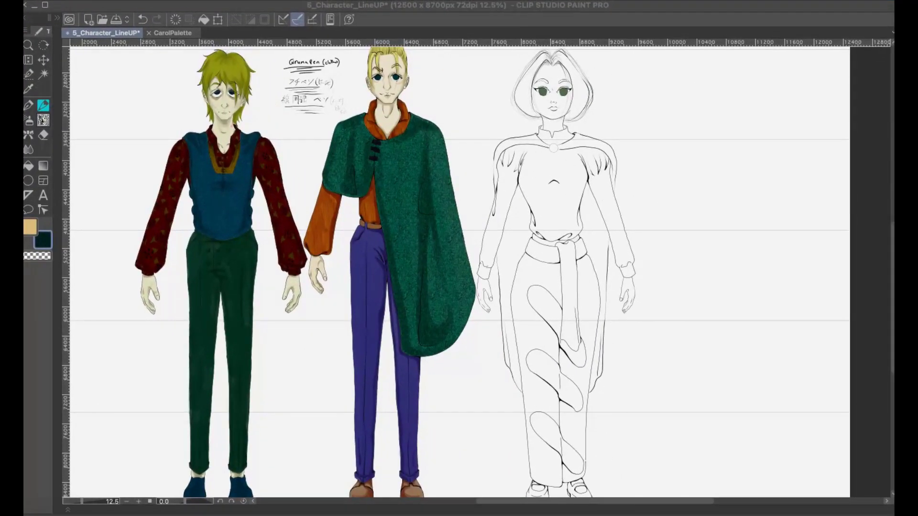
Pick the beige skin and purple hair colours from CarolPalette and colour the third character's hands and face beige
left_click(179, 34)
left_click(311, 86, "alt")
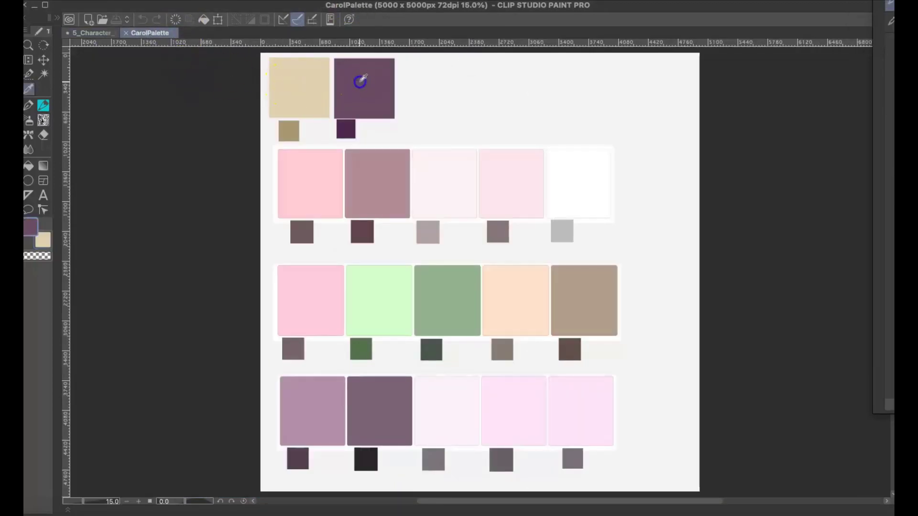
left_click(93, 32)
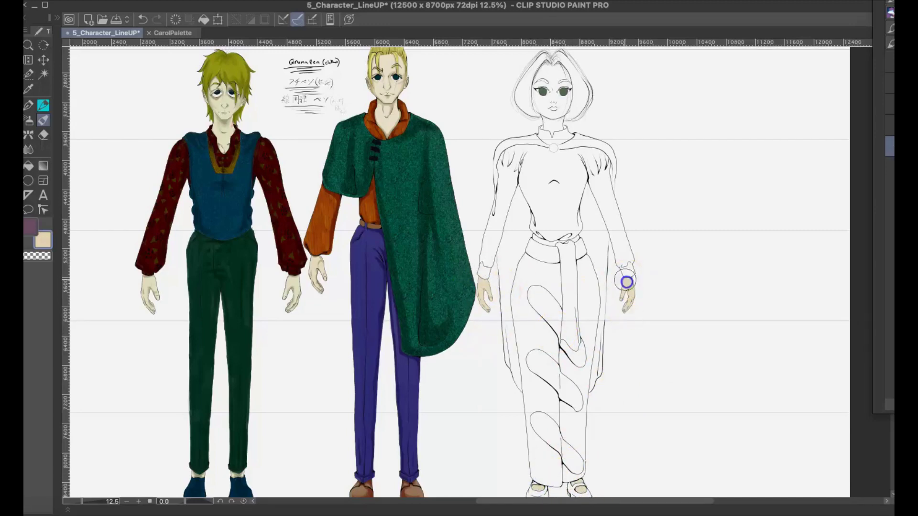
left_click(563, 68)
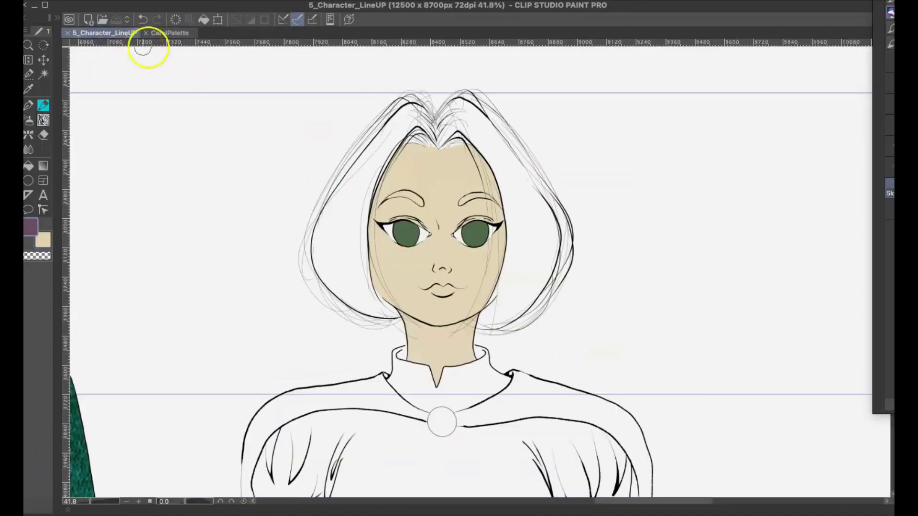
Colour the third character's hair and eyebrows with the purple from the palette and save the drawing
mouse_move(411, 186)
left_mouse_down()
mouse_move(440, 197)
mouse_move(346, 210)
mouse_move(442, 117)
mouse_move(521, 268)
mouse_move(543, 225)
mouse_move(475, 325)
mouse_move(507, 306)
mouse_move(467, 199)
mouse_move(486, 343)
mouse_move(419, 182)
mouse_move(366, 308)
mouse_move(443, 90)
mouse_move(473, 344)
mouse_move(501, 314)
mouse_move(512, 163)
mouse_move(398, 152)
mouse_move(433, 128)
mouse_move(472, 383)
mouse_move(337, 260)
mouse_move(377, 206)
left_mouse_up()
key("ctrl+s")
scroll(391, 56, "down", 2)
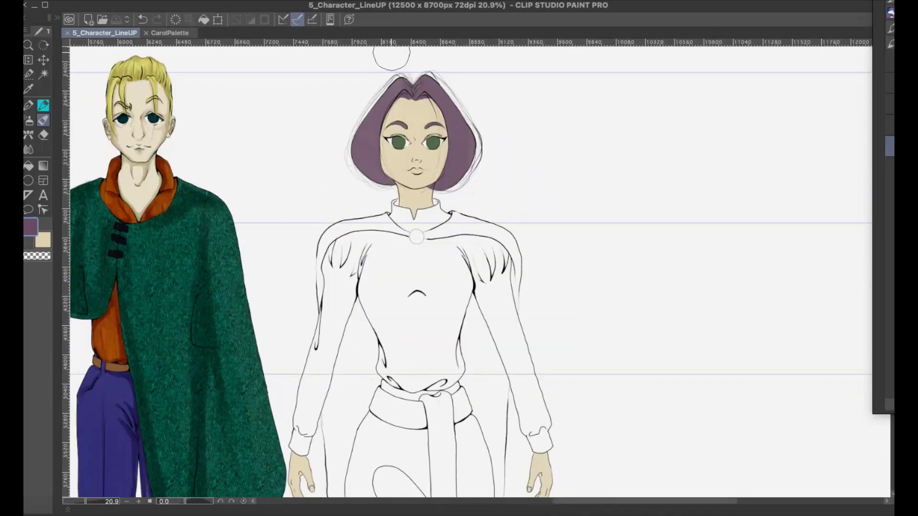
Paint the red mask over the lower parts of the cape on both sides of the skirt
left_click(486, 265)
key("ctrl+0")
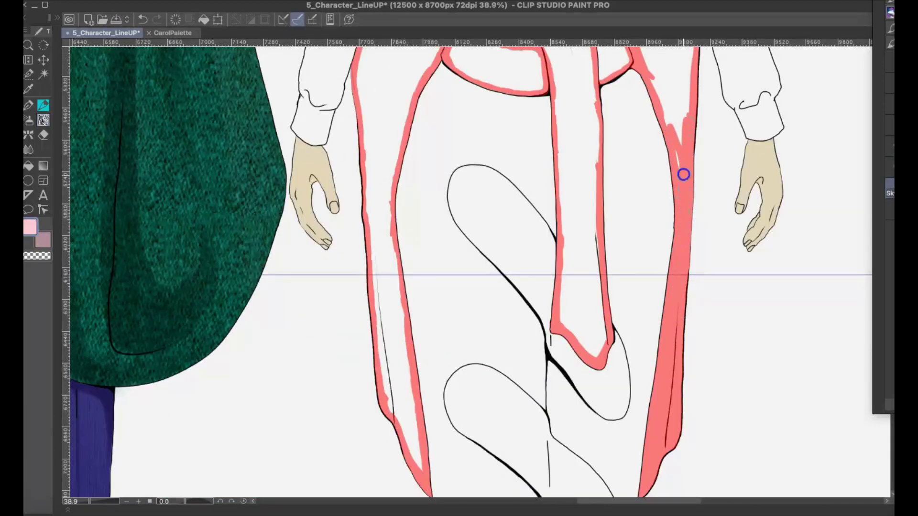
left_click_drag(683, 175, 679, 138)
left_click(411, 426)
mouse_move(402, 429)
left_mouse_down()
mouse_move(382, 375)
mouse_move(412, 435)
mouse_move(398, 287)
mouse_move(405, 412)
mouse_move(392, 301)
left_mouse_up()
left_click_drag(431, 262, 425, 356)
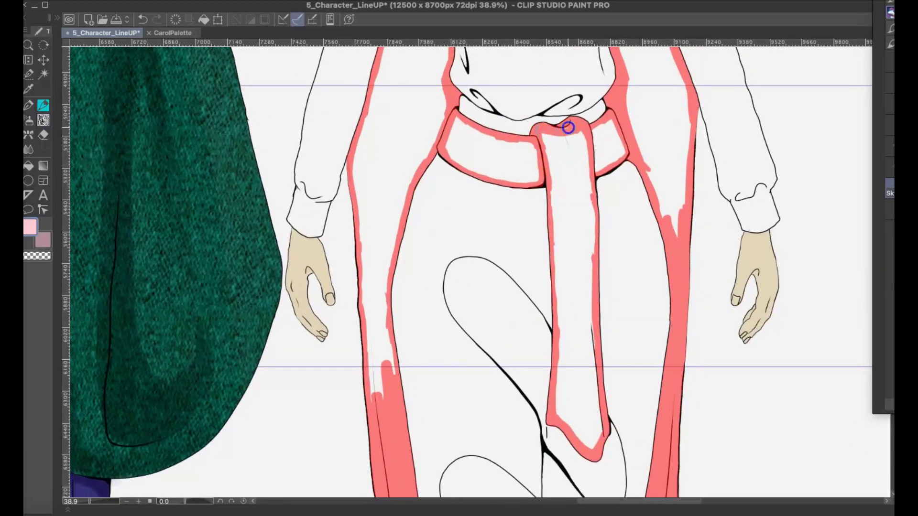
Fill the outlined belt and its long hanging sash with the red mask
mouse_move(567, 127)
left_mouse_down()
mouse_move(550, 183)
mouse_move(558, 261)
left_mouse_up()
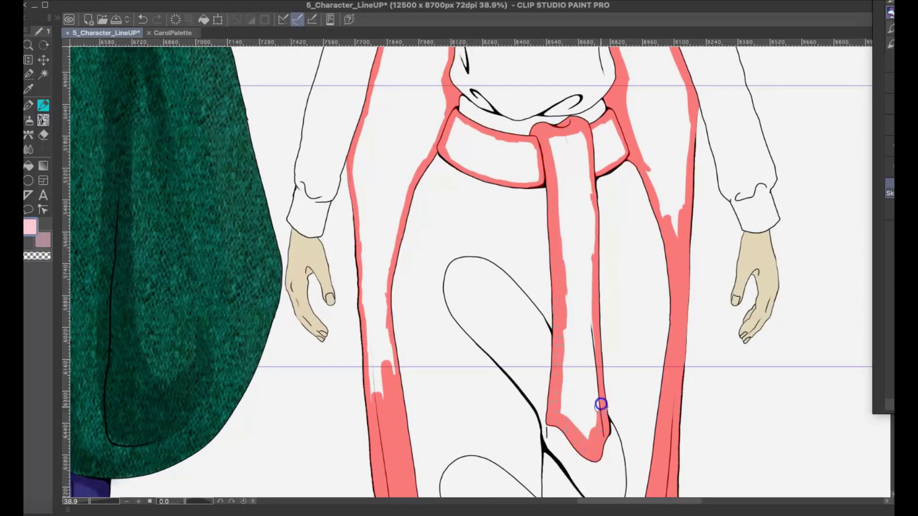
left_click_drag(601, 405, 590, 257)
mouse_move(559, 192)
left_mouse_down()
mouse_move(568, 423)
mouse_move(584, 232)
mouse_move(582, 430)
mouse_move(560, 141)
mouse_move(583, 306)
left_mouse_up()
left_click_drag(582, 306, 573, 148)
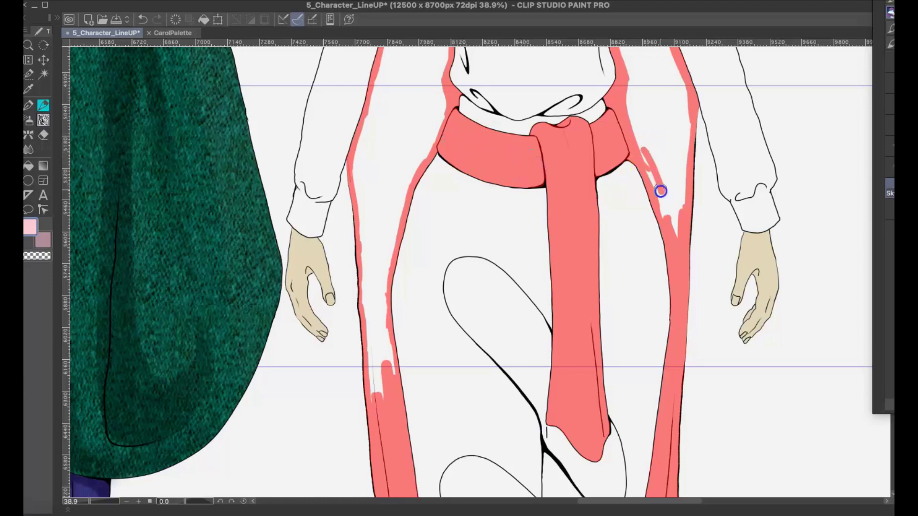
Fill the rest of the cape with the red mask, from beside the skirt up past the waist to the shoulders
left_click_drag(660, 191, 675, 229)
mouse_move(688, 94)
left_mouse_down()
mouse_move(659, 172)
mouse_move(670, 65)
mouse_move(644, 102)
left_mouse_up()
left_click_drag(366, 286, 386, 349)
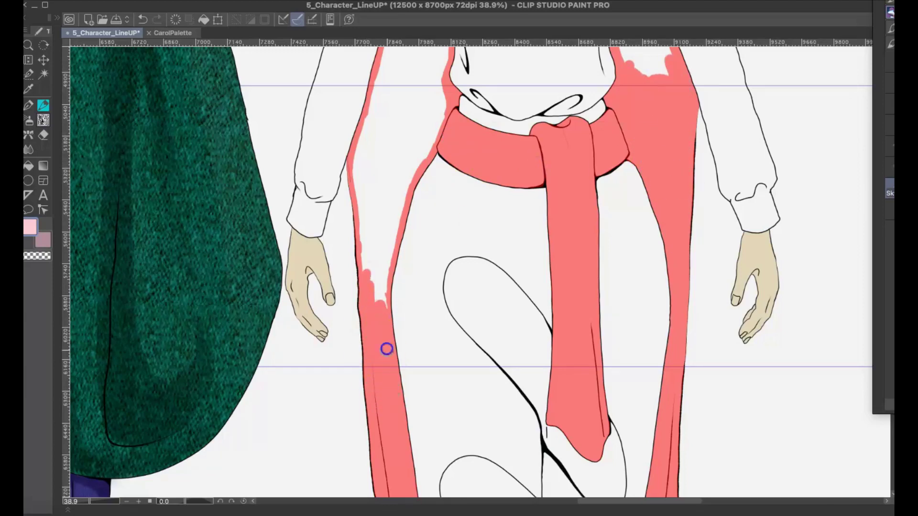
mouse_move(386, 260)
left_mouse_down()
mouse_move(401, 201)
mouse_move(365, 236)
mouse_move(368, 141)
mouse_move(410, 123)
mouse_move(383, 184)
left_mouse_up()
scroll(429, 217, "up", 5)
mouse_move(407, 328)
left_mouse_down()
mouse_move(403, 381)
mouse_move(425, 200)
left_mouse_up()
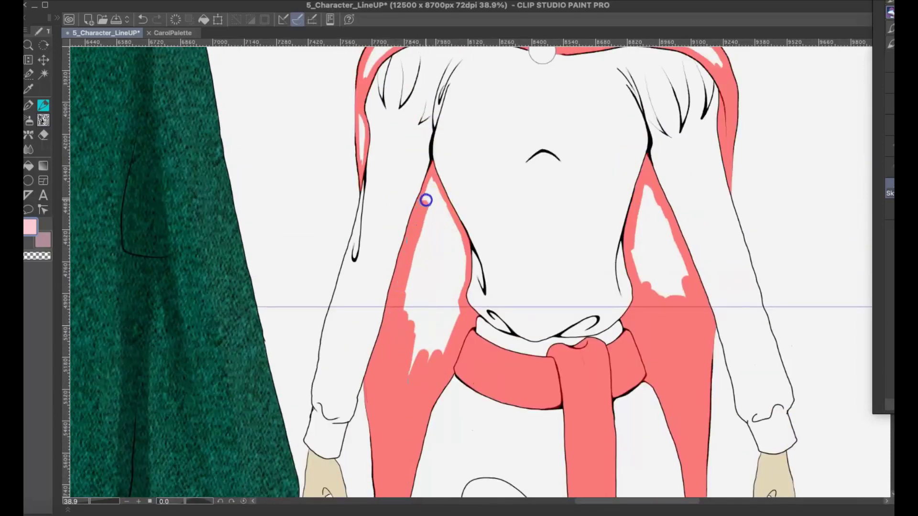
mouse_move(460, 254)
left_mouse_down()
mouse_move(409, 341)
mouse_move(431, 198)
mouse_move(415, 292)
mouse_move(438, 220)
mouse_move(441, 366)
mouse_move(431, 232)
mouse_move(452, 266)
left_mouse_up()
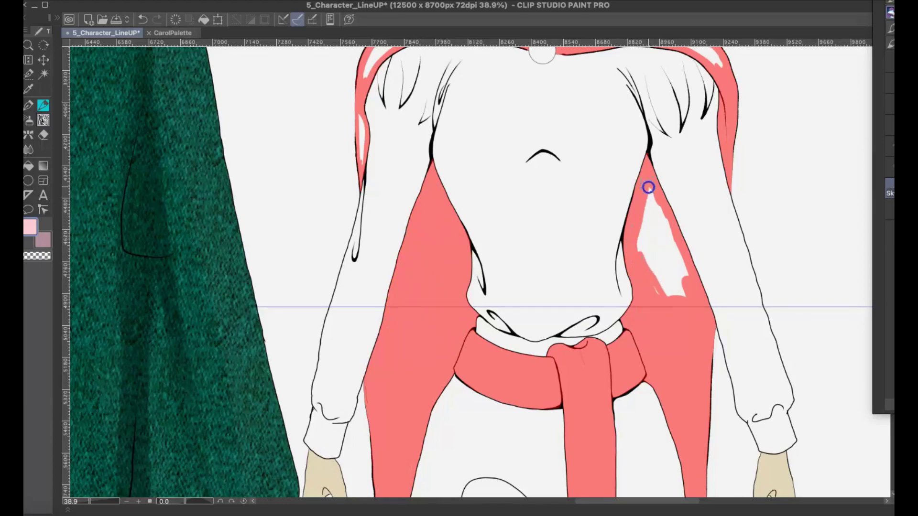
mouse_move(648, 187)
left_mouse_down()
mouse_move(666, 322)
mouse_move(667, 254)
left_mouse_up()
scroll(660, 229, "up", 5)
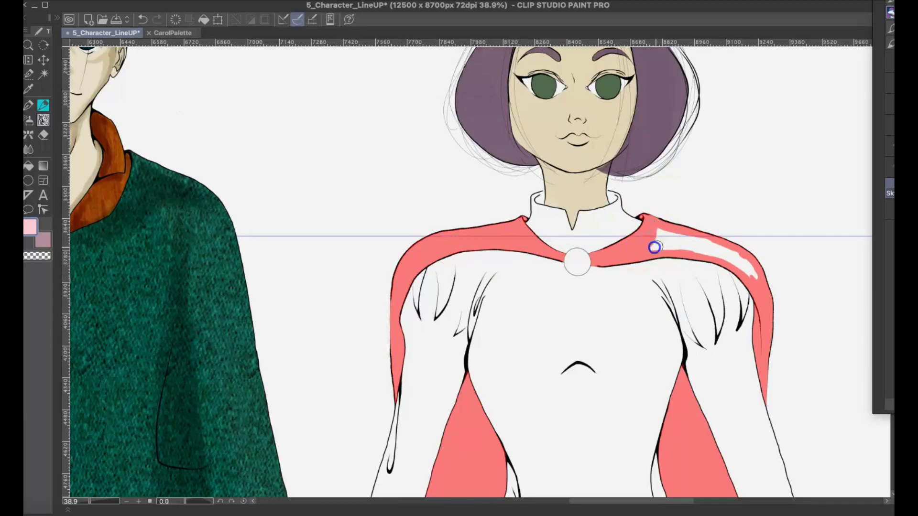
Convert the red mask over the cape, belt and sash into a selection and clear the mask
key("ctrl+0")
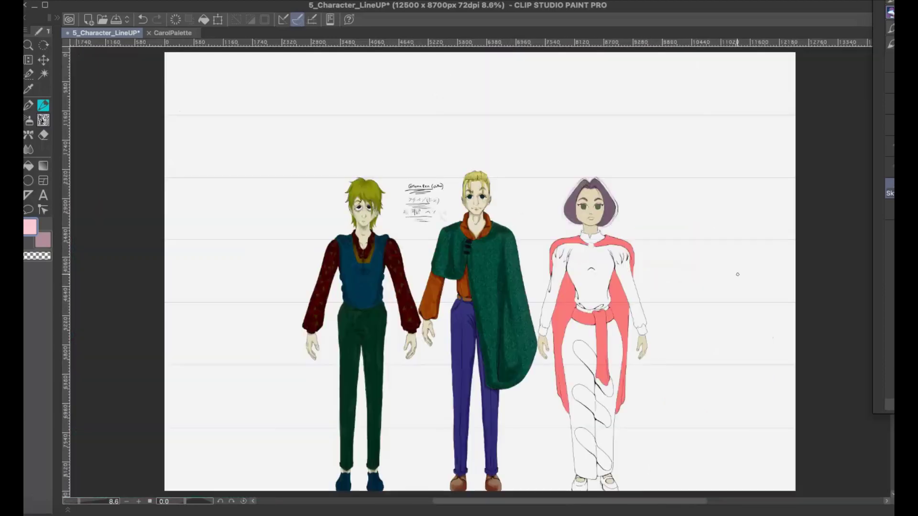
left_click(215, 1)
left_click(239, 2)
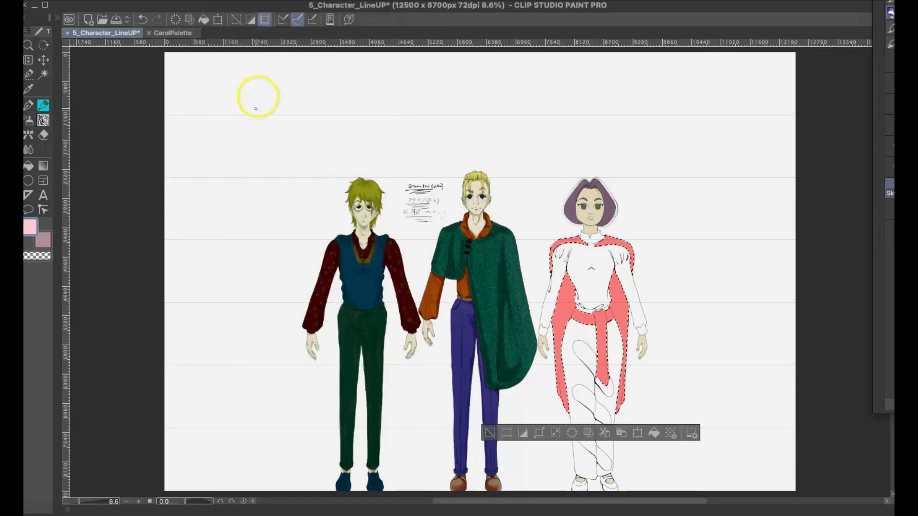
key("Delete")
key("super+d")
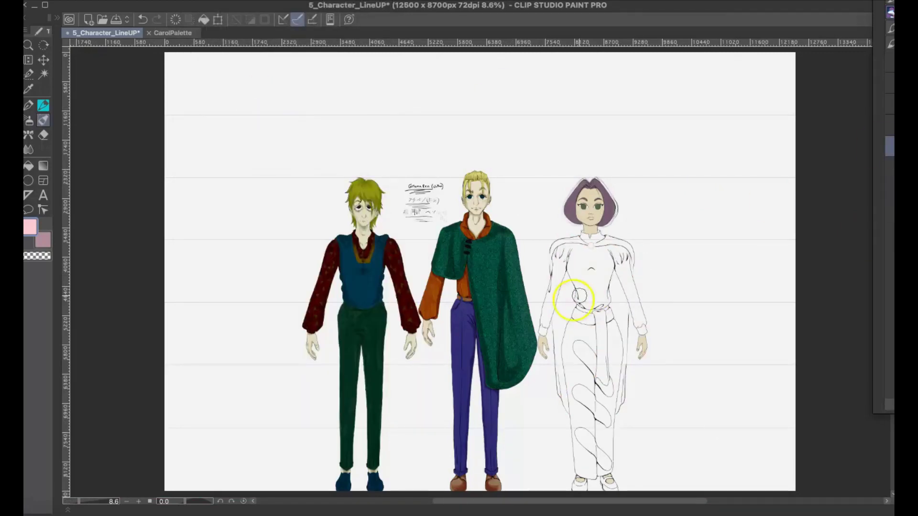
Paint the third character's cape, belt and sash light pink, compare with CarolPalette and save the drawing
left_click_drag(562, 367, 562, 267)
left_click_drag(604, 334, 601, 393)
left_click_drag(618, 244, 620, 373)
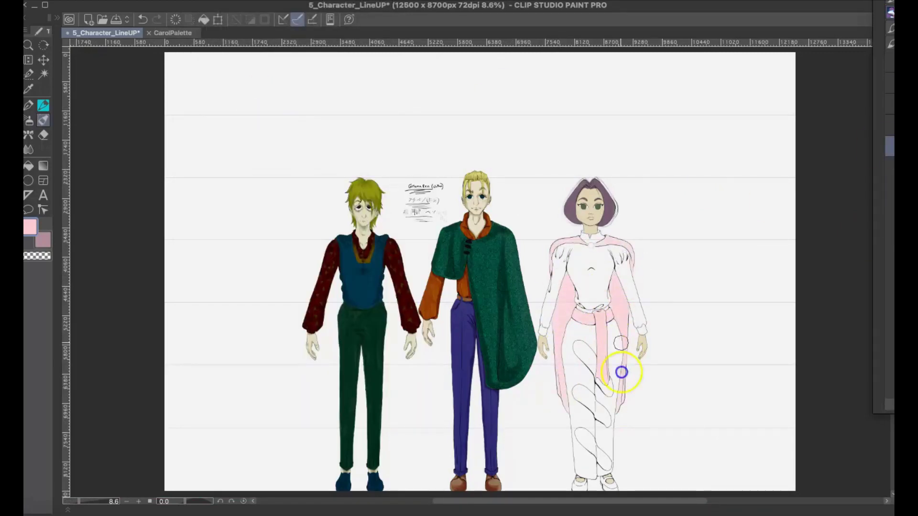
left_click(171, 33)
left_click(98, 33)
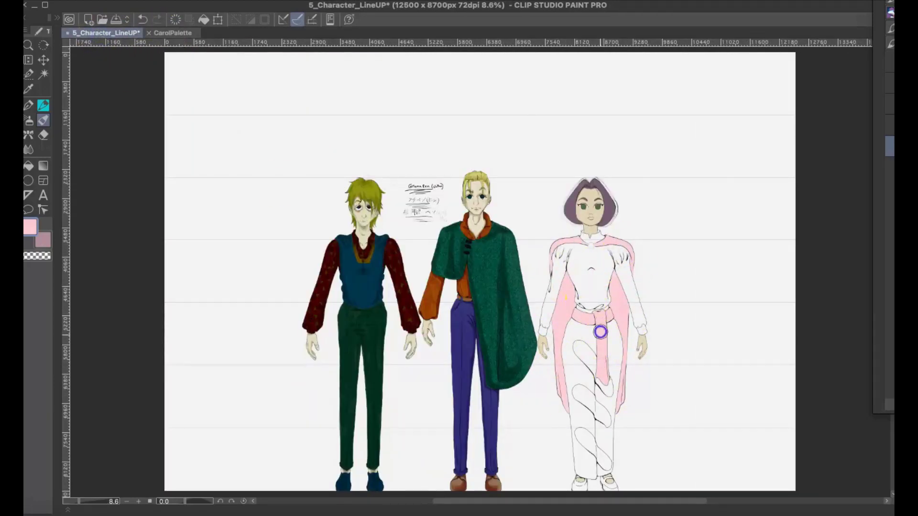
key("super+s")
Adjust the pink of the cape and belt to hue 7, saturation -12 and luminosity -4
left_click(194, 1)
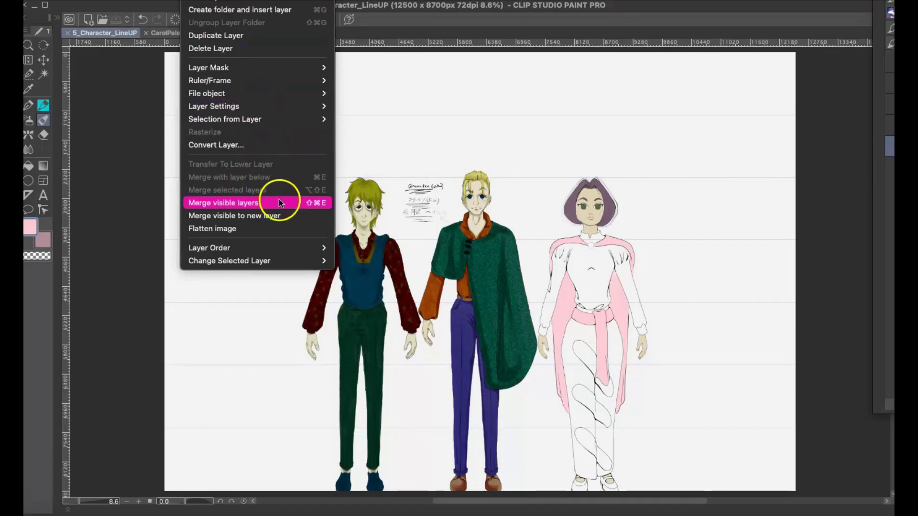
mouse_move(120, 1)
mouse_move(287, 197)
left_click(325, 209)
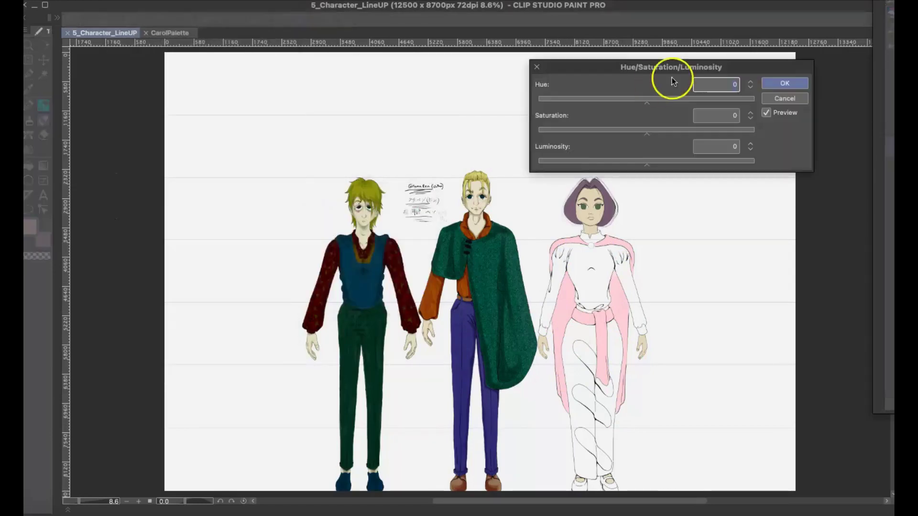
type("-12")
left_click_drag(647, 163, 638, 163)
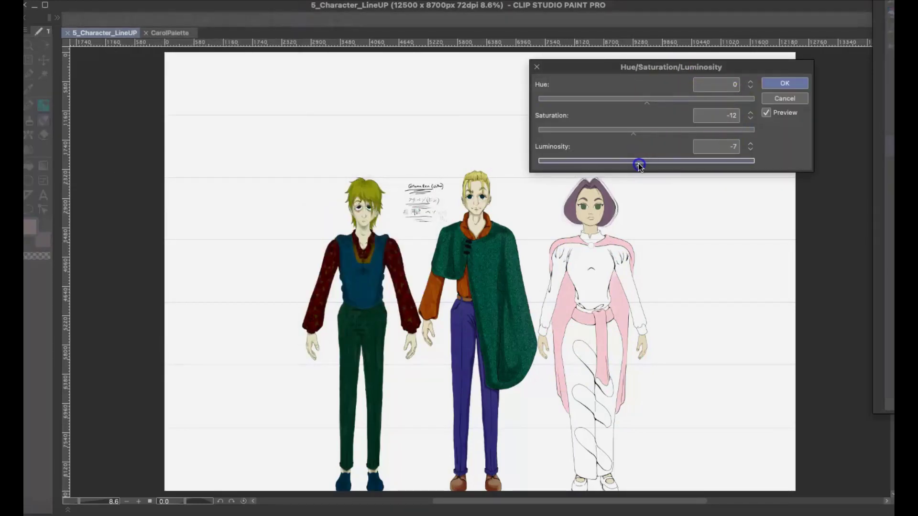
left_click(649, 103)
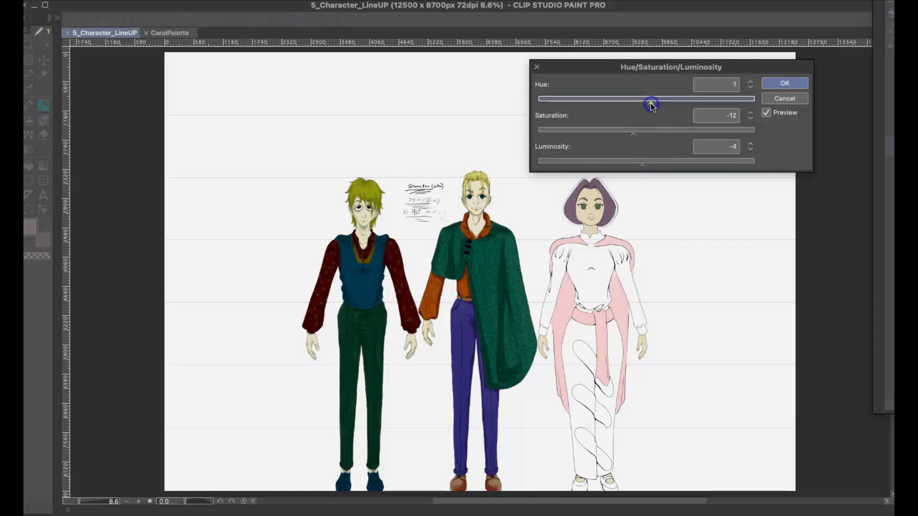
left_click(800, 83)
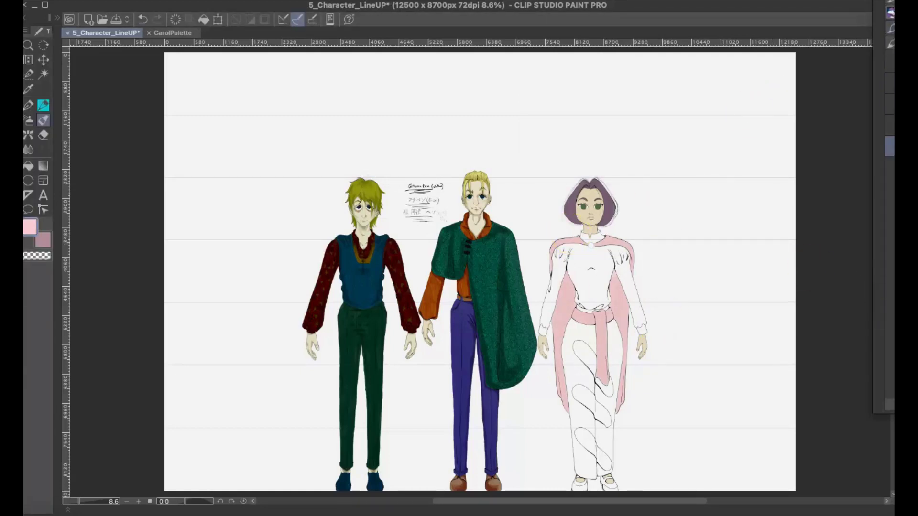
Start a new red mask and paint it over the waistband between the blouse hem and the belt, up to the knot
scroll(480, 355, "up", 4)
left_click_drag(561, 409, 512, 242)
scroll(577, 251, "up", 8)
left_click_drag(577, 251, 425, 464)
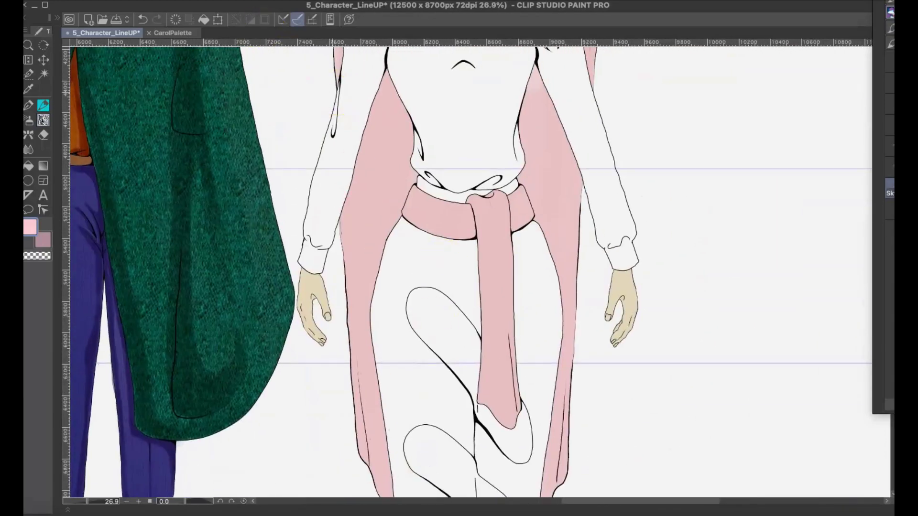
left_click(256, 1)
mouse_move(226, 1)
left_click(243, 110)
scroll(529, 136, "up", 10)
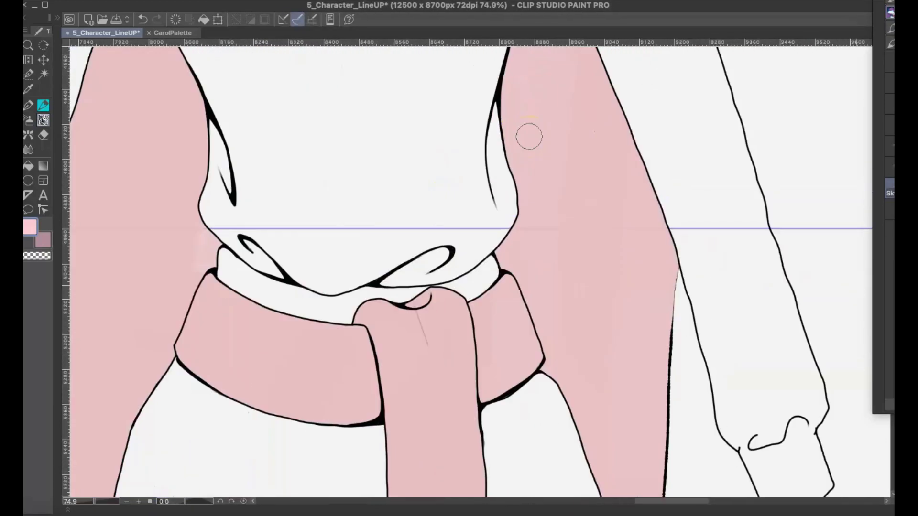
scroll(420, 222, "up", 3)
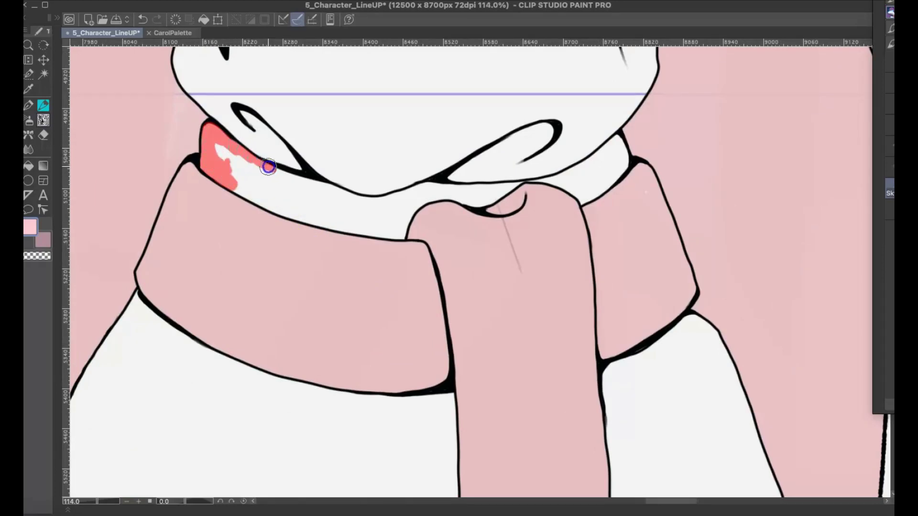
scroll(236, 158, "up", 4)
mouse_move(230, 229)
left_mouse_down()
mouse_move(244, 246)
mouse_move(345, 296)
mouse_move(451, 327)
mouse_move(564, 341)
left_mouse_up()
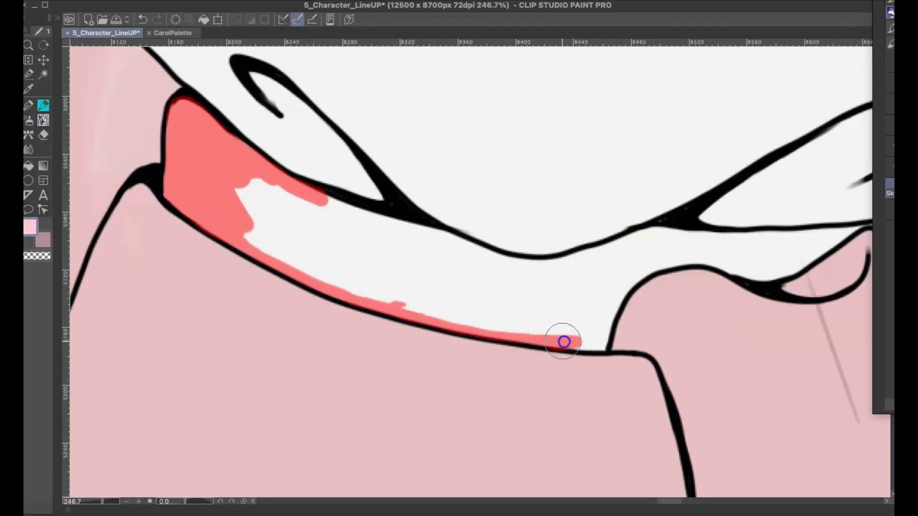
left_click_drag(446, 240, 538, 266)
mouse_move(354, 207)
left_mouse_down()
mouse_move(318, 200)
mouse_move(446, 236)
mouse_move(237, 184)
mouse_move(373, 288)
mouse_move(430, 311)
mouse_move(589, 336)
mouse_move(505, 438)
left_mouse_up()
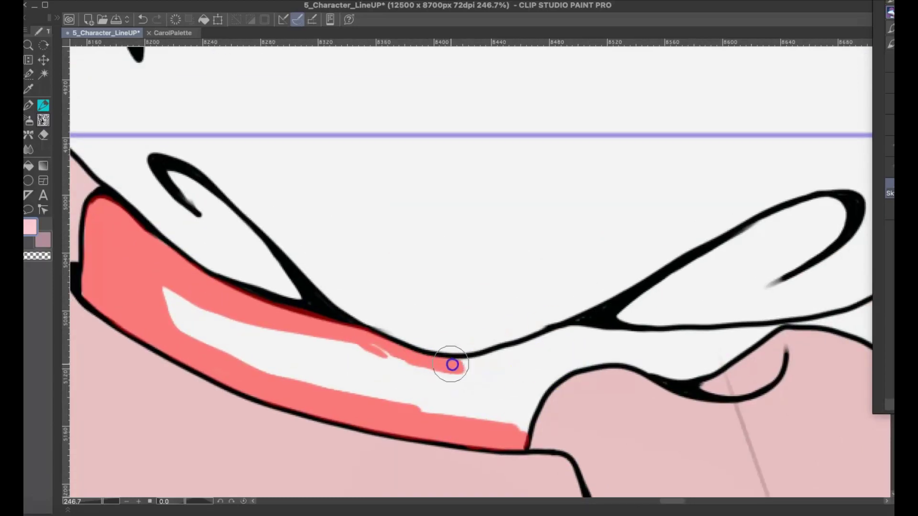
mouse_move(452, 365)
left_mouse_down()
mouse_move(576, 330)
mouse_move(599, 340)
mouse_move(524, 431)
mouse_move(552, 377)
mouse_move(611, 357)
mouse_move(598, 349)
mouse_move(486, 376)
mouse_move(422, 377)
mouse_move(451, 375)
mouse_move(358, 347)
mouse_move(654, 370)
mouse_move(713, 364)
mouse_move(788, 325)
mouse_move(653, 359)
mouse_move(604, 336)
mouse_move(690, 334)
left_mouse_up()
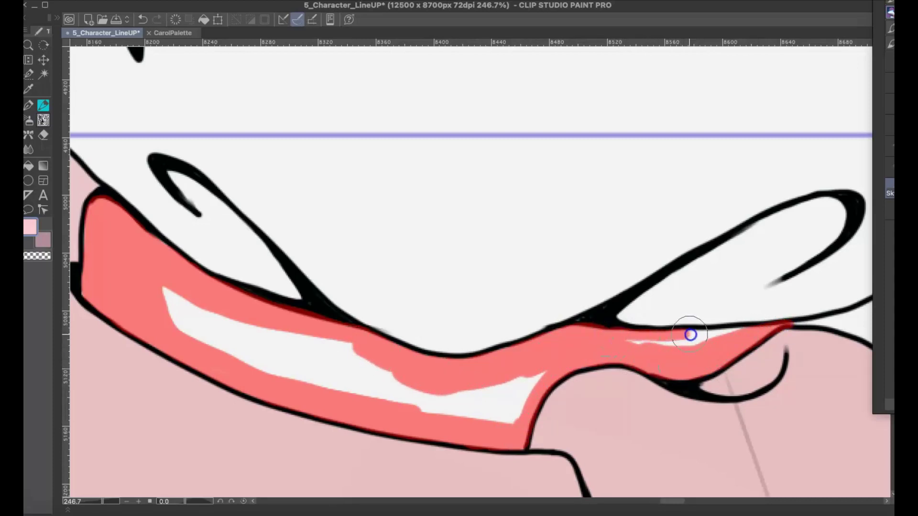
Extend the red mask over the waistband section on the far side of the belt knot and undo the stray last stroke
scroll(654, 349, "right", 10)
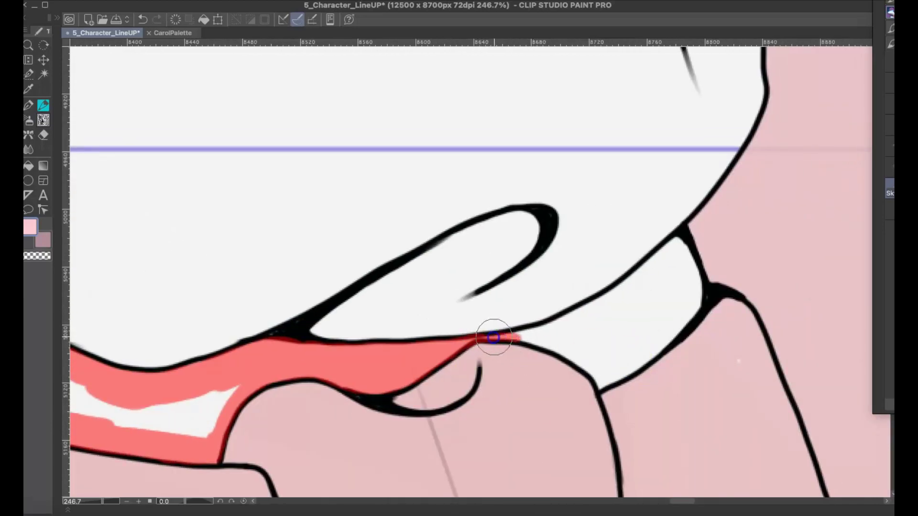
left_click_drag(572, 354, 603, 385)
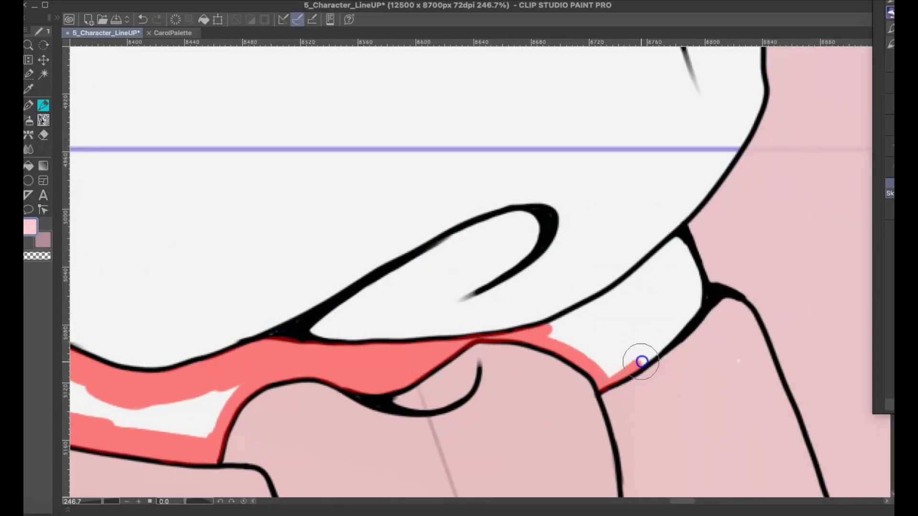
mouse_move(642, 362)
left_mouse_down()
mouse_move(688, 318)
mouse_move(690, 261)
mouse_move(672, 246)
left_mouse_up()
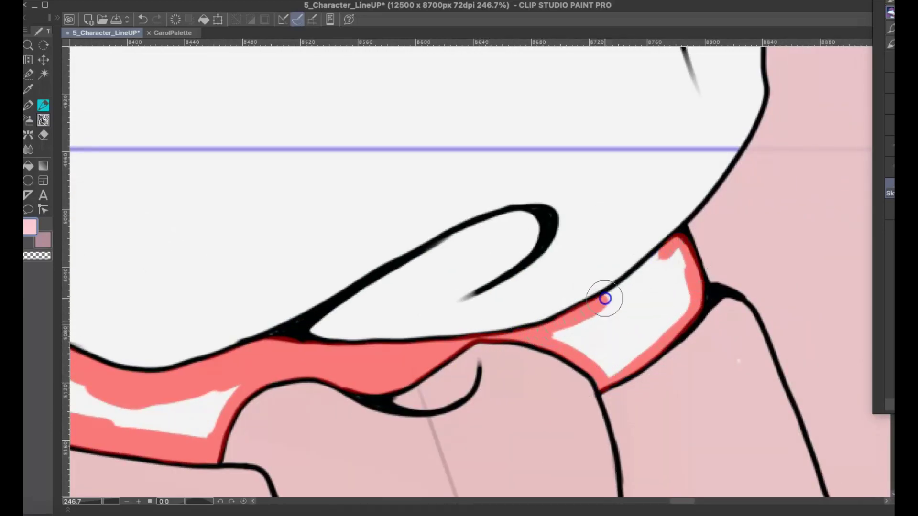
mouse_move(604, 298)
left_mouse_down()
mouse_move(646, 266)
mouse_move(572, 332)
mouse_move(609, 369)
mouse_move(609, 334)
mouse_move(644, 309)
mouse_move(640, 296)
mouse_move(675, 321)
left_mouse_up()
left_click_drag(485, 423, 676, 320)
key("ctrl+z")
Outline the skirt with the red mask below the belt and along the edges of the cape and sash
mouse_move(226, 408)
left_mouse_down()
mouse_move(671, 309)
mouse_move(619, 320)
mouse_move(395, 259)
mouse_move(623, 303)
mouse_move(351, 271)
left_mouse_up()
mouse_move(579, 341)
left_mouse_down()
mouse_move(629, 245)
mouse_move(874, 54)
left_mouse_up()
mouse_move(283, 379)
left_mouse_down()
mouse_move(309, 303)
mouse_move(354, 231)
mouse_move(429, 250)
mouse_move(310, 317)
mouse_move(235, 446)
mouse_move(221, 496)
left_mouse_up()
mouse_move(403, 239)
left_mouse_down()
mouse_move(521, 312)
mouse_move(438, 266)
mouse_move(339, 296)
left_mouse_up()
mouse_move(563, 328)
left_mouse_down()
mouse_move(651, 387)
mouse_move(711, 386)
mouse_move(875, 422)
mouse_move(621, 378)
left_mouse_up()
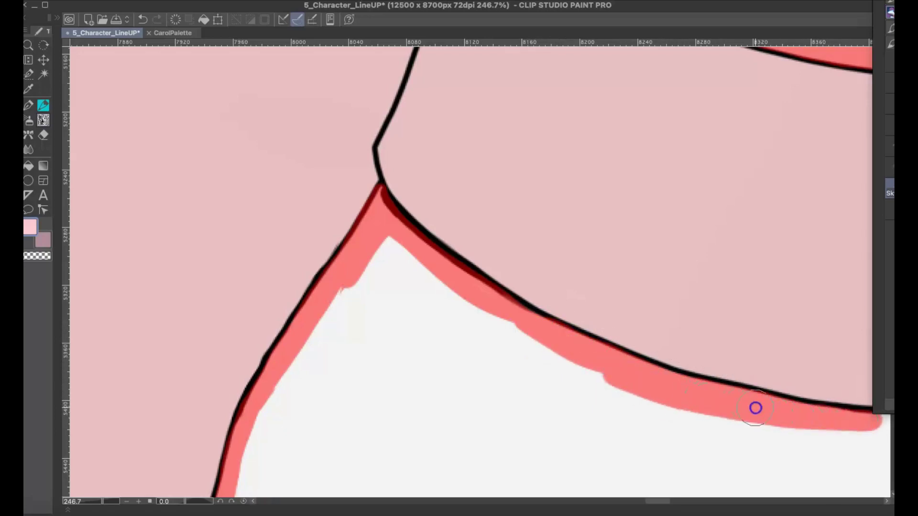
left_click_drag(822, 464, 443, 382)
mouse_move(513, 349)
left_mouse_down()
mouse_move(492, 337)
mouse_move(672, 332)
mouse_move(684, 359)
mouse_move(664, 339)
mouse_move(475, 356)
left_mouse_up()
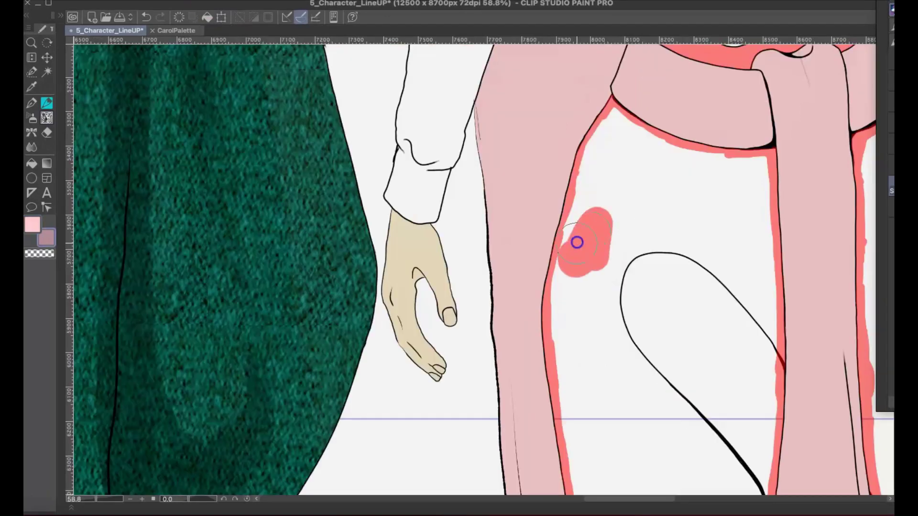
Thicken the red mask over the upper skirt along the cape edges and around the hanging sash
mouse_move(576, 242)
left_mouse_down()
mouse_move(613, 116)
mouse_move(634, 129)
mouse_move(569, 255)
mouse_move(560, 315)
mouse_move(580, 404)
mouse_move(592, 334)
mouse_move(578, 319)
mouse_move(569, 378)
mouse_move(582, 478)
mouse_move(608, 216)
mouse_move(649, 140)
mouse_move(758, 166)
mouse_move(768, 382)
mouse_move(743, 197)
mouse_move(713, 174)
mouse_move(644, 150)
mouse_move(618, 266)
mouse_move(739, 224)
mouse_move(765, 436)
mouse_move(758, 492)
mouse_move(745, 346)
mouse_move(696, 297)
left_mouse_up()
mouse_move(712, 391)
left_mouse_down()
mouse_move(653, 197)
mouse_move(519, 125)
left_mouse_up()
mouse_move(554, 228)
left_mouse_down()
mouse_move(555, 243)
mouse_move(594, 260)
mouse_move(668, 321)
mouse_move(695, 228)
left_mouse_up()
key("ctrl+z")
left_click_drag(658, 315, 690, 204)
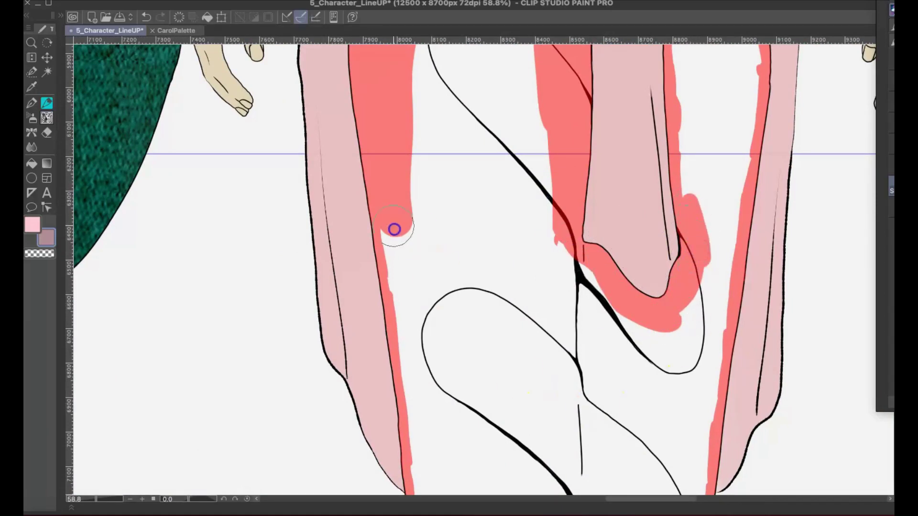
mouse_move(395, 229)
left_mouse_down()
mouse_move(422, 486)
mouse_move(411, 187)
left_mouse_up()
mouse_move(565, 220)
left_mouse_down()
mouse_move(712, 269)
mouse_move(707, 386)
mouse_move(719, 180)
mouse_move(683, 157)
mouse_move(716, 163)
left_mouse_up()
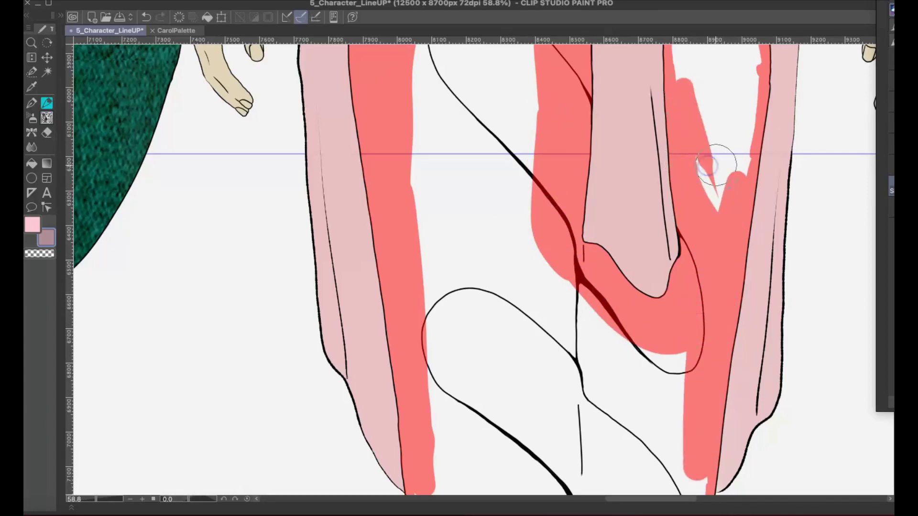
Mask the skirt's lower sides and hem in red and fill in its middle around the spiral folds
mouse_move(624, 391)
left_mouse_down()
mouse_move(557, 242)
mouse_move(575, 307)
left_mouse_up()
left_click_drag(591, 430, 603, 394)
mouse_move(571, 301)
left_mouse_down()
mouse_move(551, 251)
mouse_move(566, 113)
mouse_move(622, 234)
mouse_move(609, 418)
mouse_move(562, 130)
mouse_move(591, 365)
left_mouse_up()
scroll(576, 232, "down", 15)
mouse_move(568, 423)
left_mouse_down()
mouse_move(563, 455)
mouse_move(463, 436)
mouse_move(439, 350)
mouse_move(516, 415)
mouse_move(660, 418)
mouse_move(674, 97)
mouse_move(637, 425)
mouse_move(484, 437)
mouse_move(455, 270)
left_mouse_up()
left_click_drag(594, 216, 612, 391)
left_click_drag(693, 206, 697, 177)
mouse_move(441, 348)
left_mouse_down()
mouse_move(435, 253)
mouse_move(443, 155)
left_mouse_up()
scroll(432, 104, "down", 3)
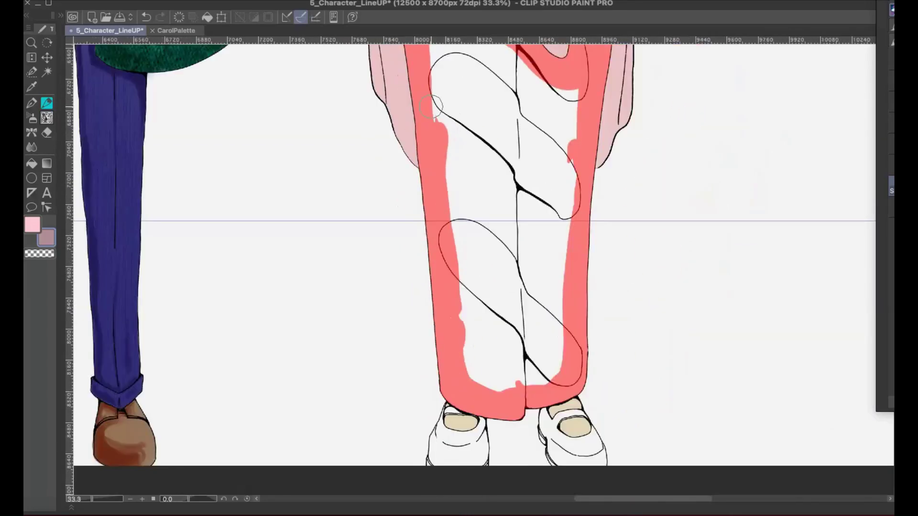
mouse_move(491, 259)
left_mouse_down()
mouse_move(462, 293)
mouse_move(524, 131)
mouse_move(467, 86)
mouse_move(493, 110)
left_mouse_up()
mouse_move(493, 110)
left_mouse_down()
mouse_move(563, 313)
mouse_move(497, 156)
mouse_move(518, 153)
mouse_move(540, 365)
left_mouse_up()
Convert the skirt mask into a selection, clear the mask and paint the skirt and waistband mauve
scroll(540, 365, "down", 3)
left_click(325, 109)
key("Delete")
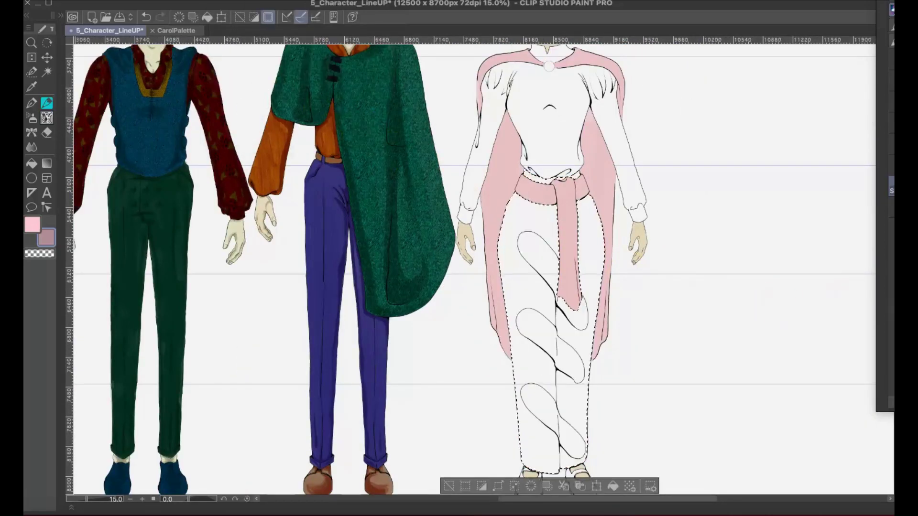
key("super+d")
mouse_move(567, 383)
left_mouse_down()
mouse_move(559, 472)
mouse_move(498, 264)
mouse_move(506, 209)
mouse_move(562, 159)
mouse_move(601, 205)
mouse_move(538, 261)
left_mouse_up()
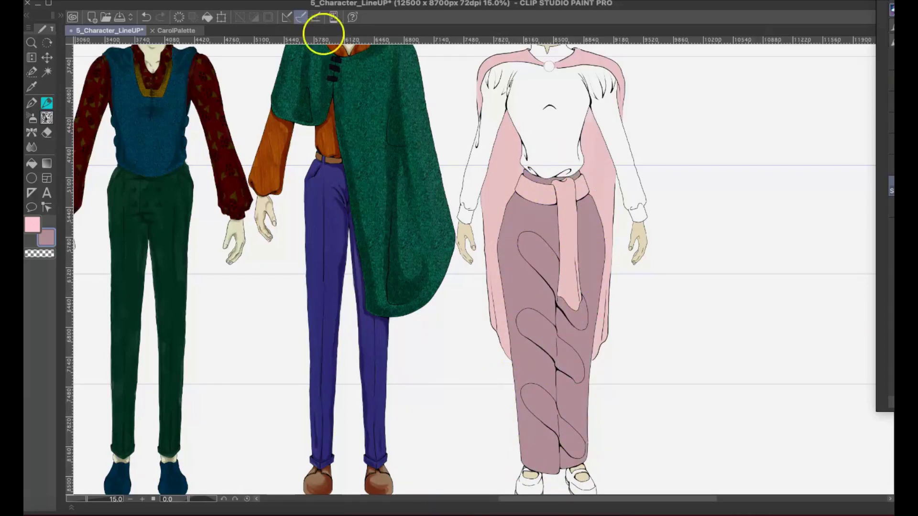
Adjust the skirt's mauve to hue 5 and luminosity -8 with a slightly lower saturation
left_click(197, 0)
mouse_move(123, 1)
mouse_move(273, 193)
left_click(330, 206)
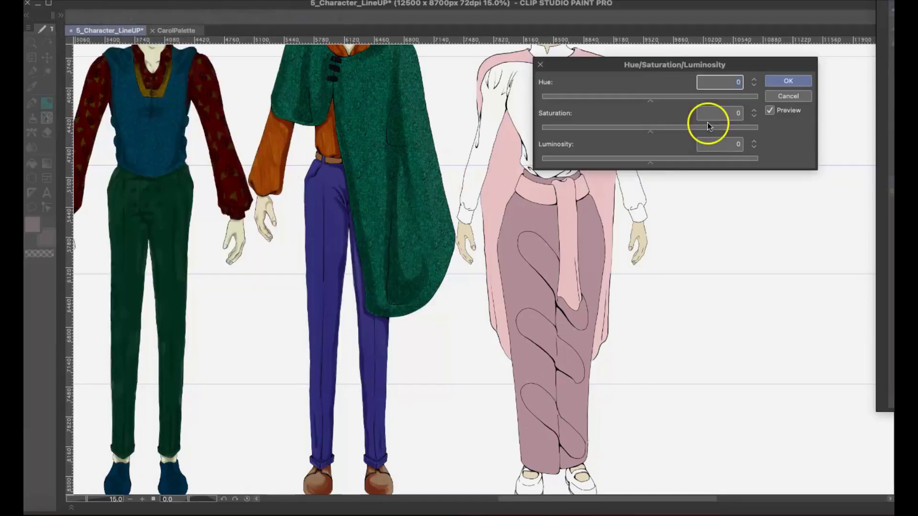
left_click_drag(650, 162, 642, 162)
left_click_drag(650, 98, 654, 97)
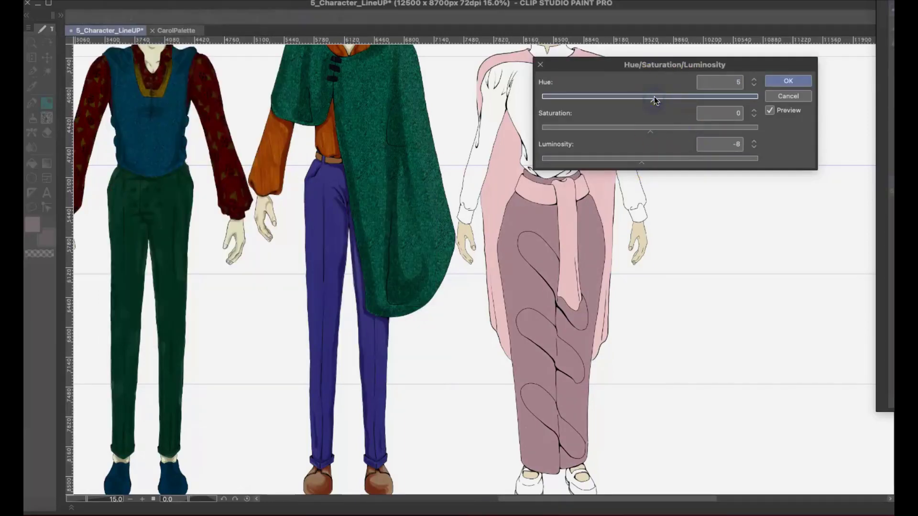
left_click_drag(652, 130, 643, 128)
left_click(787, 81)
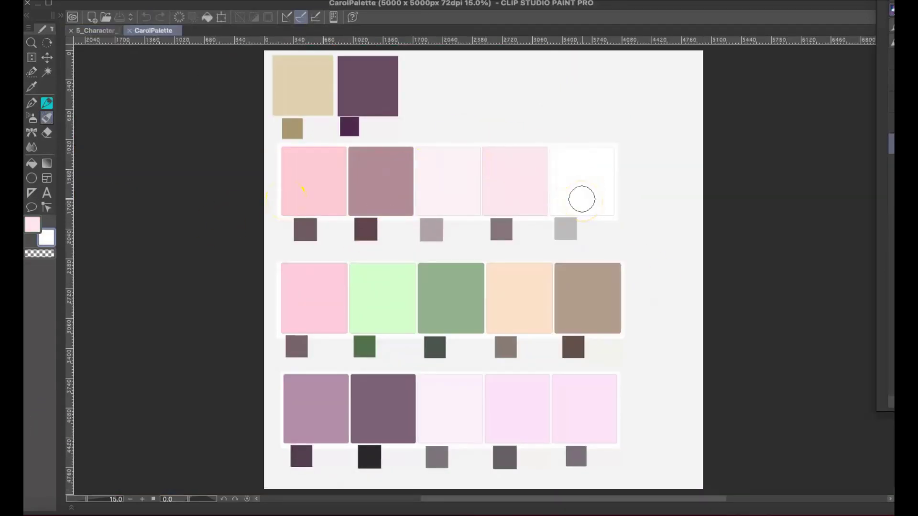
Pick a pale pink from the first outfit palette in CarolPalette and return to the character line-up drawing
left_click(513, 163)
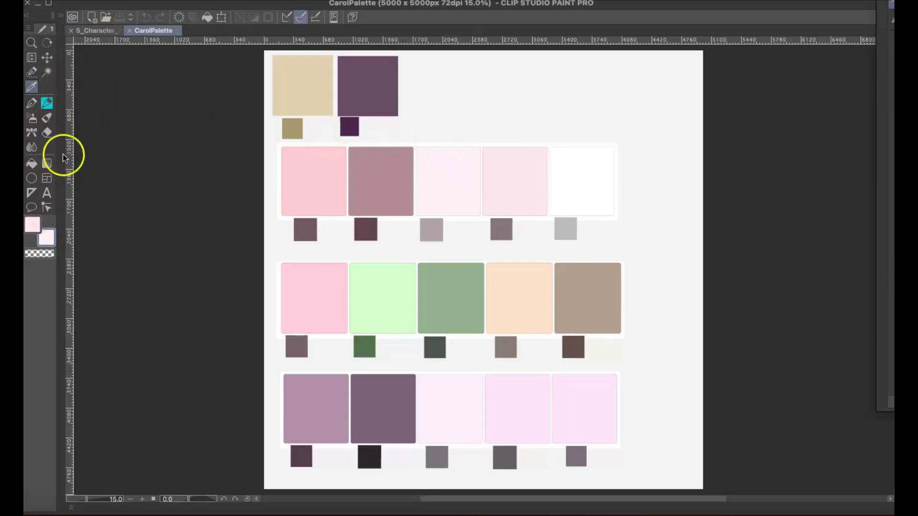
key("ctrl+Tab")
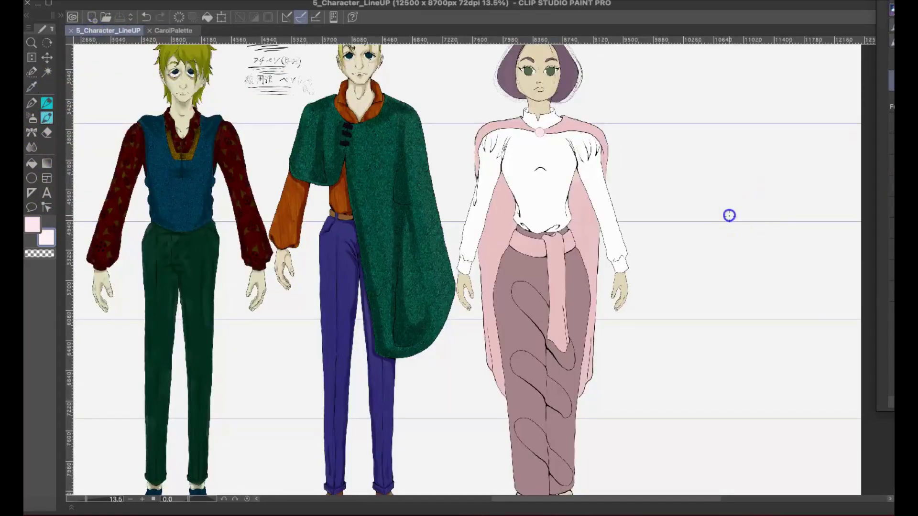
left_click(729, 216)
key("super+z")
scroll(739, 162, "up", 1)
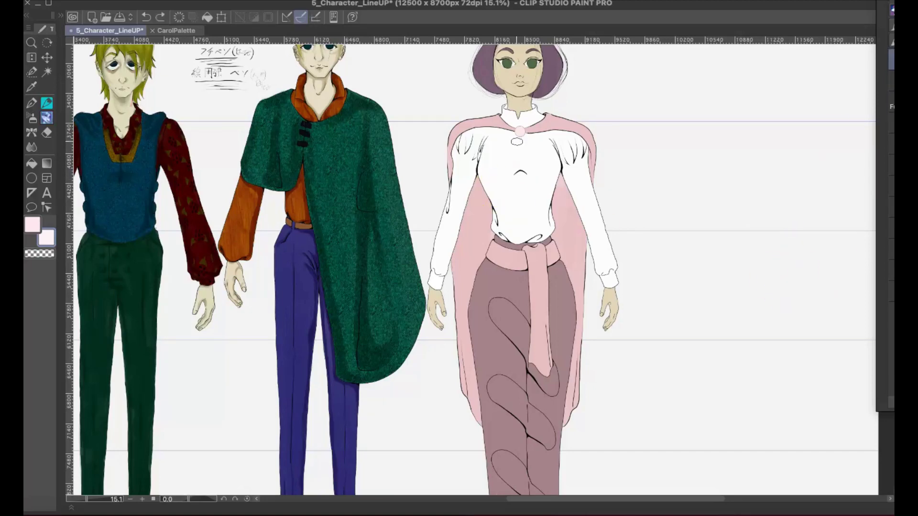
key("ctrl+z")
scroll(559, 220, "up", 5)
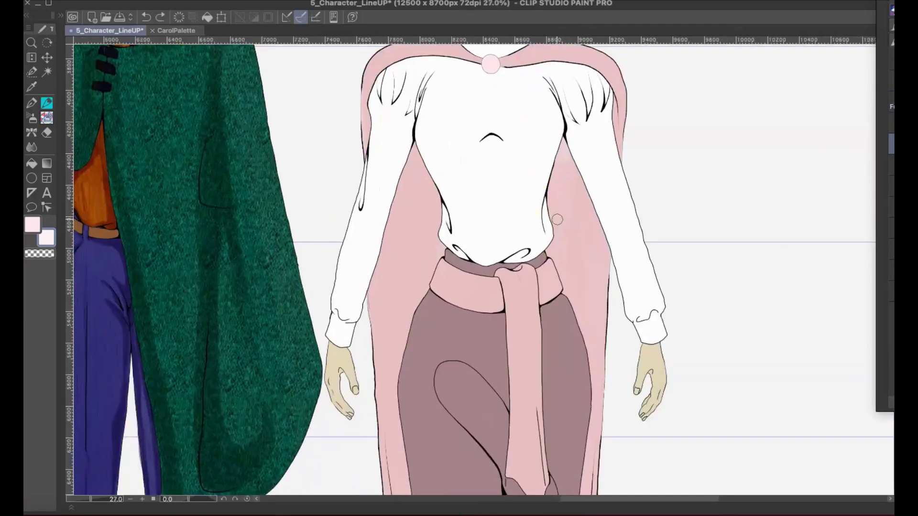
Paint faint pale pink petal flowers along the third character's blouse sleeve with a smaller brush and save the drawing
mouse_move(650, 280)
left_mouse_down()
mouse_move(675, 262)
mouse_move(692, 221)
mouse_move(662, 225)
left_mouse_up()
key("period")
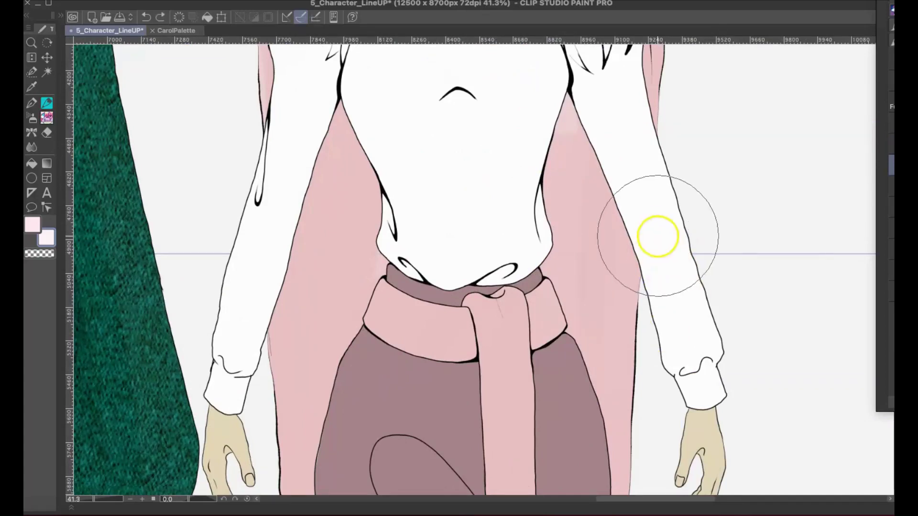
key("bracketleft")
key("bracketleft")
key("bracketleft")
key("bracketleft")
key("bracketleft")
key("bracketleft")
key("bracketleft")
key("bracketleft")
scroll(662, 225, "up", 2)
mouse_move(678, 423)
left_mouse_down()
mouse_move(689, 386)
mouse_move(675, 389)
mouse_move(703, 401)
mouse_move(701, 417)
mouse_move(705, 275)
mouse_move(720, 314)
mouse_move(685, 342)
left_mouse_up()
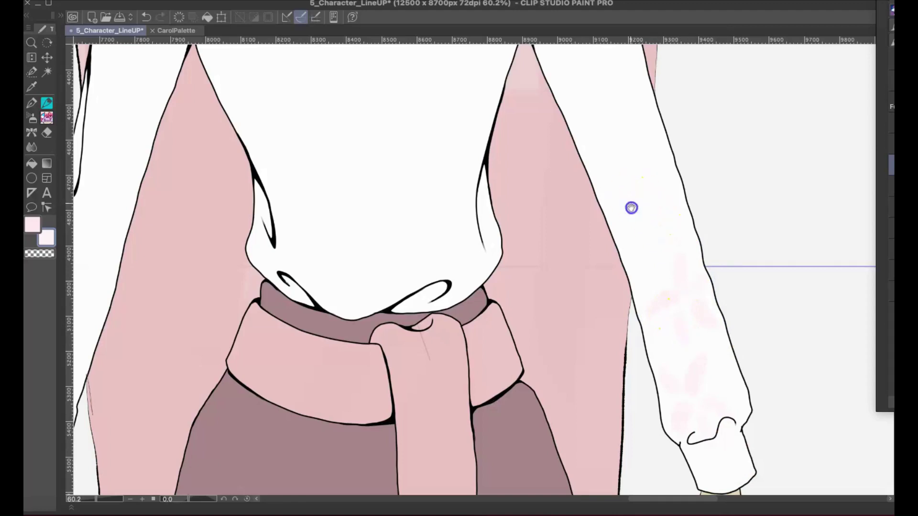
left_click_drag(631, 207, 678, 278)
left_click_drag(645, 95, 616, 186)
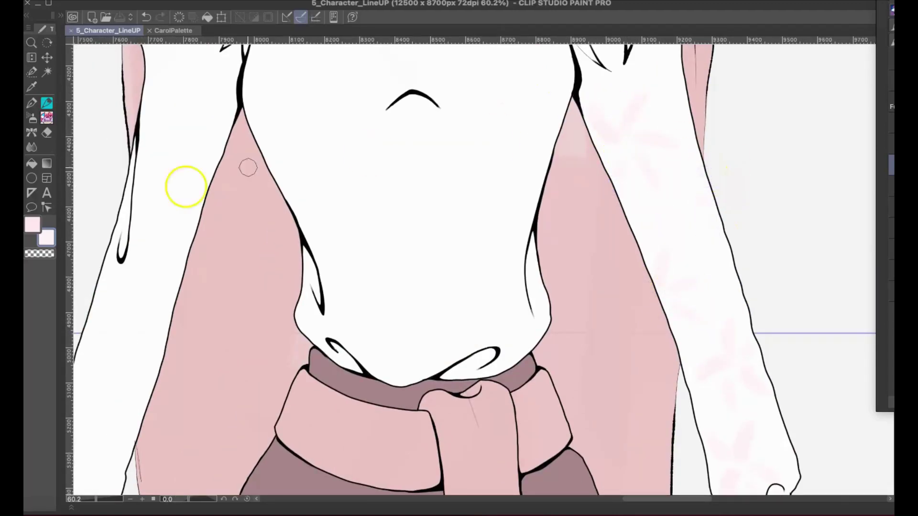
key("ctrl+s")
Pick a mauve from CarolPalette and dot the centres of the flowers on the blouse sleeve
left_click(158, 32)
key("i")
left_click(374, 182)
left_click(102, 30)
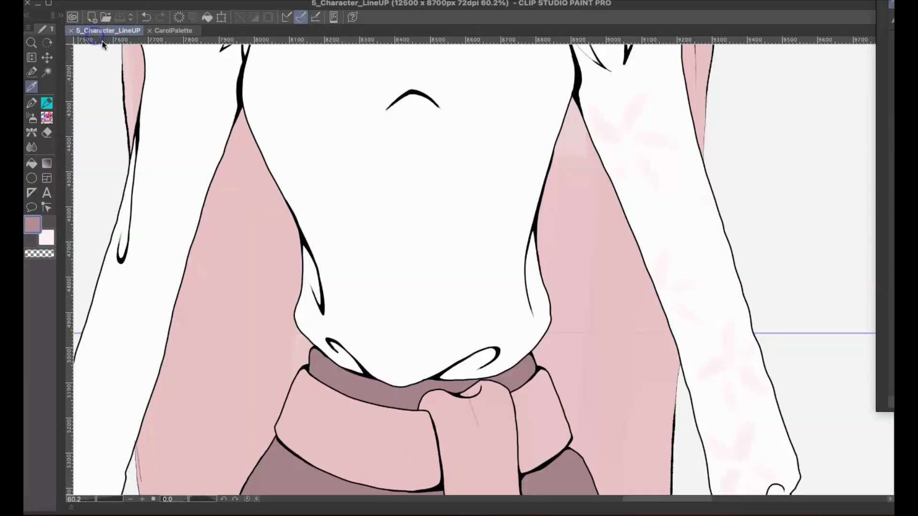
key("b")
left_click(735, 370)
left_click(663, 296)
left_click(628, 148)
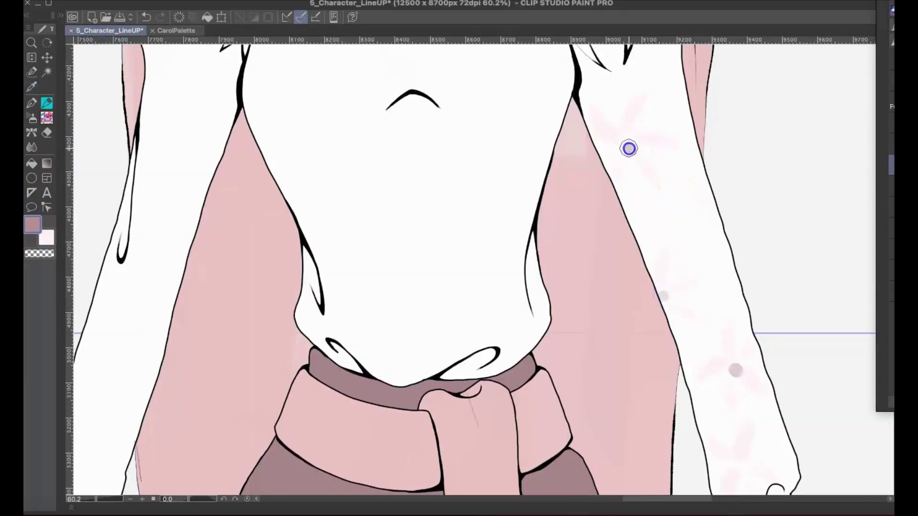
left_click(738, 468)
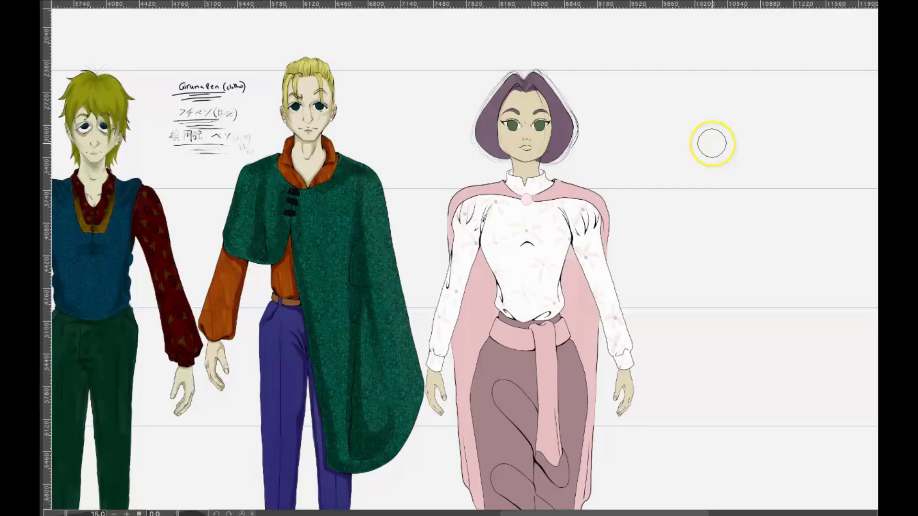
Try a soft grey shadow on the third character's neck beneath the chin and undo it
scroll(711, 143, "up", 5)
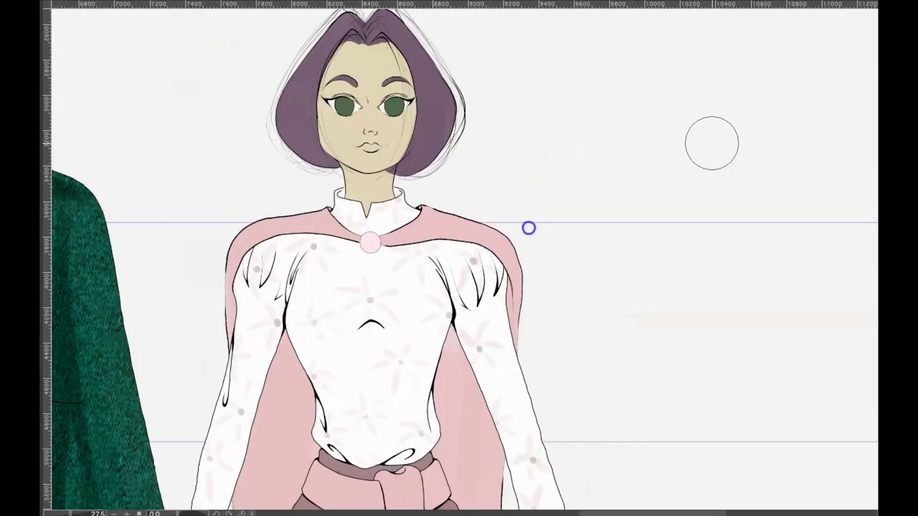
left_click_drag(474, 223, 588, 307)
scroll(601, 283, "up", 3)
left_click(425, 268)
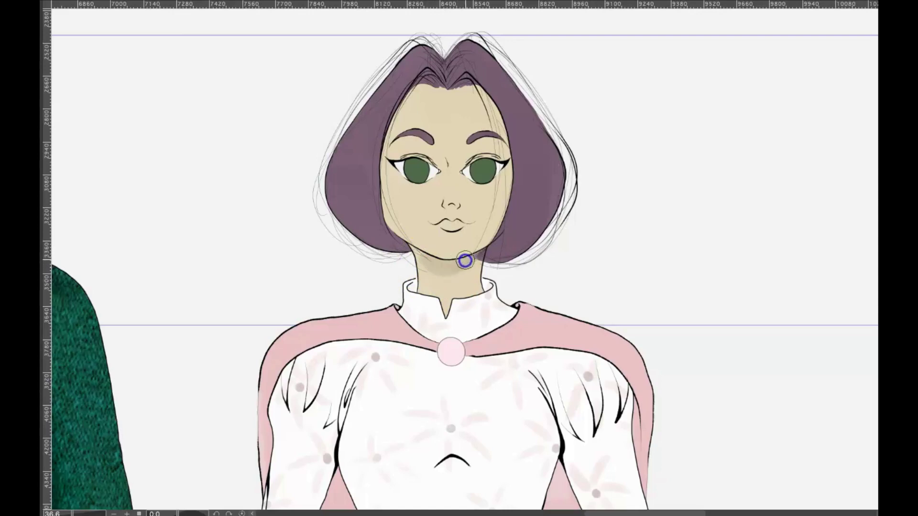
left_click_drag(422, 257, 465, 271)
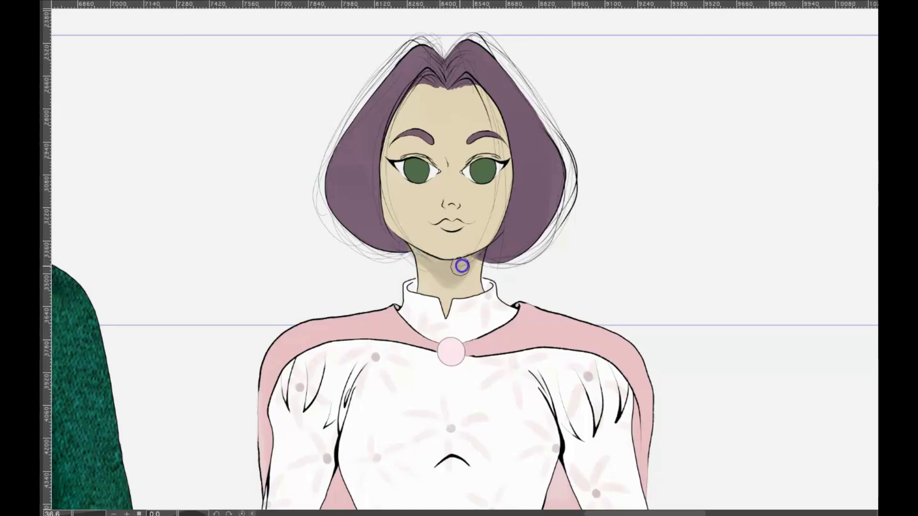
left_click(451, 252)
key("ctrl+z")
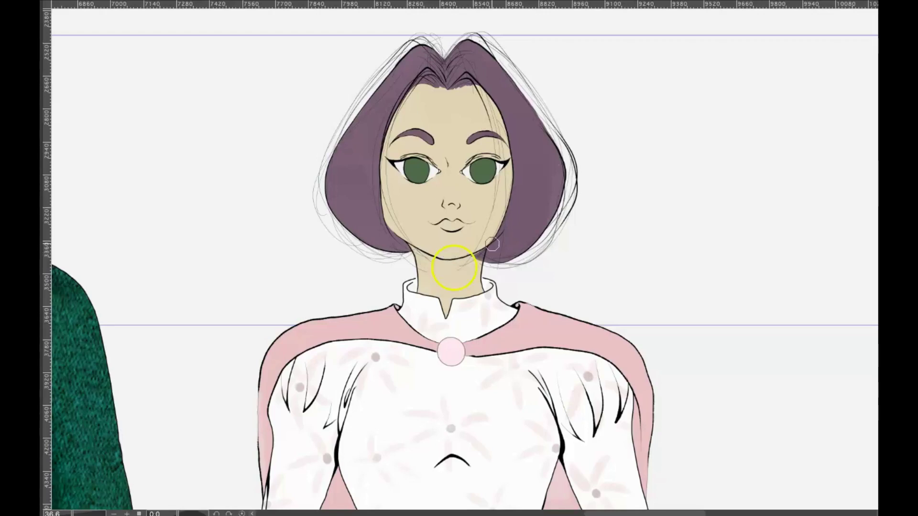
Shade the neck beneath the chin with a soft greyish shadow that follows the jawline
left_click(418, 255)
left_click(414, 249)
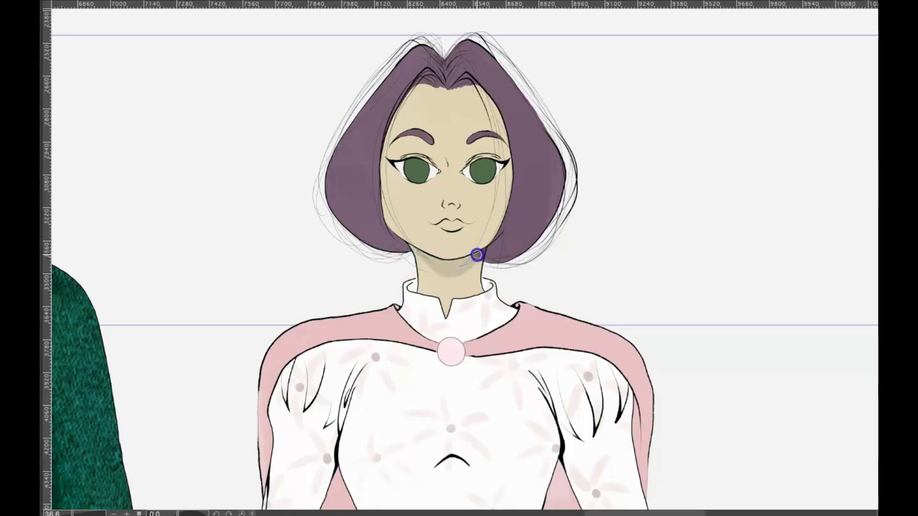
left_click(439, 266)
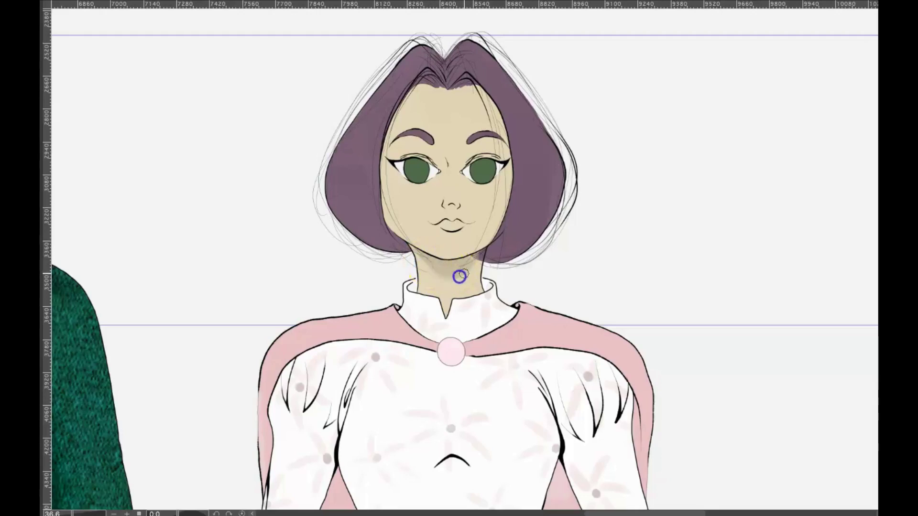
mouse_move(427, 268)
left_mouse_down()
mouse_move(449, 276)
mouse_move(466, 263)
left_mouse_up()
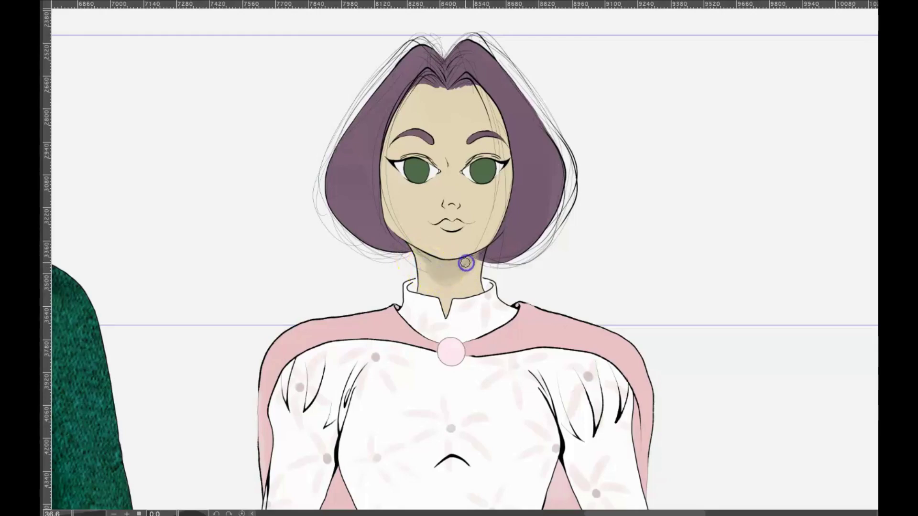
left_click(495, 218)
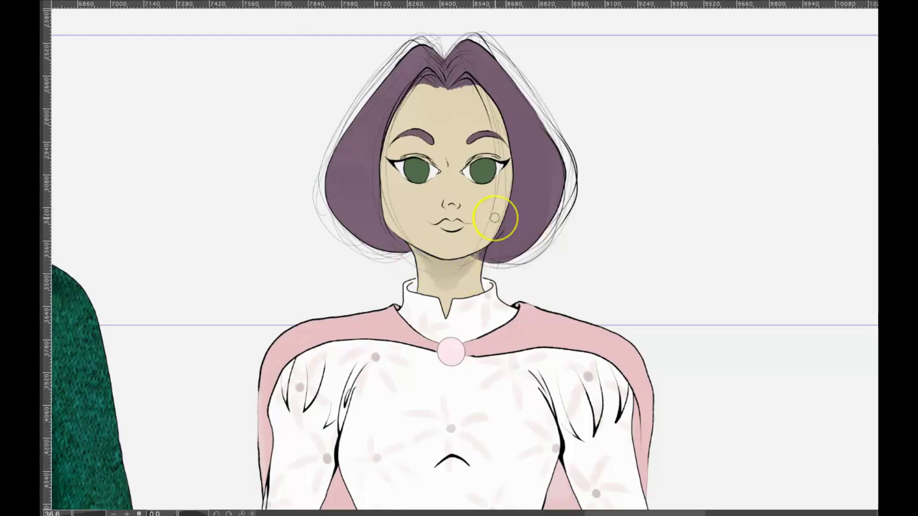
mouse_move(495, 218)
left_mouse_down()
mouse_move(480, 256)
mouse_move(472, 250)
mouse_move(478, 267)
left_mouse_up()
scroll(480, 240, "up", 3)
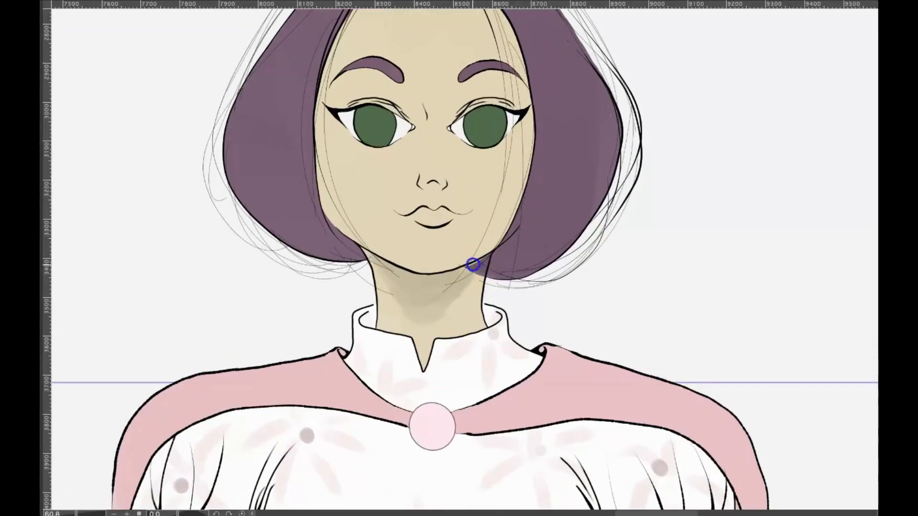
mouse_move(380, 275)
left_mouse_down()
mouse_move(417, 287)
mouse_move(460, 272)
mouse_move(437, 303)
mouse_move(469, 278)
left_mouse_up()
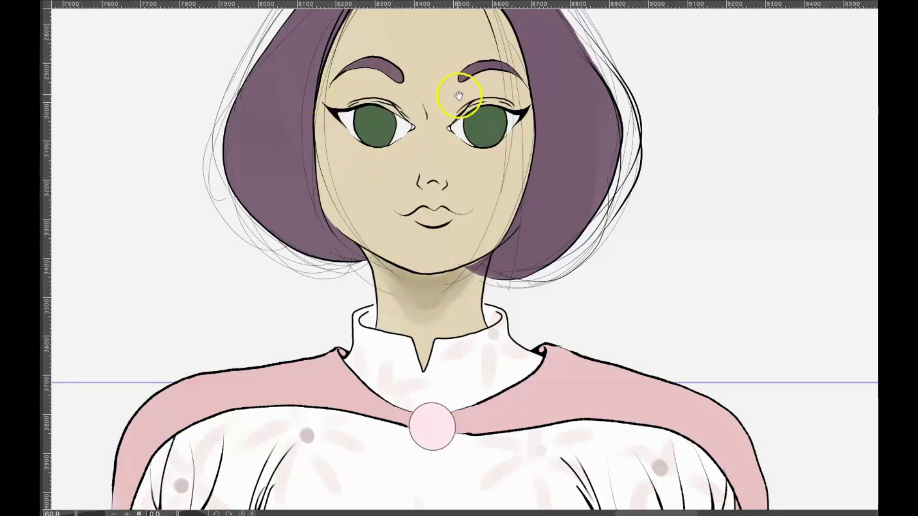
Shade the face along the hairline, under both cheekbones and down the sides of the jaw
left_click_drag(463, 98, 490, 188)
mouse_move(399, 82)
left_mouse_down()
mouse_move(385, 101)
mouse_move(359, 151)
mouse_move(367, 126)
mouse_move(345, 218)
mouse_move(349, 272)
mouse_move(375, 311)
mouse_move(416, 345)
mouse_move(356, 296)
mouse_move(344, 274)
mouse_move(443, 367)
mouse_move(345, 272)
mouse_move(349, 185)
mouse_move(392, 277)
mouse_move(360, 265)
mouse_move(402, 279)
mouse_move(352, 208)
mouse_move(375, 283)
mouse_move(438, 350)
left_mouse_up()
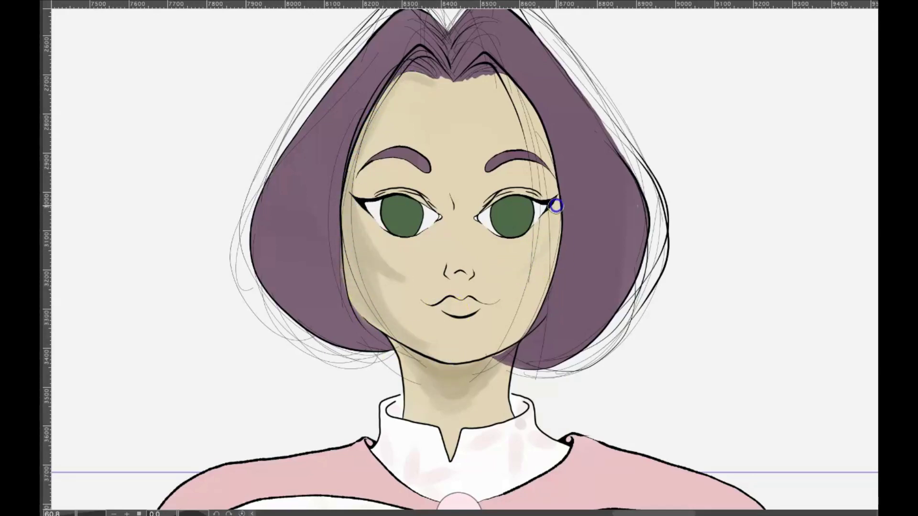
left_click_drag(522, 327, 554, 220)
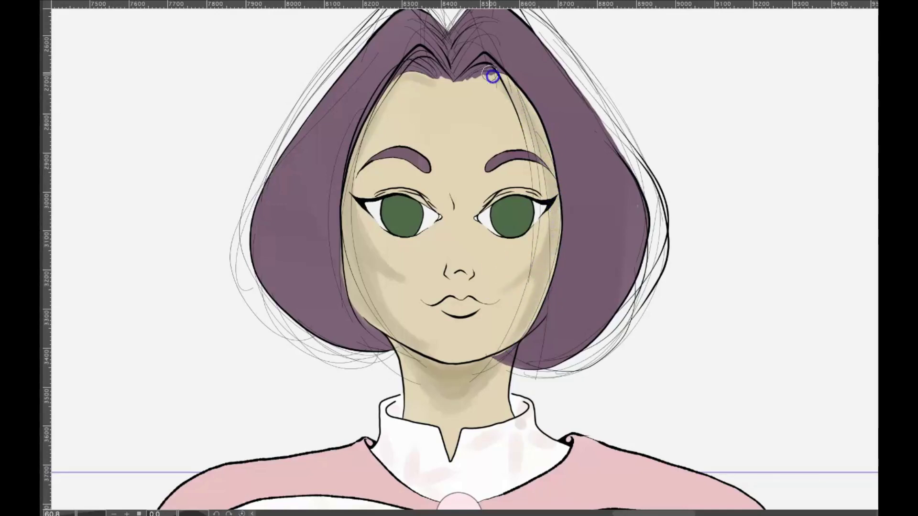
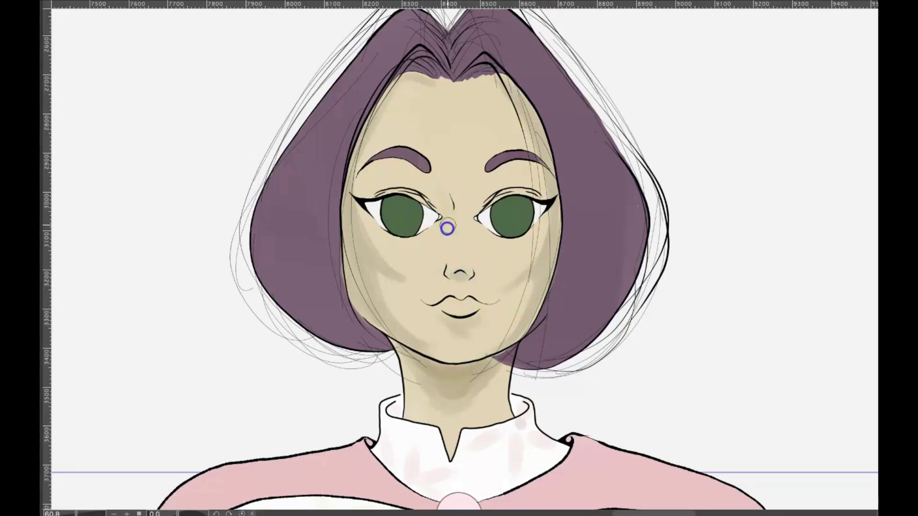
Shade the inner eye sockets and both sides of the nose bridge with soft strokes
left_click_drag(434, 189, 446, 232)
mouse_move(430, 181)
left_mouse_down()
mouse_move(476, 206)
mouse_move(478, 234)
left_mouse_up()
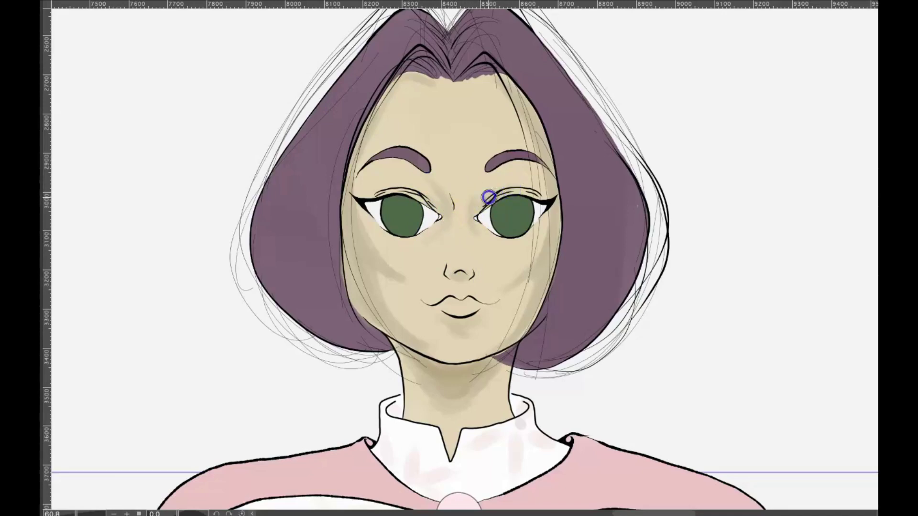
left_click_drag(499, 188, 479, 214)
left_click_drag(427, 182, 435, 194)
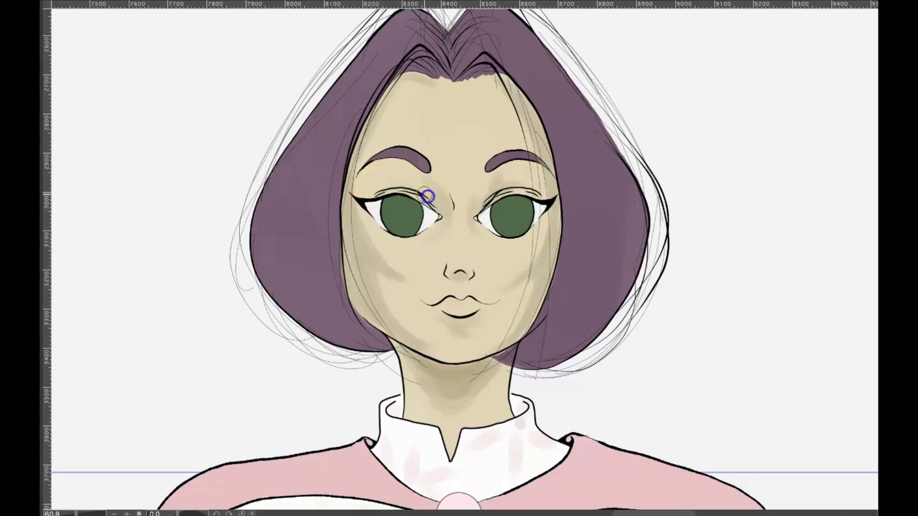
left_click(440, 210)
Deepen the shadows along both sides of the face from the temples over the cheeks to the jaw
mouse_move(341, 248)
left_mouse_down()
mouse_move(358, 269)
mouse_move(354, 300)
left_mouse_up()
left_click(359, 130)
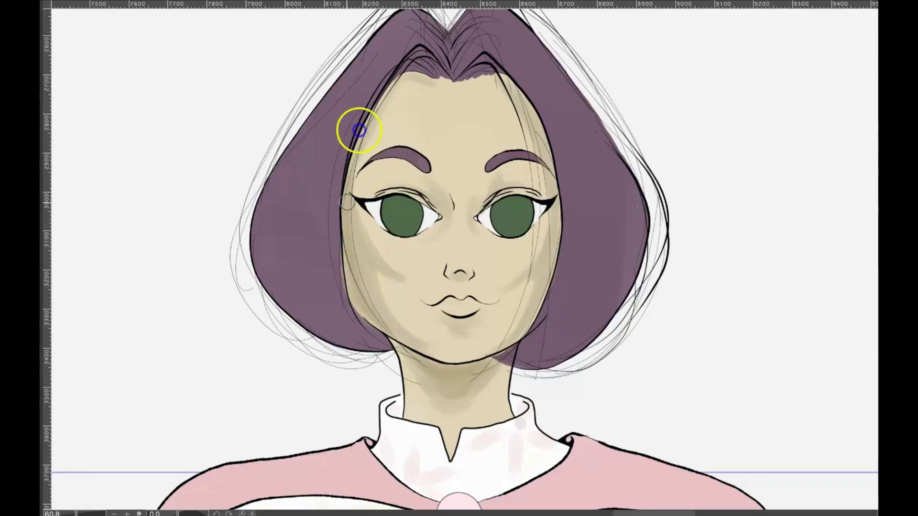
left_click(430, 299)
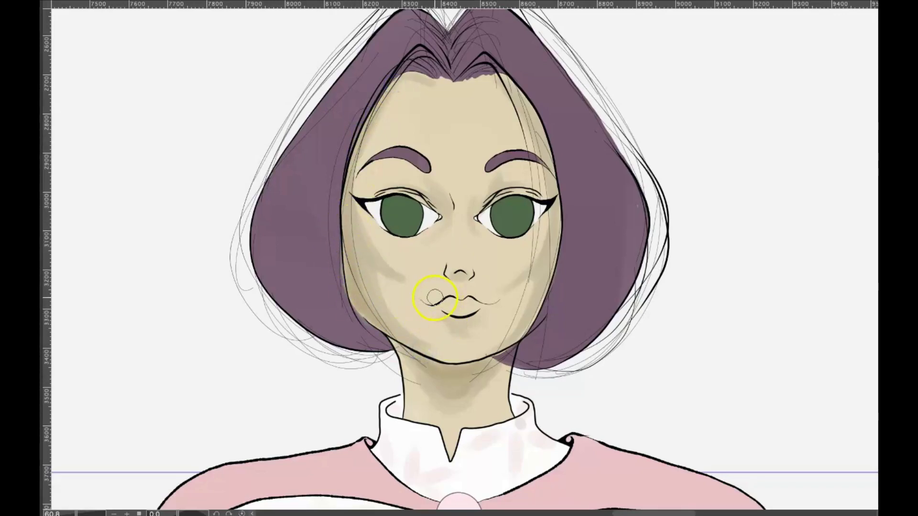
left_click(351, 237)
left_click(389, 259)
left_click(554, 239)
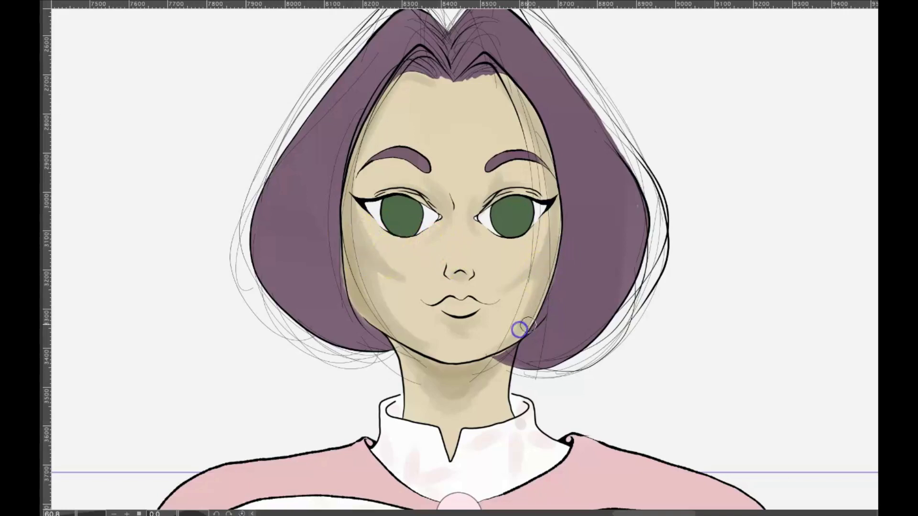
left_click(536, 268)
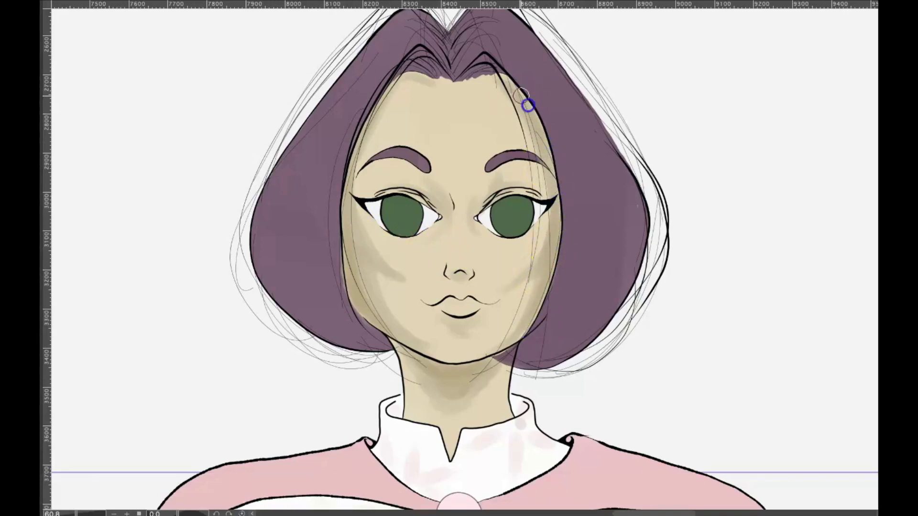
left_click(368, 113)
Darken the shading at the inner eye corners and eyelids, around the nose and below the lower lip
left_click(488, 201)
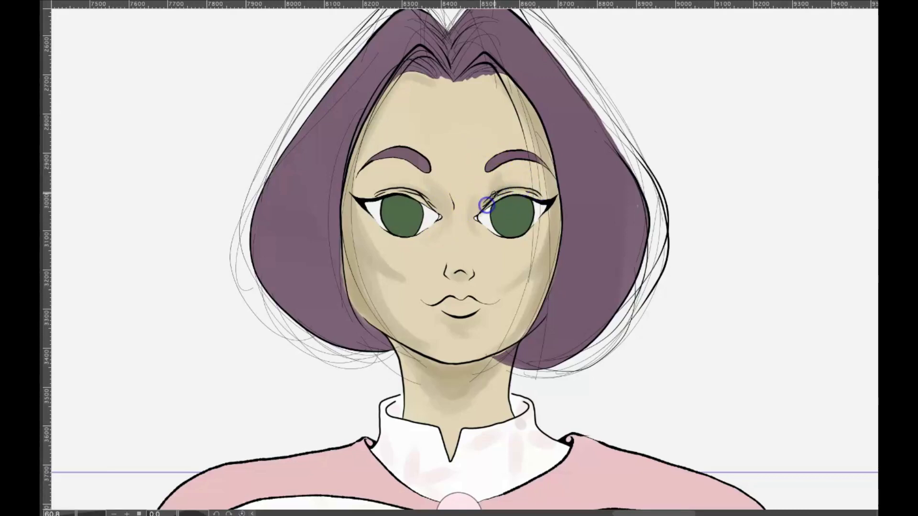
left_click_drag(423, 204, 384, 189)
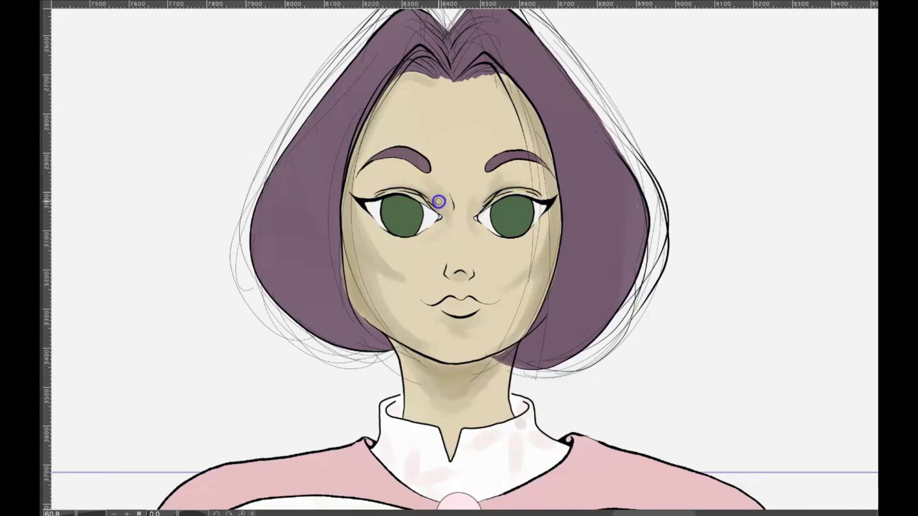
left_click(513, 161)
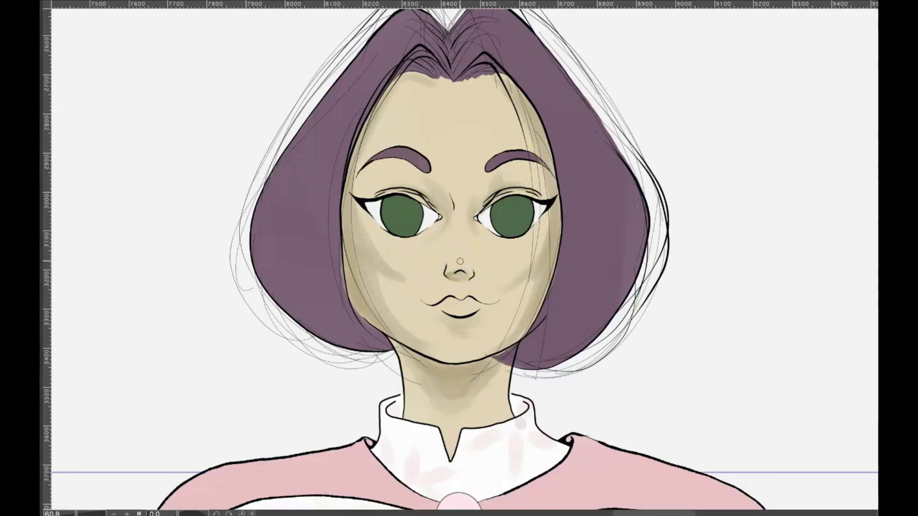
left_click(442, 267)
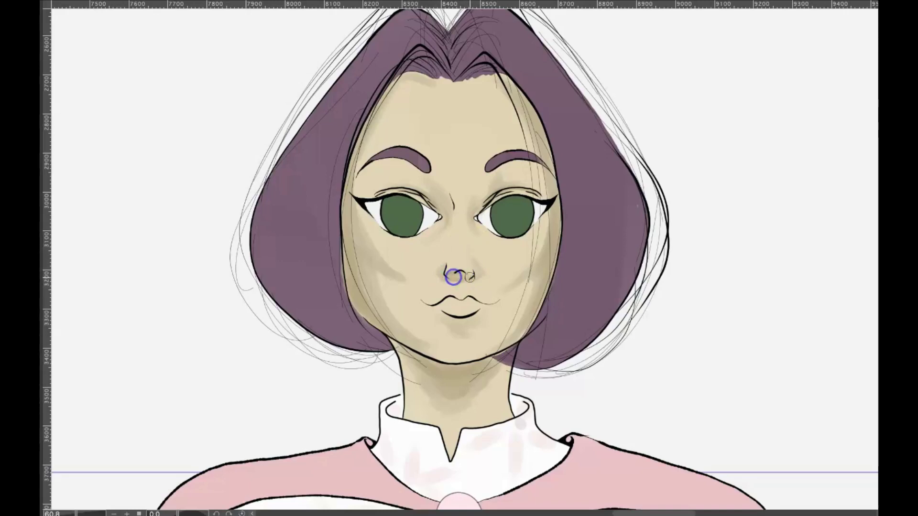
left_click(457, 207)
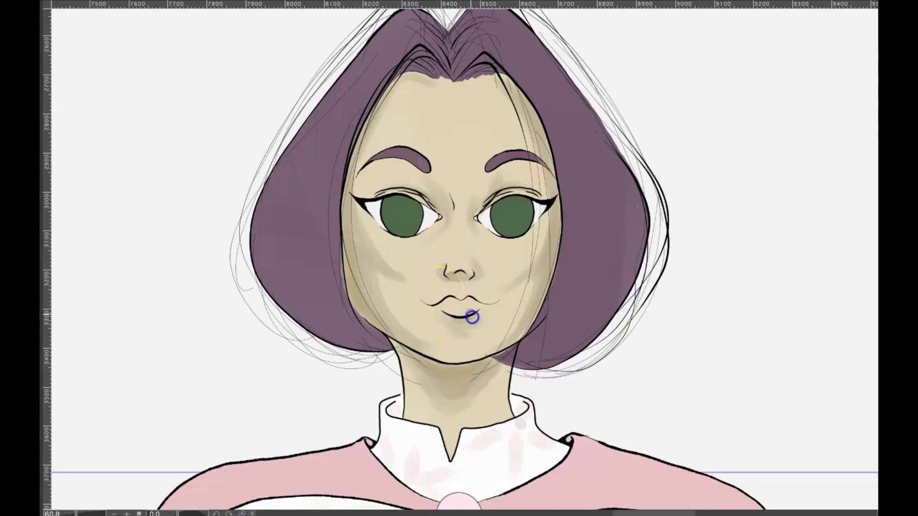
Touch up the shading along both edges of the face beside the hair, from the temples to the jaw
left_click(340, 288)
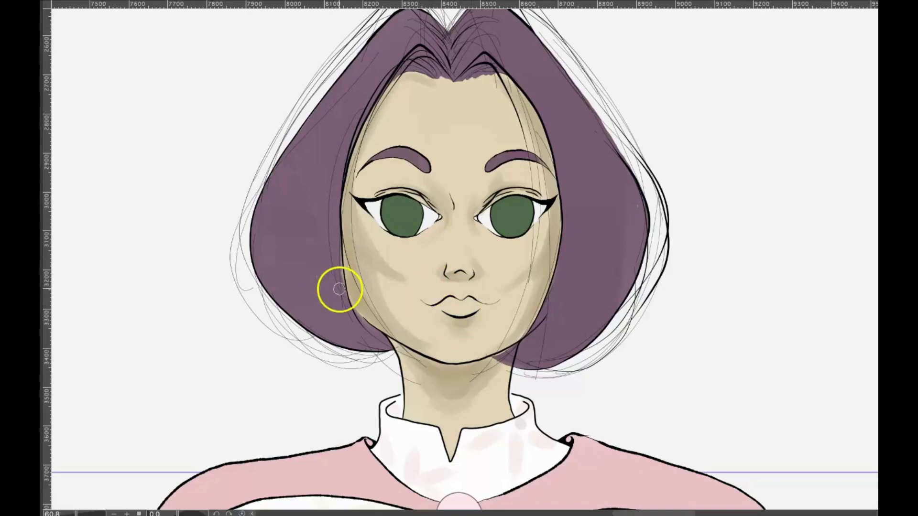
left_click(580, 238)
left_click(531, 341)
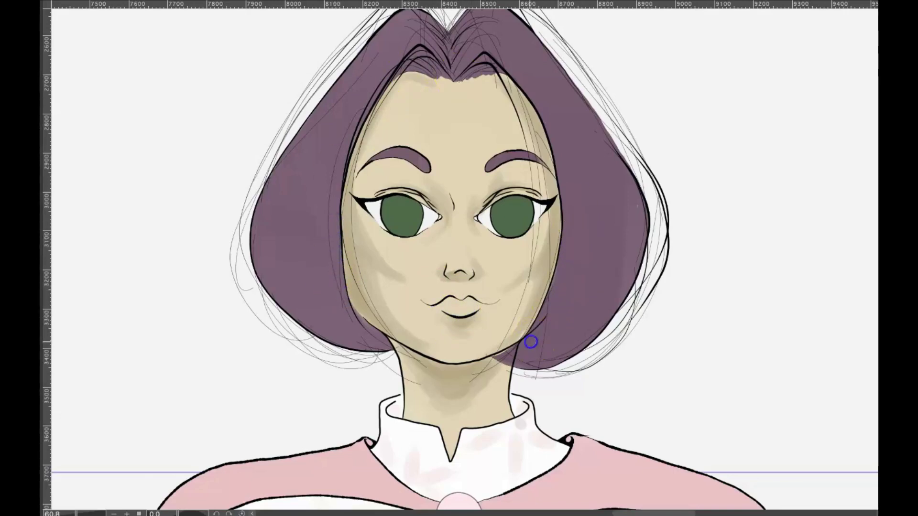
left_click_drag(568, 215, 561, 164)
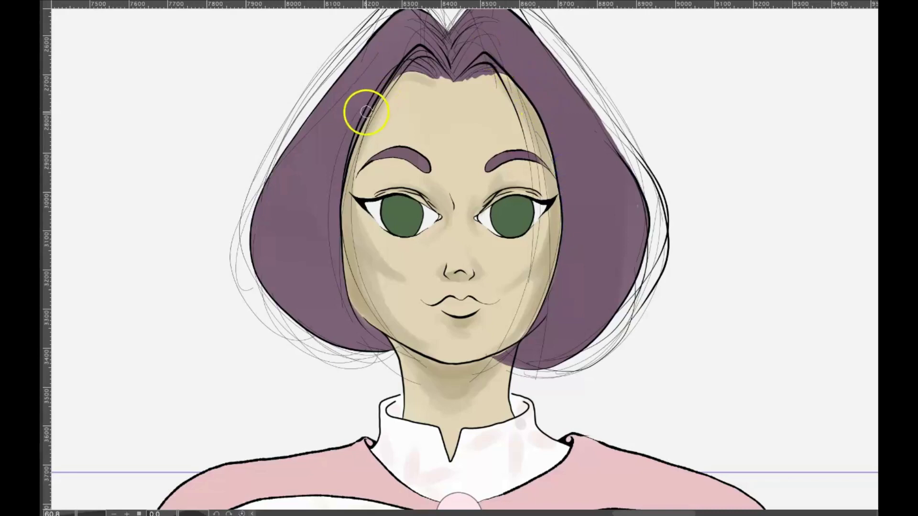
left_click_drag(352, 321, 365, 329)
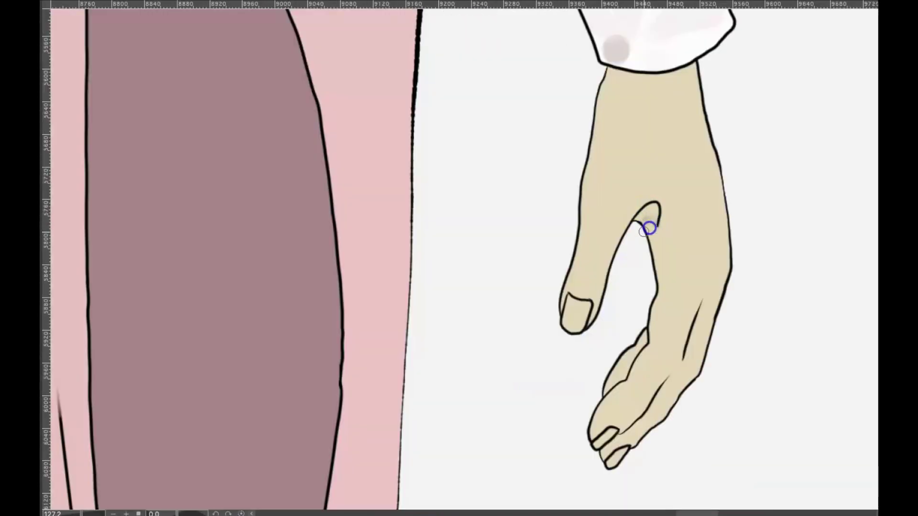
Lay base shadows on the right-hand hand: under the cuff, around the thumb, along the palm edge and down the fingers
mouse_move(665, 91)
left_mouse_down()
mouse_move(615, 83)
mouse_move(680, 73)
mouse_move(609, 82)
mouse_move(616, 71)
mouse_move(678, 73)
mouse_move(625, 76)
mouse_move(671, 74)
left_mouse_up()
mouse_move(597, 168)
left_mouse_down()
mouse_move(599, 145)
mouse_move(612, 168)
mouse_move(607, 146)
mouse_move(615, 166)
mouse_move(595, 183)
left_mouse_up()
mouse_move(588, 233)
left_mouse_down()
mouse_move(584, 256)
mouse_move(584, 217)
mouse_move(569, 285)
mouse_move(595, 154)
mouse_move(597, 254)
mouse_move(584, 227)
mouse_move(606, 295)
left_mouse_up()
mouse_move(654, 216)
left_mouse_down()
mouse_move(661, 291)
mouse_move(648, 215)
left_mouse_up()
mouse_move(594, 429)
left_mouse_down()
mouse_move(658, 348)
mouse_move(657, 308)
mouse_move(672, 277)
mouse_move(662, 214)
left_mouse_up()
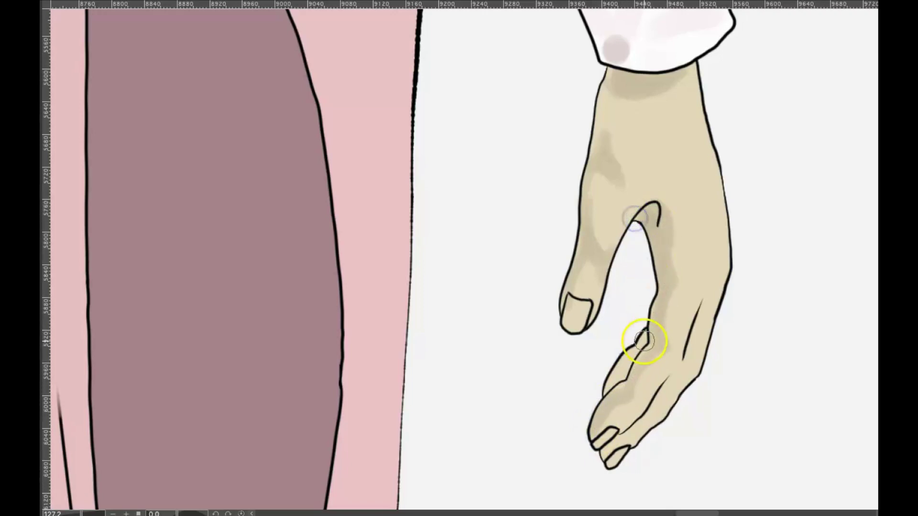
mouse_move(642, 337)
left_mouse_down()
mouse_move(621, 367)
mouse_move(631, 354)
mouse_move(609, 393)
left_mouse_up()
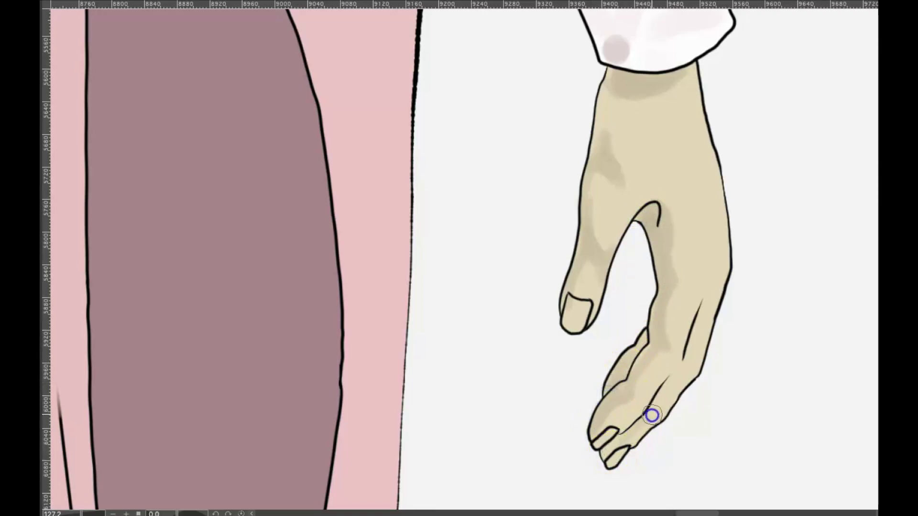
mouse_move(715, 281)
left_mouse_down()
mouse_move(720, 256)
mouse_move(708, 297)
left_mouse_up()
left_click(672, 45)
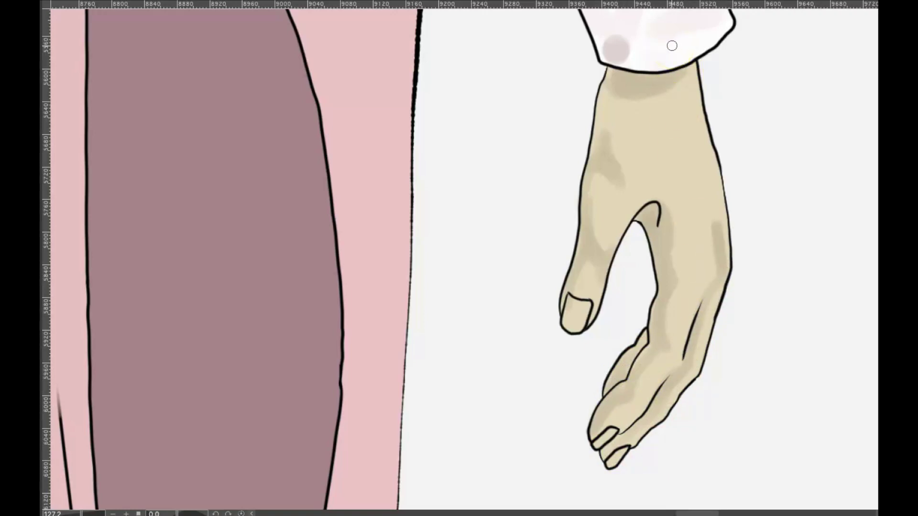
Deepen that hand's shadows at the wrist, thumb, inner palm, knuckle creases and finger edges with a second layer
mouse_move(635, 78)
left_mouse_down()
mouse_move(622, 73)
mouse_move(668, 71)
left_mouse_up()
left_click_drag(591, 160, 584, 188)
left_click_drag(589, 238, 582, 250)
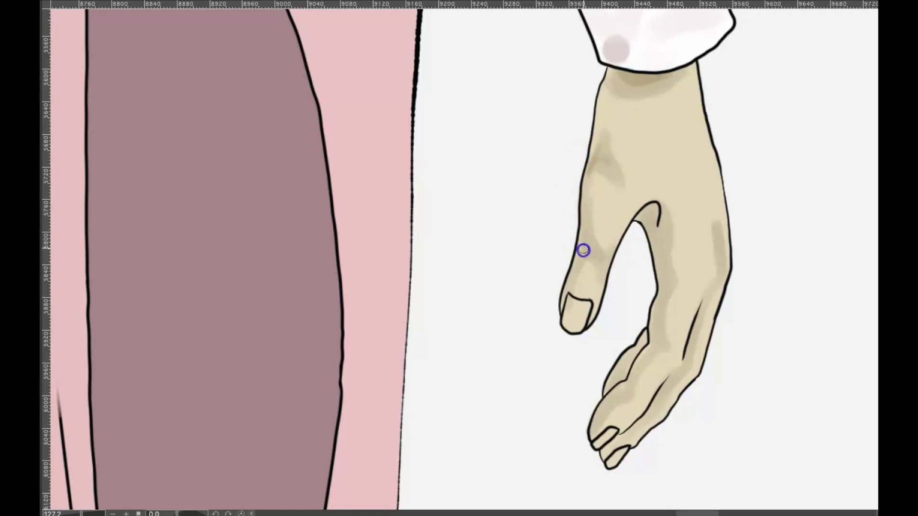
left_click_drag(571, 282, 586, 223)
mouse_move(652, 222)
left_mouse_down()
mouse_move(656, 246)
mouse_move(647, 234)
mouse_move(659, 288)
mouse_move(651, 343)
left_mouse_up()
left_click(656, 324)
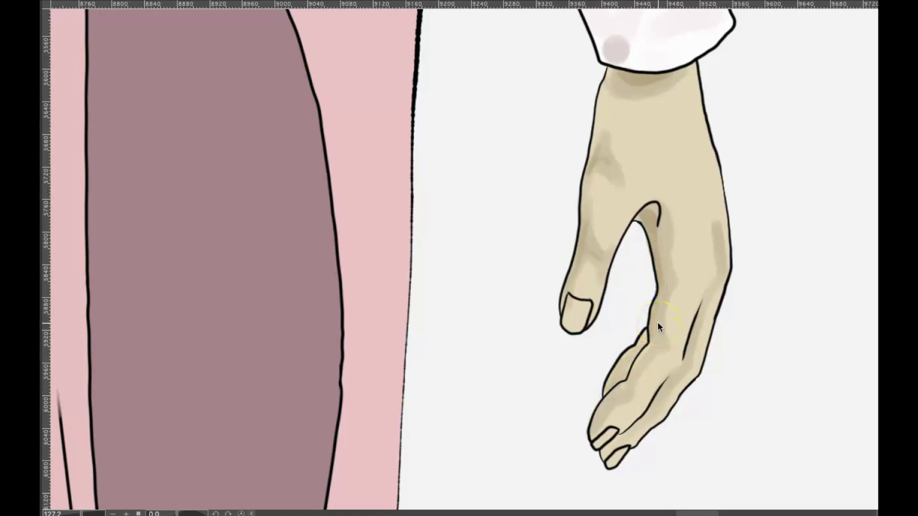
left_click_drag(633, 353, 626, 388)
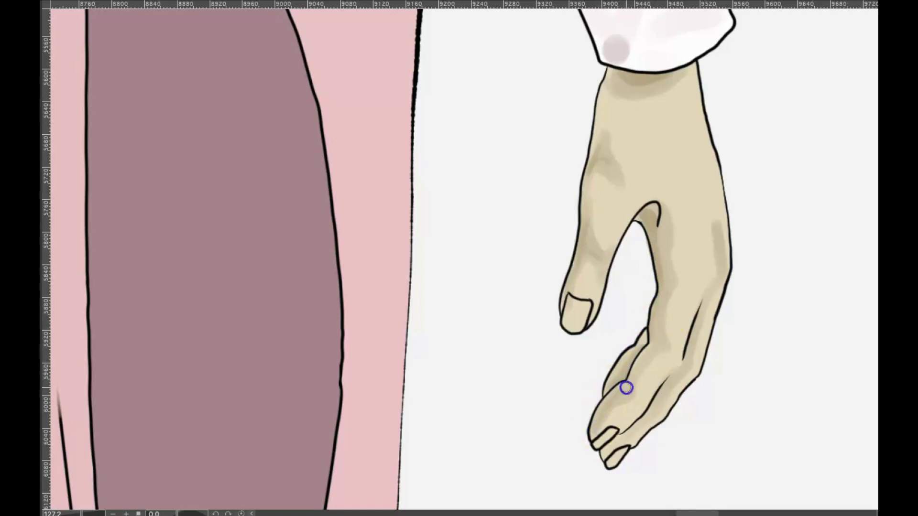
left_click_drag(687, 330, 664, 399)
left_click_drag(691, 349, 701, 314)
left_click_drag(719, 245, 718, 273)
left_click_drag(616, 441, 604, 456)
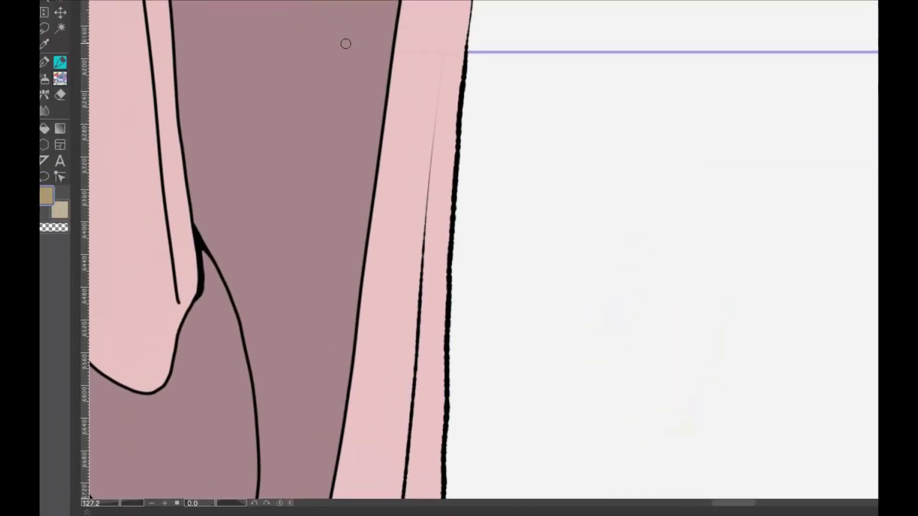
Shade the bare skin of both feet along the shoe openings and beneath the trouser hems
left_click(363, 103)
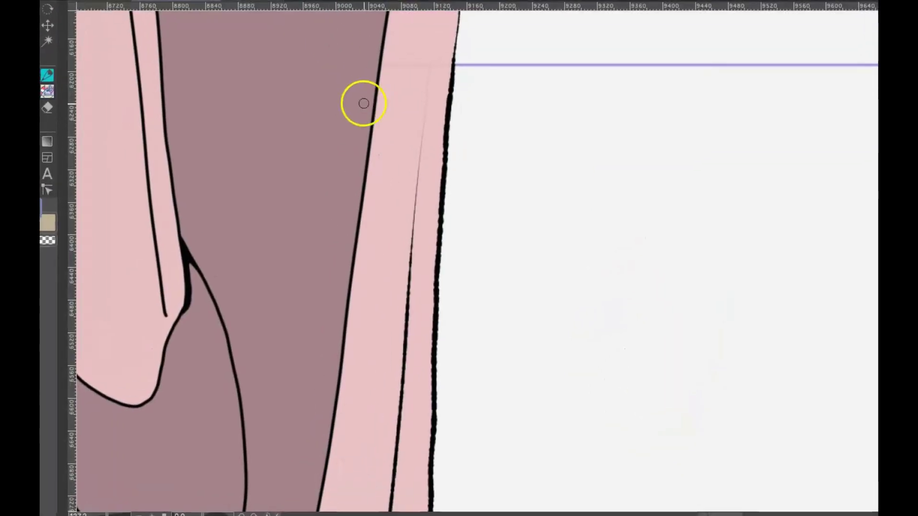
left_click_drag(640, 318, 623, 217)
key("ctrl+z")
left_click_drag(692, 403, 653, 161)
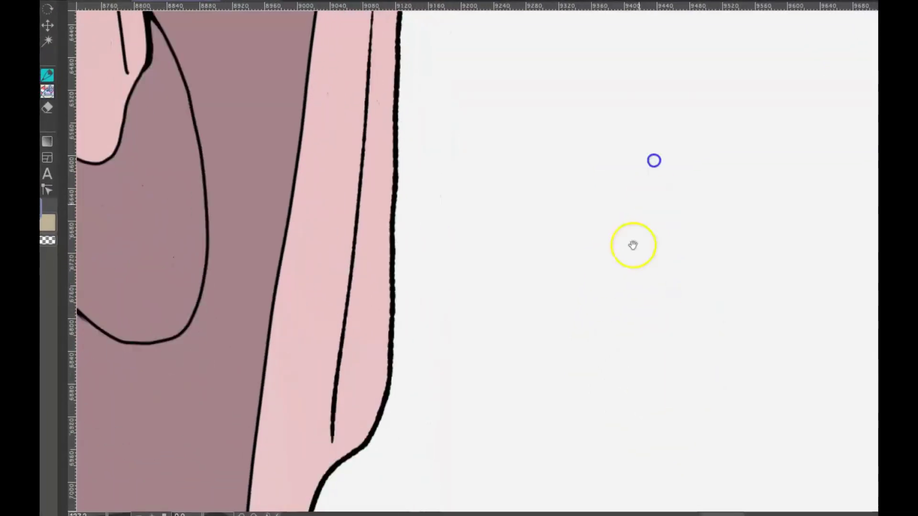
left_click_drag(633, 245, 707, 119)
left_click_drag(554, 372, 686, 208)
left_click_drag(639, 271, 621, 143)
left_click_drag(726, 350, 707, 191)
left_click_drag(696, 313, 768, 213)
left_click_drag(708, 235, 765, 91)
left_click_drag(686, 370, 721, 240)
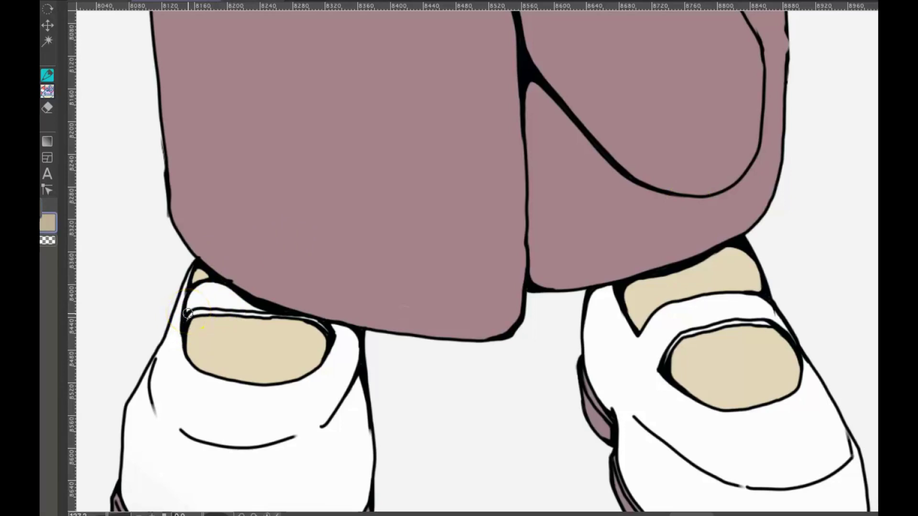
right_click(199, 275)
mouse_move(188, 334)
left_mouse_down()
mouse_move(209, 322)
mouse_move(273, 323)
mouse_move(318, 354)
mouse_move(309, 334)
mouse_move(283, 323)
mouse_move(315, 337)
mouse_move(196, 357)
left_mouse_up()
mouse_move(634, 329)
left_mouse_down()
mouse_move(644, 282)
mouse_move(635, 285)
mouse_move(748, 266)
mouse_move(721, 248)
mouse_move(728, 253)
mouse_move(647, 279)
mouse_move(639, 293)
mouse_move(748, 268)
mouse_move(712, 256)
left_mouse_up()
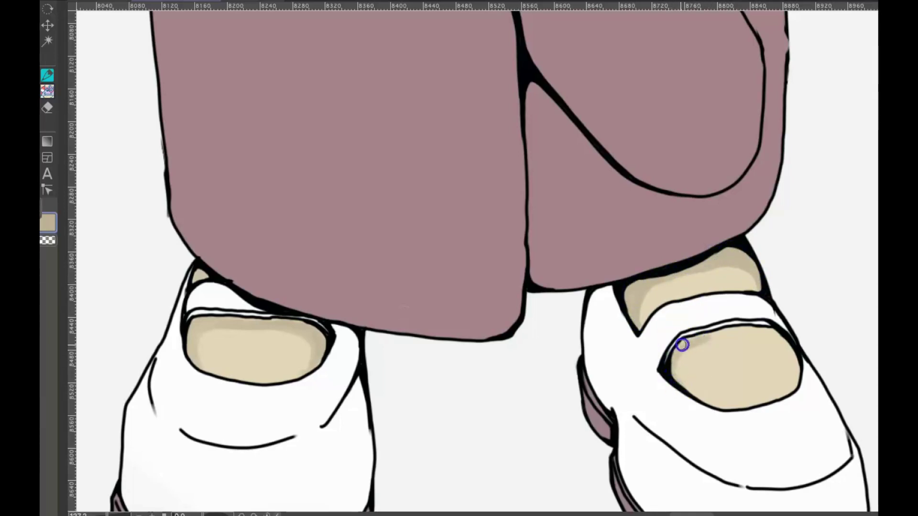
mouse_move(682, 344)
left_mouse_down()
mouse_move(759, 328)
mouse_move(799, 381)
mouse_move(695, 390)
mouse_move(684, 348)
mouse_move(689, 372)
mouse_move(693, 343)
mouse_move(721, 332)
mouse_move(793, 365)
mouse_move(759, 334)
mouse_move(689, 356)
left_mouse_up()
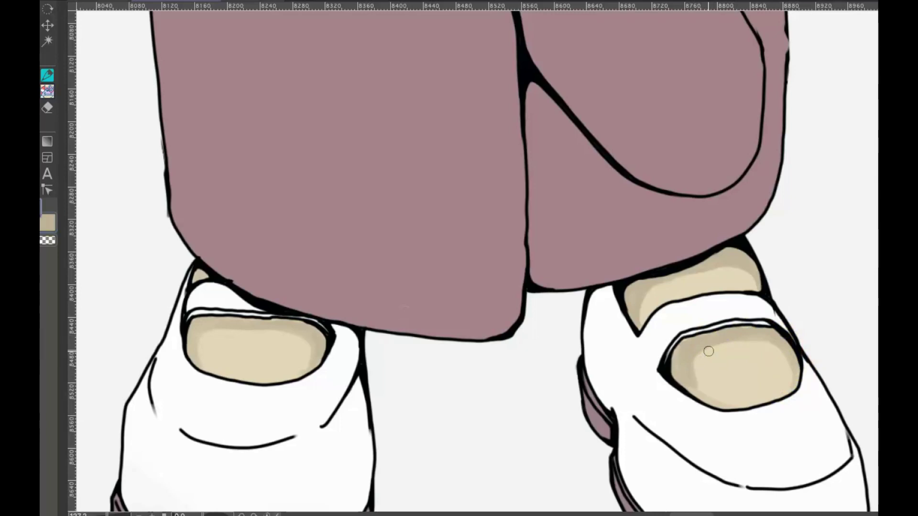
Darken the skin shadows on both feet along the shoe straps and just under the trouser hems
mouse_move(189, 342)
left_mouse_down()
mouse_move(199, 321)
mouse_move(276, 321)
mouse_move(317, 341)
mouse_move(282, 326)
left_mouse_up()
left_click_drag(201, 275, 207, 282)
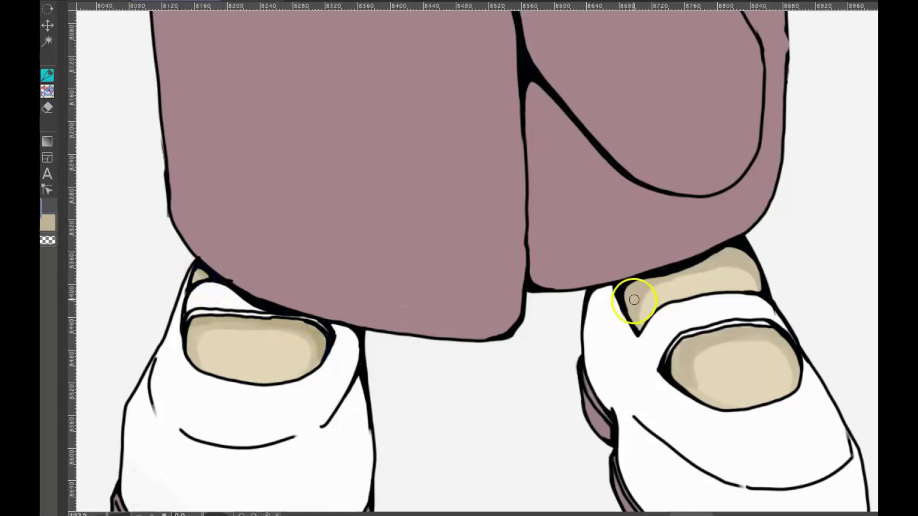
left_click_drag(633, 300, 628, 314)
left_click_drag(662, 276, 739, 263)
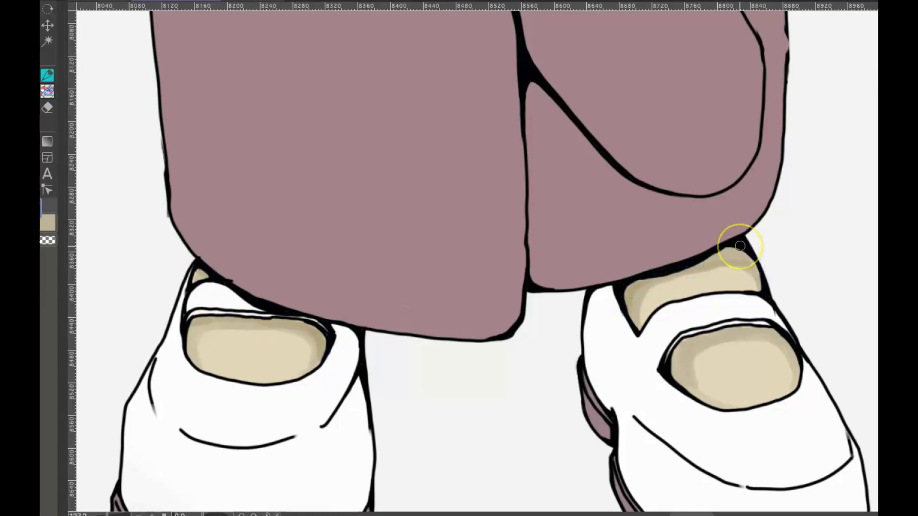
left_click(740, 246)
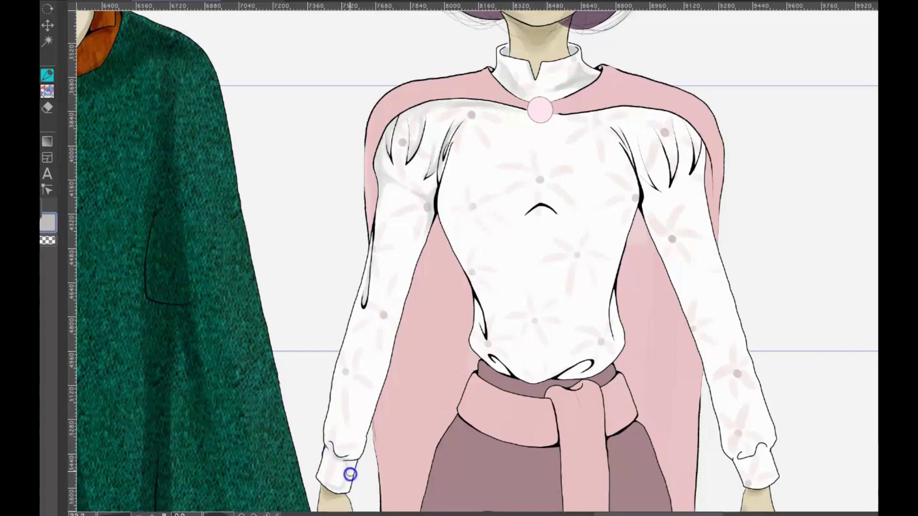
Shade the blouse's left sleeve in light grey along its inner edge from the armpit to the cuff
mouse_move(346, 461)
left_mouse_down()
mouse_move(361, 429)
mouse_move(329, 423)
mouse_move(335, 416)
mouse_move(346, 449)
mouse_move(366, 426)
mouse_move(420, 239)
left_mouse_up()
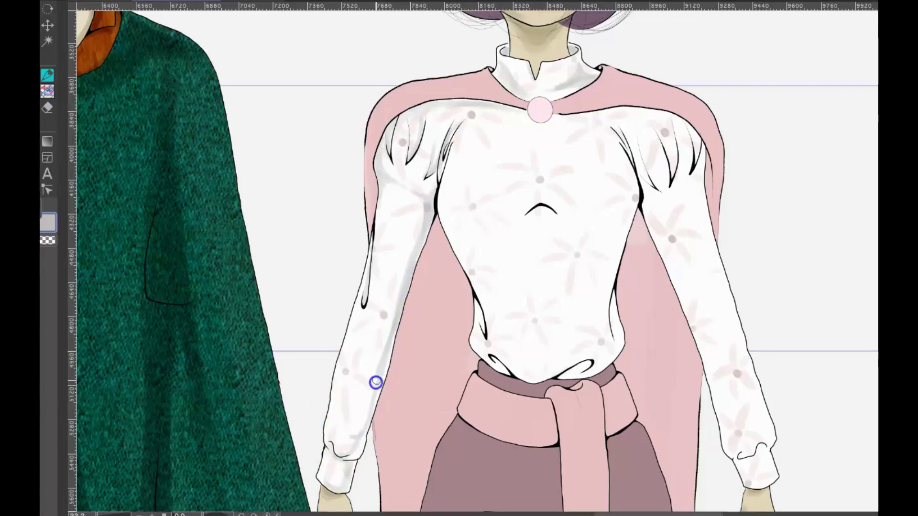
mouse_move(389, 349)
left_mouse_down()
mouse_move(360, 428)
mouse_move(338, 452)
mouse_move(367, 423)
left_mouse_up()
left_click_drag(393, 309, 386, 326)
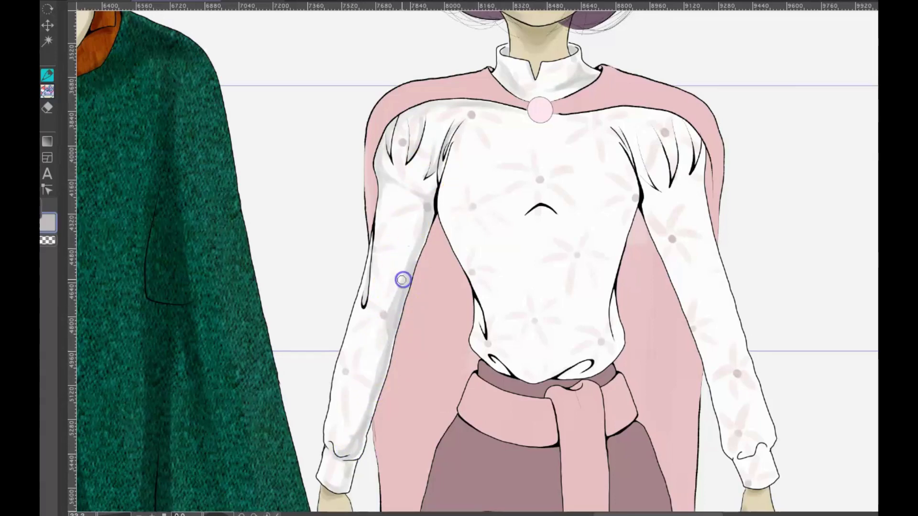
left_click_drag(403, 280, 425, 218)
left_click_drag(405, 272, 389, 339)
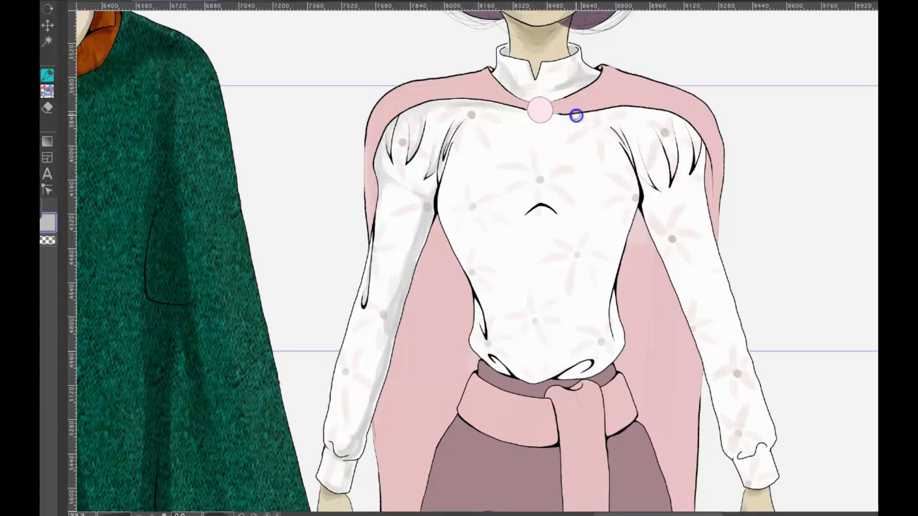
Shade the blouse under the cape's right edge, the right puffed shoulder, sleeve and cuff, and the left waist fold in grey
left_click_drag(620, 111, 693, 129)
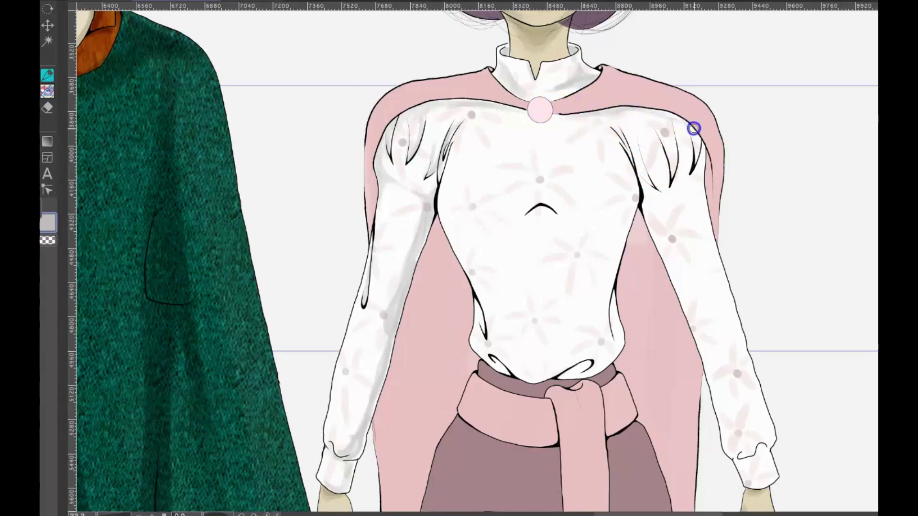
mouse_move(696, 181)
left_mouse_down()
mouse_move(676, 189)
mouse_move(703, 165)
mouse_move(697, 132)
mouse_move(677, 115)
mouse_move(662, 143)
mouse_move(673, 170)
mouse_move(675, 143)
mouse_move(638, 142)
left_mouse_up()
mouse_move(634, 175)
left_mouse_down()
mouse_move(619, 129)
mouse_move(676, 283)
left_mouse_up()
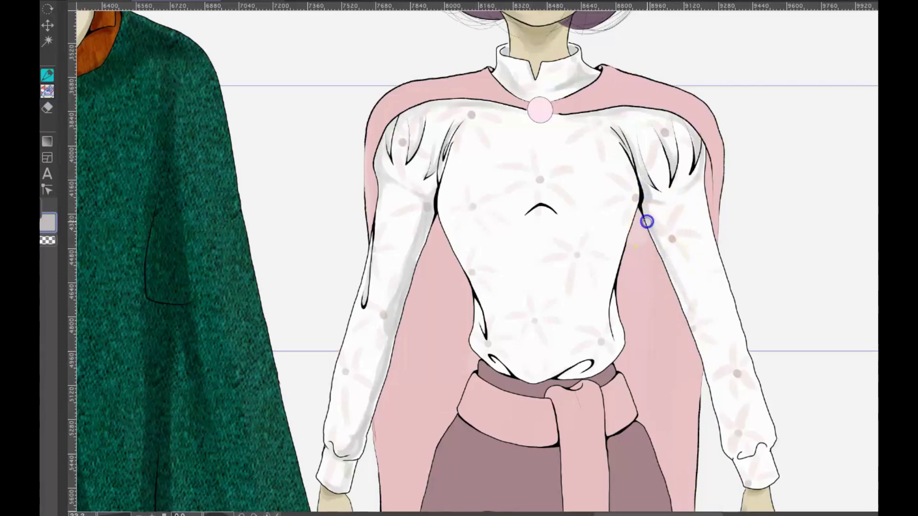
mouse_move(646, 221)
left_mouse_down()
mouse_move(684, 284)
mouse_move(665, 256)
mouse_move(707, 370)
mouse_move(694, 312)
mouse_move(721, 425)
mouse_move(740, 459)
mouse_move(687, 309)
mouse_move(706, 350)
left_mouse_up()
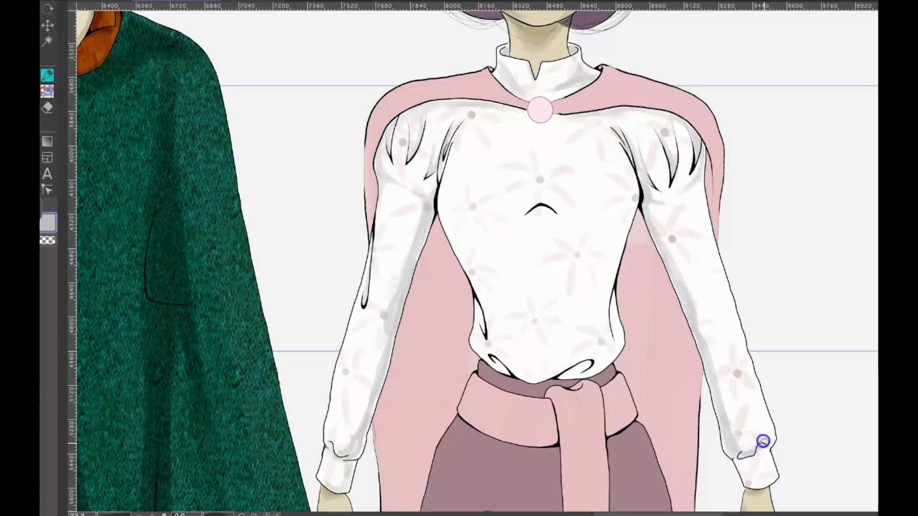
mouse_move(736, 436)
left_mouse_down()
mouse_move(700, 331)
mouse_move(710, 339)
mouse_move(729, 319)
mouse_move(706, 248)
left_mouse_up()
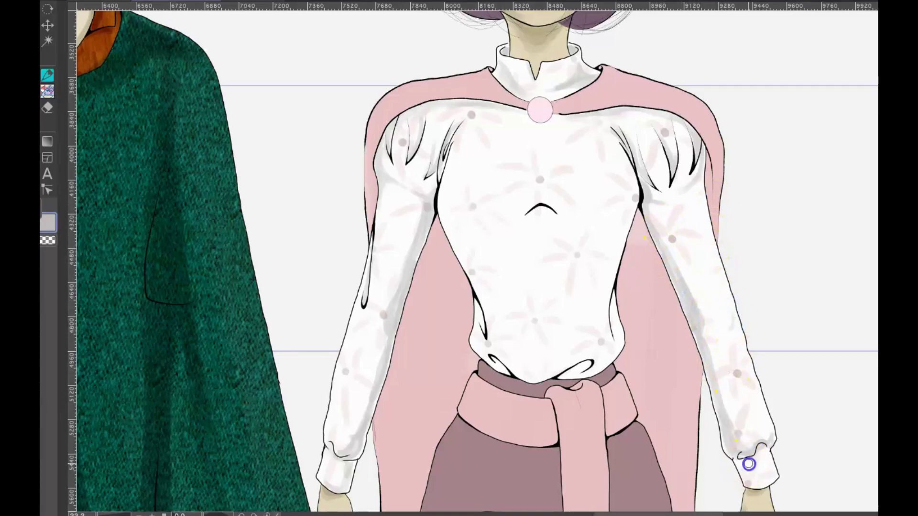
left_click_drag(752, 457, 746, 473)
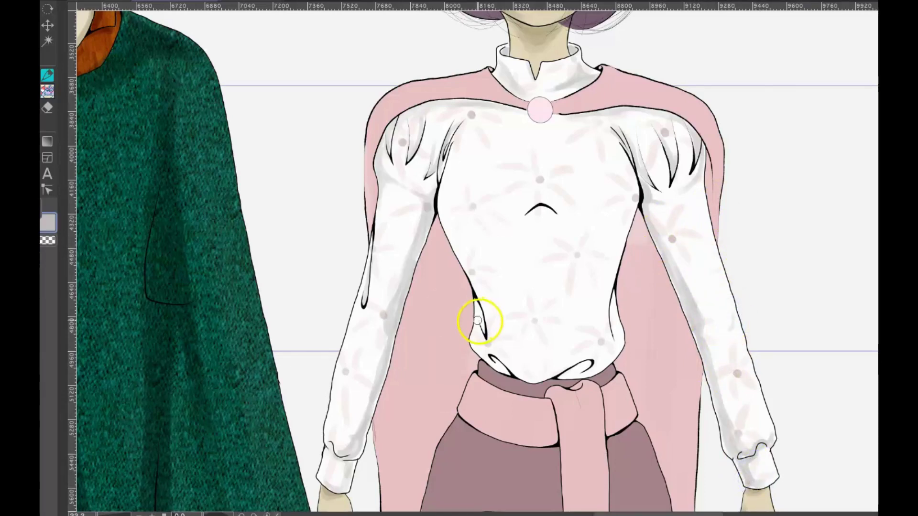
mouse_move(480, 325)
left_mouse_down()
mouse_move(455, 256)
mouse_move(491, 330)
left_mouse_up()
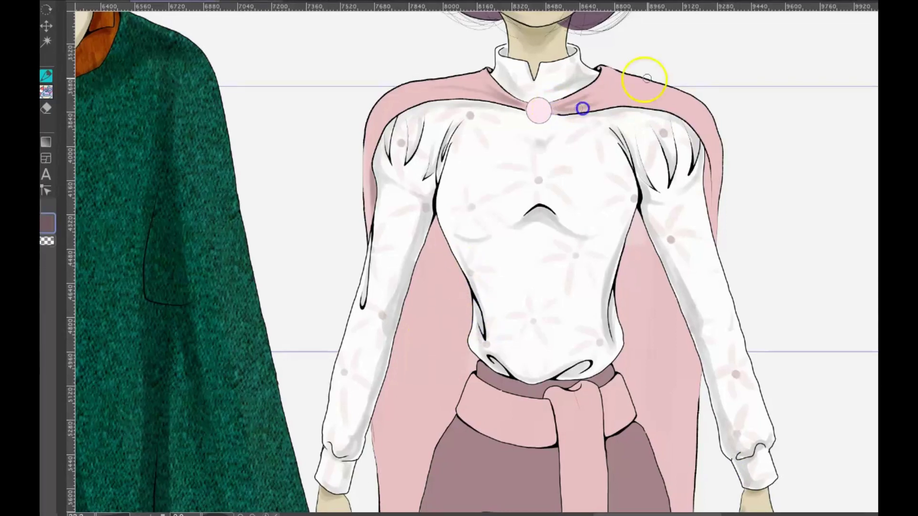
Shade the pink cape's lining beside the right shoulder and in the gaps between the torso and both arms
mouse_move(696, 127)
left_mouse_down()
mouse_move(708, 196)
mouse_move(708, 174)
left_mouse_up()
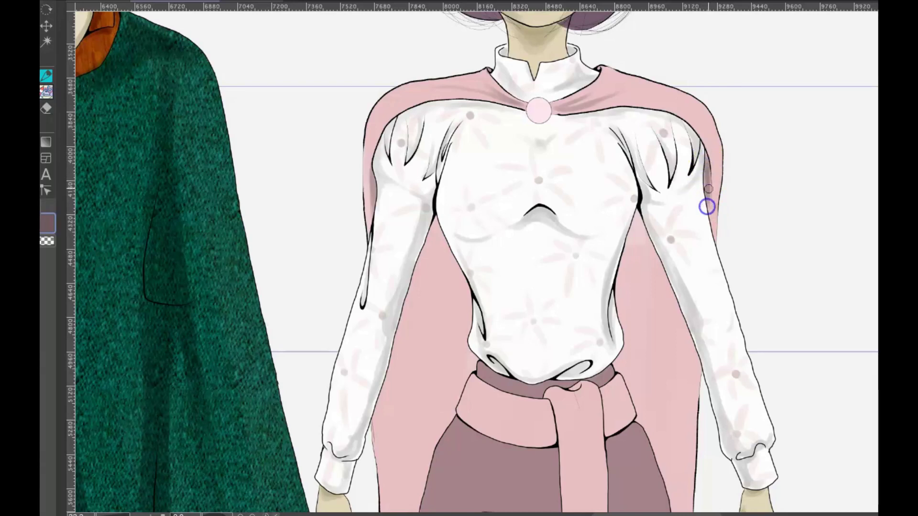
left_click_drag(637, 219, 625, 274)
left_click_drag(637, 219, 627, 330)
key("ctrl+z")
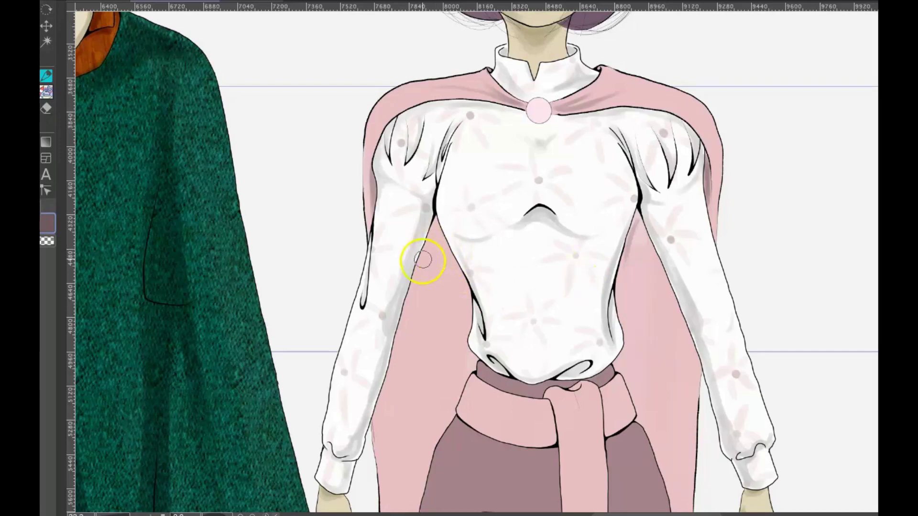
mouse_move(420, 260)
left_mouse_down()
mouse_move(433, 223)
mouse_move(460, 337)
mouse_move(461, 293)
mouse_move(454, 271)
mouse_move(469, 356)
mouse_move(432, 241)
mouse_move(384, 398)
mouse_move(424, 275)
mouse_move(443, 297)
mouse_move(434, 266)
mouse_move(457, 334)
mouse_move(442, 234)
mouse_move(417, 292)
mouse_move(431, 227)
mouse_move(404, 343)
mouse_move(464, 219)
left_mouse_up()
Paint fold shadows down the cape's left side, from under the arm past the hip to the hem
scroll(463, 219, "down", 2)
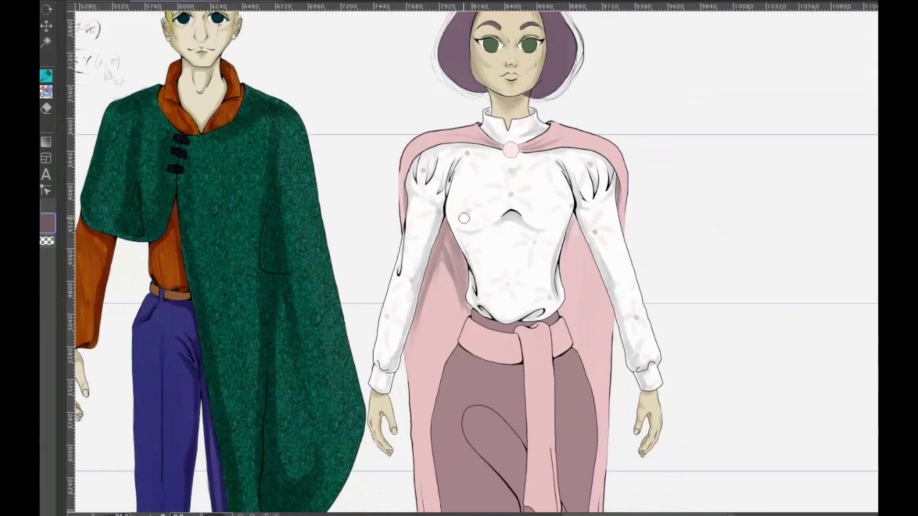
left_click_drag(457, 276, 425, 111)
mouse_move(402, 399)
left_mouse_down()
mouse_move(383, 127)
mouse_move(394, 292)
mouse_move(390, 172)
mouse_move(383, 207)
mouse_move(390, 134)
left_mouse_up()
mouse_move(423, 108)
left_mouse_down()
mouse_move(427, 148)
mouse_move(430, 138)
mouse_move(403, 221)
mouse_move(434, 136)
mouse_move(402, 246)
mouse_move(425, 120)
left_mouse_up()
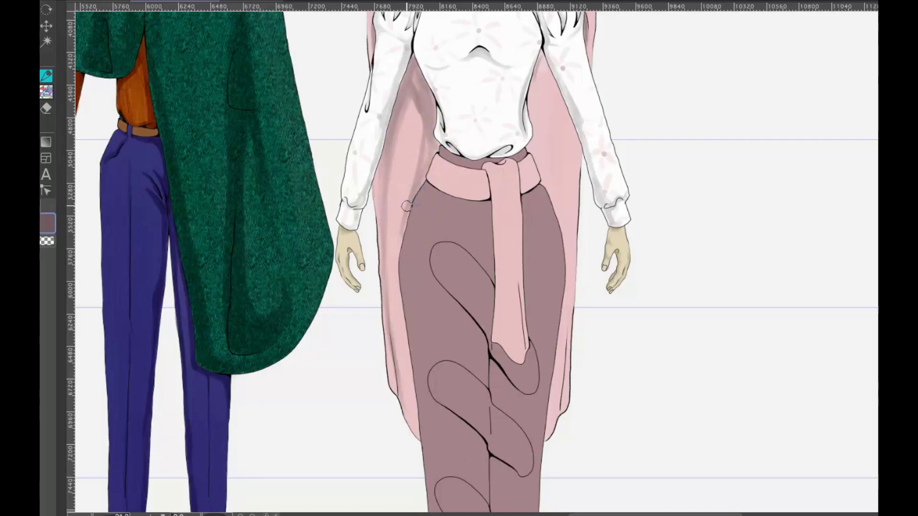
mouse_move(407, 209)
left_mouse_down()
mouse_move(425, 126)
mouse_move(424, 168)
left_mouse_up()
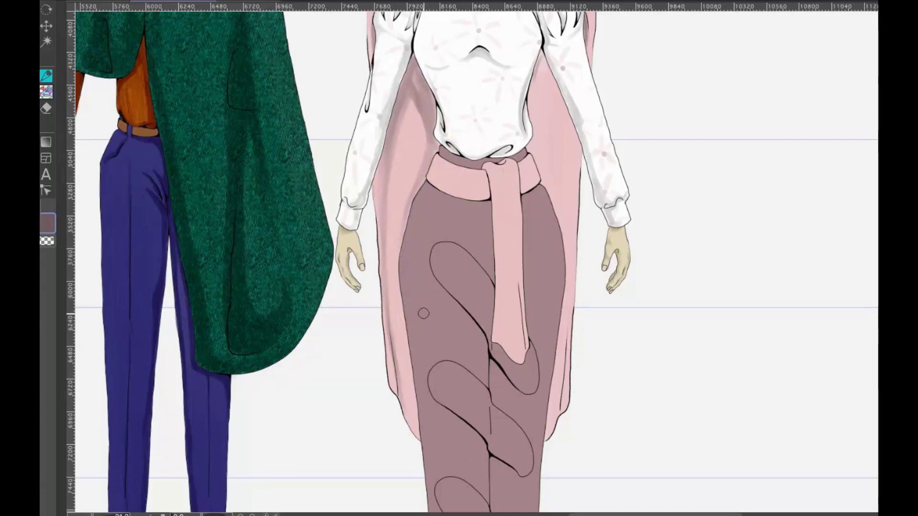
Paint fold shadows on the cape's right side, beside the waist and hip and up under the arm
mouse_move(528, 290)
left_mouse_down()
mouse_move(566, 369)
mouse_move(559, 404)
mouse_move(560, 268)
mouse_move(539, 88)
mouse_move(534, 95)
left_mouse_up()
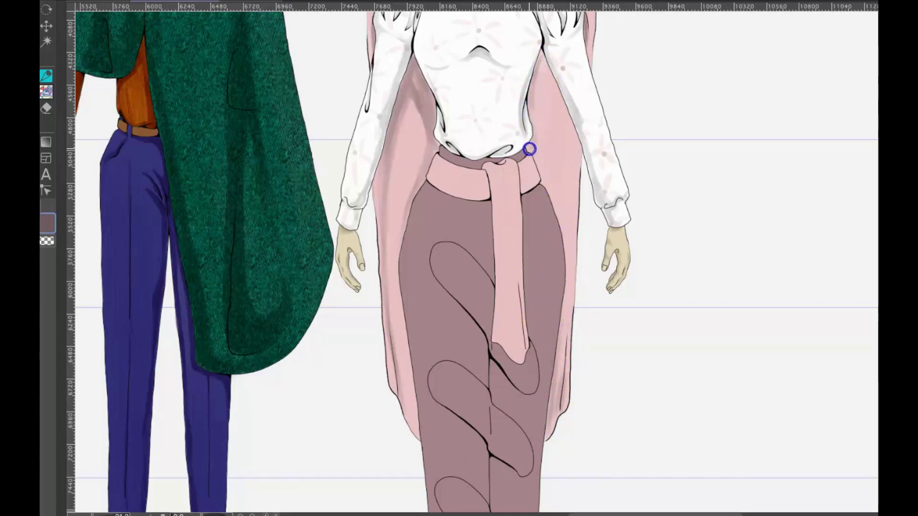
left_click_drag(529, 149, 535, 131)
mouse_move(542, 176)
left_mouse_down()
mouse_move(555, 209)
mouse_move(536, 129)
mouse_move(540, 72)
left_mouse_up()
mouse_move(576, 150)
left_mouse_down()
mouse_move(571, 190)
mouse_move(542, 60)
mouse_move(568, 126)
mouse_move(541, 49)
mouse_move(560, 114)
left_mouse_up()
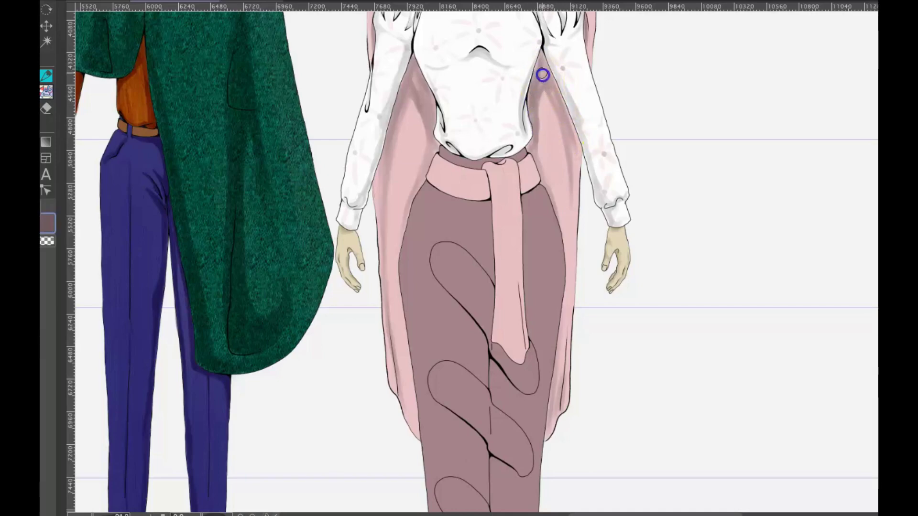
Extend the shadow on the pink cape's lining beside the right side of the waist
mouse_move(543, 73)
left_mouse_down()
mouse_move(557, 102)
mouse_move(559, 94)
mouse_move(549, 170)
left_mouse_up()
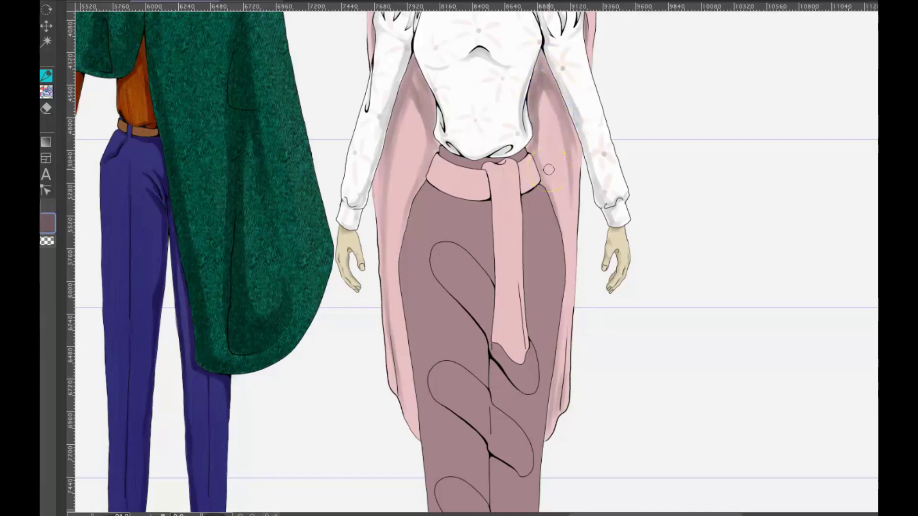
left_click_drag(583, 206, 625, 323)
scroll(625, 323, "up", 3)
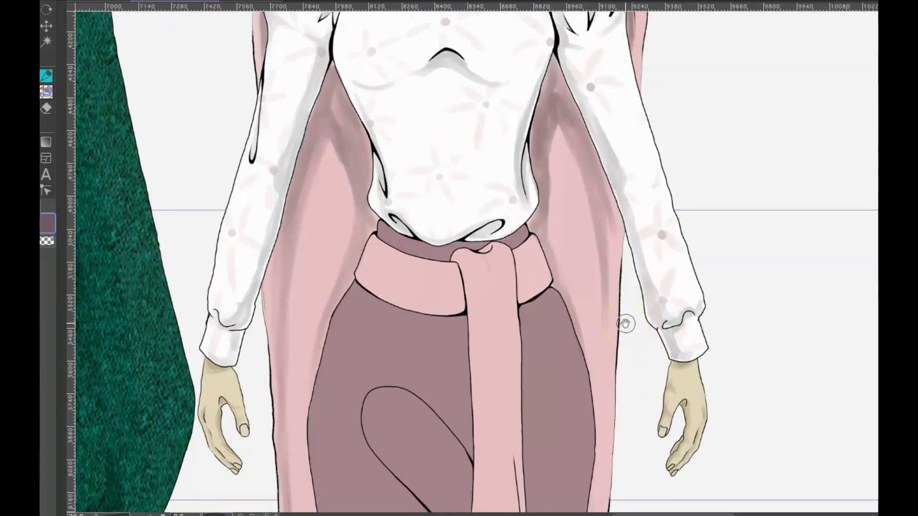
Shade the belt beside the knot and paint fold shadows down the hanging pink sash from the knot to its lower end
left_click_drag(555, 289, 561, 184)
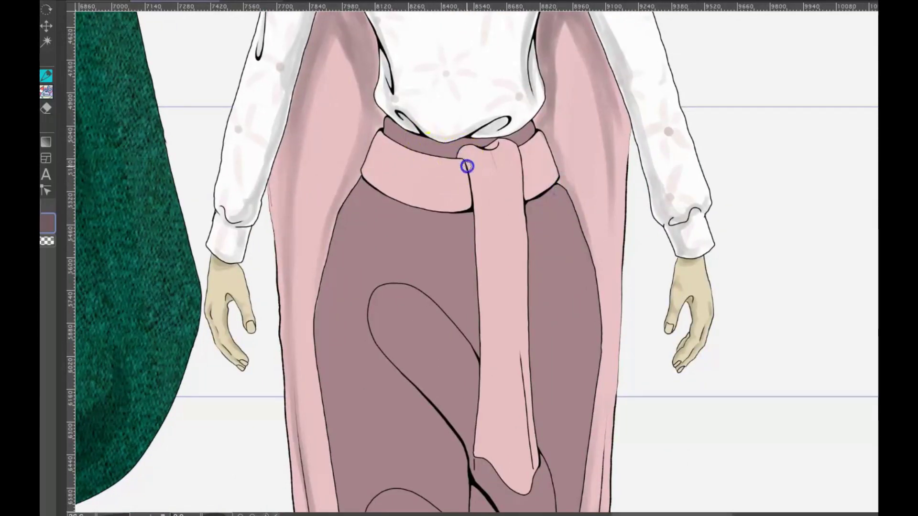
mouse_move(467, 200)
left_mouse_down()
mouse_move(428, 207)
mouse_move(459, 158)
left_mouse_up()
mouse_move(522, 157)
left_mouse_down()
mouse_move(525, 190)
mouse_move(519, 153)
mouse_move(494, 144)
mouse_move(506, 241)
left_mouse_up()
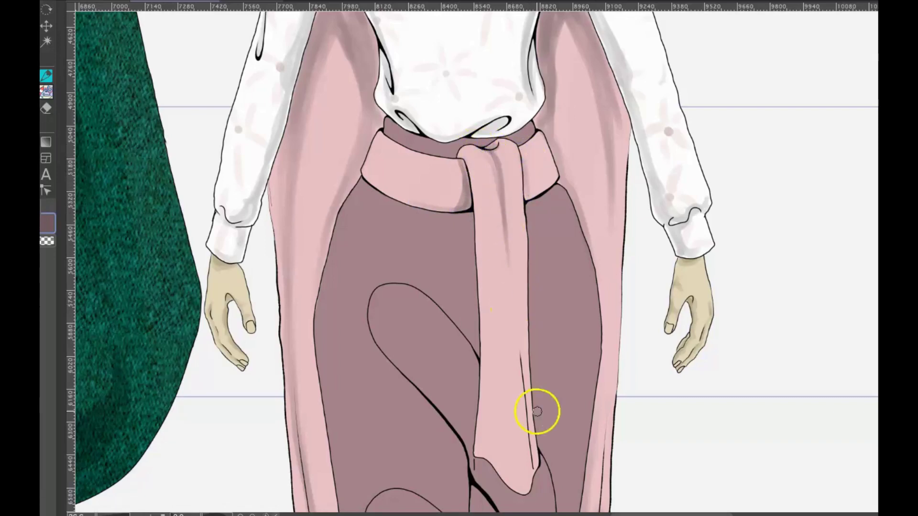
left_click_drag(531, 471, 512, 312)
left_click_drag(530, 451, 505, 268)
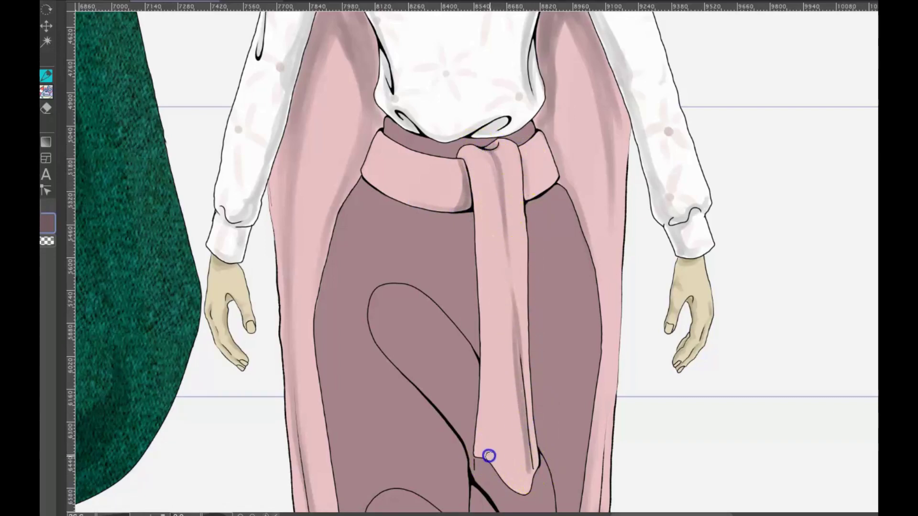
left_click_drag(487, 454, 496, 317)
left_click_drag(494, 449, 497, 306)
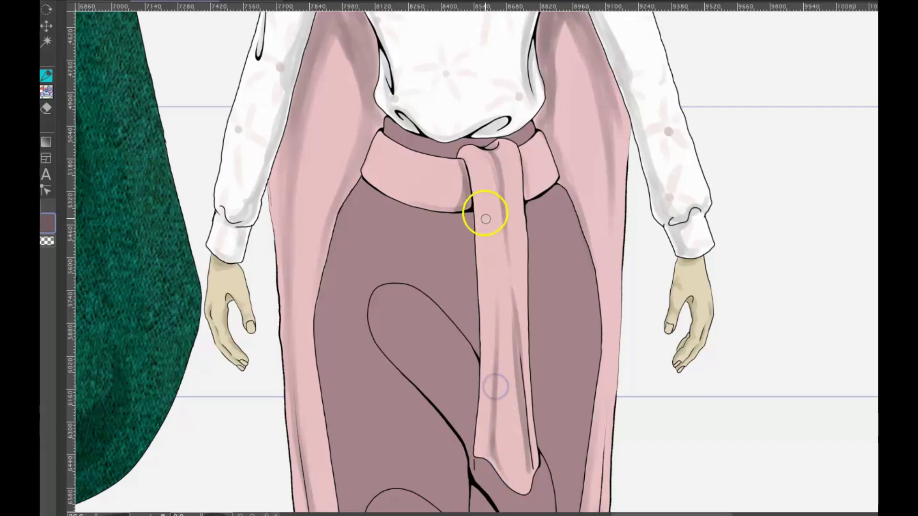
Shade the sash's edge at the knot and paint fold shadows across the pink belt on both sides of it
left_click_drag(463, 153, 470, 206)
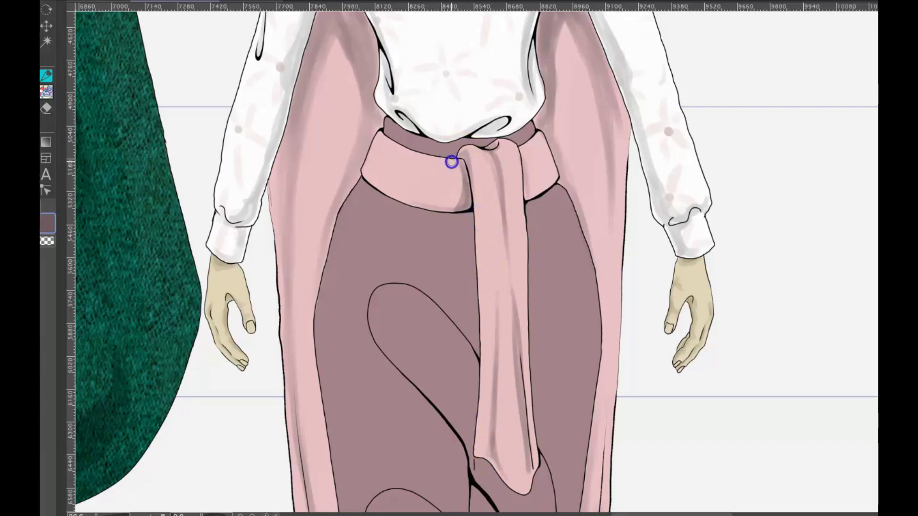
mouse_move(452, 161)
left_mouse_down()
mouse_move(453, 174)
mouse_move(403, 209)
left_mouse_up()
mouse_move(379, 158)
left_mouse_down()
mouse_move(404, 178)
mouse_move(449, 191)
left_mouse_up()
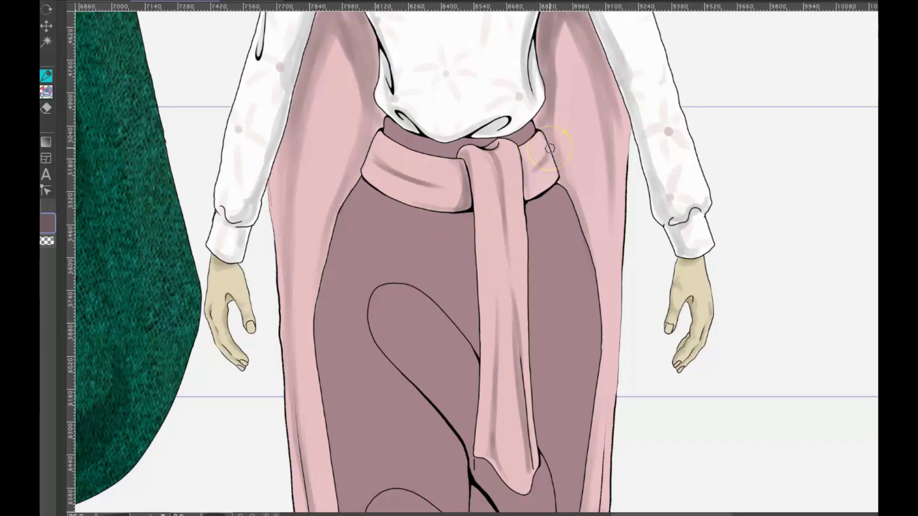
Shade both eyebrows in darker purple
left_click_drag(645, 19, 700, 334)
mouse_move(640, 38)
left_mouse_down()
mouse_move(664, 257)
mouse_move(650, 237)
mouse_move(671, 228)
mouse_move(696, 294)
left_mouse_up()
scroll(653, 232, "up", 3)
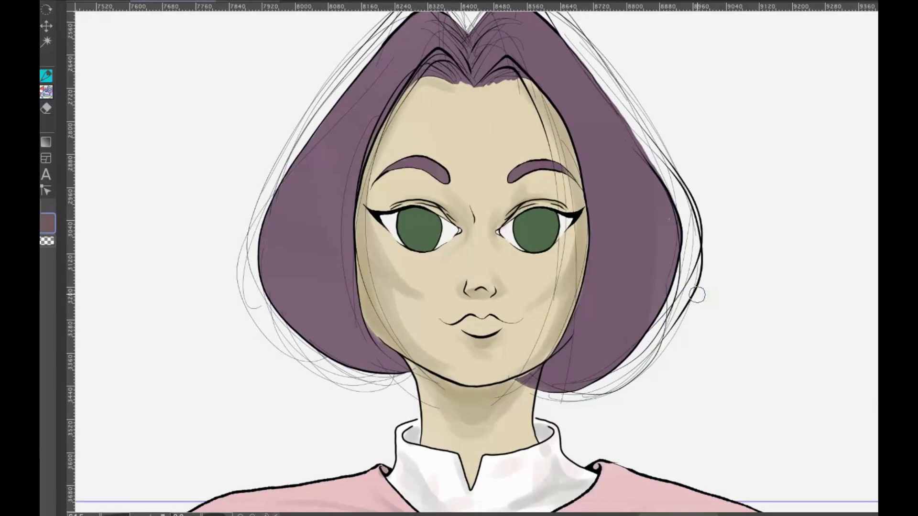
left_click_drag(413, 163, 393, 152)
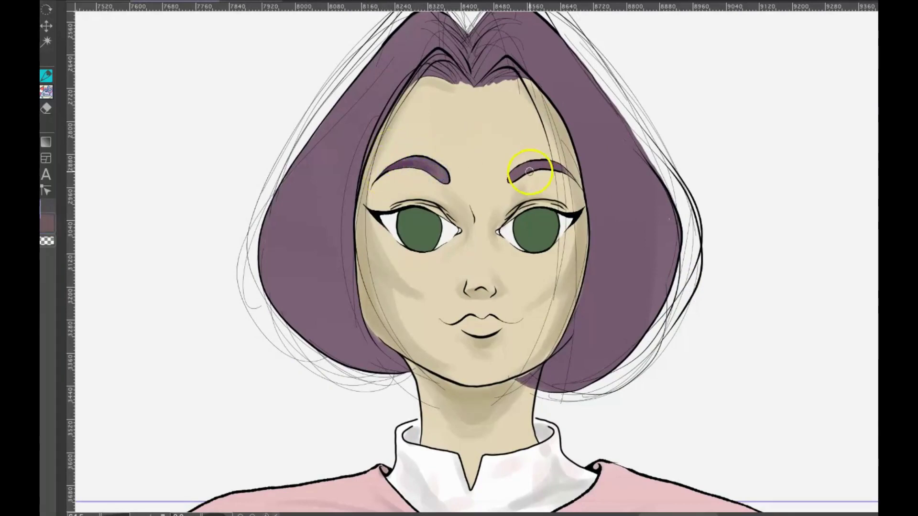
mouse_move(548, 165)
left_mouse_down()
mouse_move(567, 168)
mouse_move(574, 182)
mouse_move(568, 174)
left_mouse_up()
left_click_drag(426, 166, 411, 162)
Paint dark purple shadows in the hair along the forehead hairline and around the centre parting
mouse_move(442, 75)
left_mouse_down()
mouse_move(429, 66)
mouse_move(451, 65)
mouse_move(434, 71)
left_mouse_up()
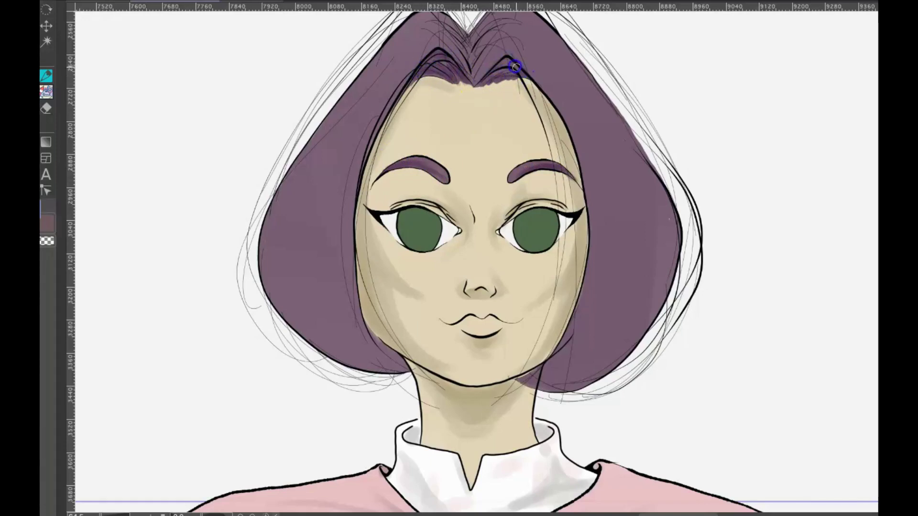
left_click_drag(514, 66, 493, 71)
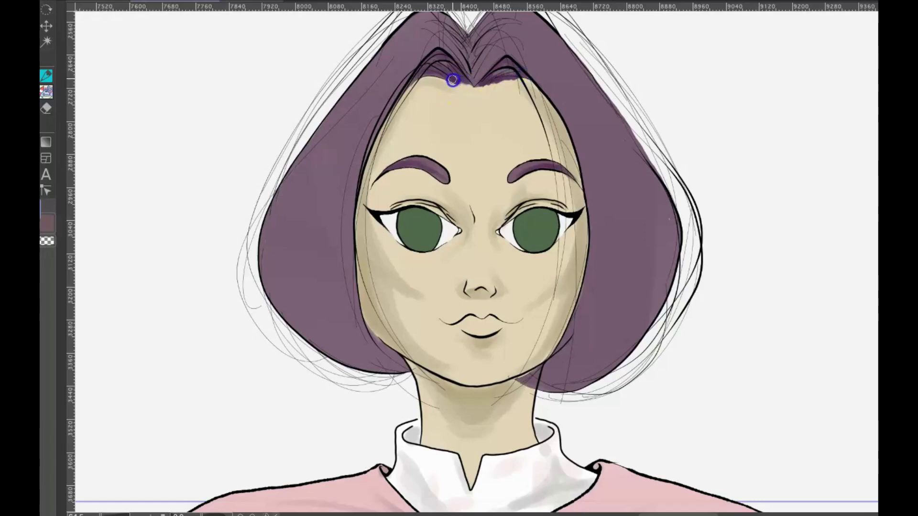
mouse_move(439, 64)
left_mouse_down()
mouse_move(501, 65)
mouse_move(496, 51)
left_mouse_up()
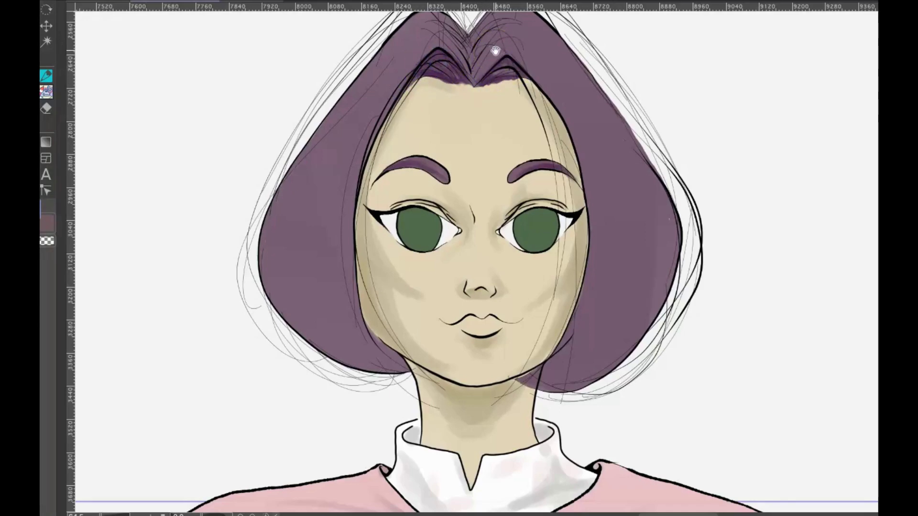
left_click_drag(662, 223, 674, 299)
left_click_drag(489, 147, 511, 98)
left_click_drag(486, 146, 518, 125)
mouse_move(492, 137)
left_mouse_down()
mouse_move(517, 90)
mouse_move(451, 112)
left_mouse_up()
mouse_move(482, 142)
left_mouse_down()
mouse_move(474, 118)
mouse_move(484, 141)
left_mouse_up()
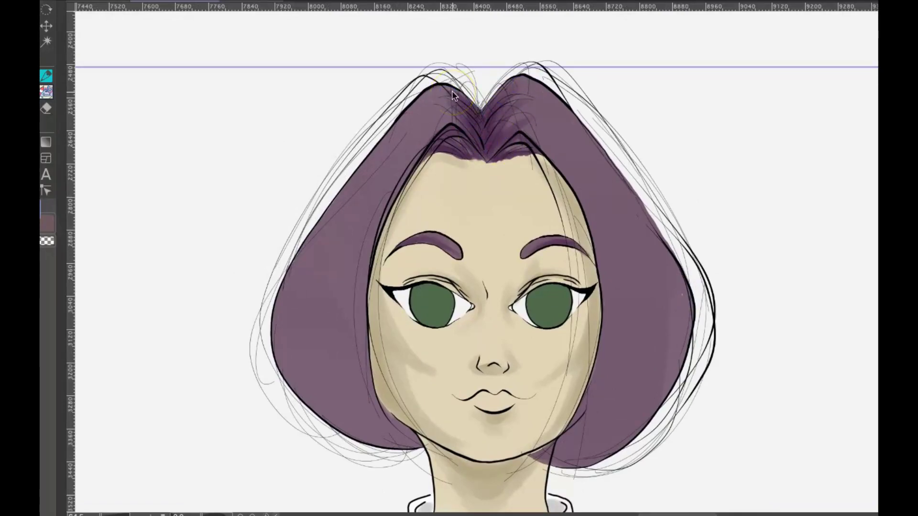
Paint dark purple strand shadows down both sides of the hair, beside the face and at the lower ends
mouse_move(377, 177)
left_mouse_down()
mouse_move(382, 168)
mouse_move(358, 211)
left_mouse_up()
left_click_drag(381, 164, 361, 206)
left_click_drag(401, 160, 372, 231)
left_click_drag(406, 162, 366, 262)
mouse_move(401, 166)
left_mouse_down()
mouse_move(383, 163)
mouse_move(309, 272)
mouse_move(375, 167)
mouse_move(360, 268)
mouse_move(369, 214)
mouse_move(323, 242)
mouse_move(365, 160)
mouse_move(320, 252)
mouse_move(377, 179)
mouse_move(342, 428)
mouse_move(344, 403)
mouse_move(410, 435)
mouse_move(356, 368)
mouse_move(303, 383)
mouse_move(387, 437)
mouse_move(334, 340)
mouse_move(358, 436)
mouse_move(328, 387)
mouse_move(353, 397)
mouse_move(333, 403)
mouse_move(360, 253)
mouse_move(342, 239)
mouse_move(319, 239)
left_mouse_up()
mouse_move(567, 156)
left_mouse_down()
mouse_move(615, 266)
mouse_move(613, 288)
mouse_move(641, 225)
mouse_move(610, 267)
mouse_move(596, 184)
mouse_move(629, 223)
mouse_move(591, 228)
mouse_move(588, 187)
mouse_move(652, 242)
mouse_move(616, 193)
left_mouse_up()
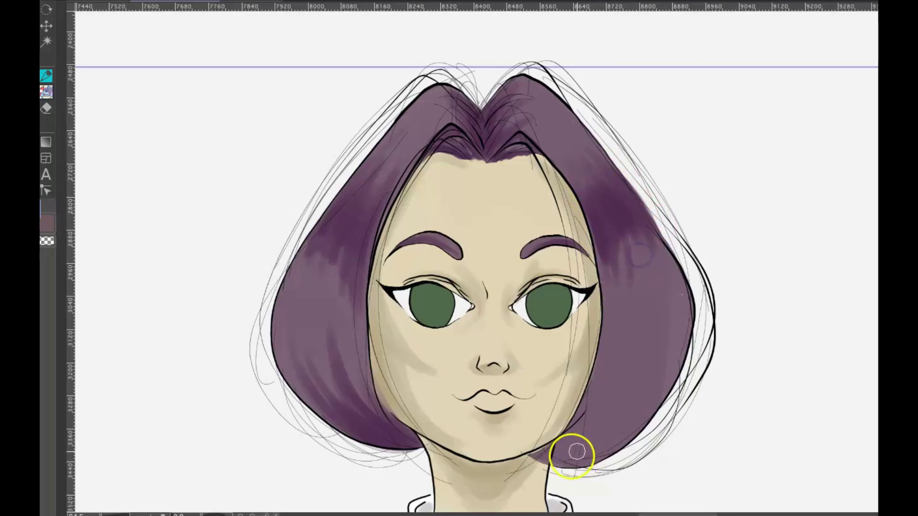
mouse_move(572, 450)
left_mouse_down()
mouse_move(544, 454)
mouse_move(580, 434)
mouse_move(598, 352)
mouse_move(607, 404)
mouse_move(665, 379)
mouse_move(609, 422)
mouse_move(584, 397)
mouse_move(567, 441)
mouse_move(537, 457)
mouse_move(555, 443)
left_mouse_up()
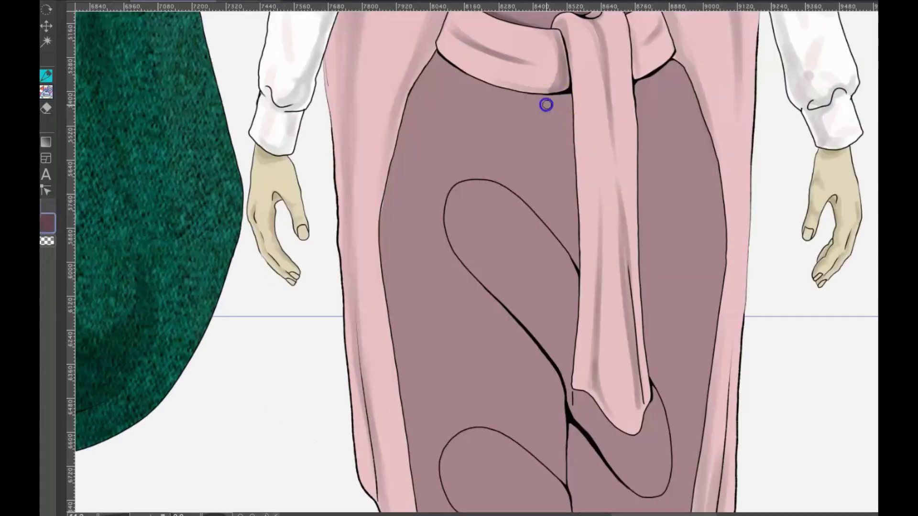
Shade the mauve bottoms along both sides of the hanging sash and above the upper loop's edge beside it
left_click_drag(568, 102, 573, 169)
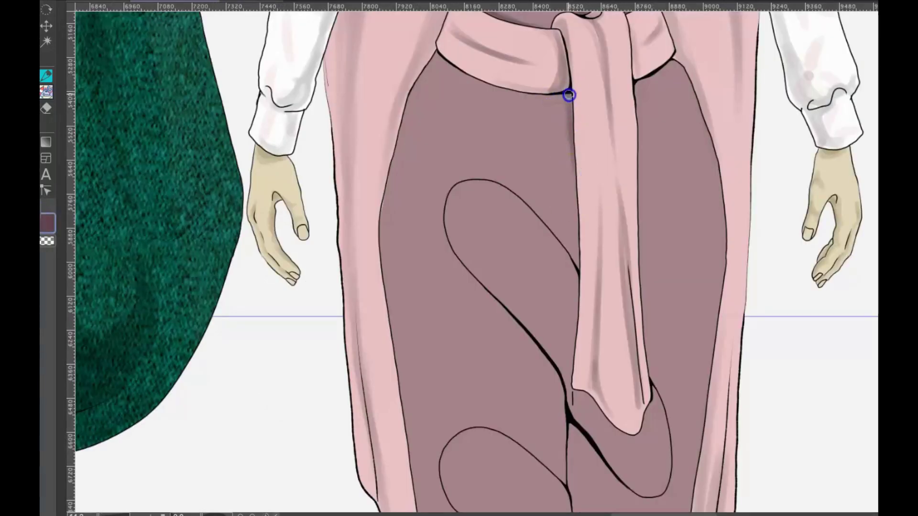
left_click_drag(569, 95, 573, 174)
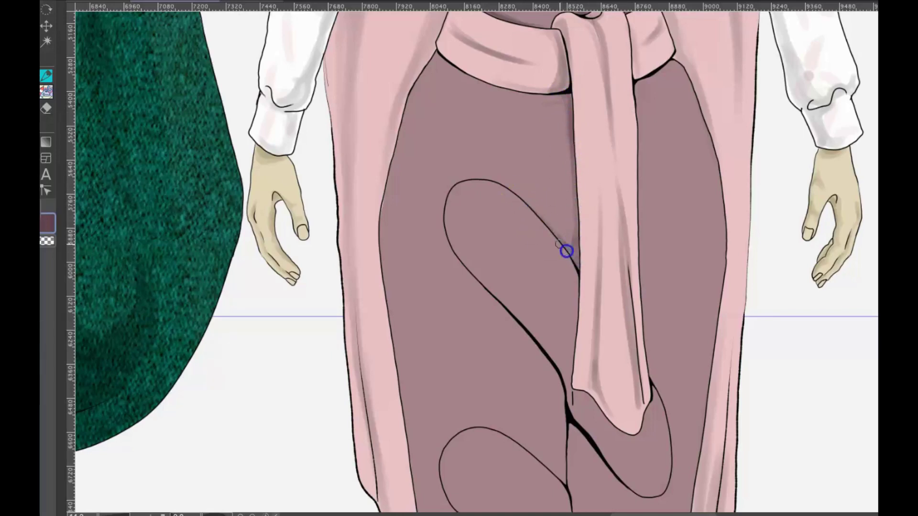
mouse_move(567, 248)
left_mouse_down()
mouse_move(577, 209)
mouse_move(570, 177)
left_mouse_up()
left_click_drag(575, 253, 571, 142)
left_click_drag(636, 87, 639, 218)
mouse_move(641, 257)
left_mouse_down()
mouse_move(641, 233)
mouse_move(656, 380)
mouse_move(645, 303)
mouse_move(645, 324)
mouse_move(641, 80)
left_mouse_up()
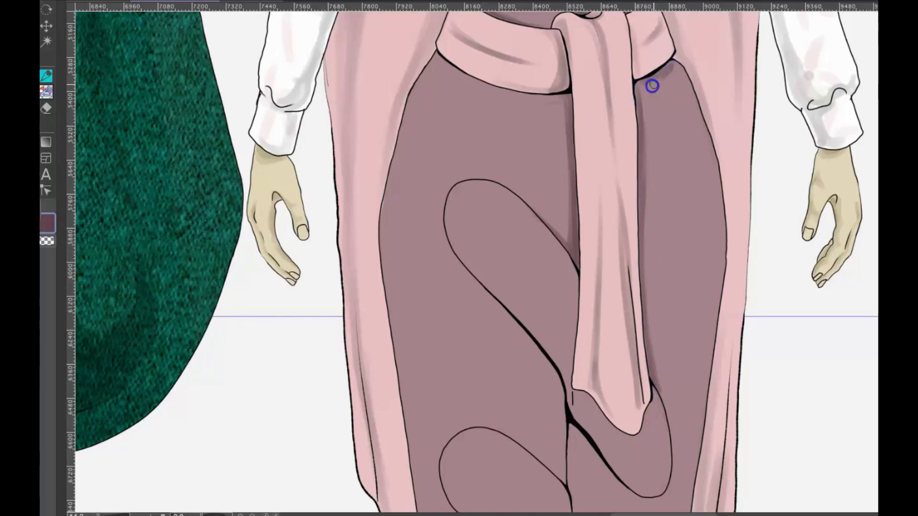
Shade the mauve bottoms under the belt's lower edge on both sides of the sash
left_click_drag(643, 83, 668, 66)
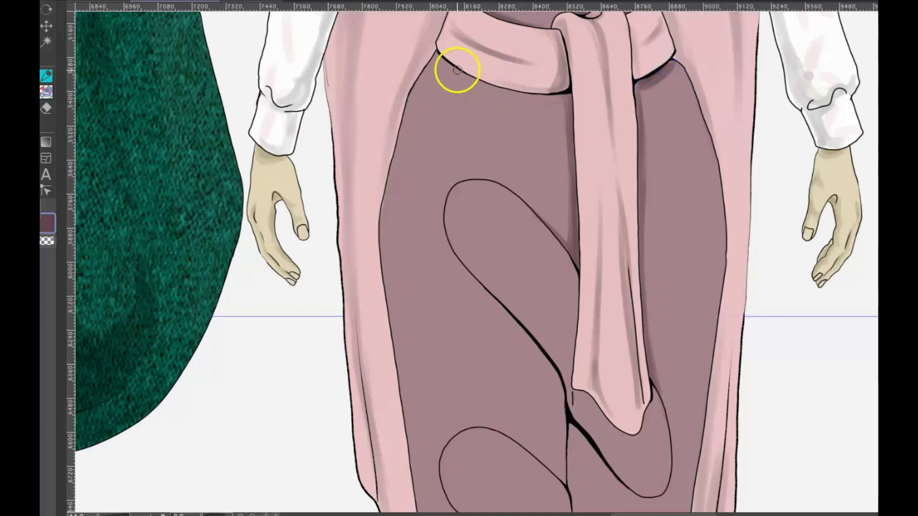
mouse_move(455, 70)
left_mouse_down()
mouse_move(438, 55)
mouse_move(483, 82)
left_mouse_up()
mouse_move(494, 92)
left_mouse_down()
mouse_move(564, 99)
mouse_move(488, 95)
mouse_move(451, 78)
mouse_move(435, 56)
mouse_move(514, 103)
mouse_move(440, 60)
mouse_move(479, 84)
mouse_move(568, 97)
mouse_move(502, 84)
left_mouse_up()
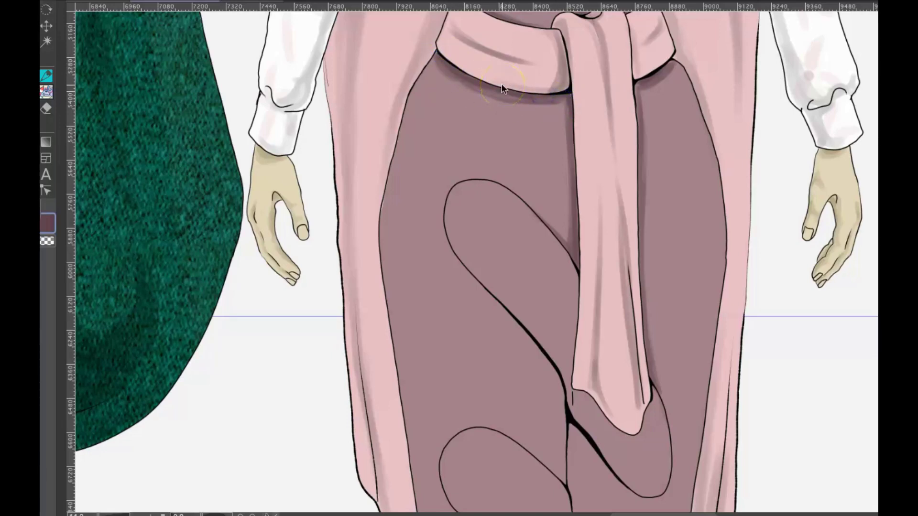
Shade the mauve bottoms along the lower edge of the upper diagonal loop
mouse_move(478, 280)
left_mouse_down()
mouse_move(451, 247)
mouse_move(528, 346)
mouse_move(515, 321)
mouse_move(564, 399)
mouse_move(520, 331)
mouse_move(566, 426)
mouse_move(551, 371)
mouse_move(493, 294)
mouse_move(572, 369)
mouse_move(505, 303)
mouse_move(555, 377)
mouse_move(542, 352)
mouse_move(573, 428)
mouse_move(568, 472)
mouse_move(567, 419)
mouse_move(568, 486)
mouse_move(570, 420)
mouse_move(602, 464)
mouse_move(571, 438)
mouse_move(646, 499)
mouse_move(597, 462)
mouse_move(579, 446)
left_mouse_up()
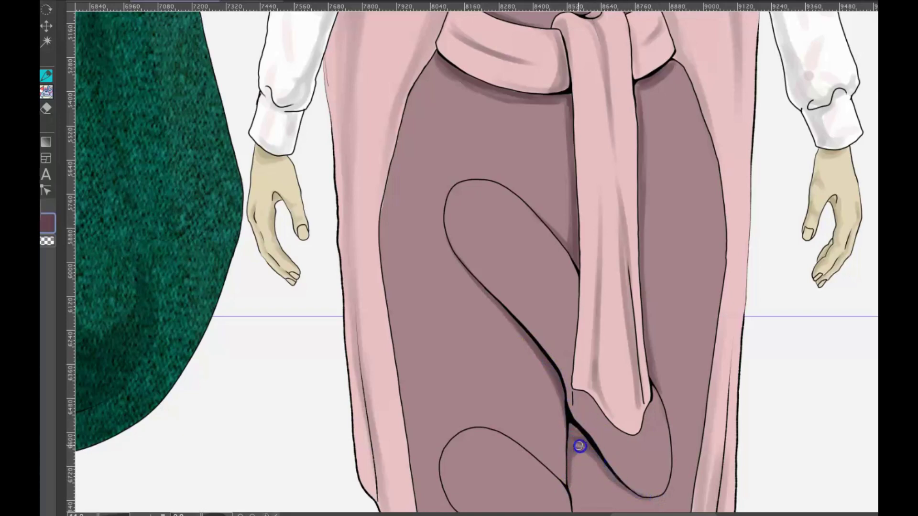